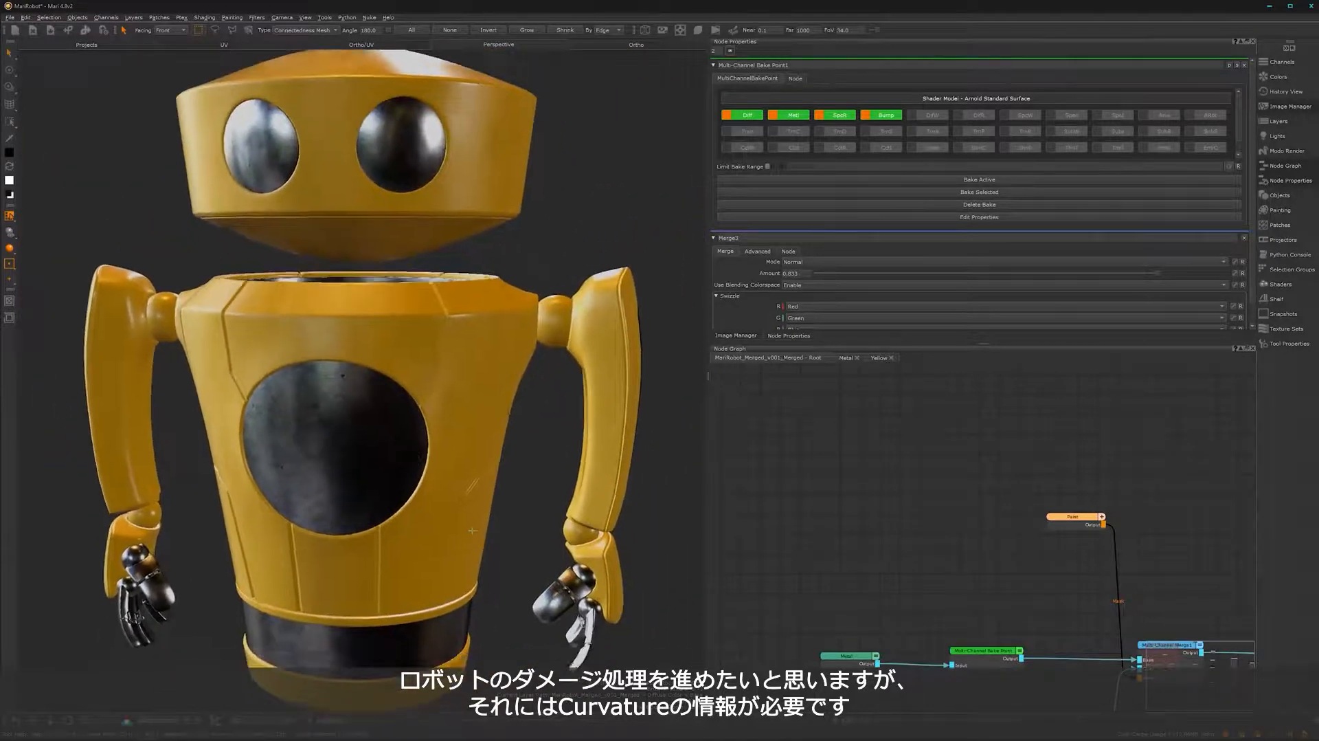
- Look over the robot model and open the bake options of Modo Render
right_click_drag(512, 506, 457, 520, "alt")
middle_click_drag(457, 520, 474, 534, "alt")
left_click_drag(474, 535, 481, 484, "alt")
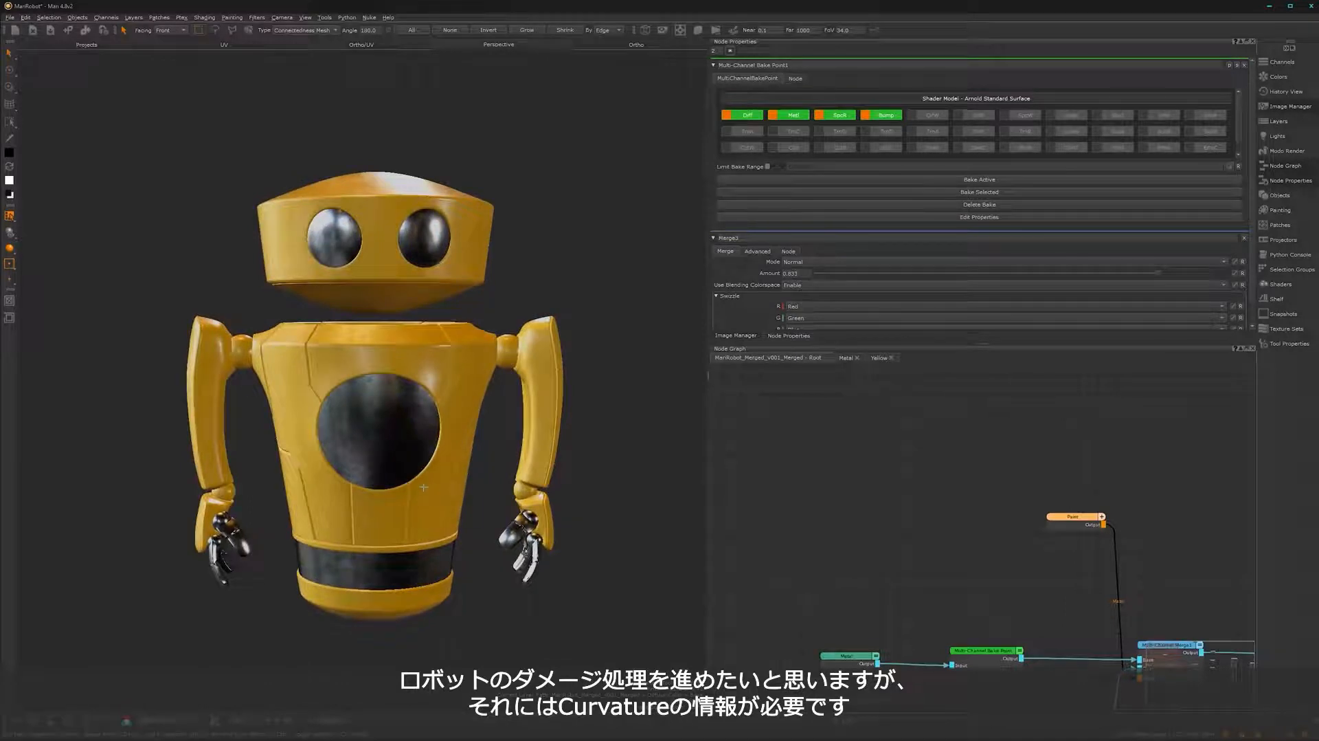
mouse_move(393, 468)
right_mouse_down("alt")
mouse_move(430, 455)
mouse_move(412, 464)
right_mouse_up("alt")
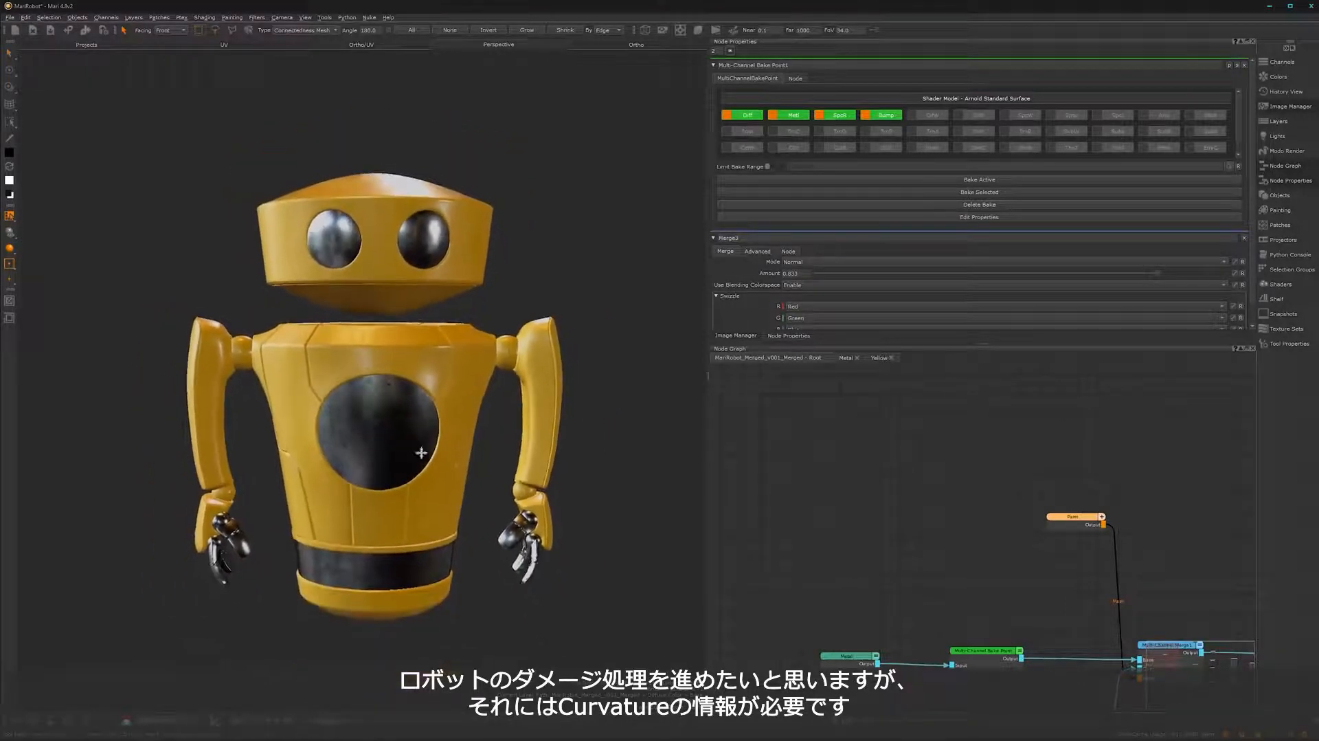
middle_click_drag(412, 464, 446, 447, "alt")
left_click_drag(446, 446, 410, 491, "alt")
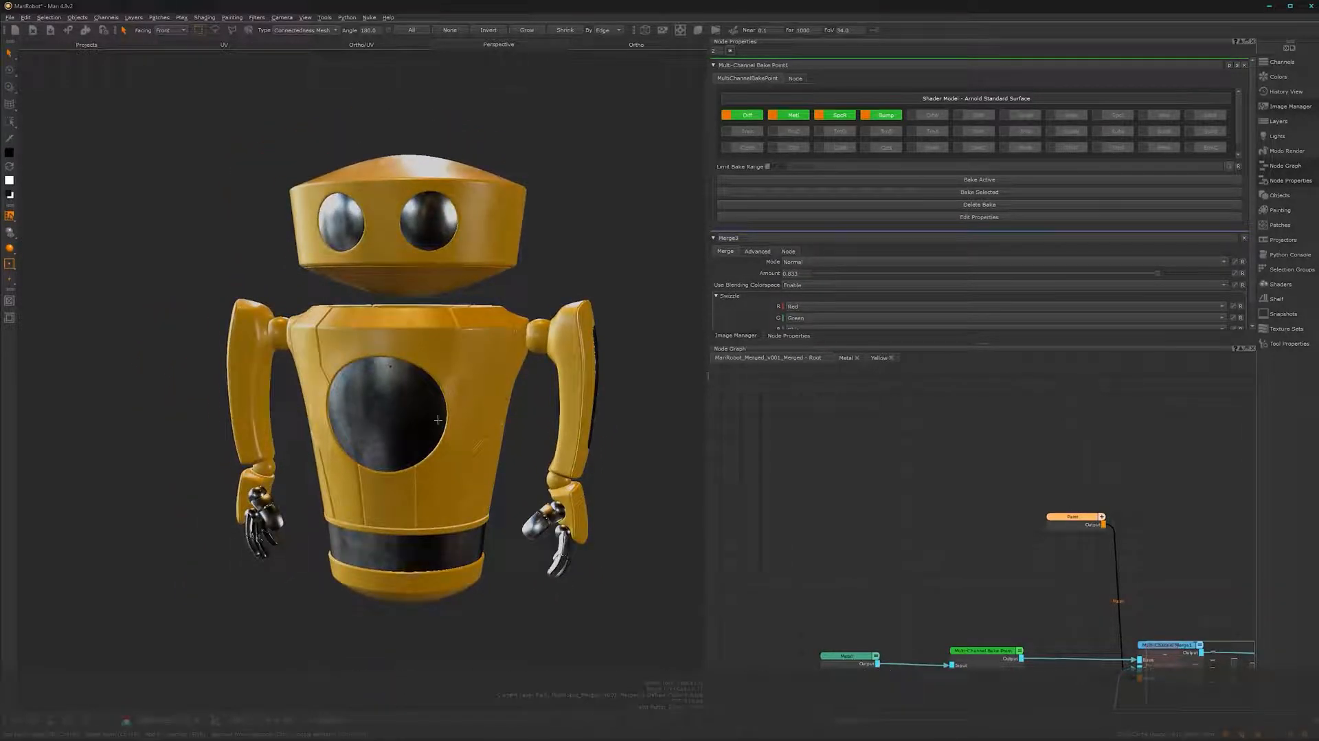
left_click(1281, 153)
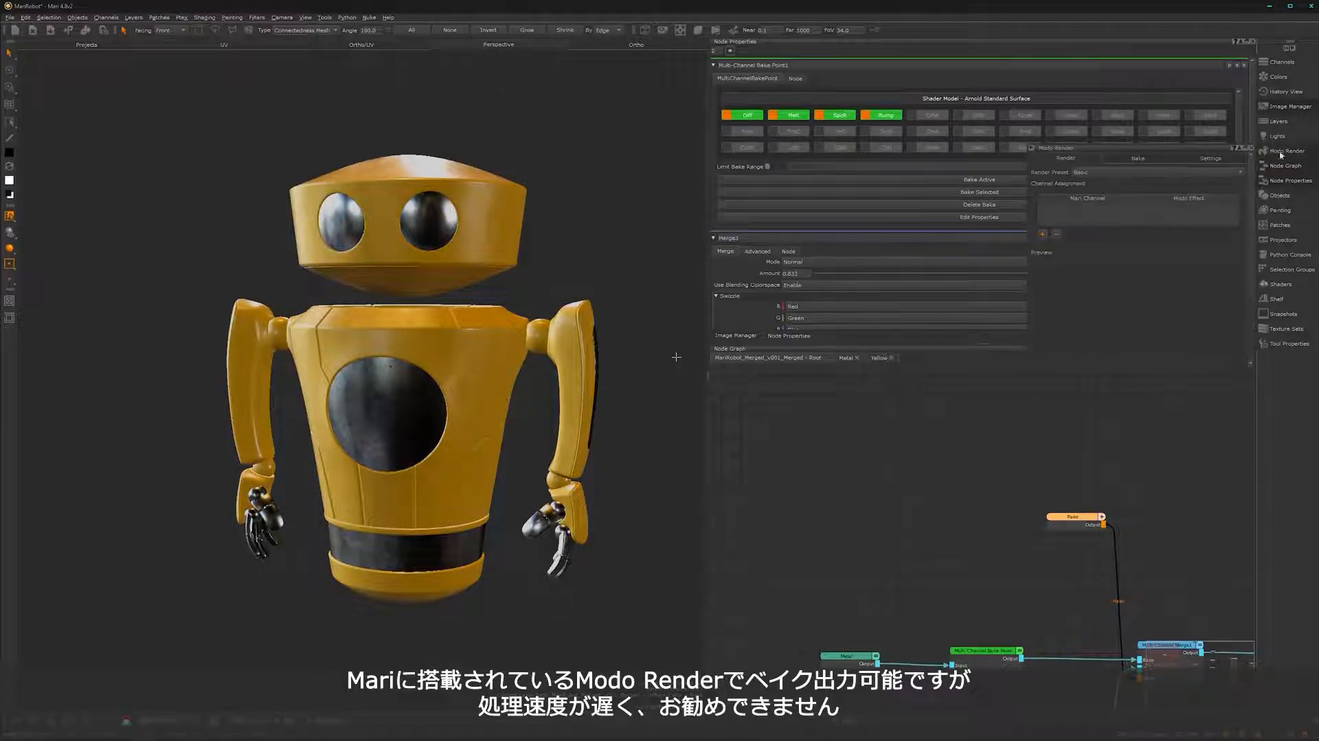
left_click(1140, 159)
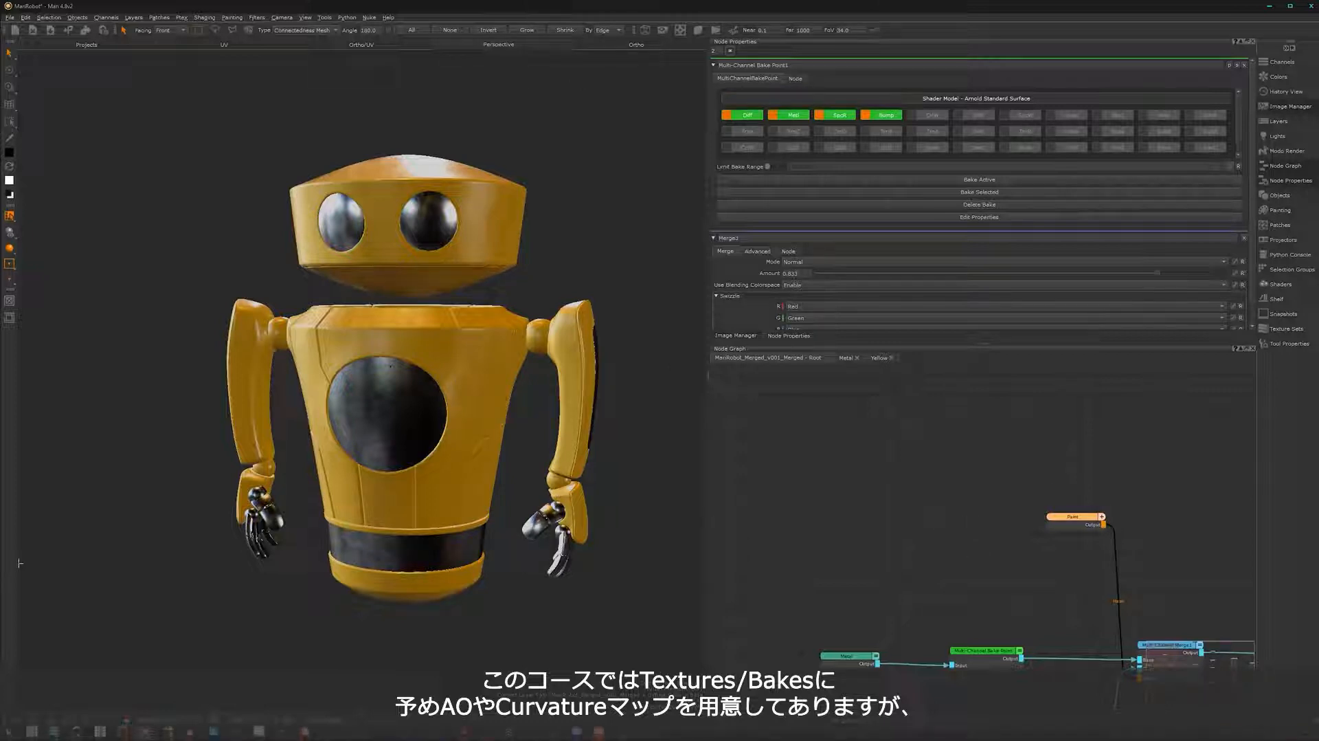
- Switch to the file explorer and view the prepared maps in the Textures/Bakes folder, returning to Mari's node graph
key("alt+Tab")
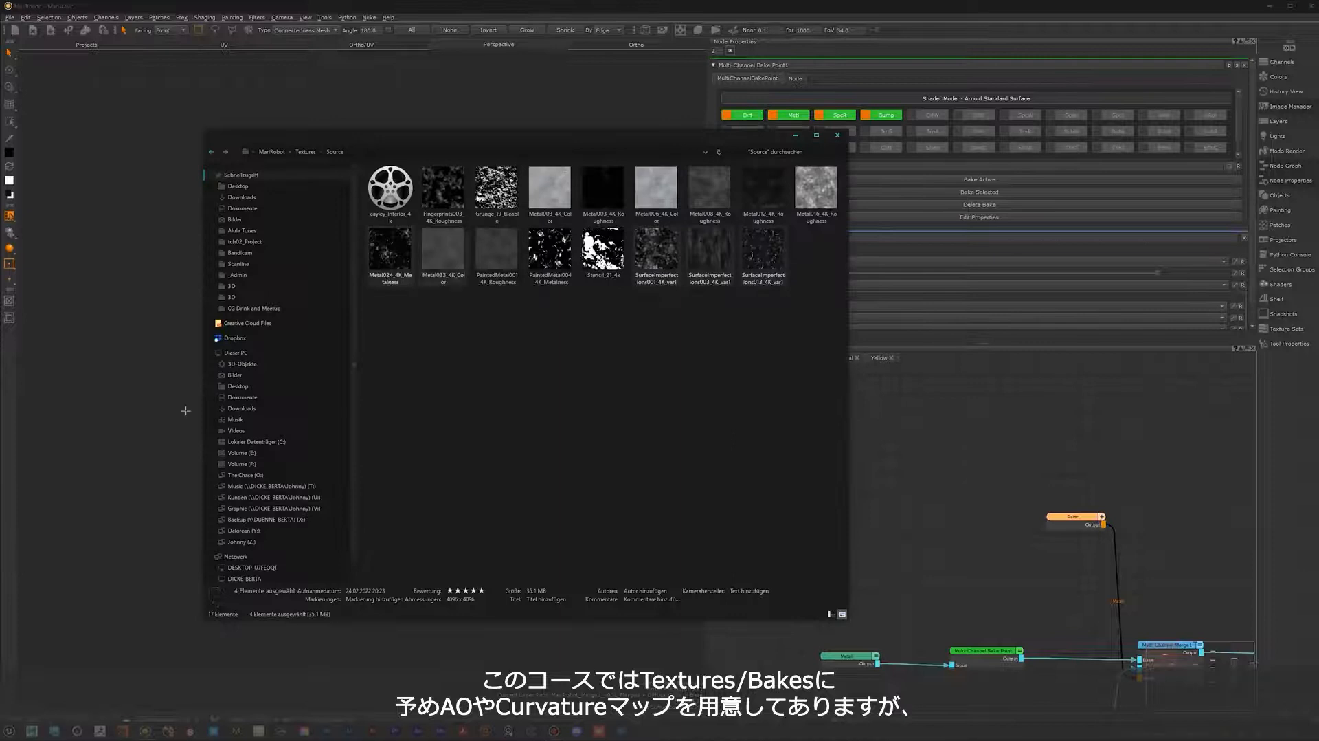
left_click(300, 156)
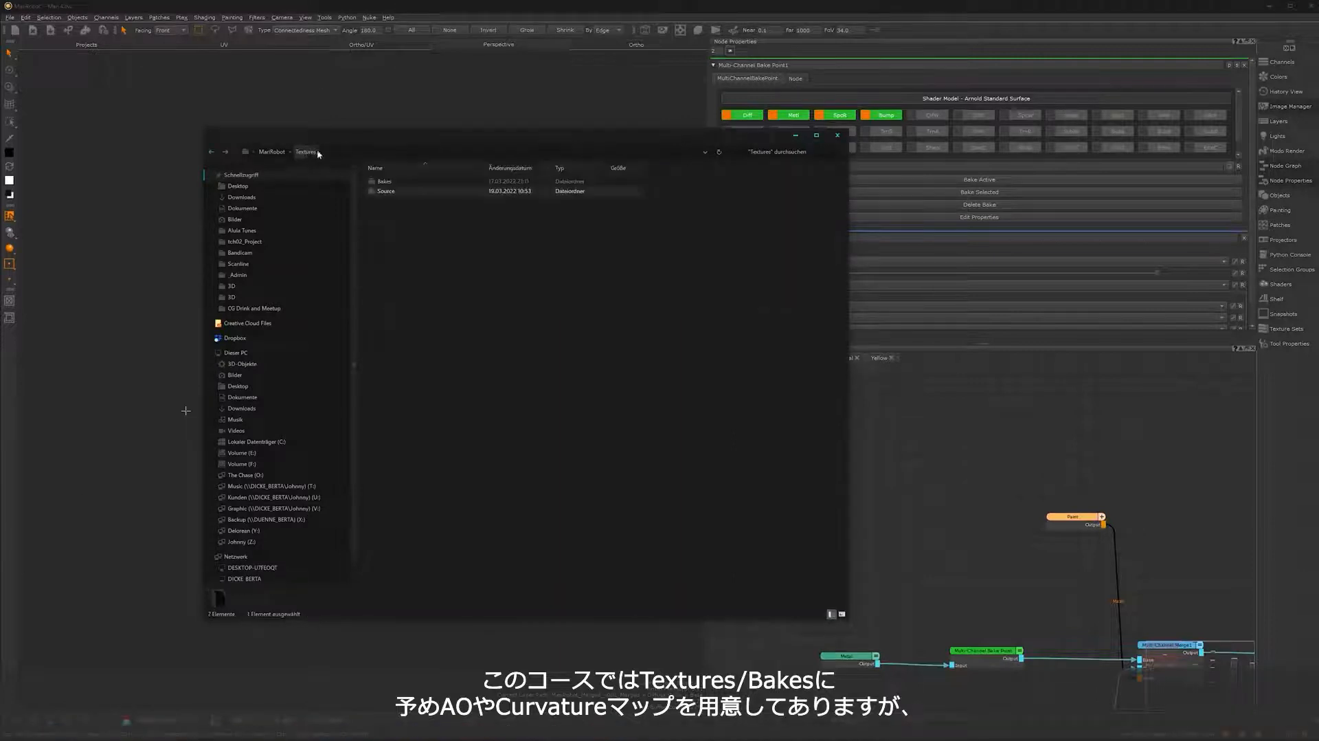
double_click(382, 177)
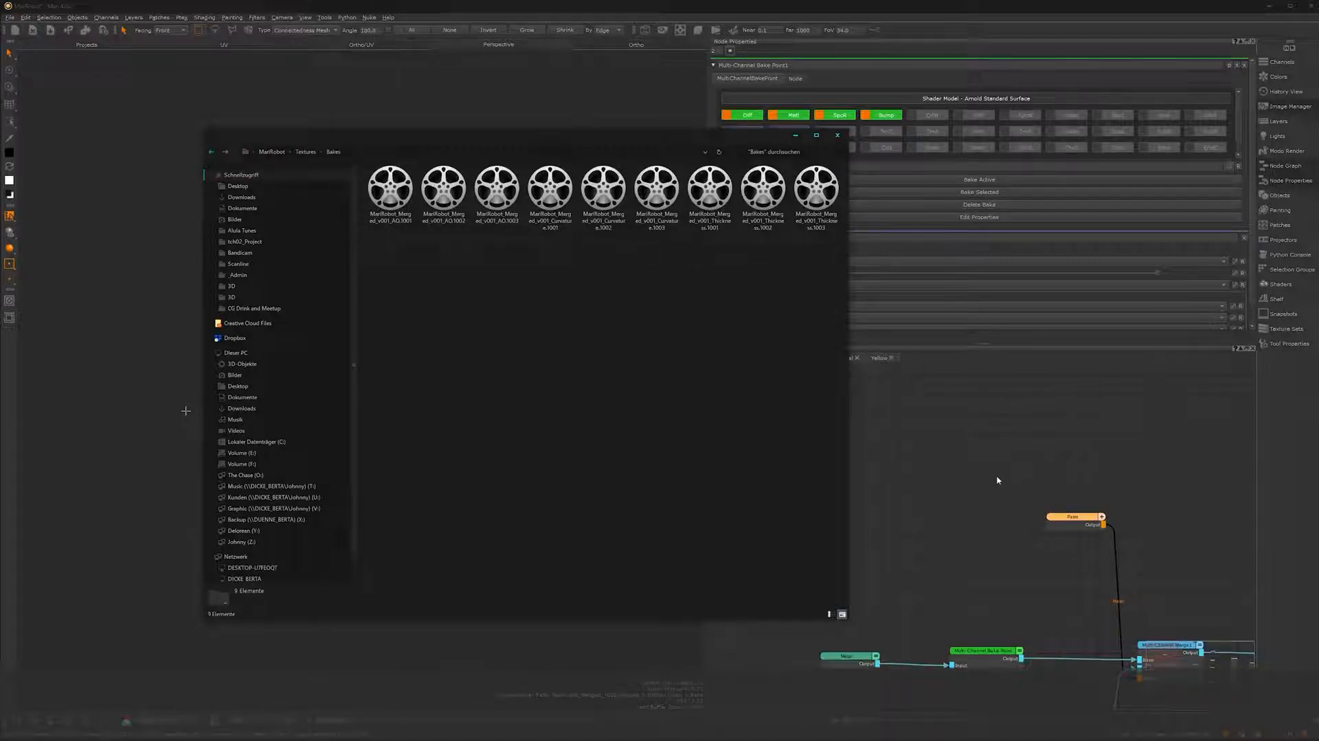
left_click(961, 482)
- Add a Curvature node in the empty area of the node graph near the Paint node
right_click_drag(939, 515, 1037, 484, "alt")
middle_click_drag(1016, 500, 989, 555, "alt")
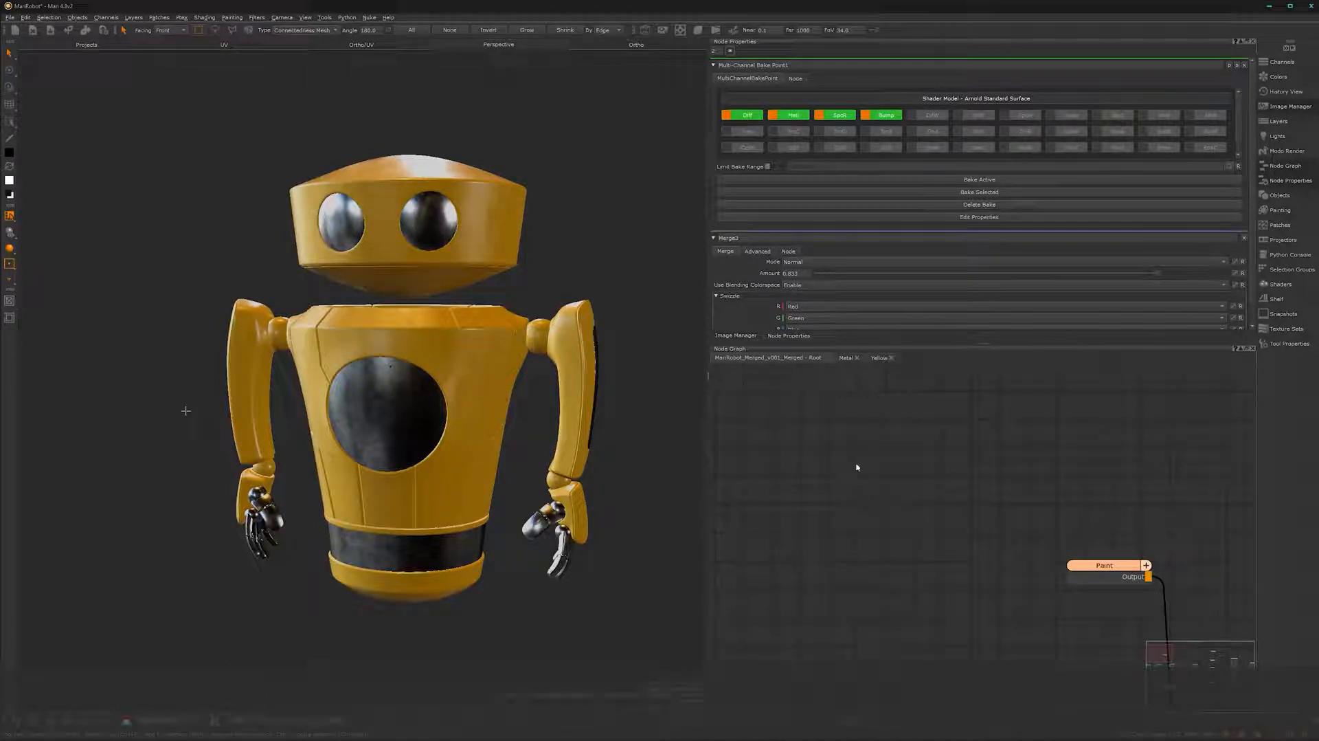
key("Tab")
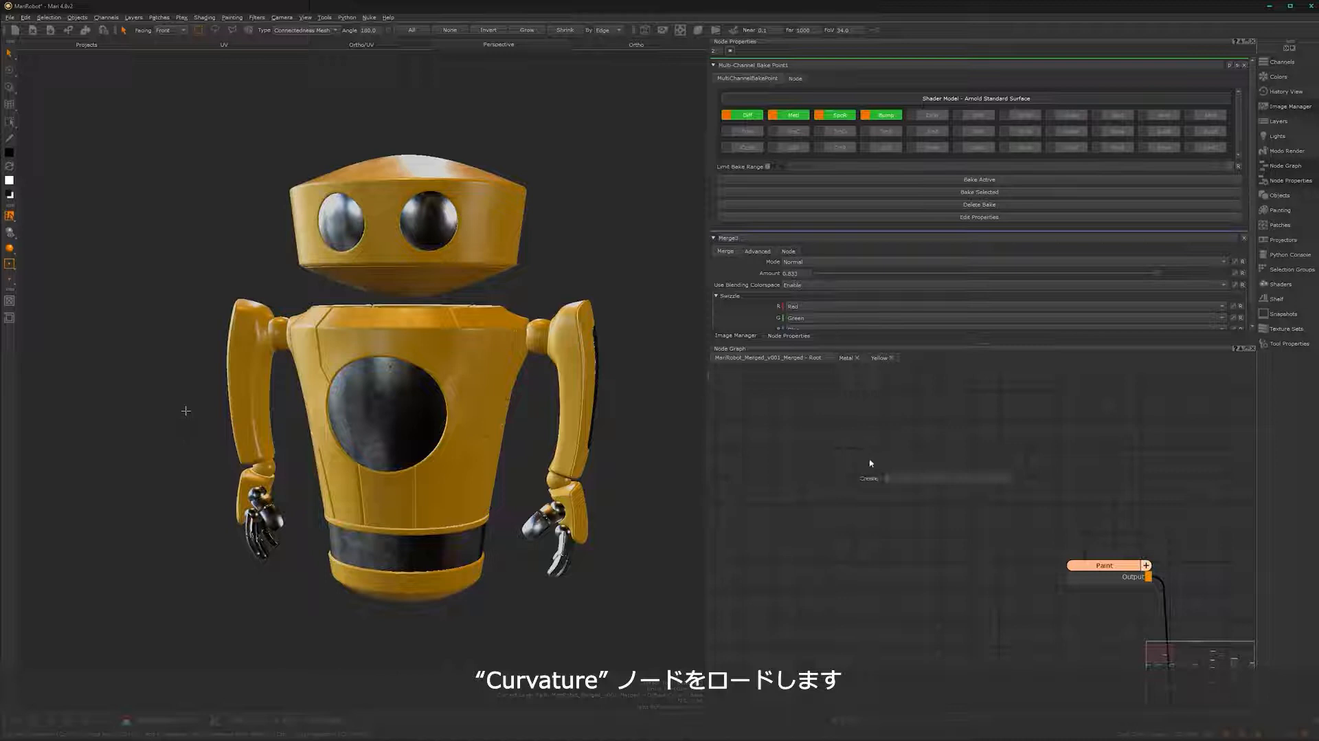
type("curv")
left_click(918, 485)
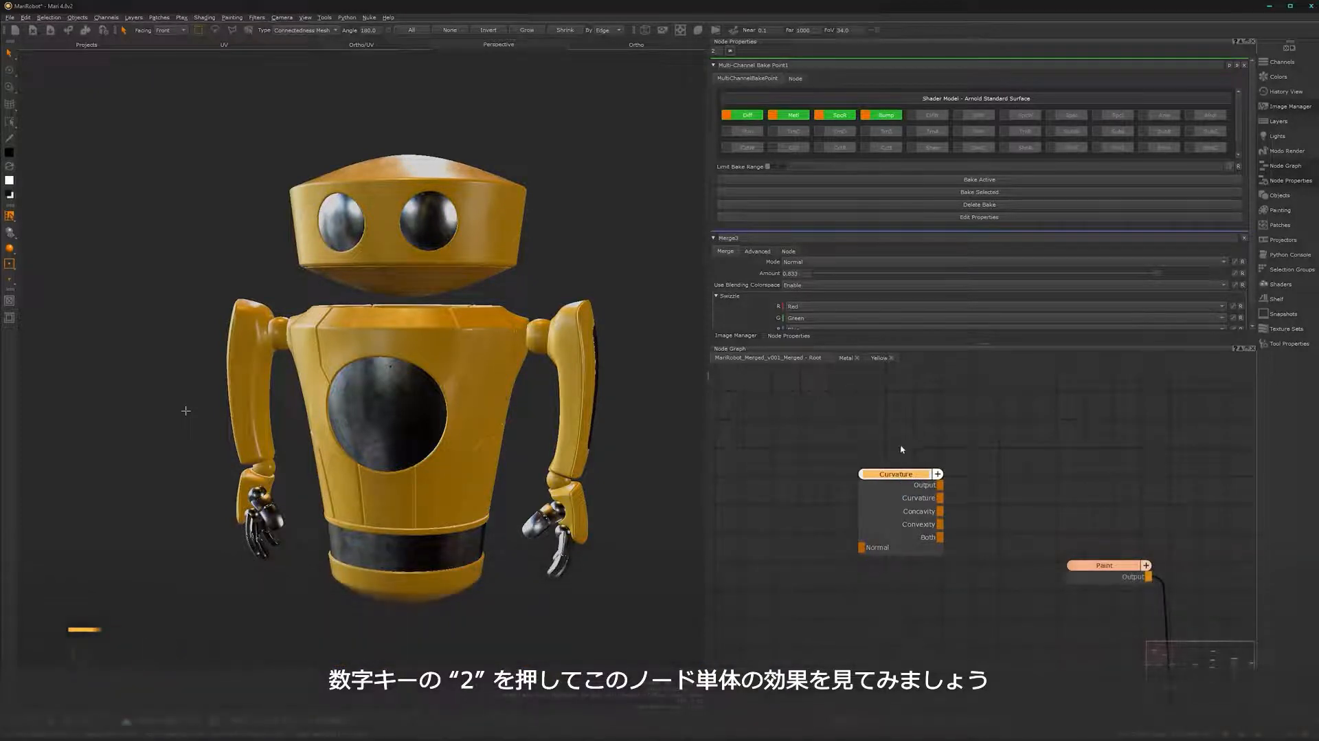
- Display only the Curvature node's output on the robot and nudge the node slightly in the graph
key("2")
left_click_drag(896, 478, 888, 472)
key("2")
left_click(918, 485)
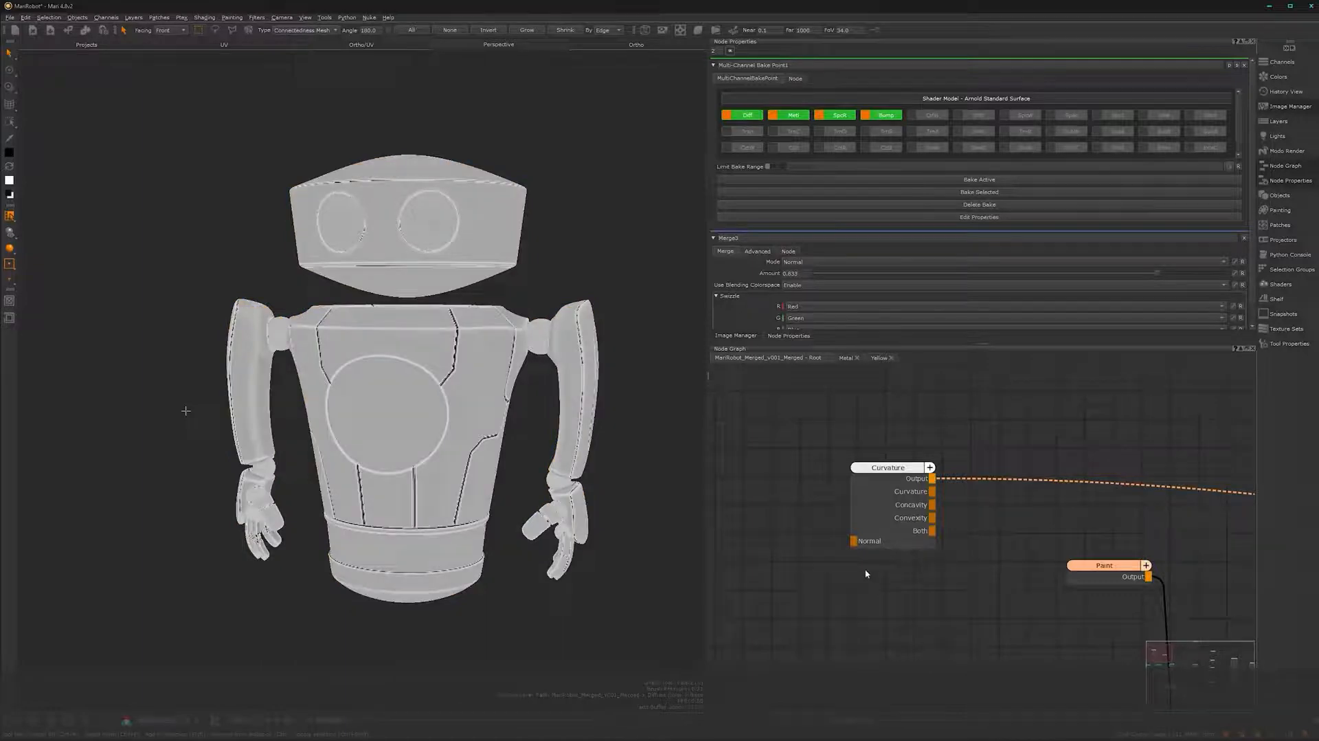
- Examine the curvature result on the robot's edges, panel seams and chest circle from several angles and distances
right_click_drag(465, 453, 568, 394, "alt")
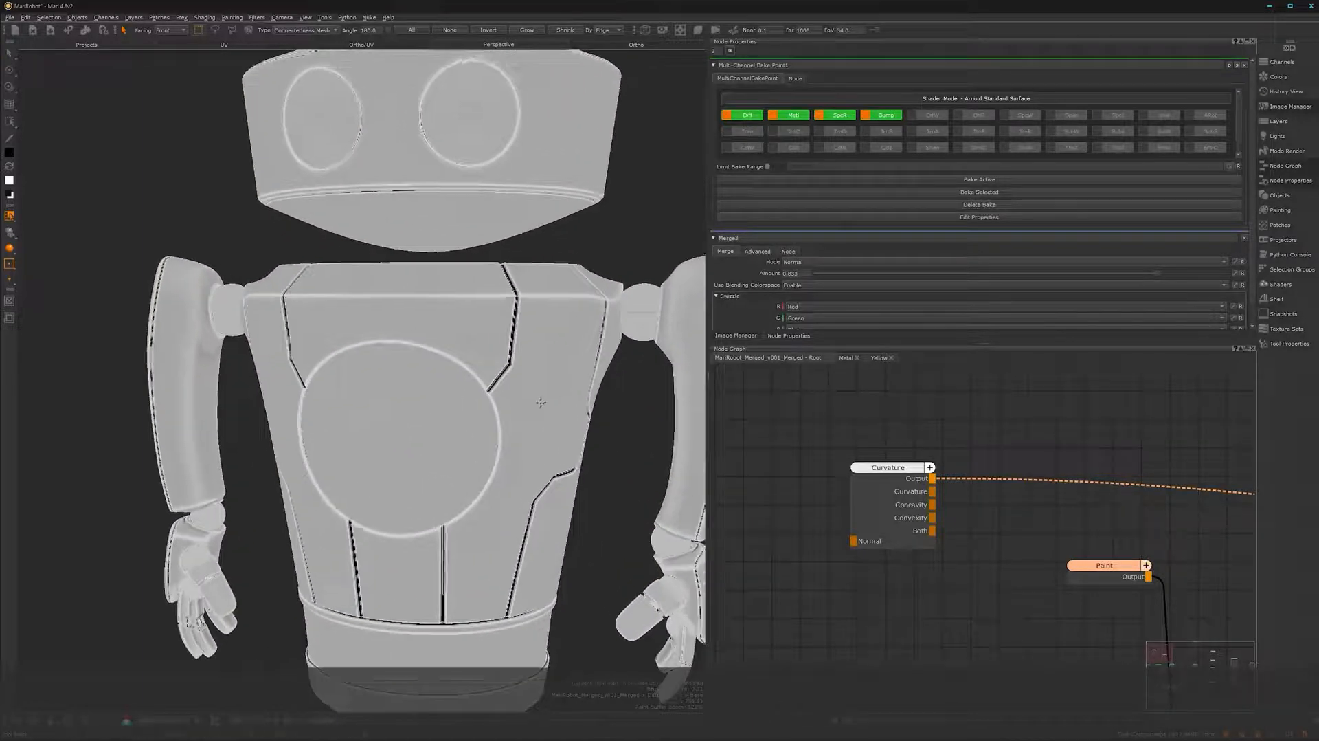
middle_click_drag(568, 394, 501, 386, "alt")
left_click_drag(501, 385, 427, 481, "alt")
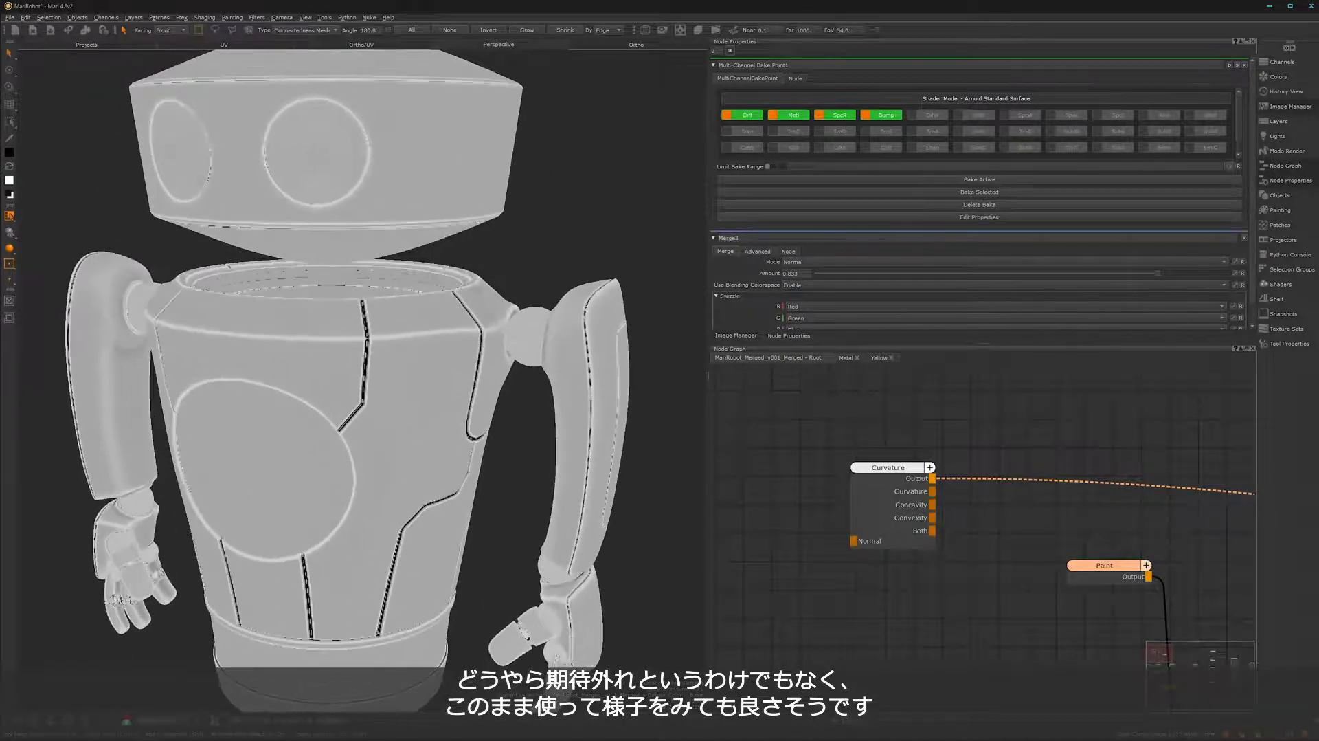
right_click_drag(437, 453, 515, 450, "alt")
middle_click_drag(404, 486, 518, 314, "alt")
left_click_drag(385, 405, 474, 413, "alt")
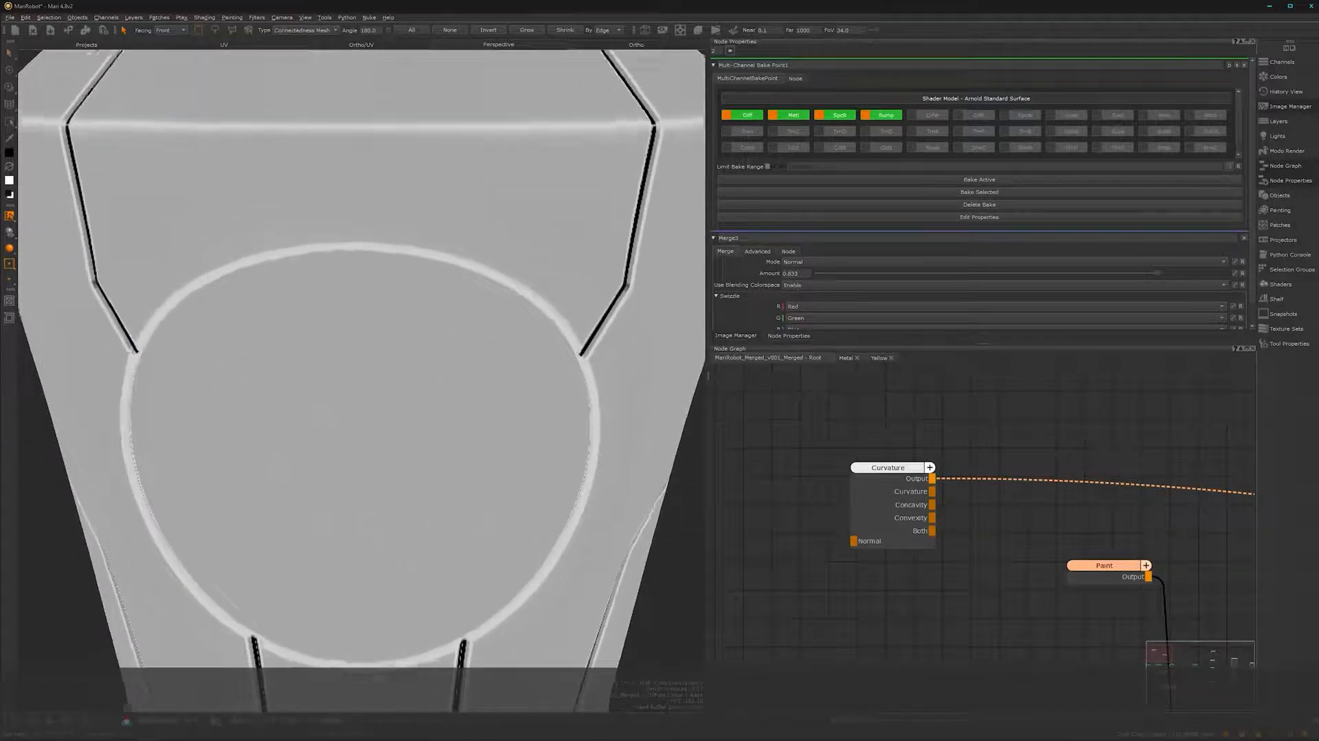
middle_click_drag(474, 412, 464, 505, "alt")
left_click_drag(464, 505, 489, 433, "alt")
middle_click_drag(490, 440, 406, 538, "alt")
right_click_drag(405, 538, 289, 542, "alt")
left_click_drag(470, 456, 499, 443, "alt")
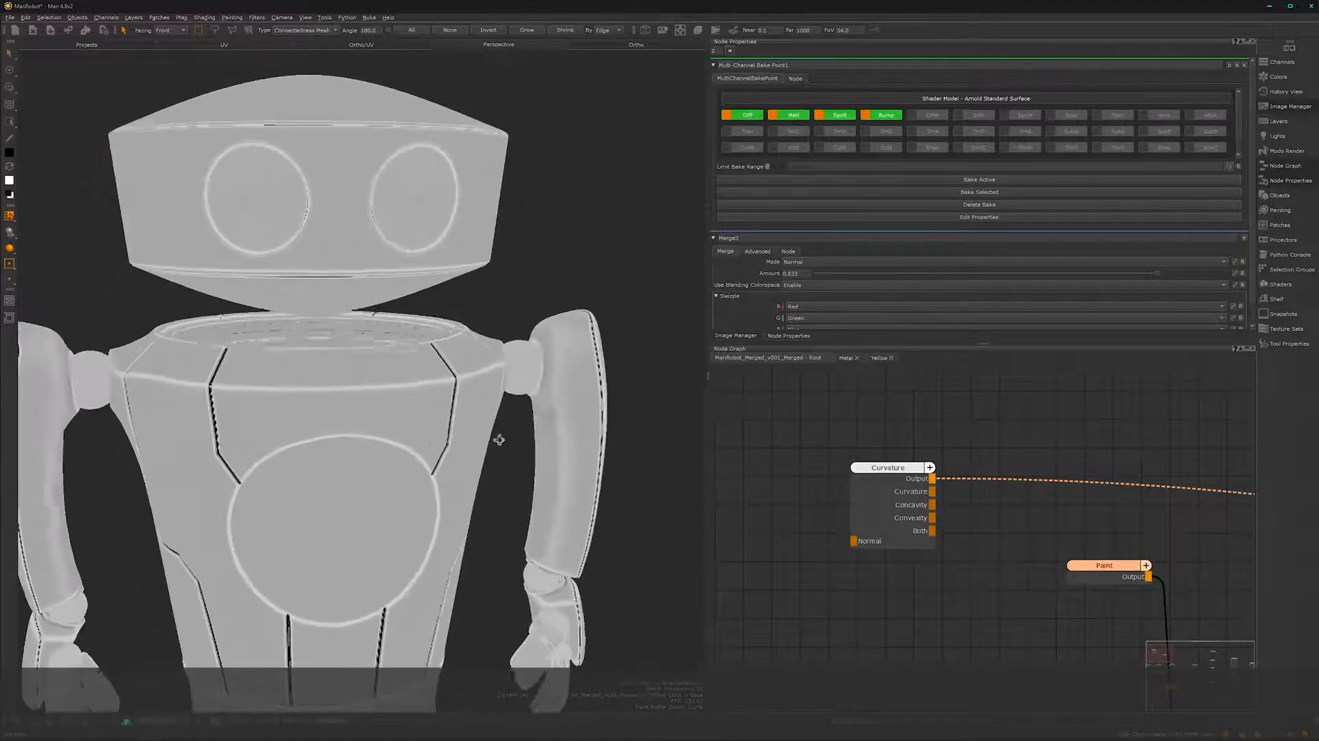
scroll(499, 444, "up", 6)
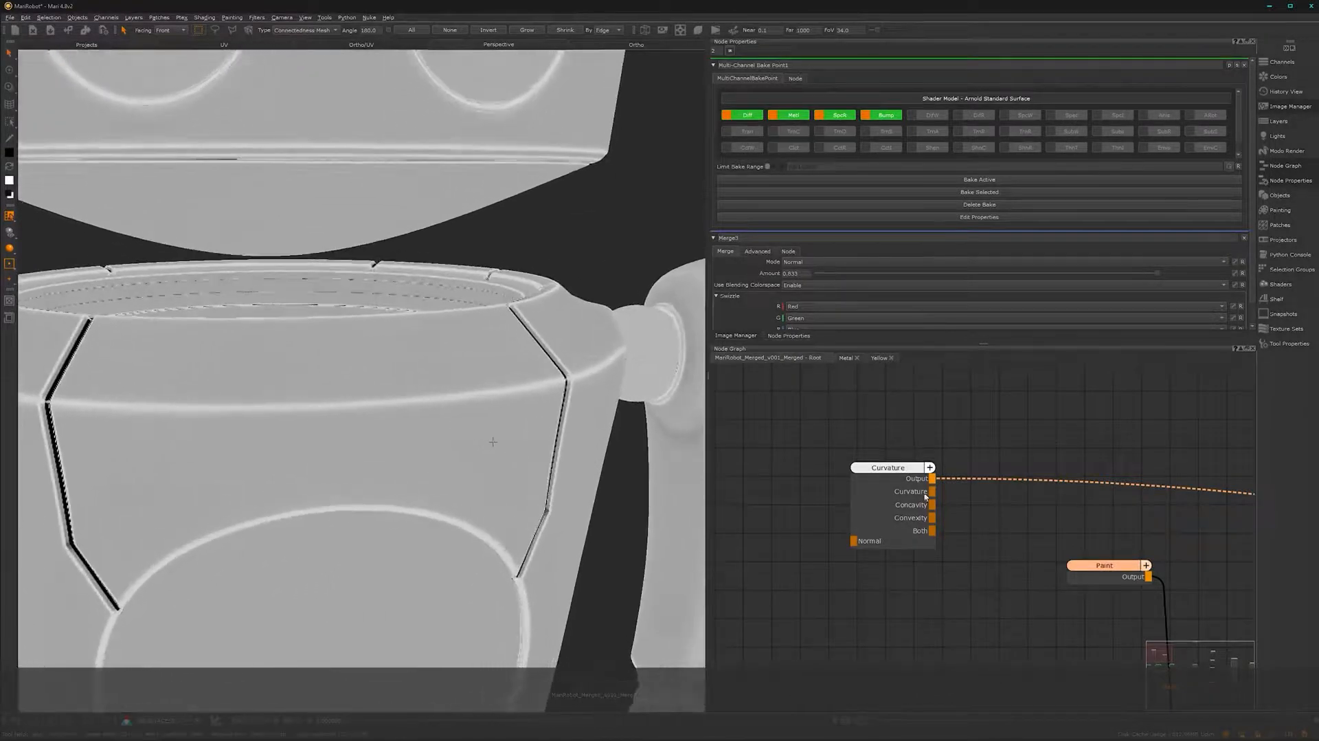
- Move the Curvature node into free space and insert a 4096 x 4096, 8-bit Bake Point node on its output, placed level with it
left_click_drag(880, 464, 803, 403)
scroll(795, 536, "down", 2)
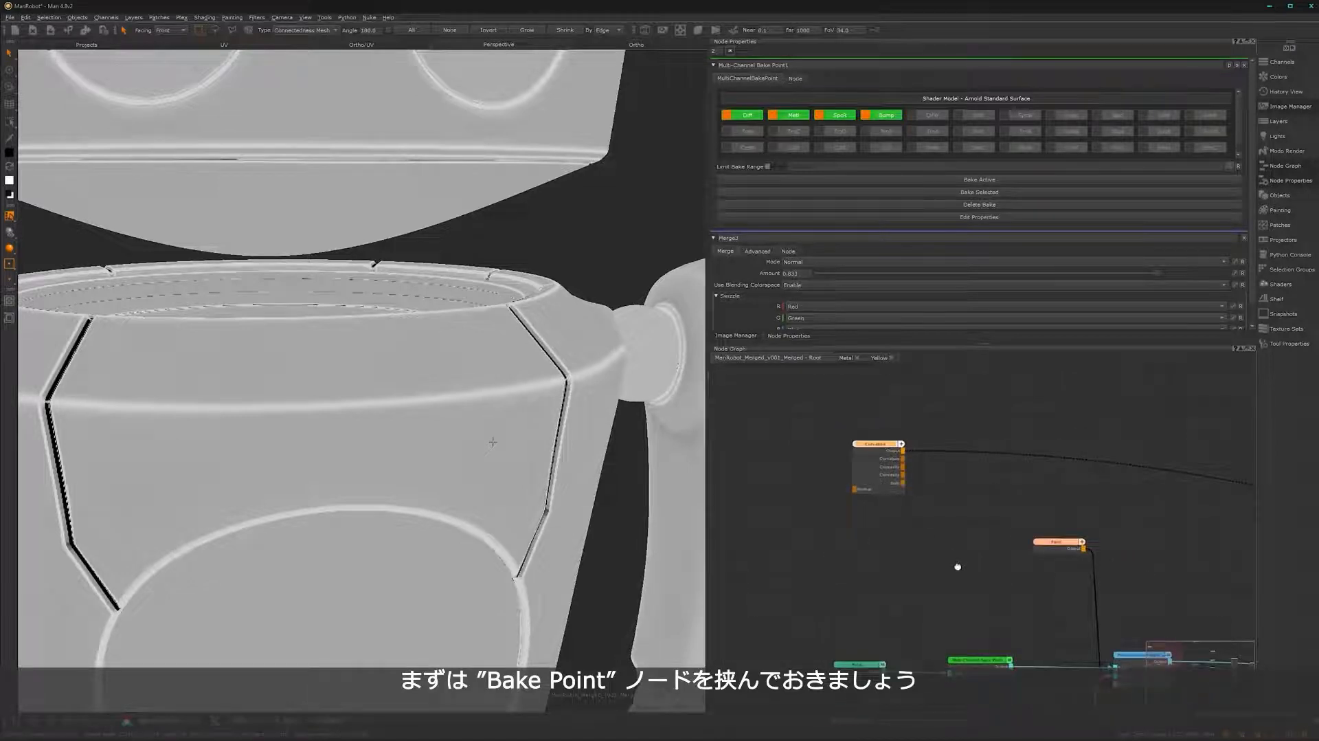
middle_click_drag(959, 552, 896, 609)
left_click_drag(873, 548, 822, 521)
key("Tab")
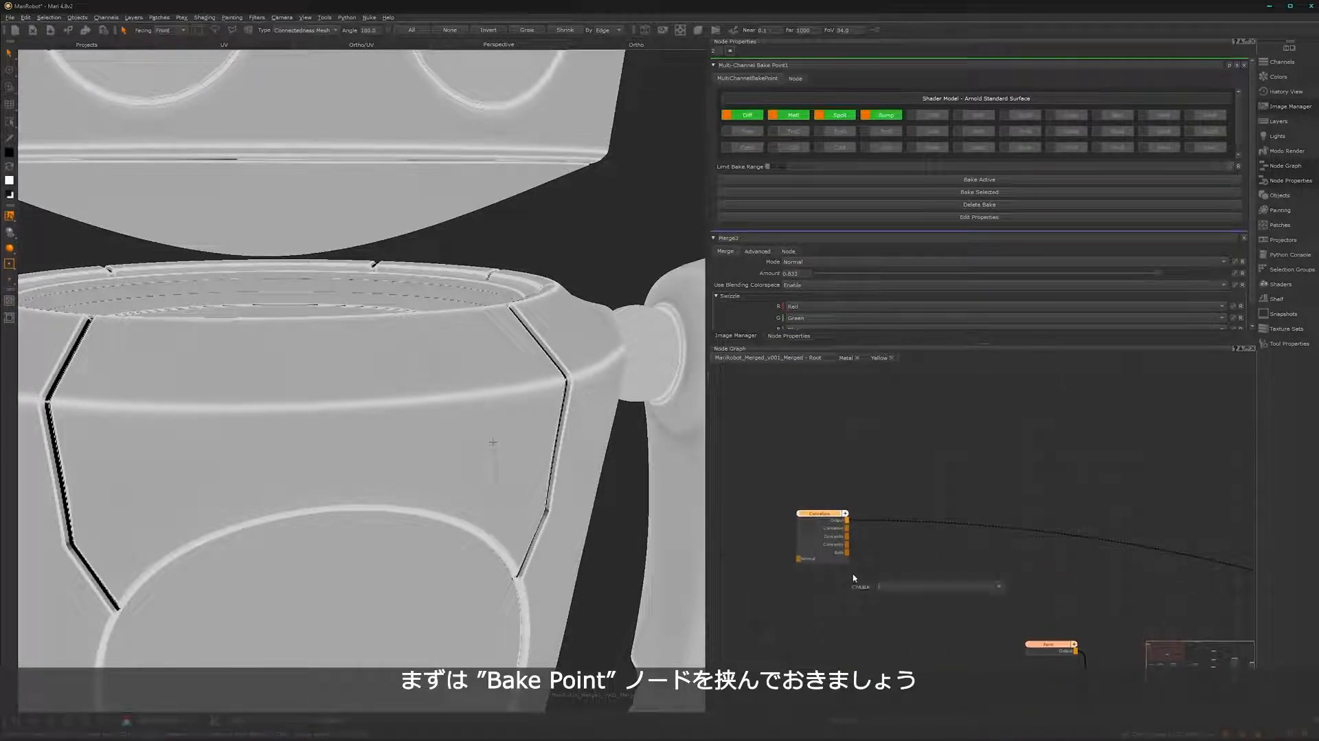
type("bak")
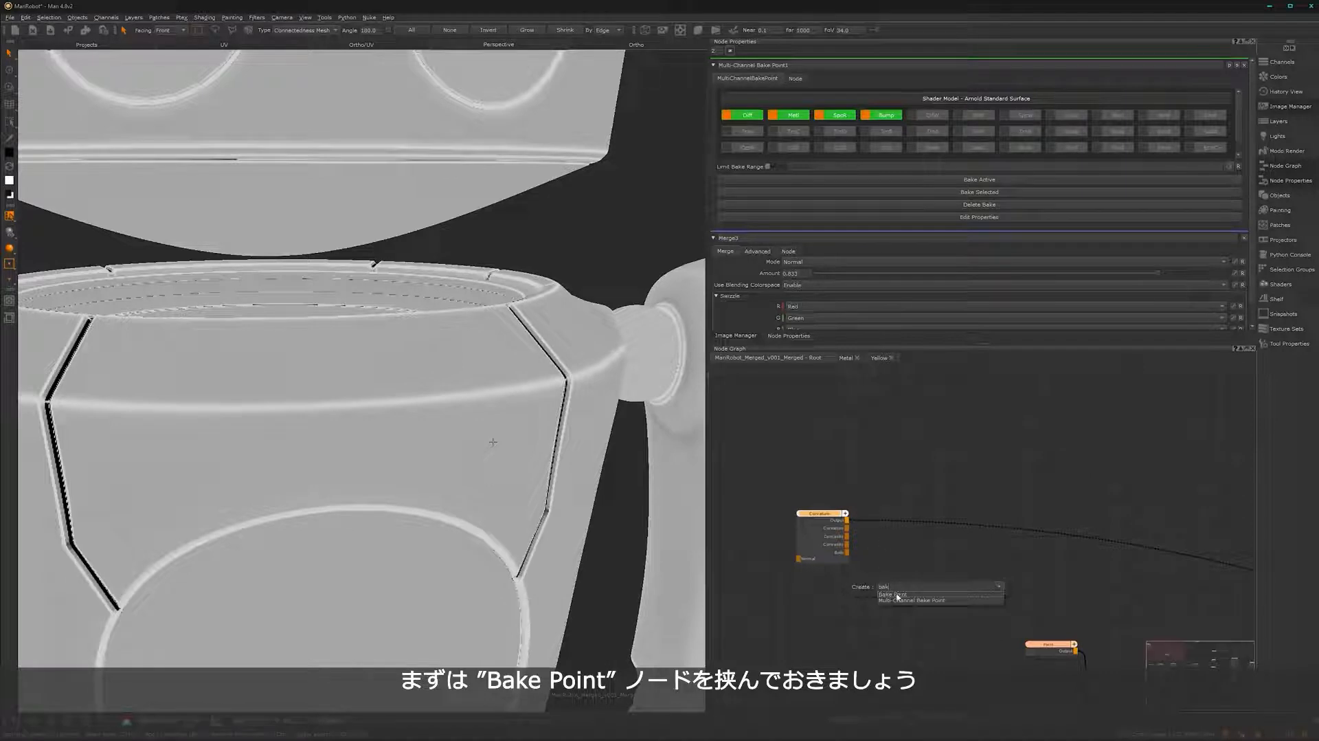
left_click(896, 595)
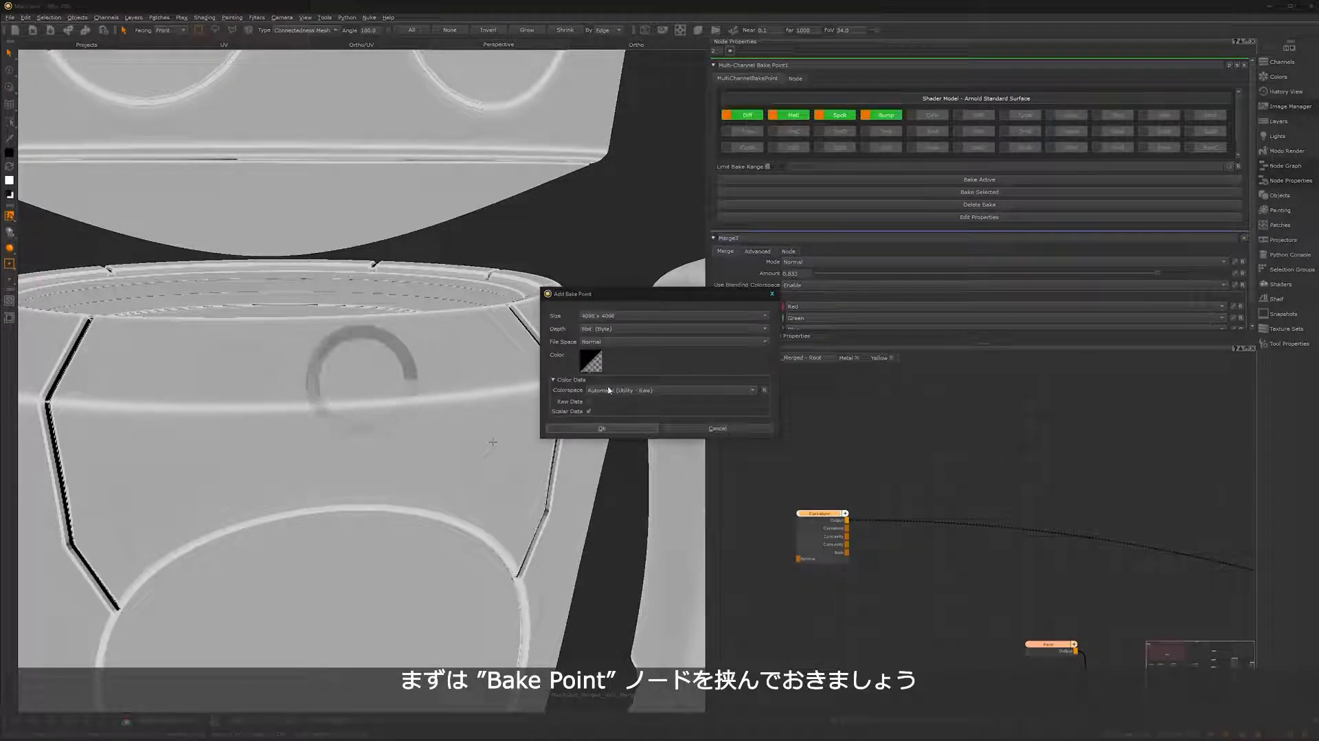
left_click(619, 429)
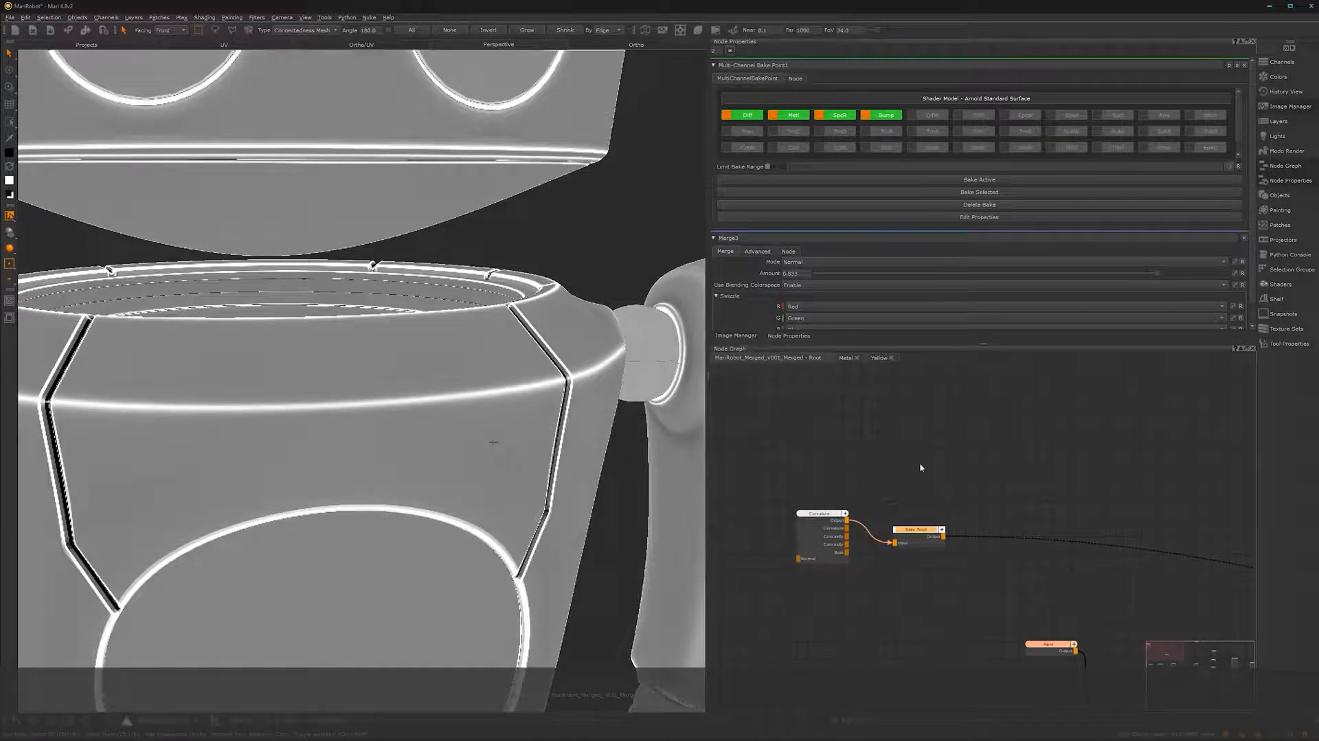
left_click_drag(918, 536, 926, 520)
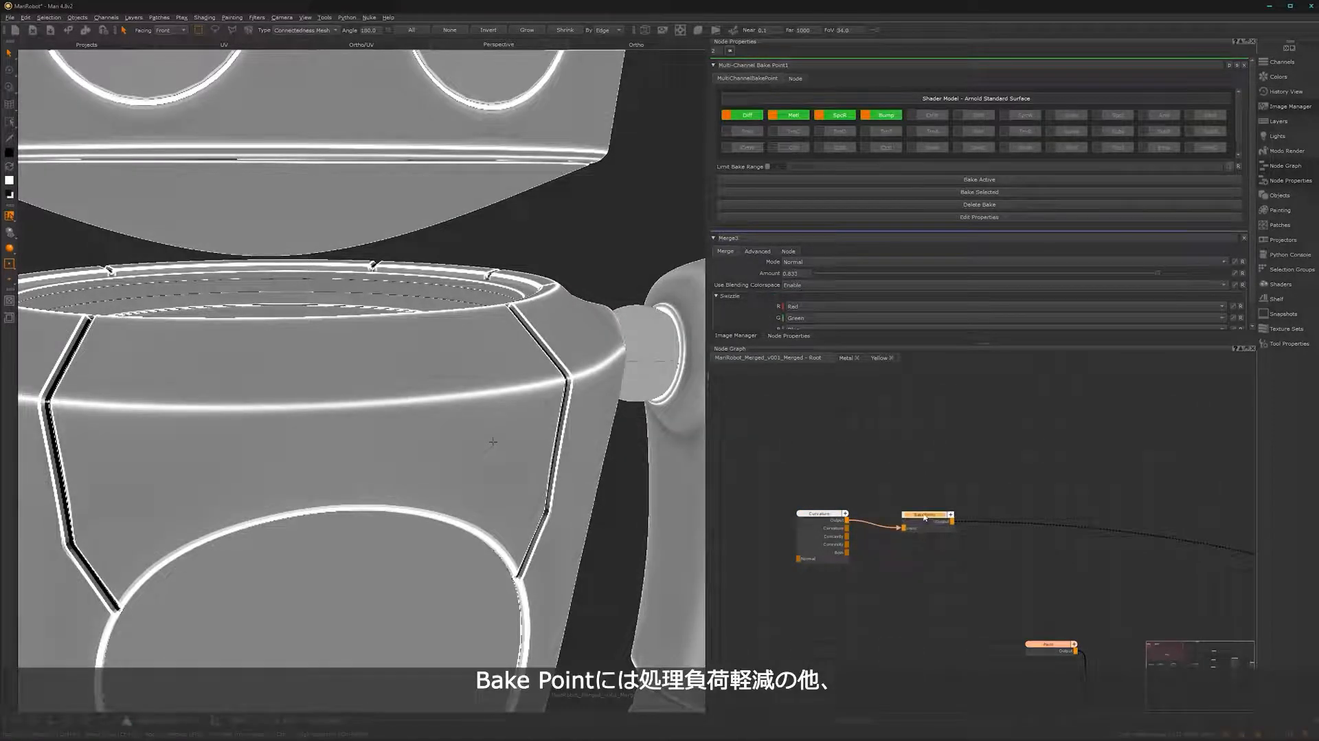
- Apply a Gaussian filter with a radius of about 17.08 to the Bake Point node
double_click(925, 517)
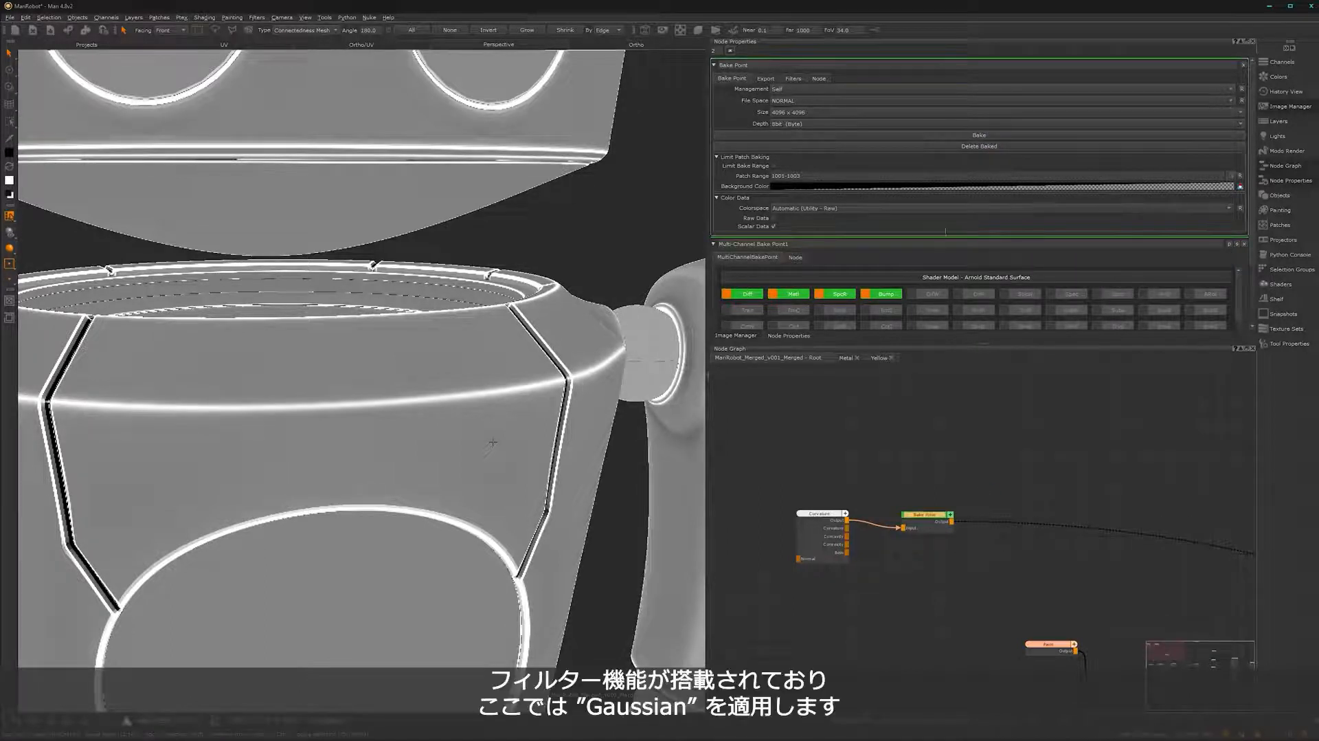
left_click(794, 78)
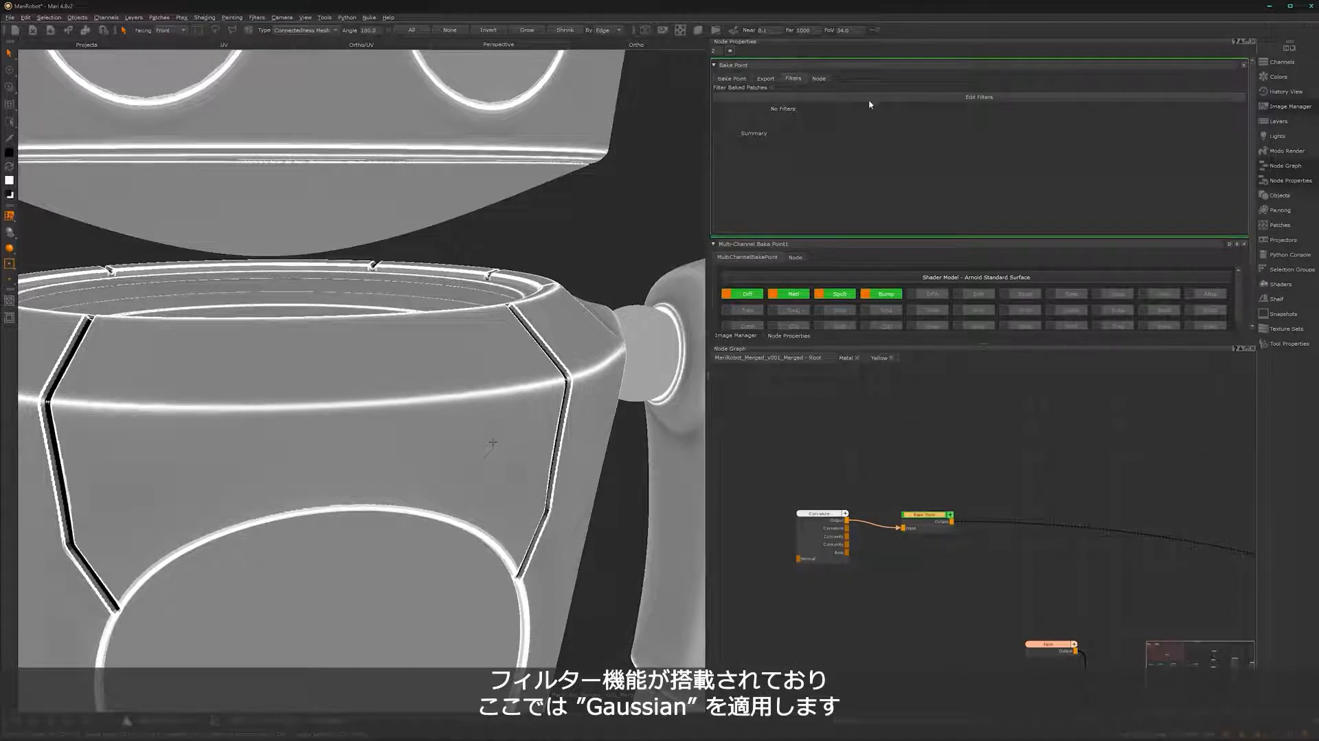
left_click(884, 97)
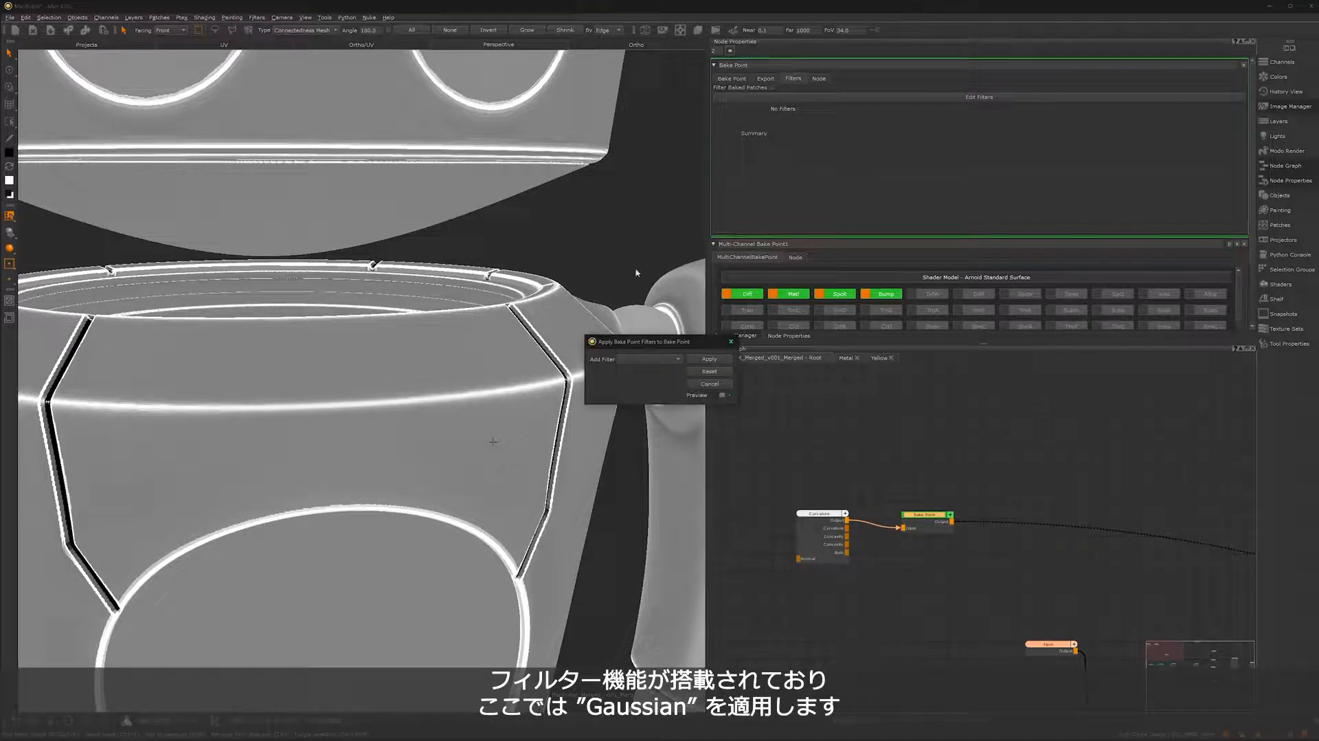
left_click(679, 358)
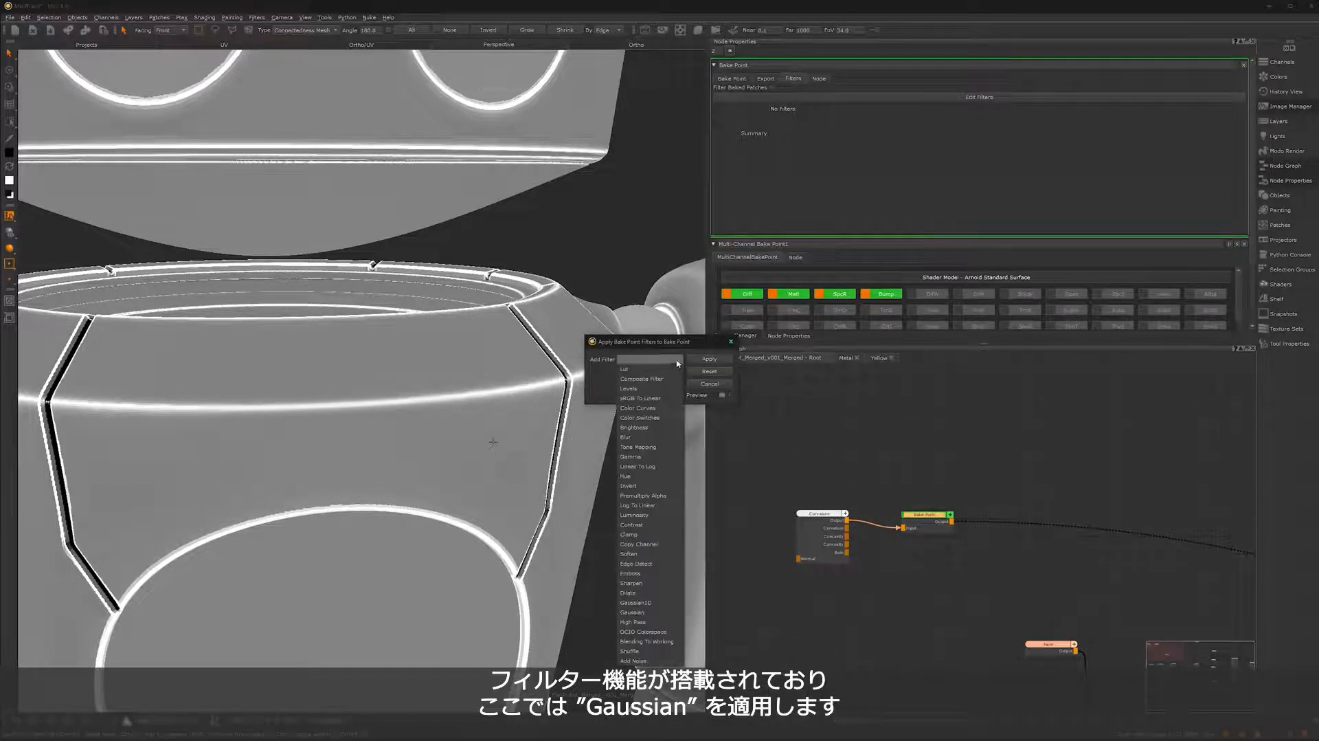
left_click(653, 612)
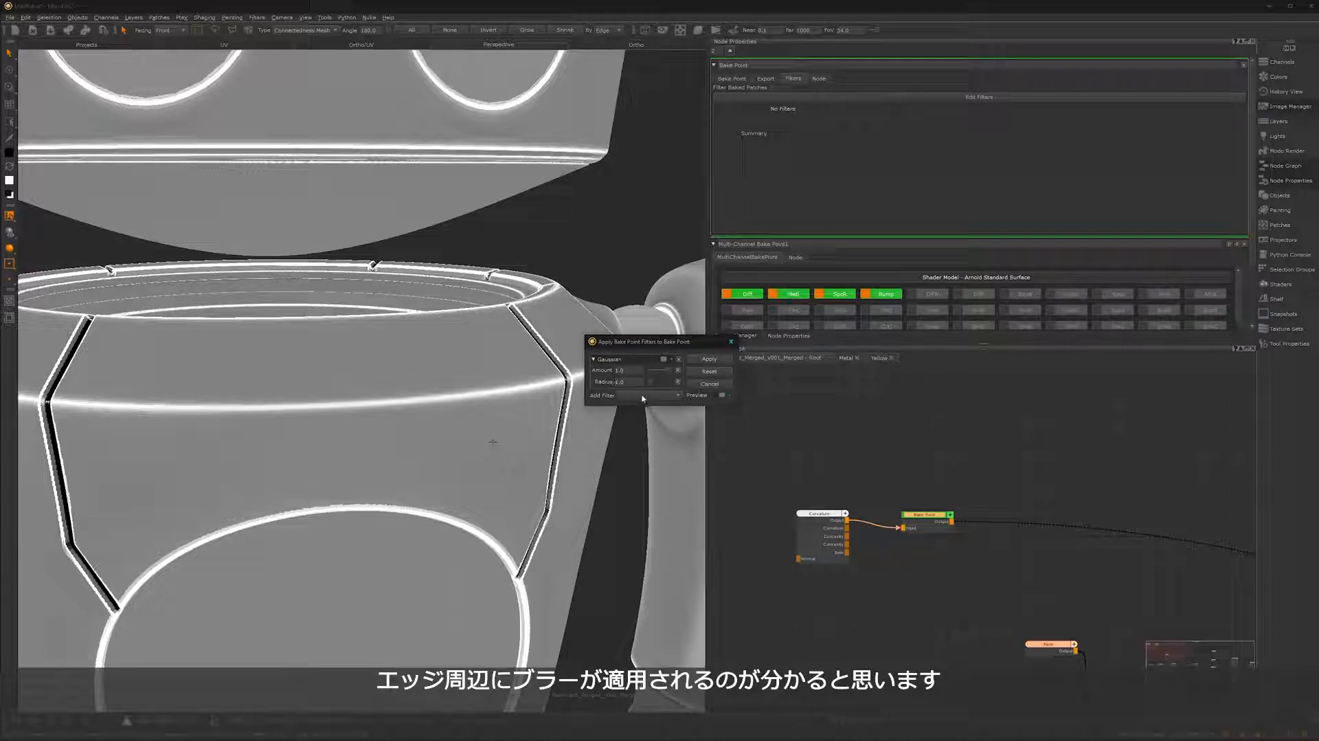
left_click_drag(651, 383, 656, 386)
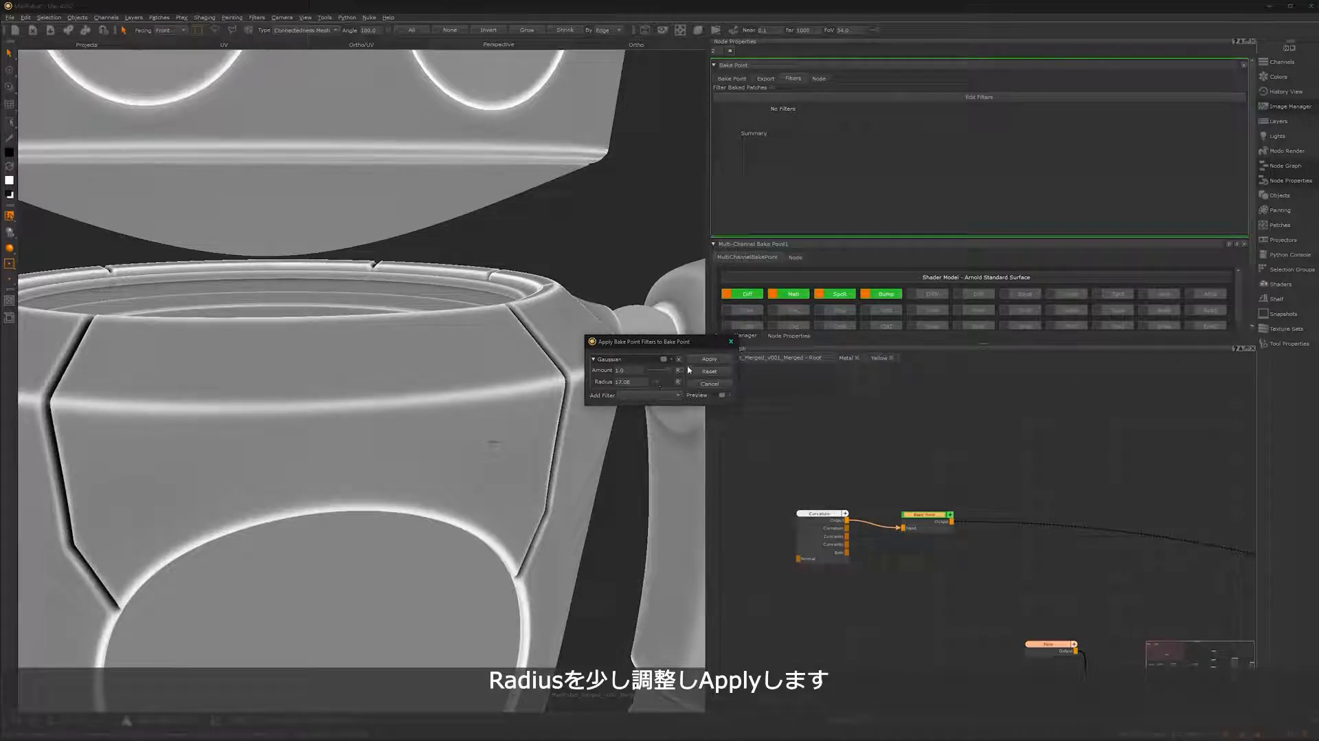
left_click(702, 359)
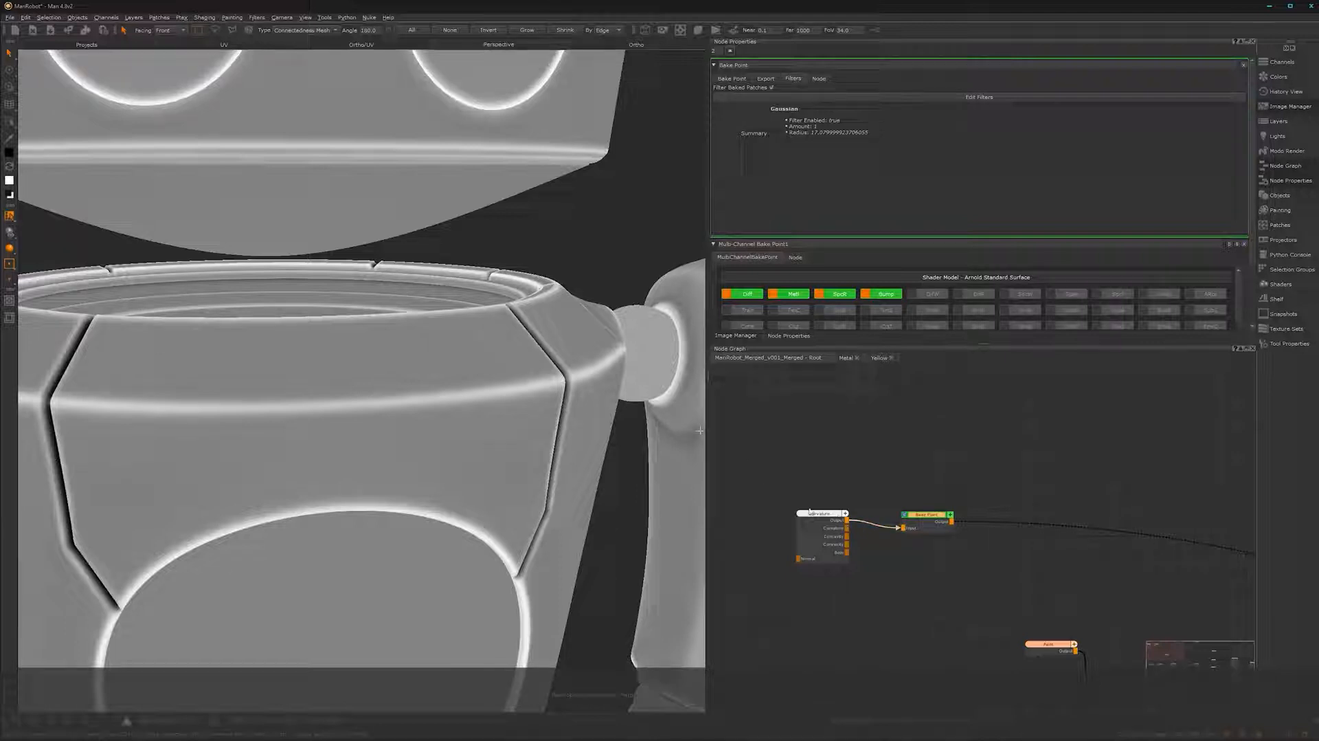
- Shift the Curvature and Bake Point nodes to make room, insert a Levels node after the Bake Point and open its properties
left_click_drag(820, 514, 778, 471)
left_click_drag(921, 515, 865, 470)
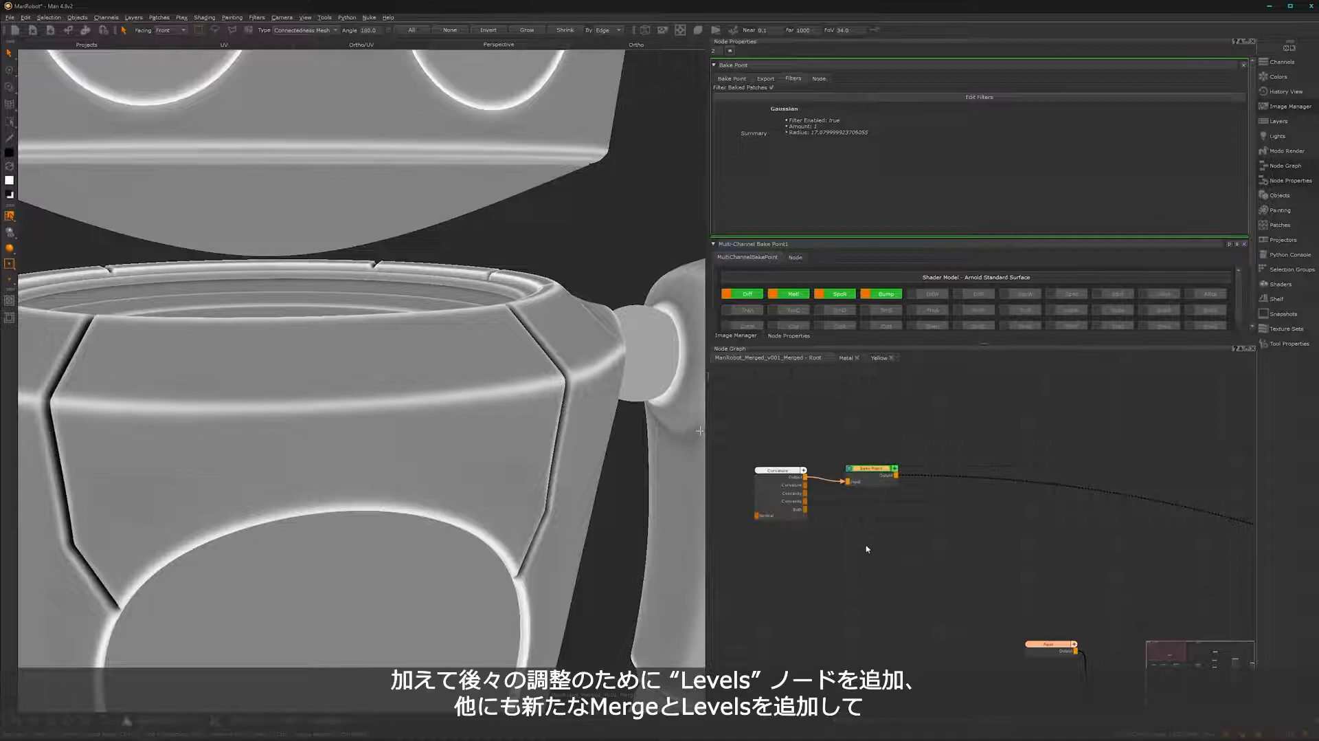
key("Tab")
type("lev")
left_click(892, 559)
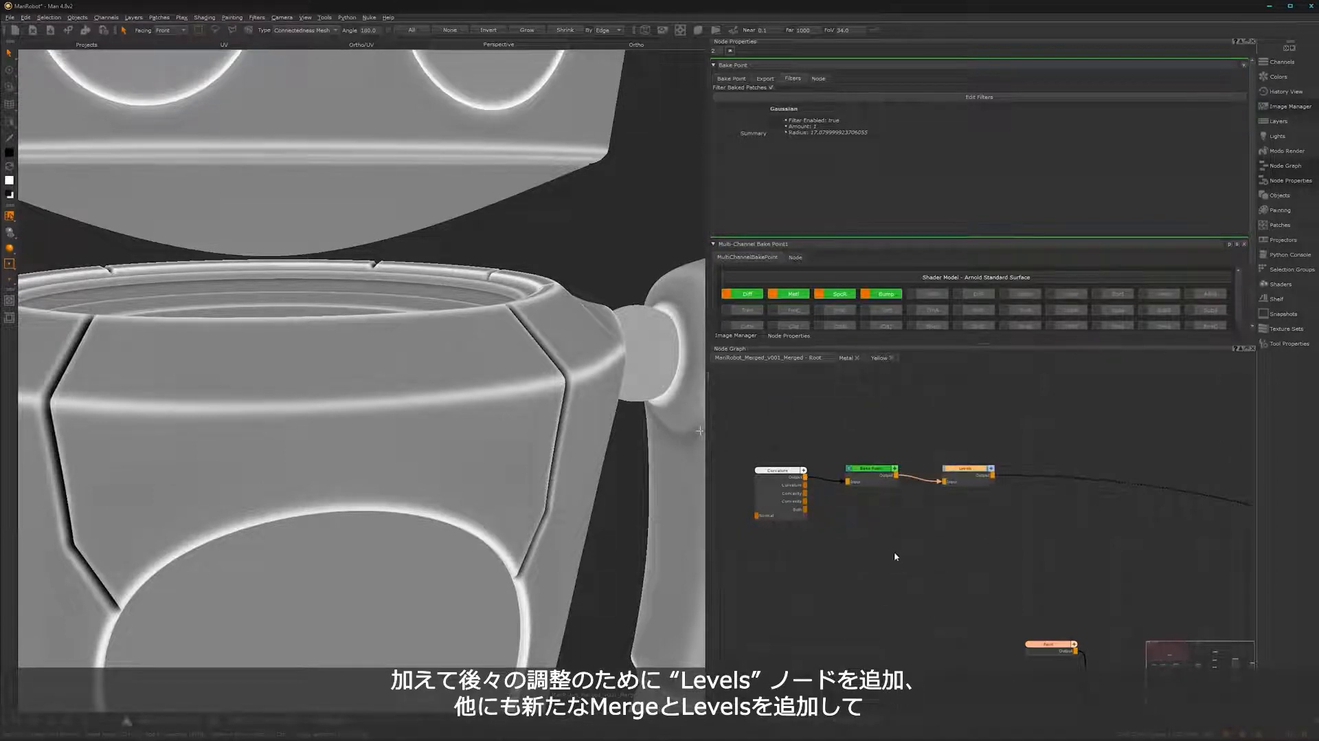
double_click(965, 471)
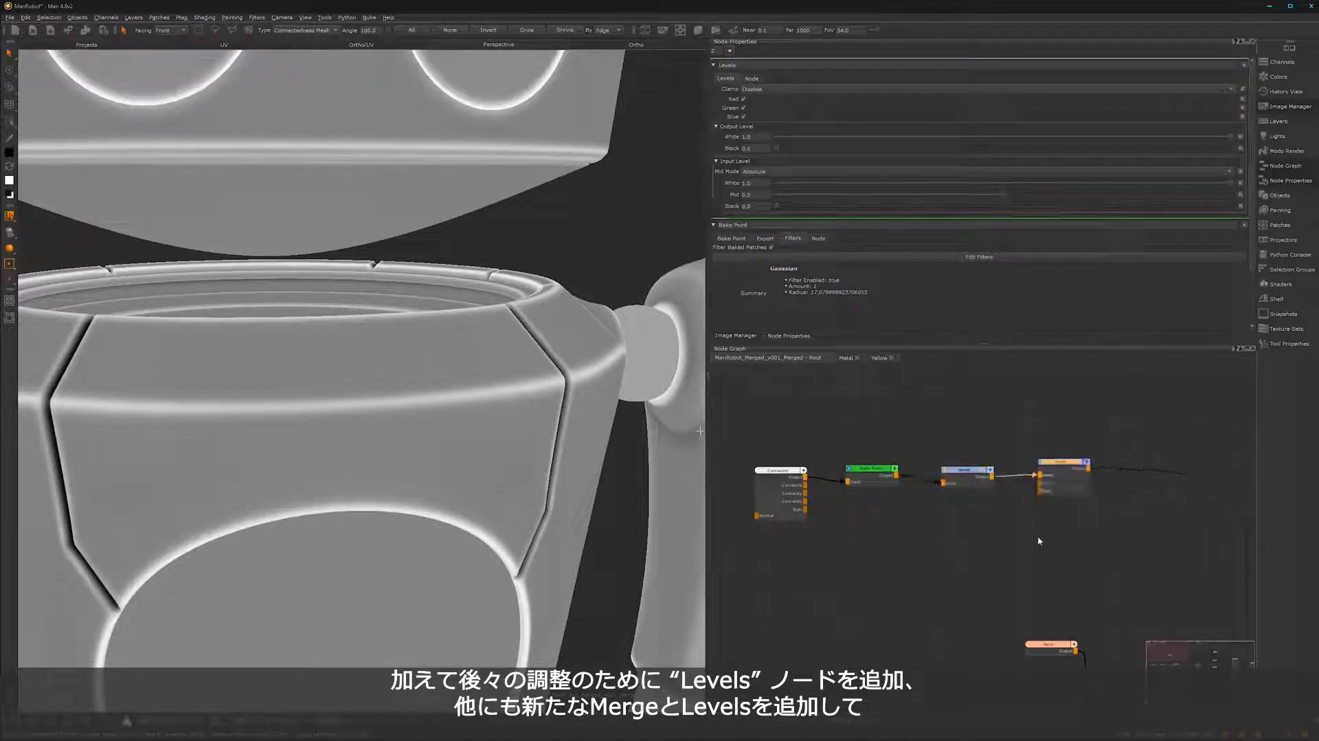
- Shift the new Merge node along the chain to make room and insert a second Levels node on its output
left_click_drag(1061, 466, 1093, 469)
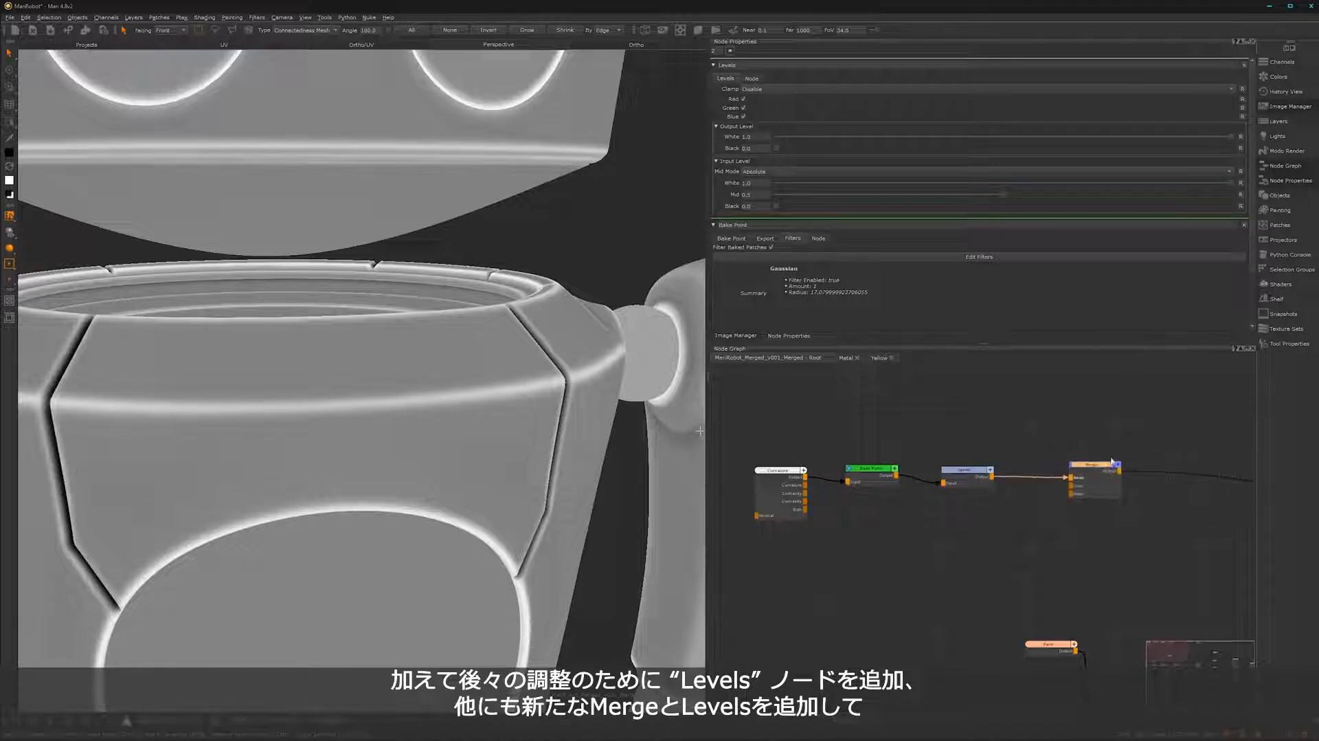
key("Tab")
type("level")
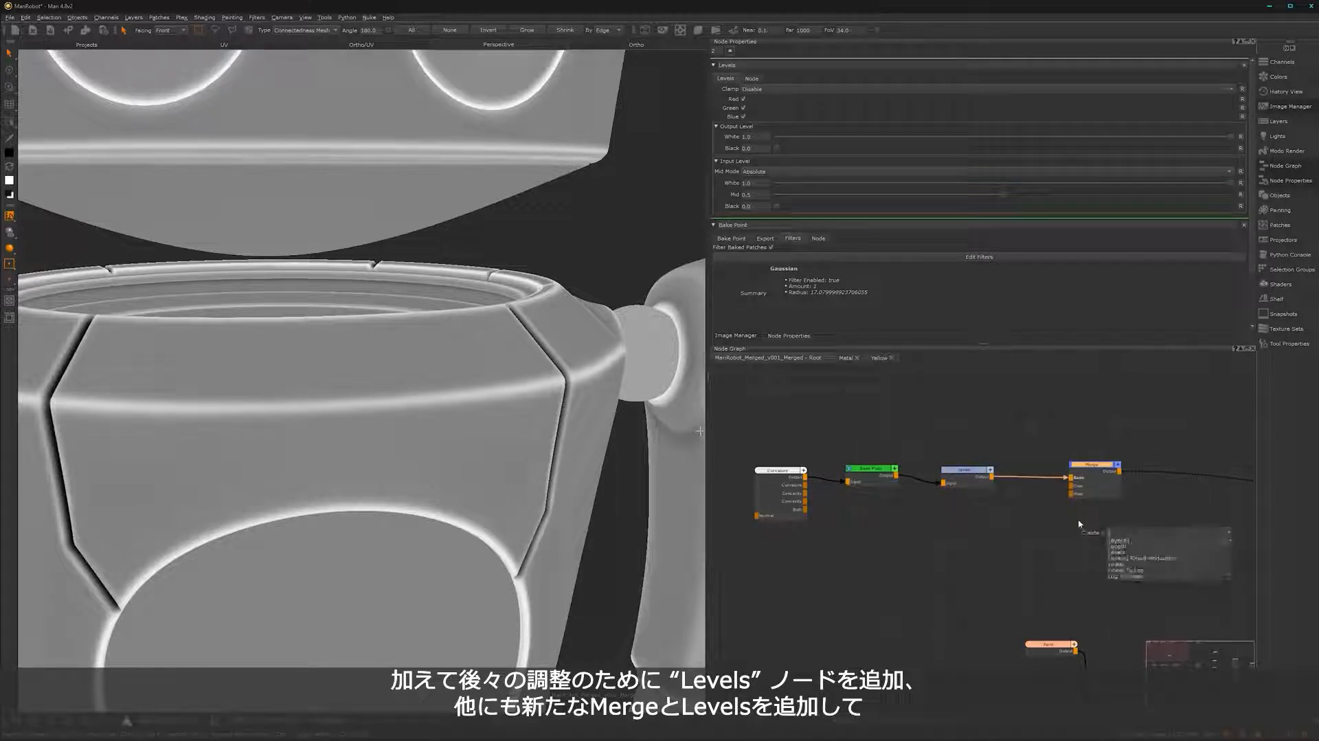
left_click(1127, 541)
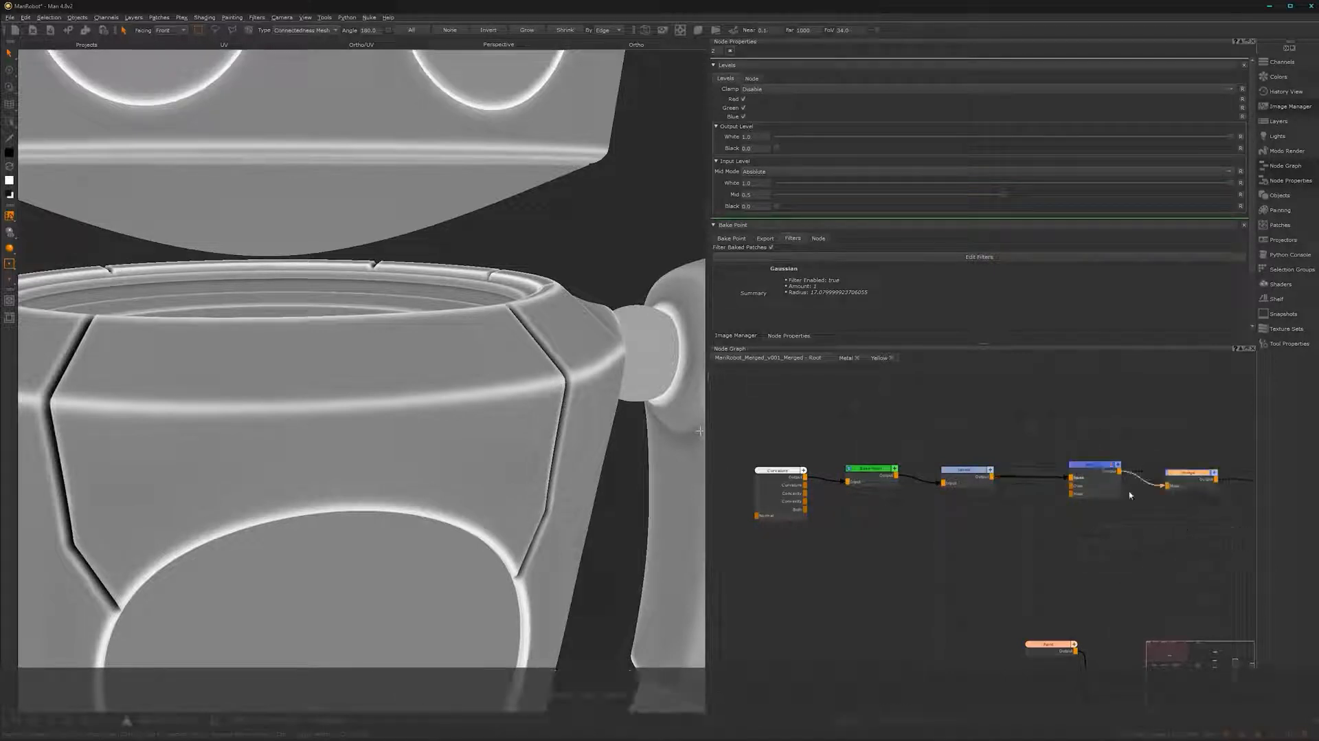
- Load Grunge_19_tileable, PaintedMetal004_4K_Metalness and Stencil_21_4k from the Textures/Source folder in File Explorer into Mari's Image Manager
left_click(736, 335)
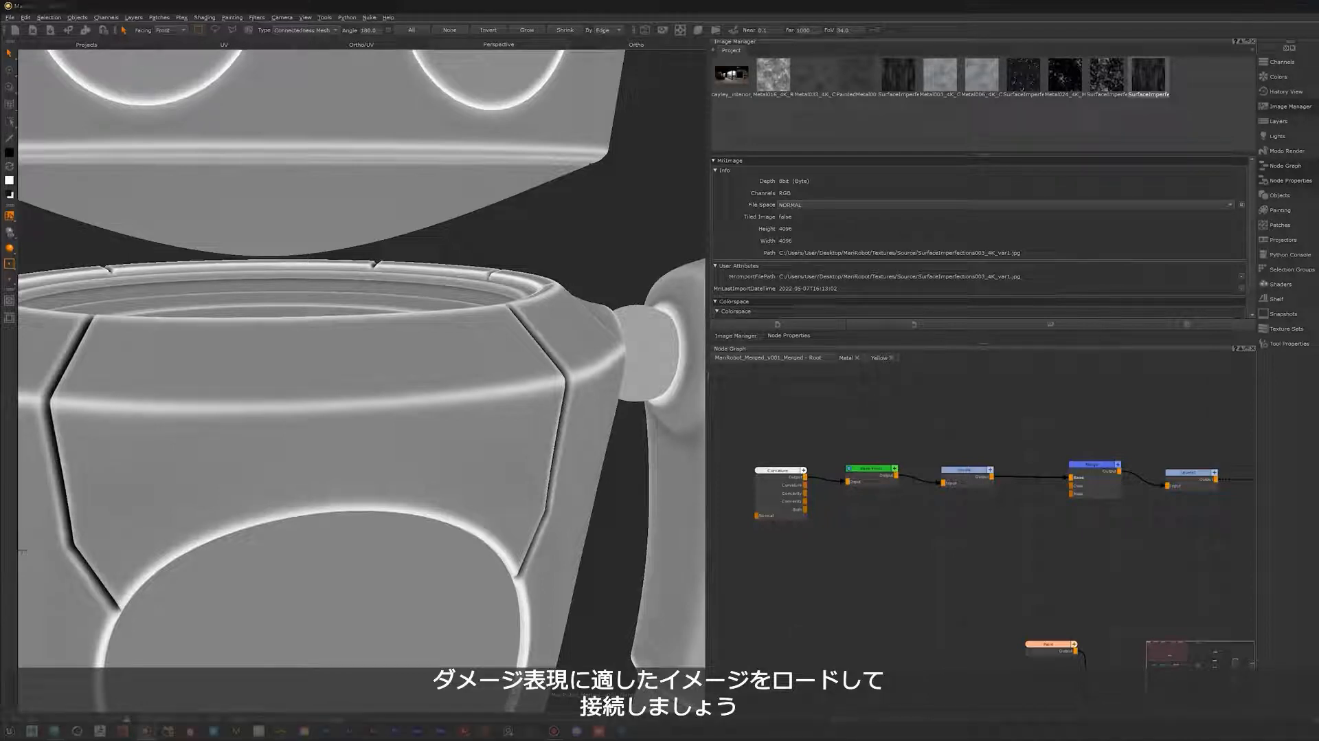
left_click(305, 731)
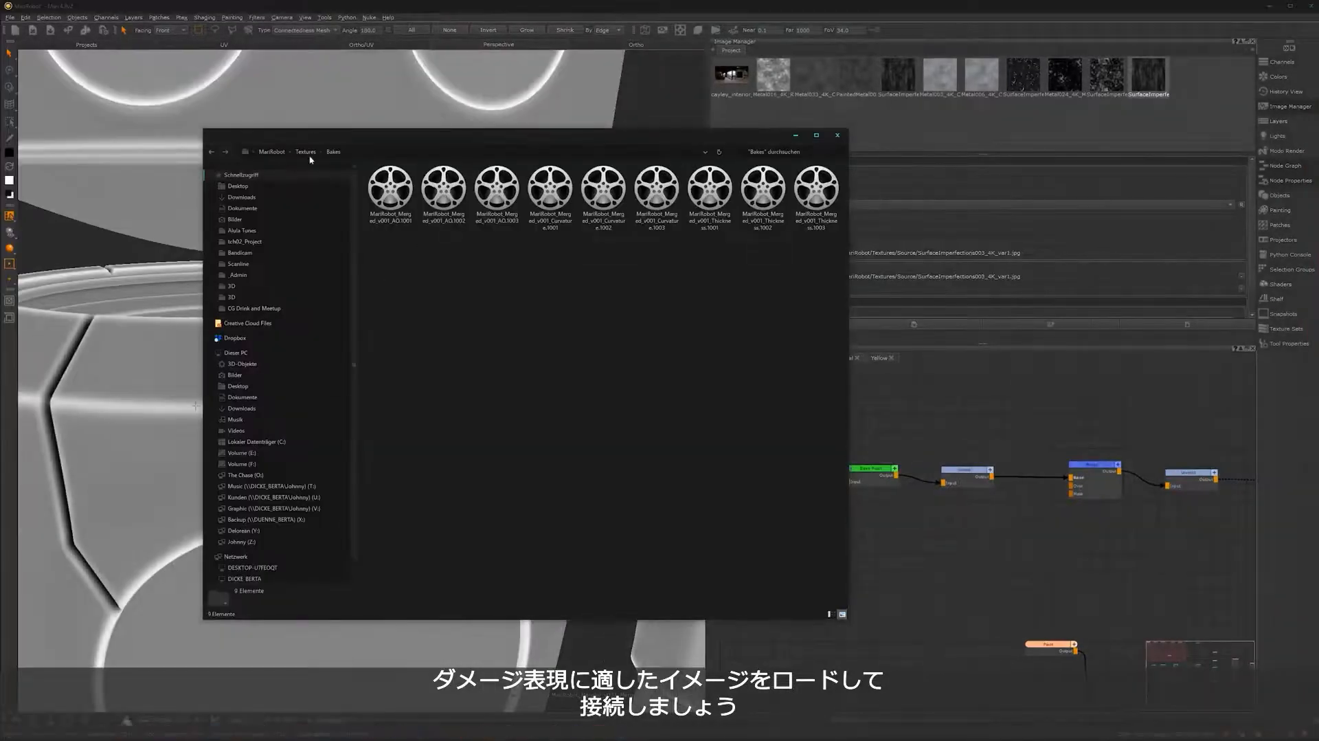
left_click(306, 152)
double_click(389, 188)
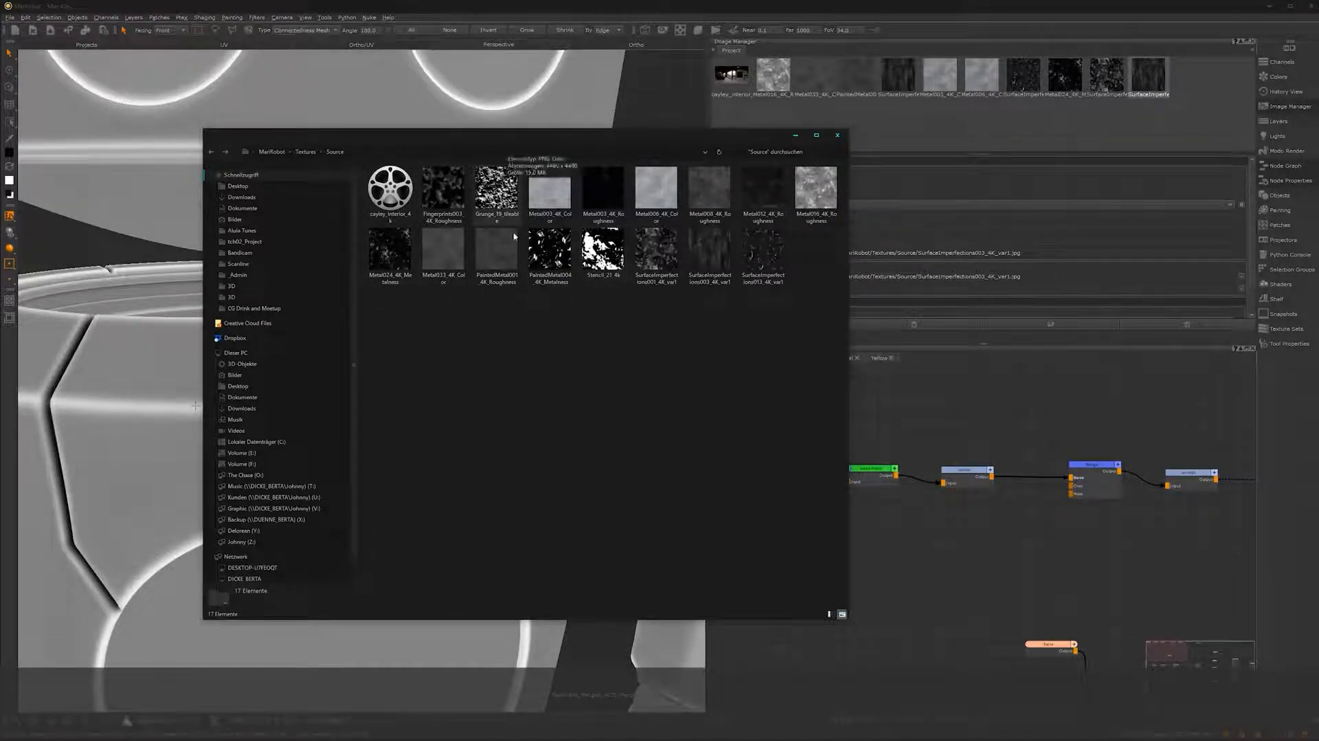
double_click(550, 251)
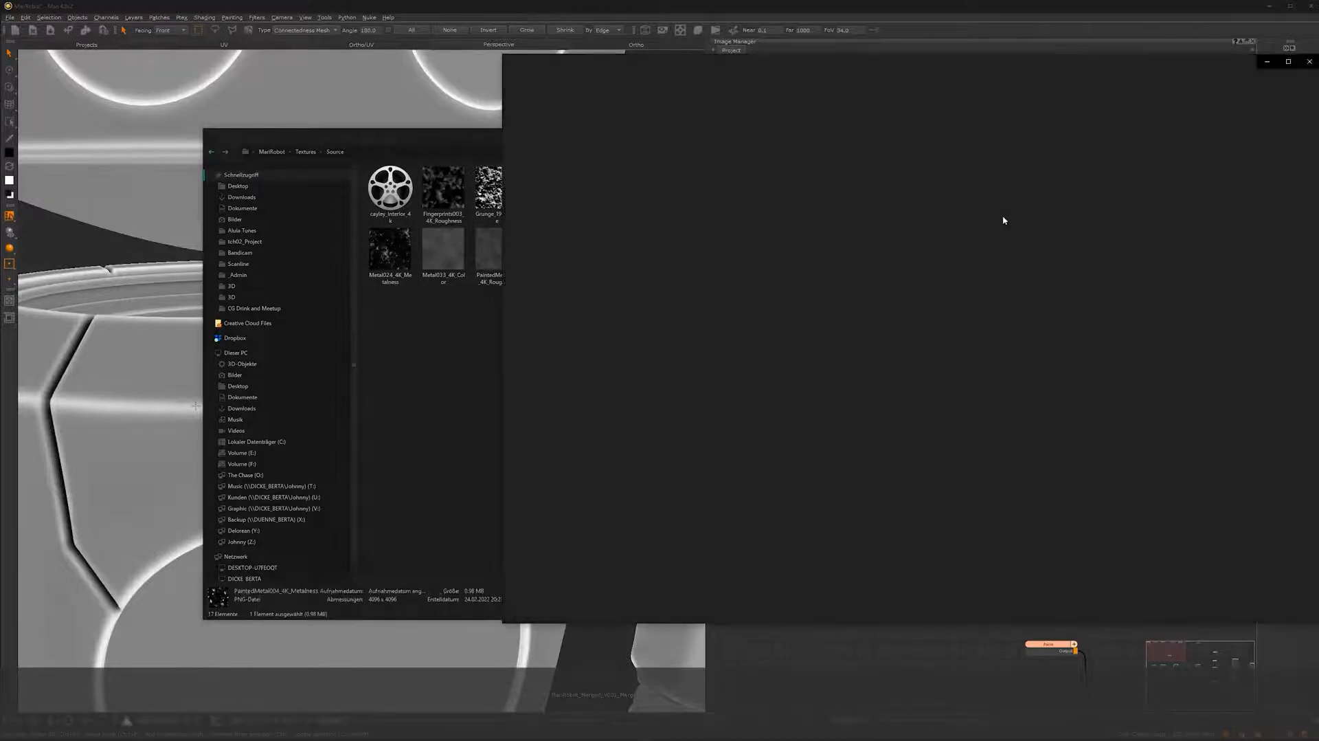
left_click(1310, 61)
left_click(596, 261, "ctrl")
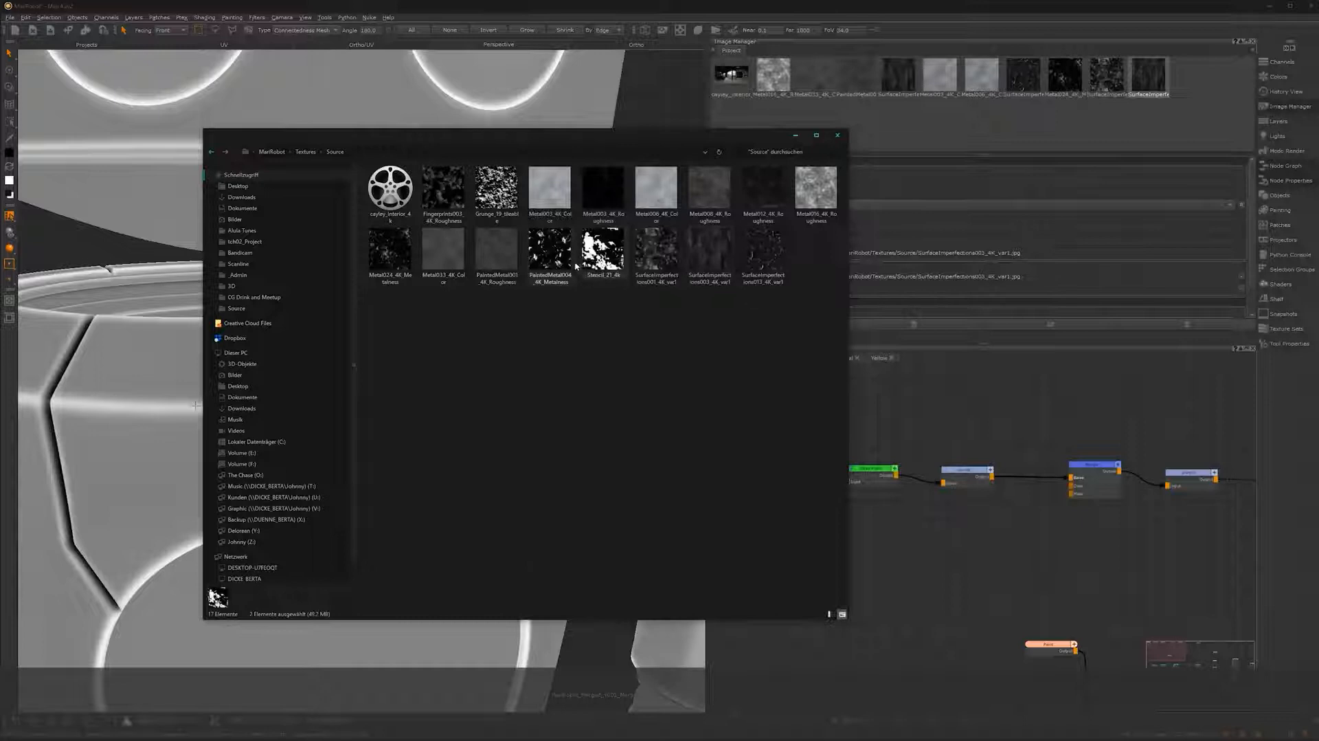
left_click(506, 210, "ctrl")
left_click_drag(506, 209, 1192, 143)
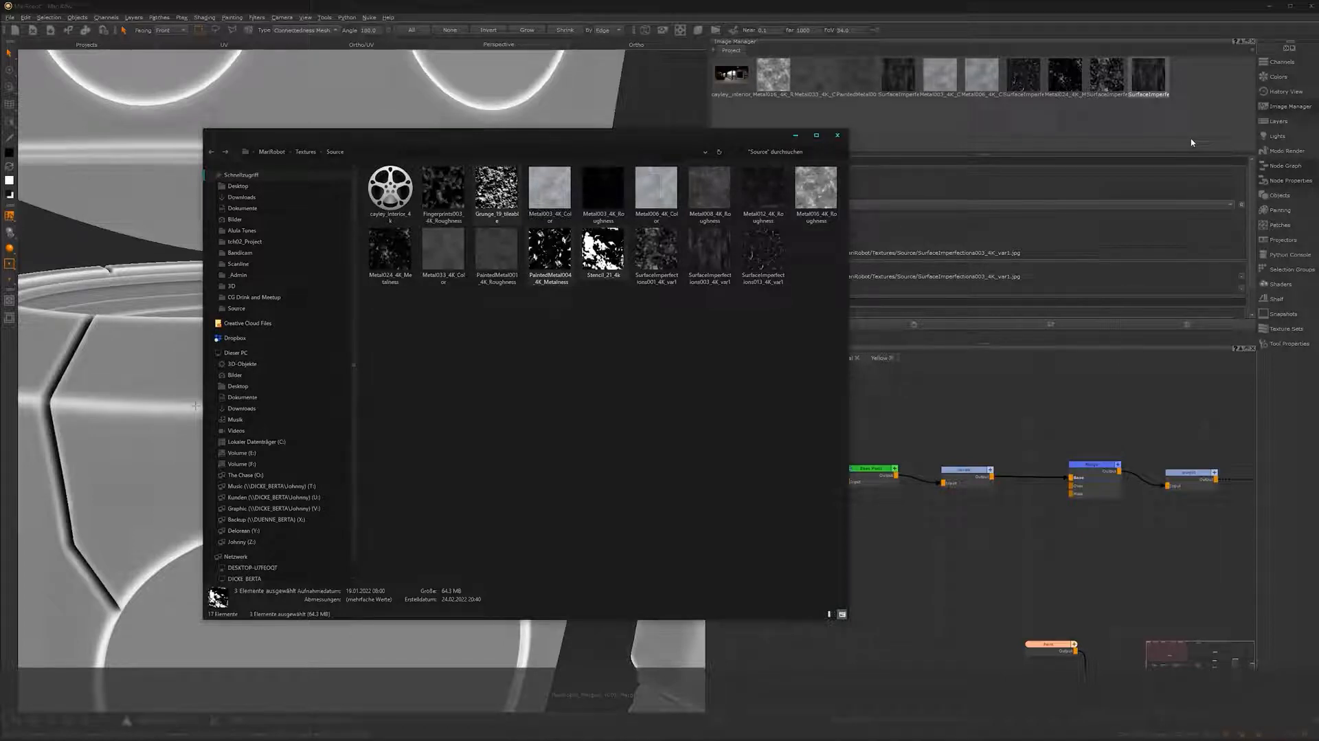
- Mark the three newly loaded grunge, painted metal and stencil images as scalar data
left_click(1192, 76)
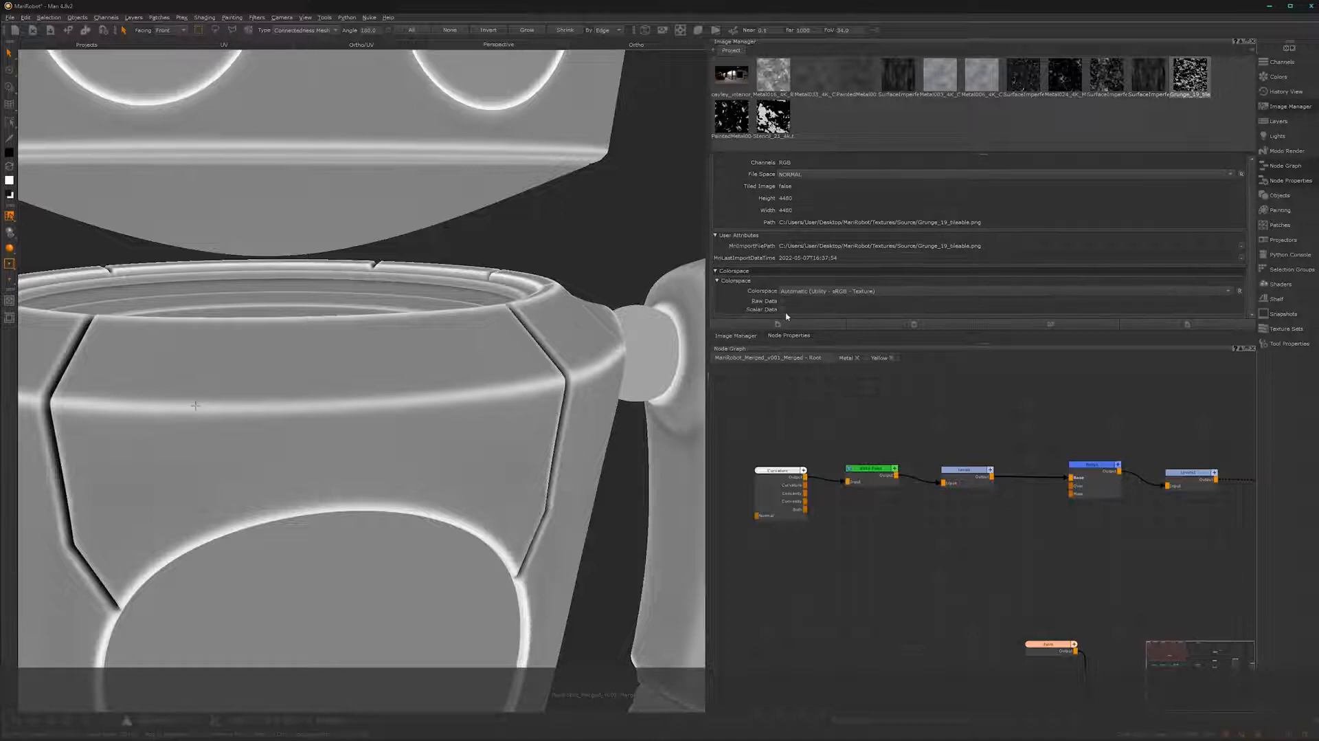
left_click(782, 309)
left_click(773, 117)
right_click(774, 124)
mouse_move(851, 190)
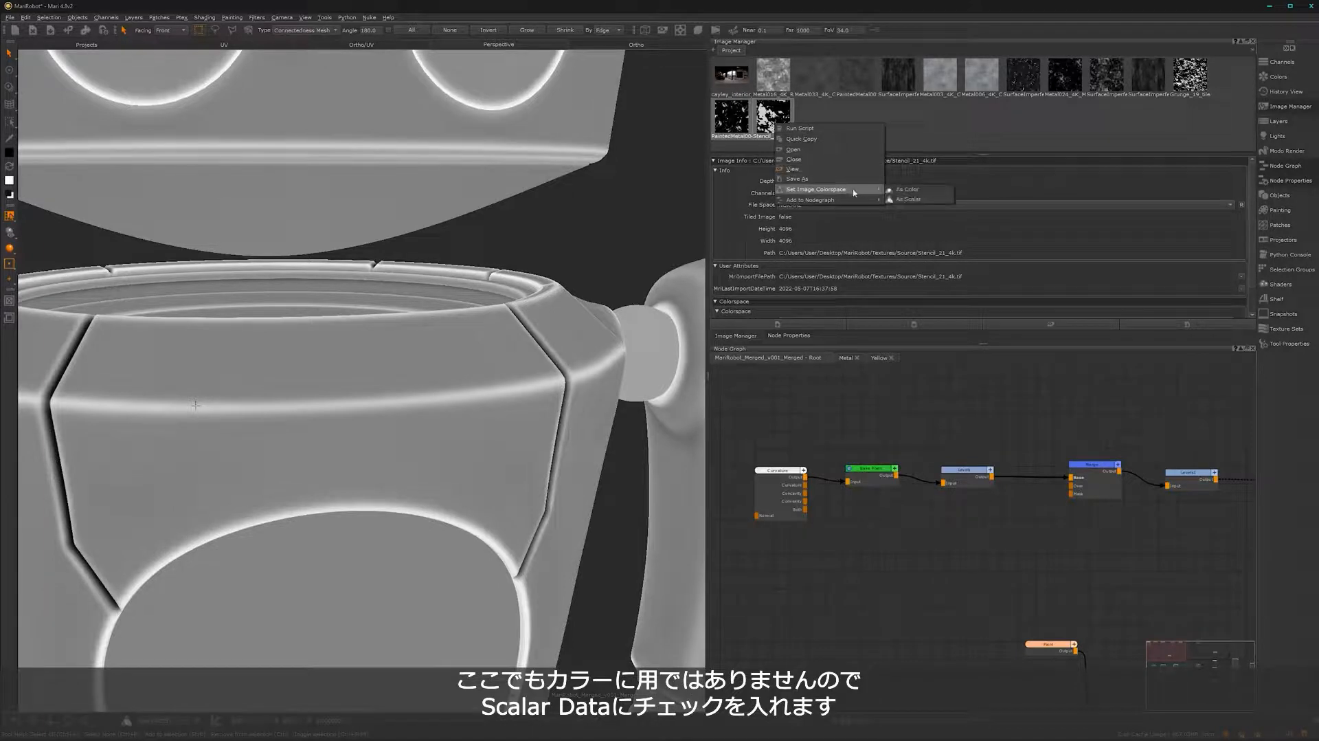
left_click(904, 199)
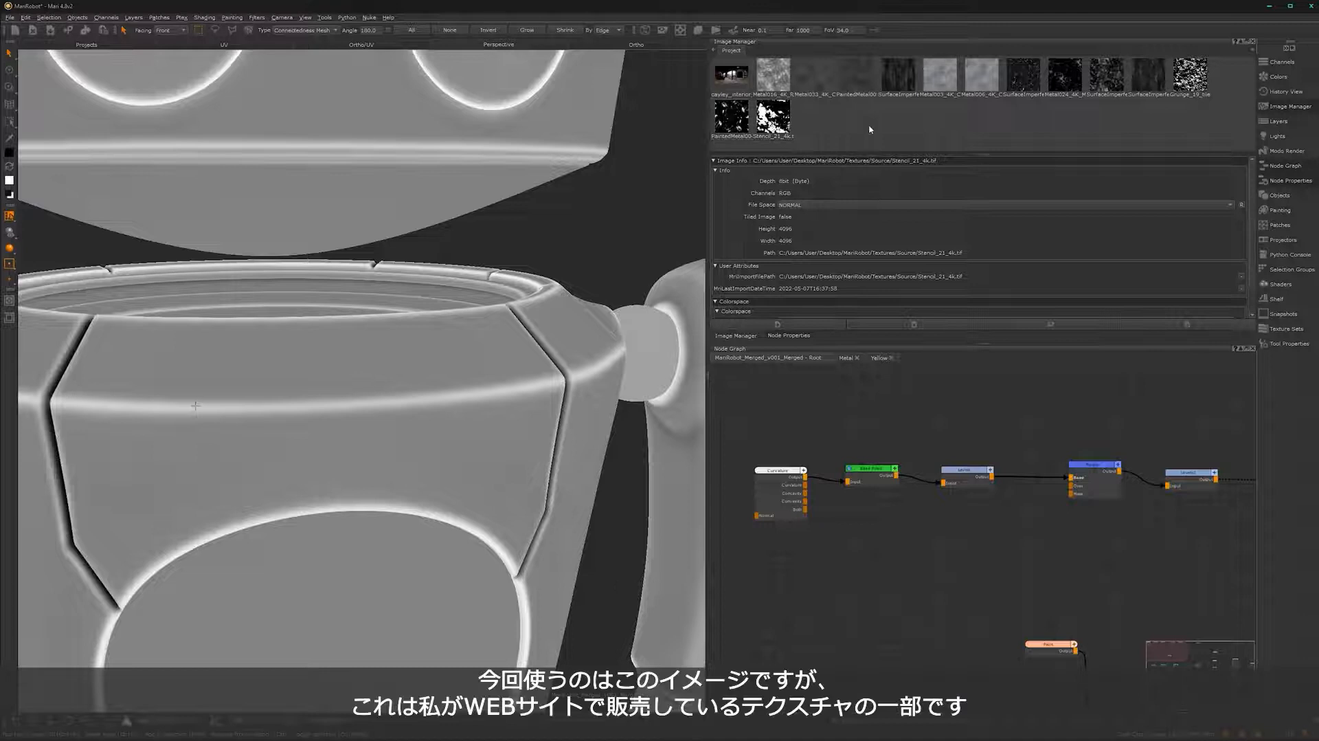
- Preview Stencil_21_4k, connect it as a Tiled node to the Merge's Over input and open the Tiled node's properties
double_click(776, 123)
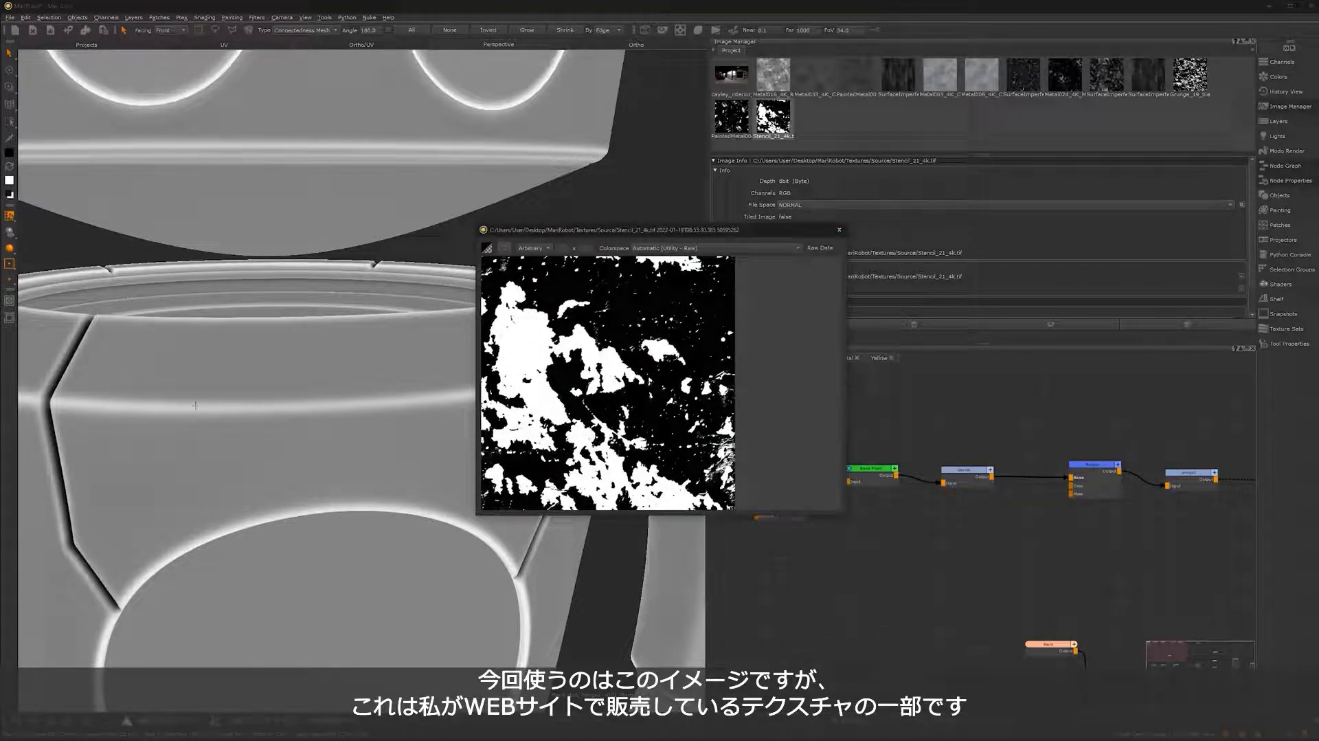
left_click(839, 229)
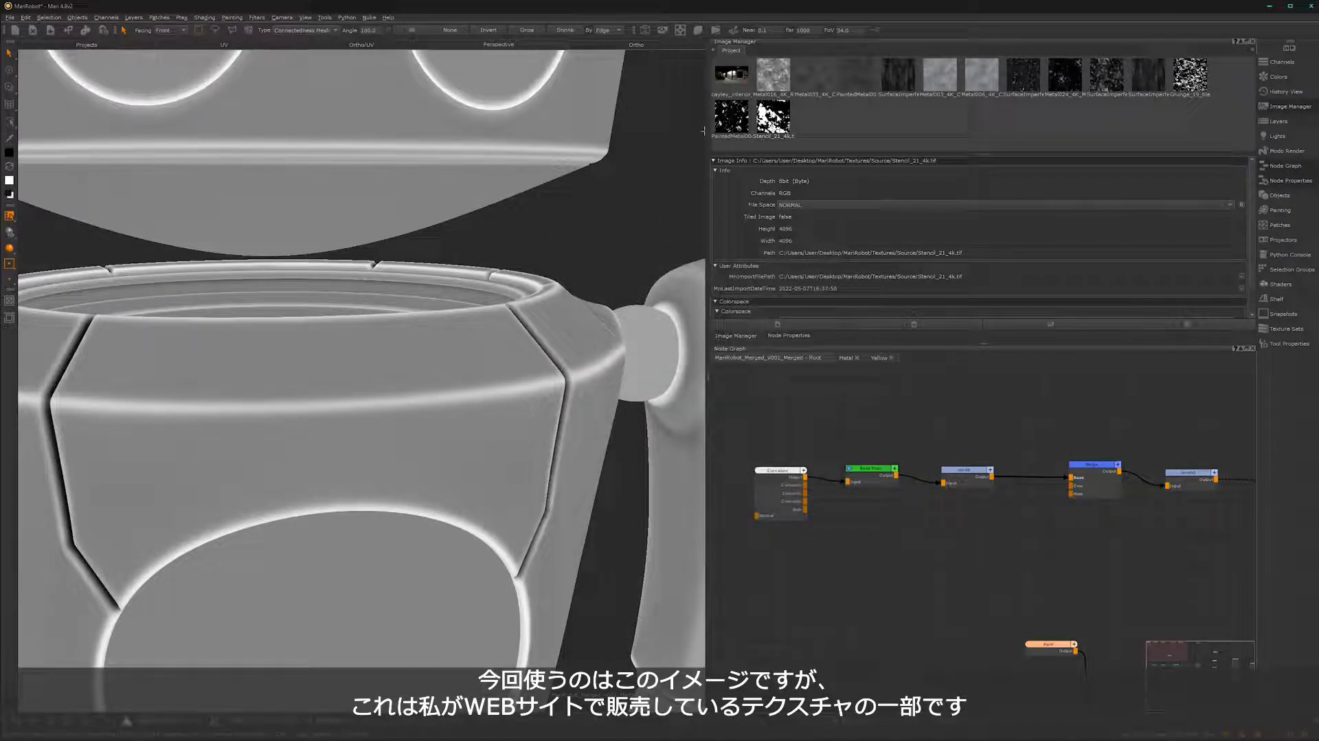
left_click_drag(775, 119, 1079, 487)
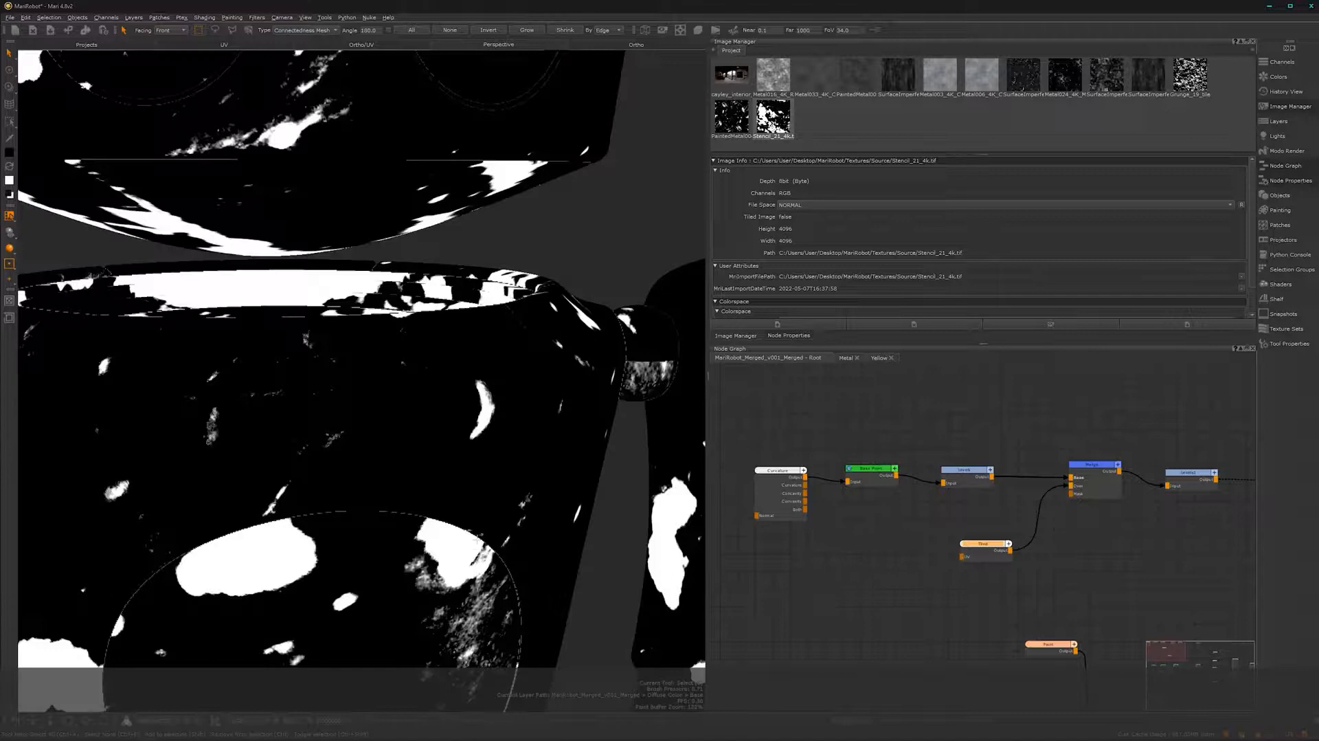
right_click_drag(476, 539, 412, 539, "alt")
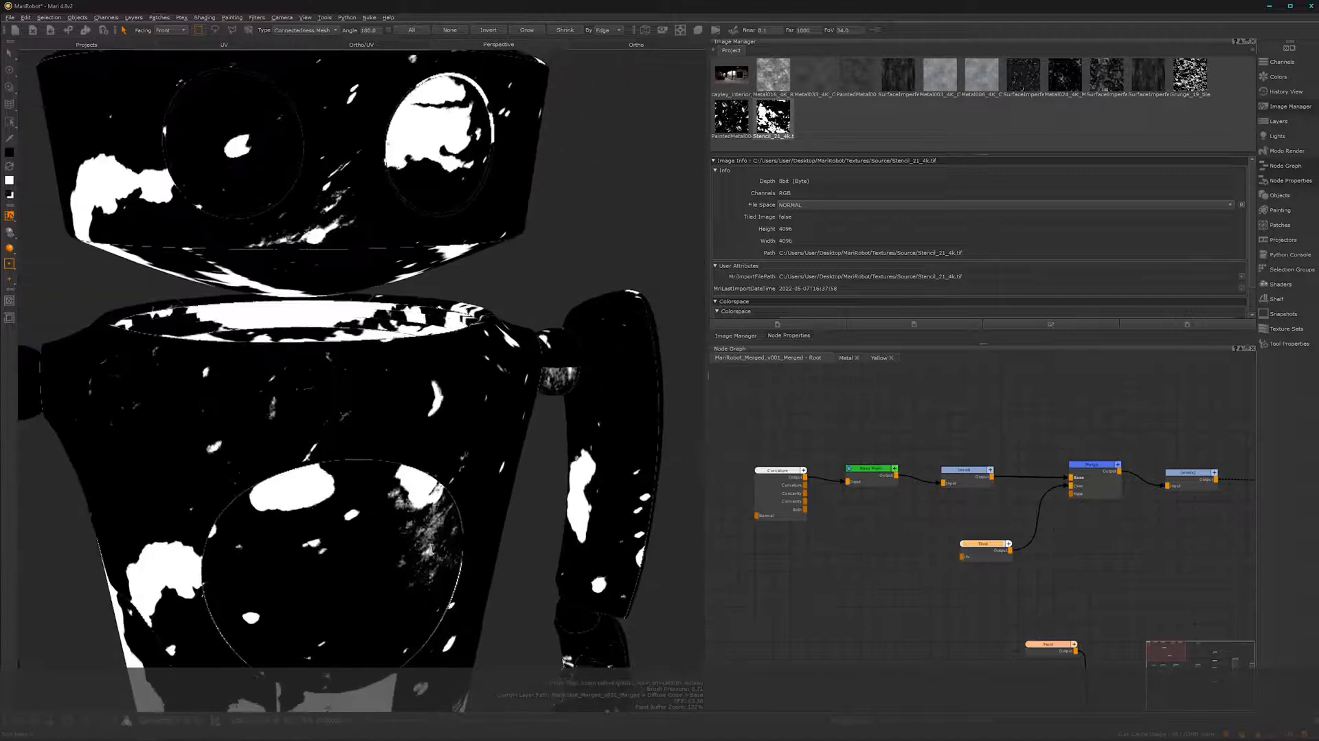
middle_click_drag(412, 539, 437, 486, "alt")
double_click(986, 552)
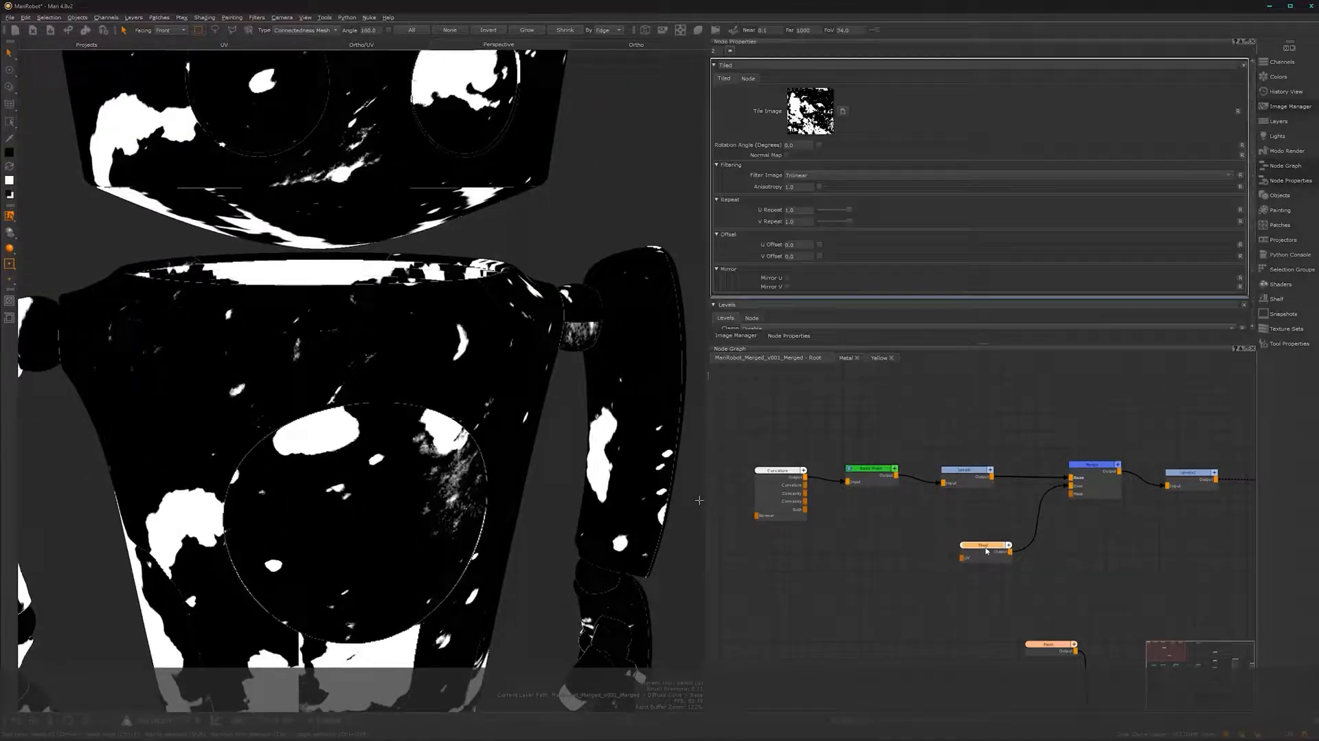
- Try a U and V repeat of 3 on the stencil's Tiled node and inspect the pattern around the robot
double_click(800, 209)
type("3")
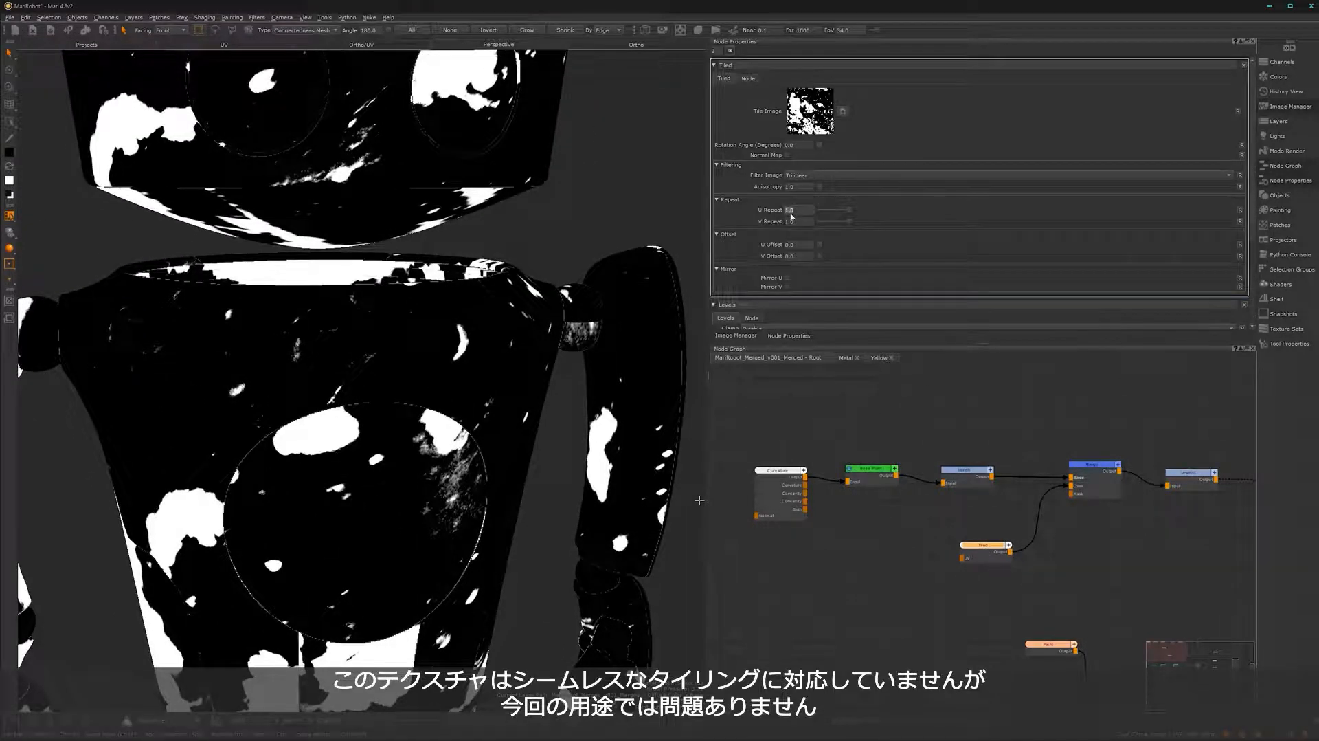
double_click(797, 221)
type("3")
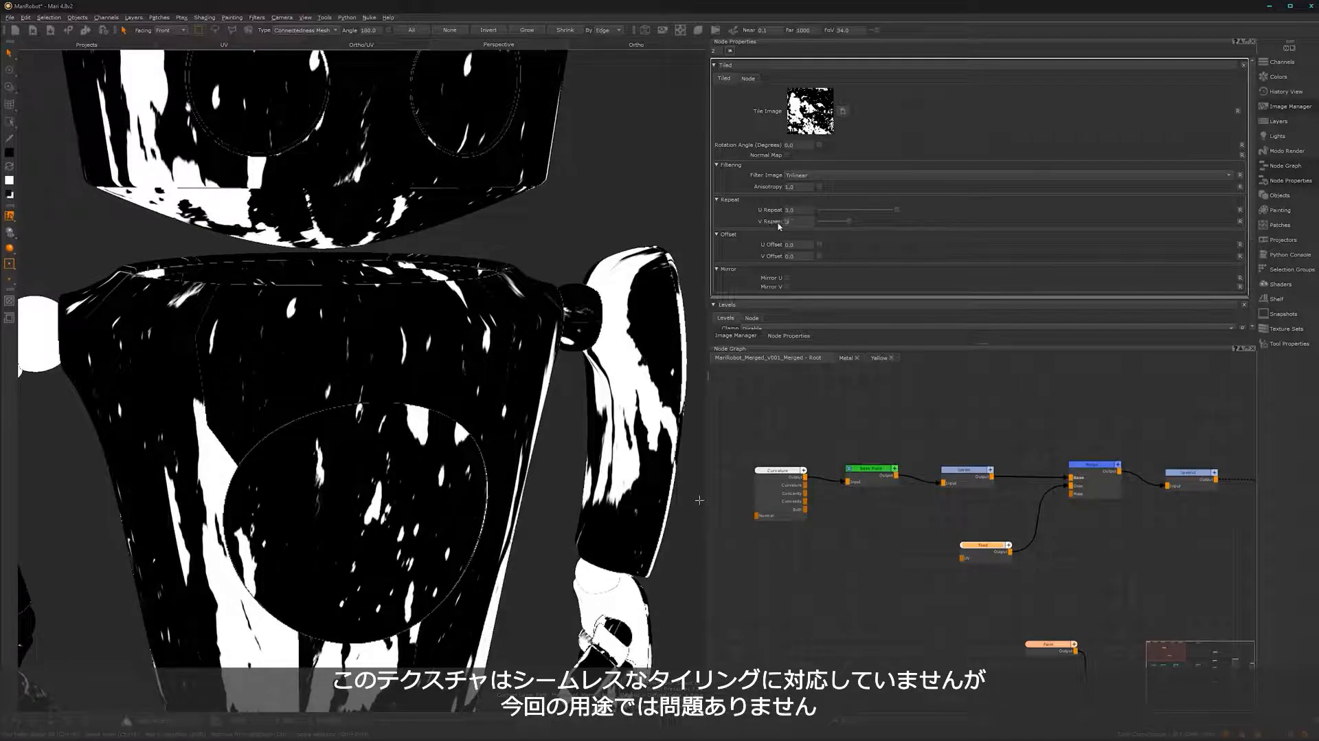
key("Return")
left_click_drag(527, 465, 427, 457, "alt")
middle_click_drag(410, 465, 361, 484, "alt")
right_click_drag(360, 483, 434, 483, "alt")
left_click_drag(436, 483, 360, 493, "alt")
middle_click_drag(365, 251, 370, 344, "alt")
right_click_drag(369, 343, 367, 326, "alt")
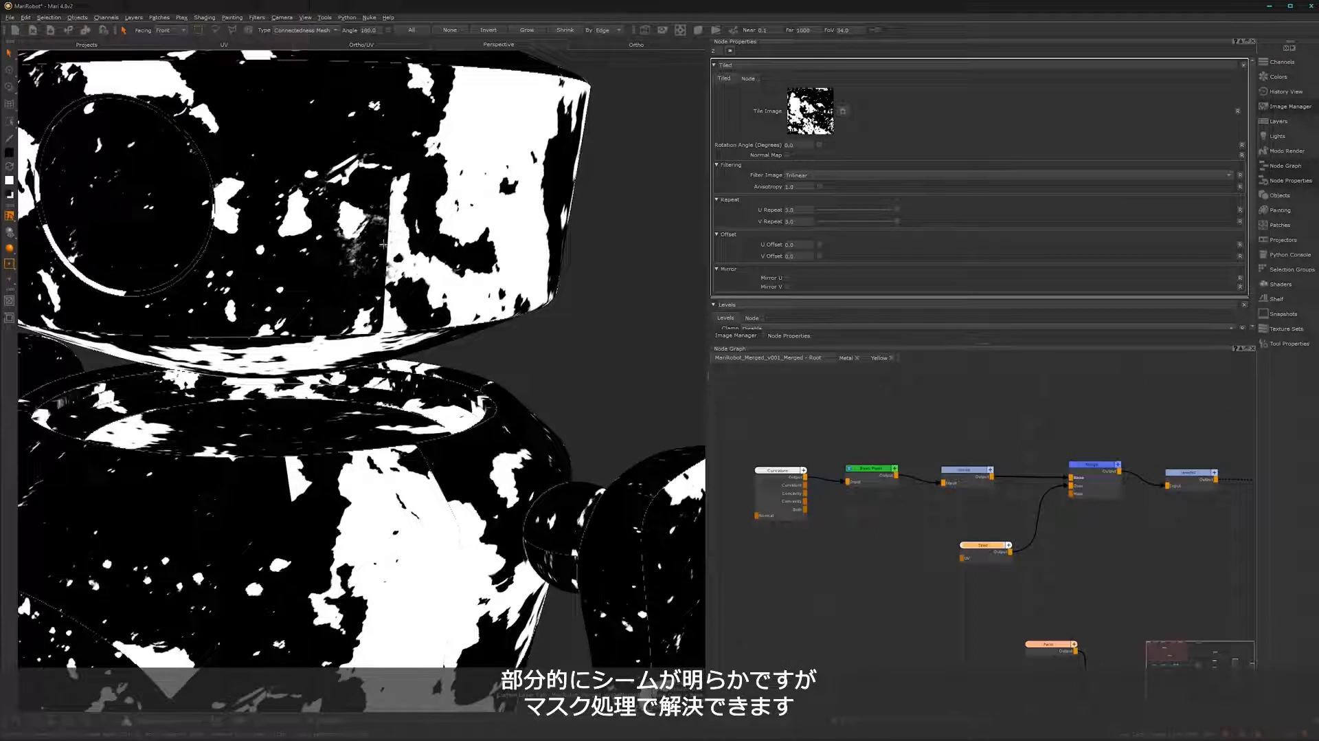
- Set the U and V repeat of the stencil's Tiled node to 4 and check the tiling on the robot's front
left_click_drag(800, 209, 772, 211)
type("4")
key("Tab")
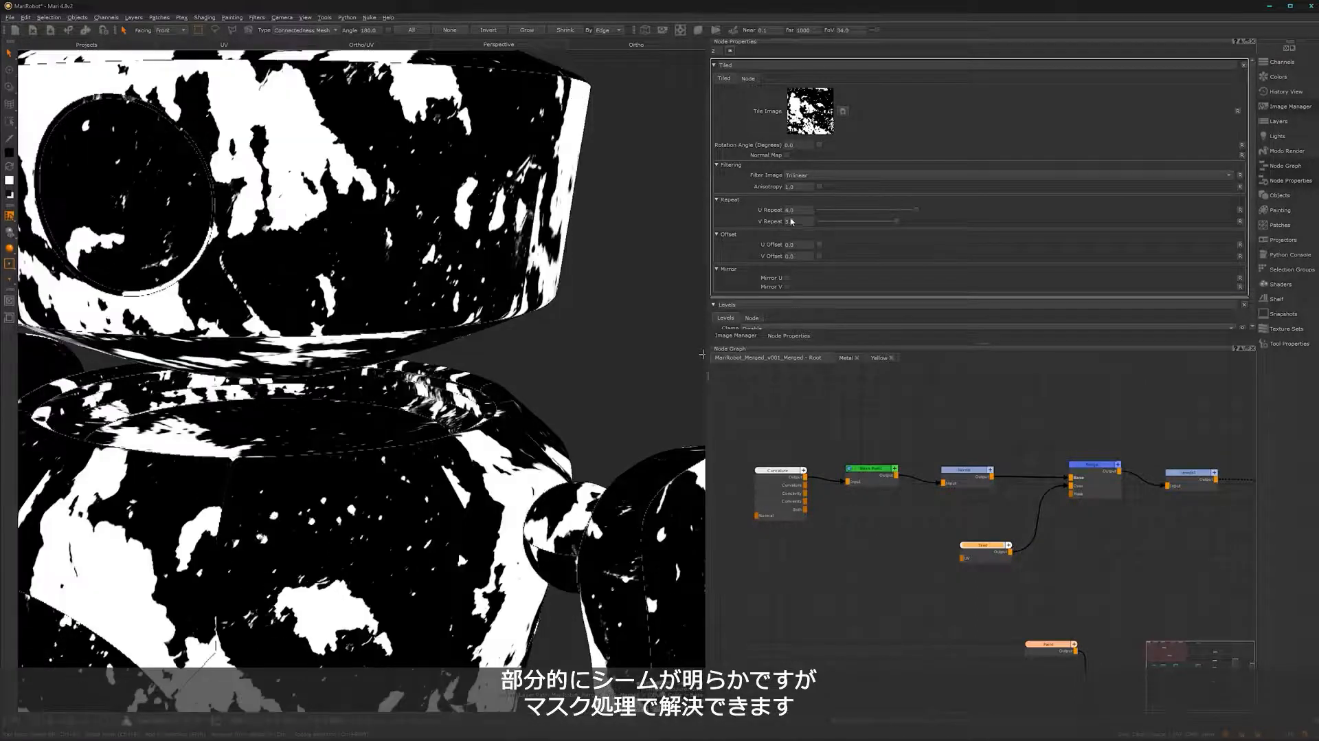
type("4")
key("Return")
left_click_drag(261, 557, 386, 512, "alt")
middle_click_drag(386, 512, 389, 475, "alt")
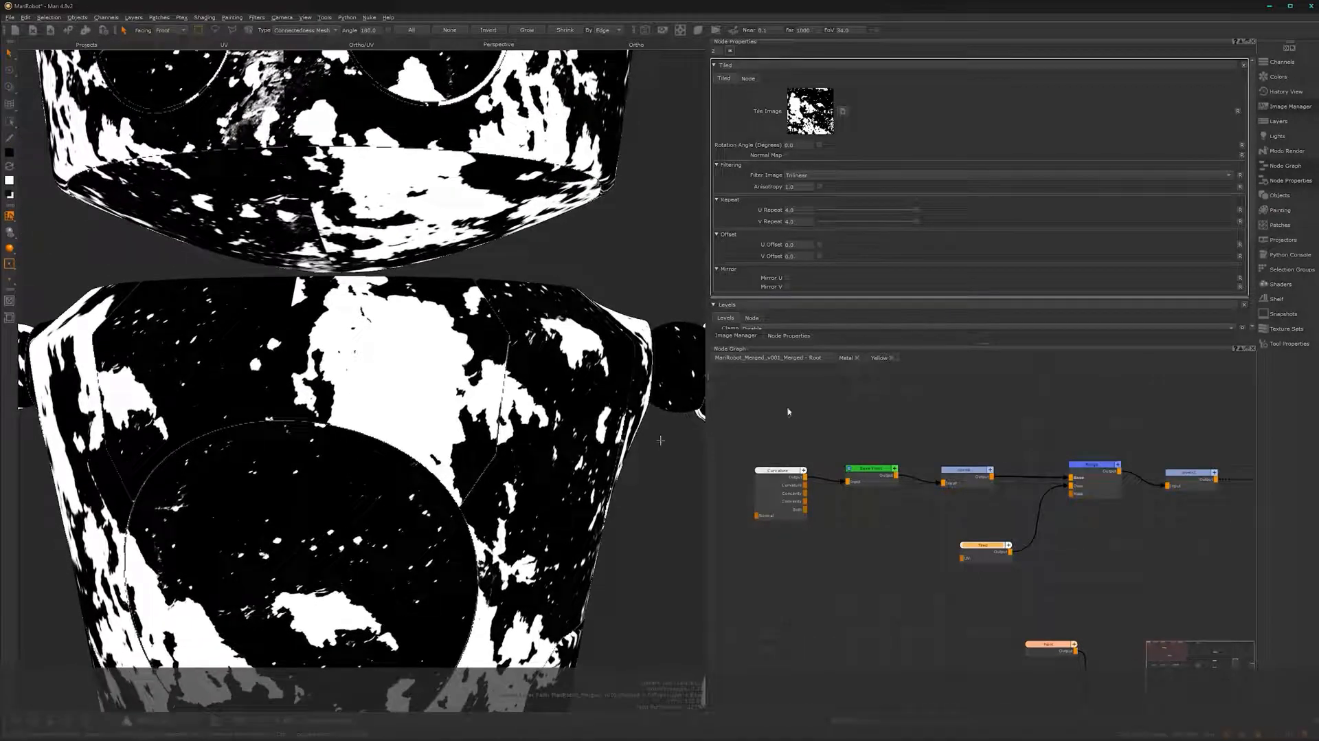
- Set the blending mode of the Merge node combining the curvature and the tiled stencil to Overlay
double_click(1079, 476)
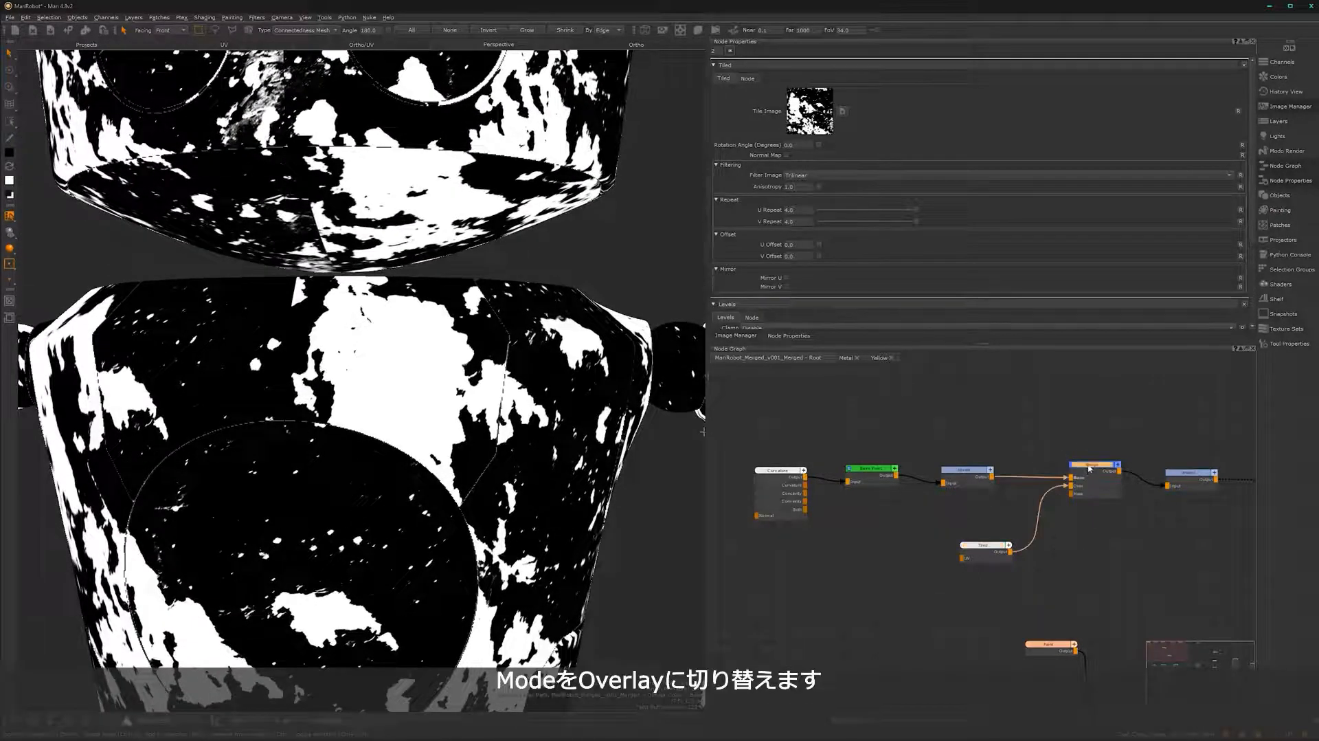
left_click(1069, 90)
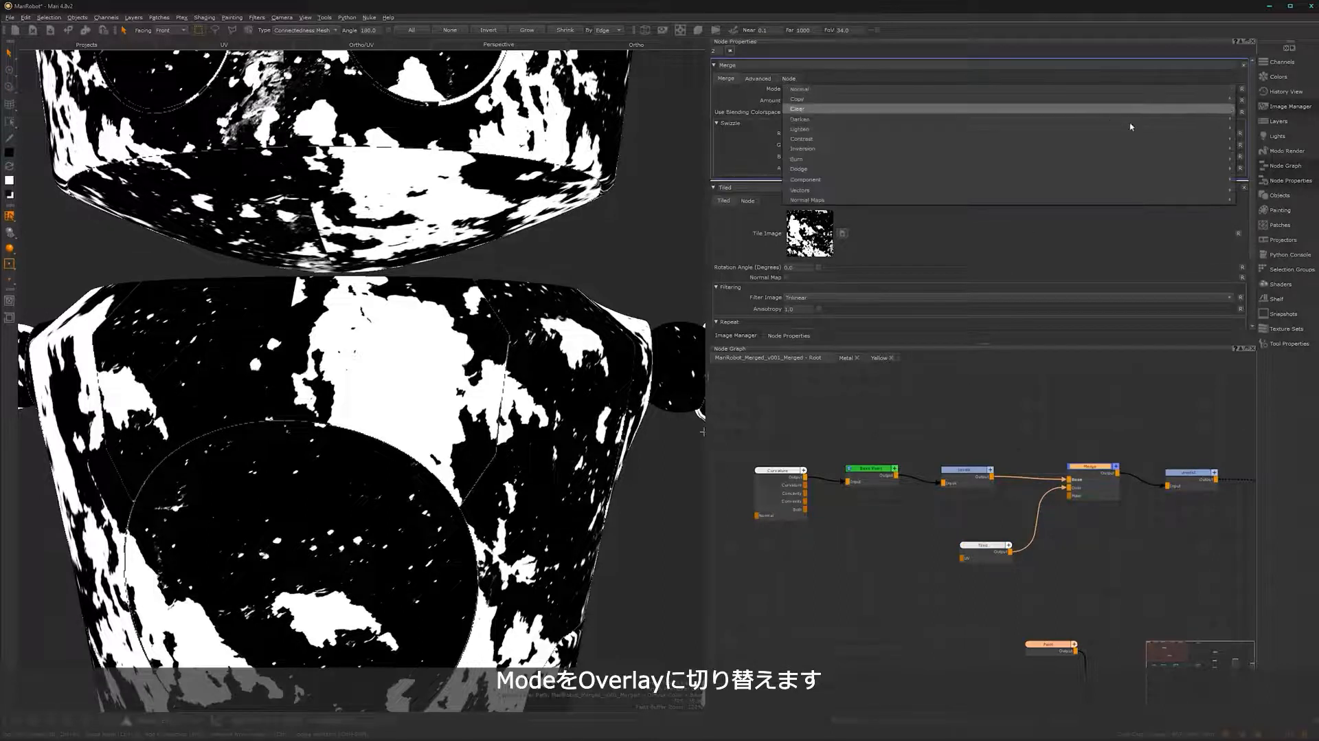
mouse_move(1176, 144)
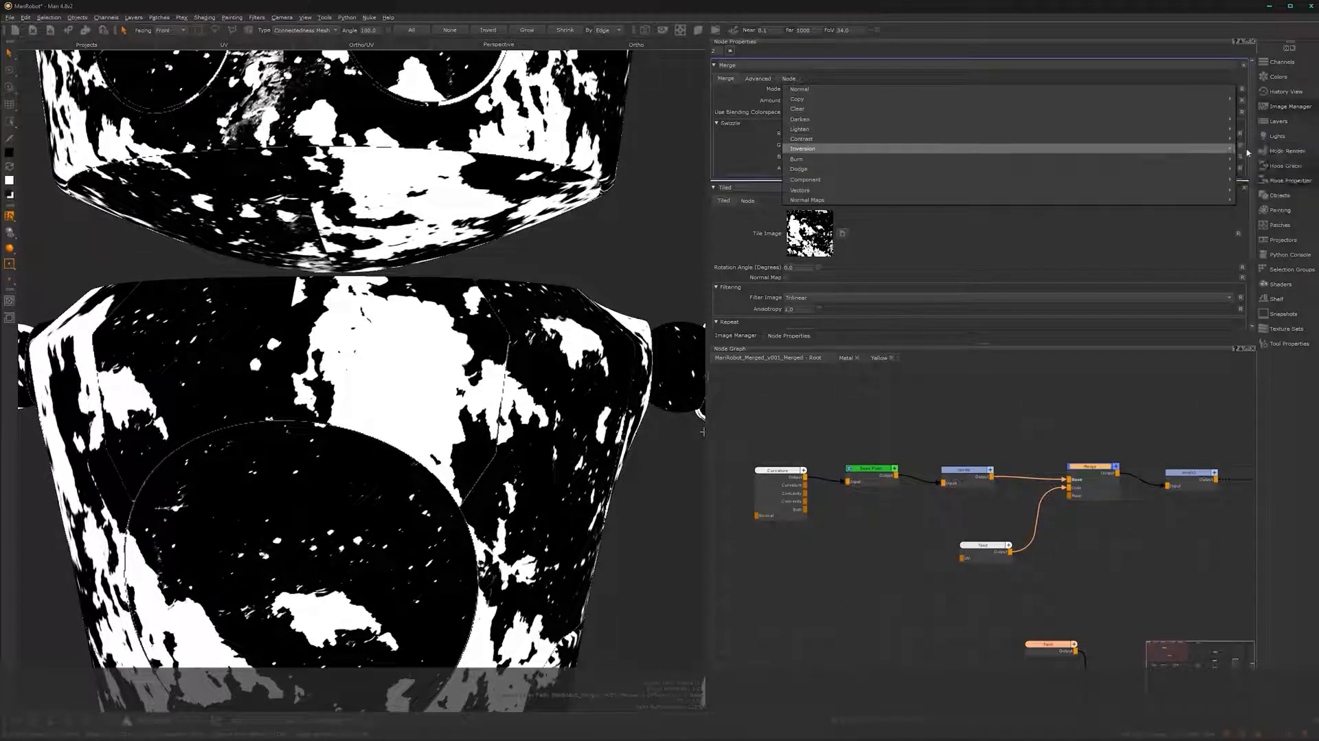
left_click(1261, 163)
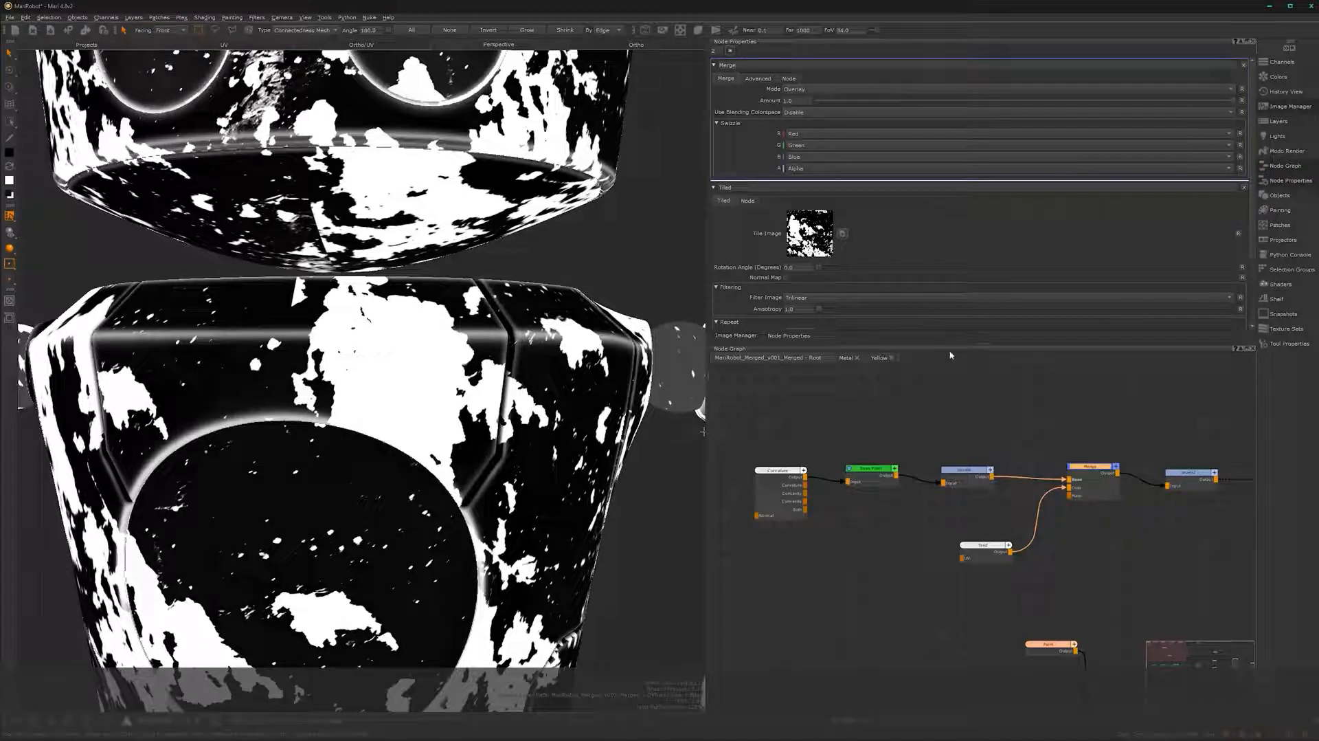
- Align the Levels node after the Merge with the chain and set its clamp to Clamp LDR
left_click(1193, 479)
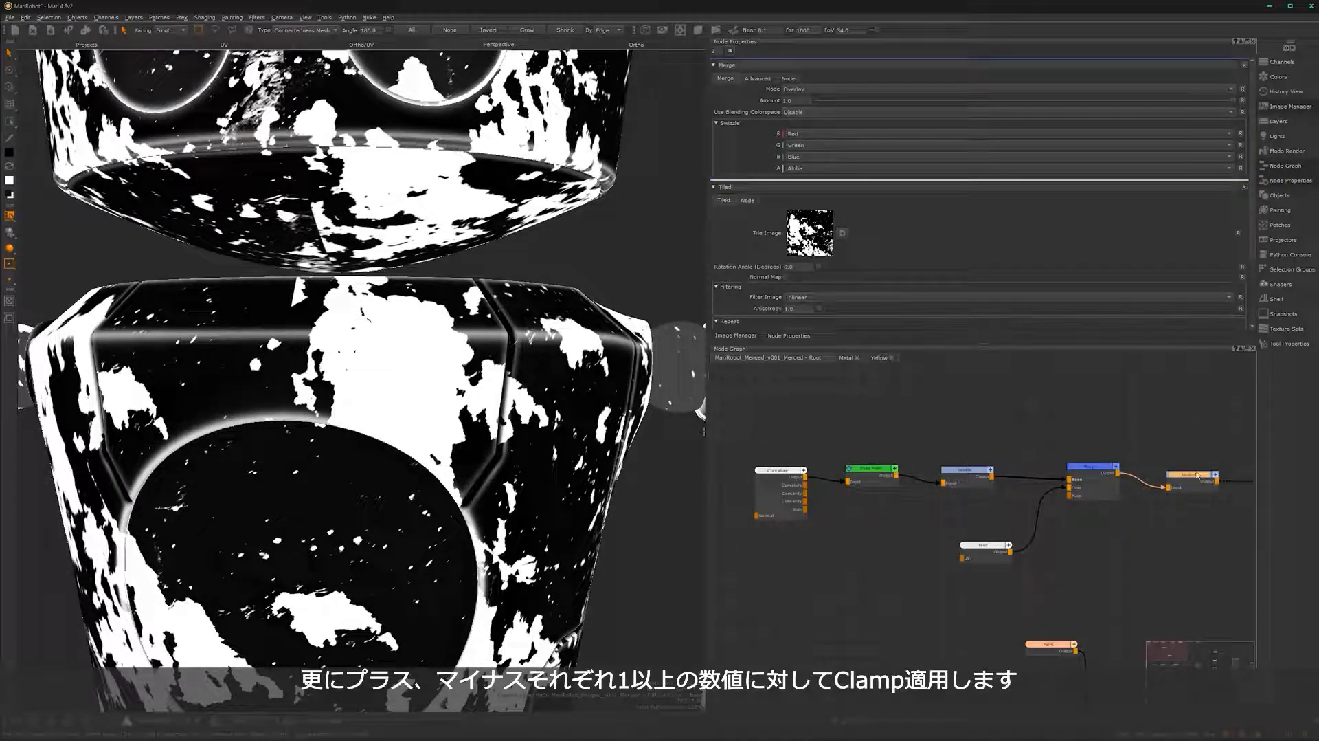
left_click_drag(1194, 477, 1195, 473)
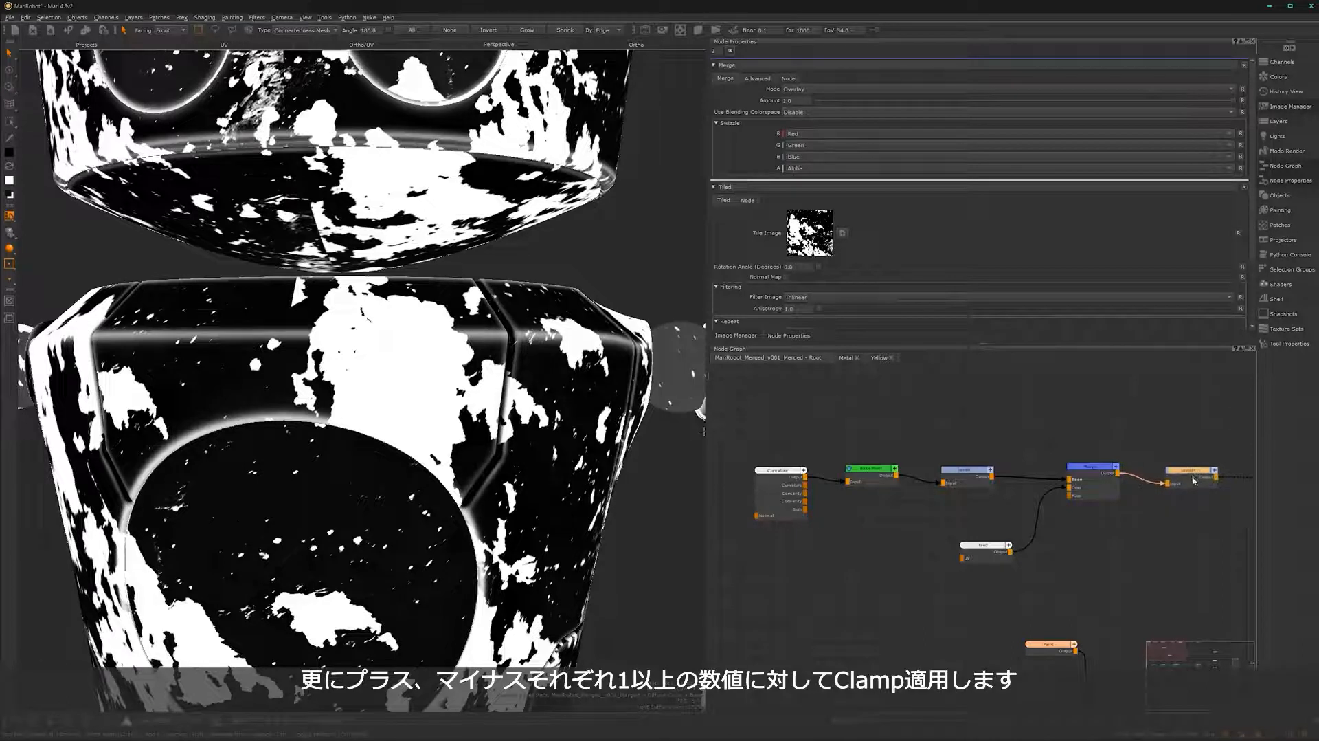
double_click(1194, 472)
left_click(953, 89)
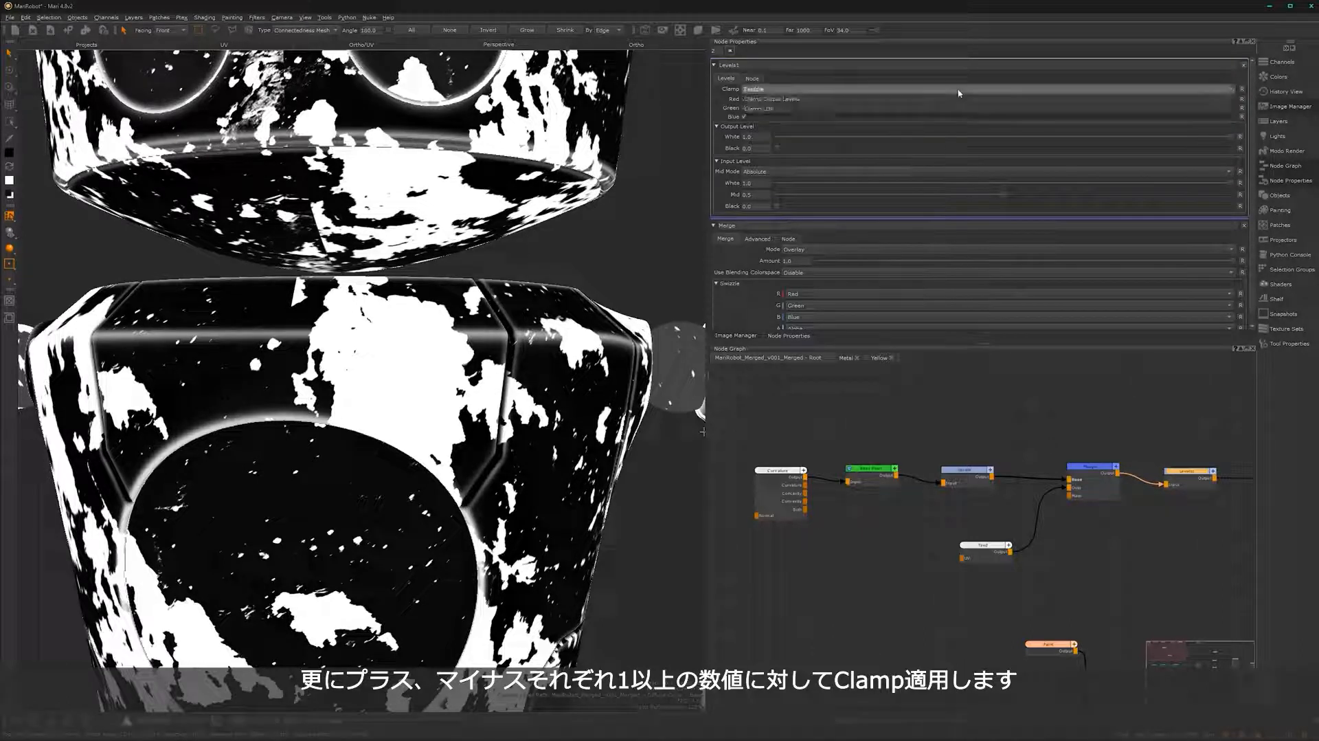
left_click(960, 108)
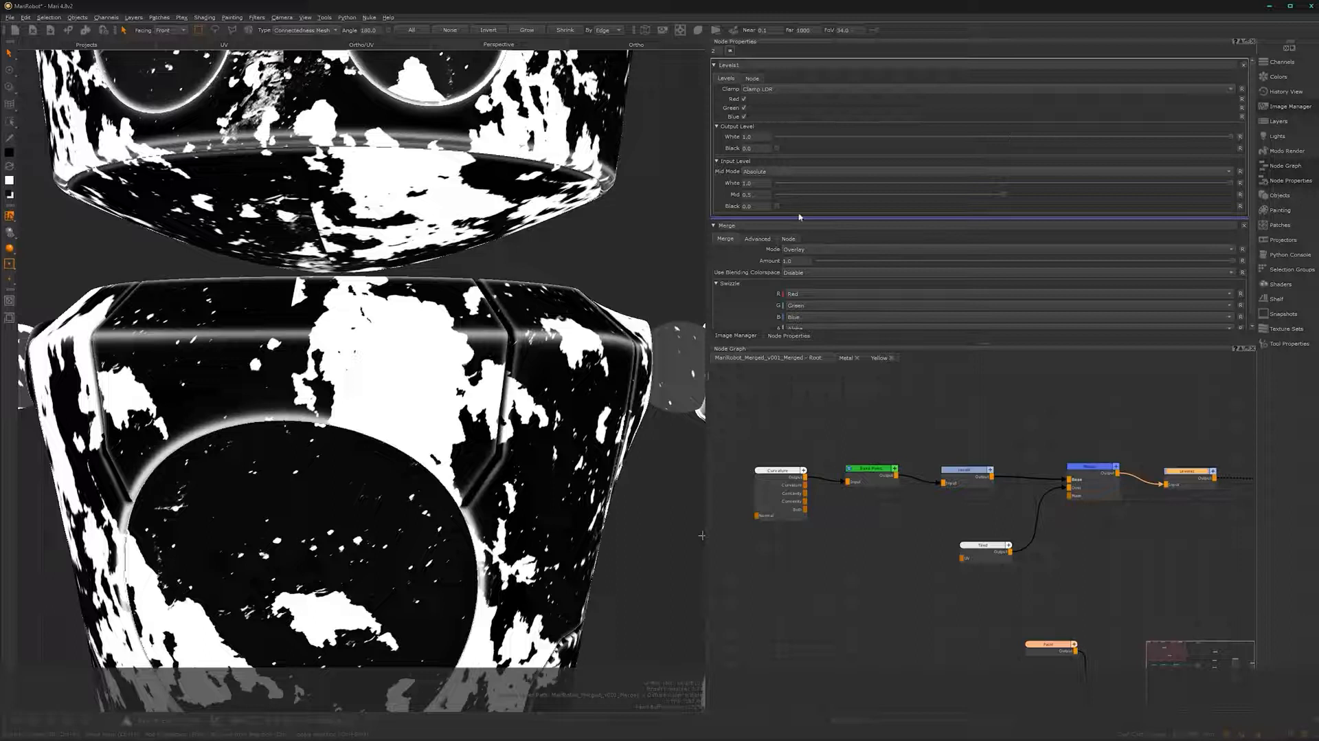
- Set the input levels of the Levels node after the Merge to black 0.44, mid about 0.508 and white about 0.593
left_click_drag(778, 209, 980, 215)
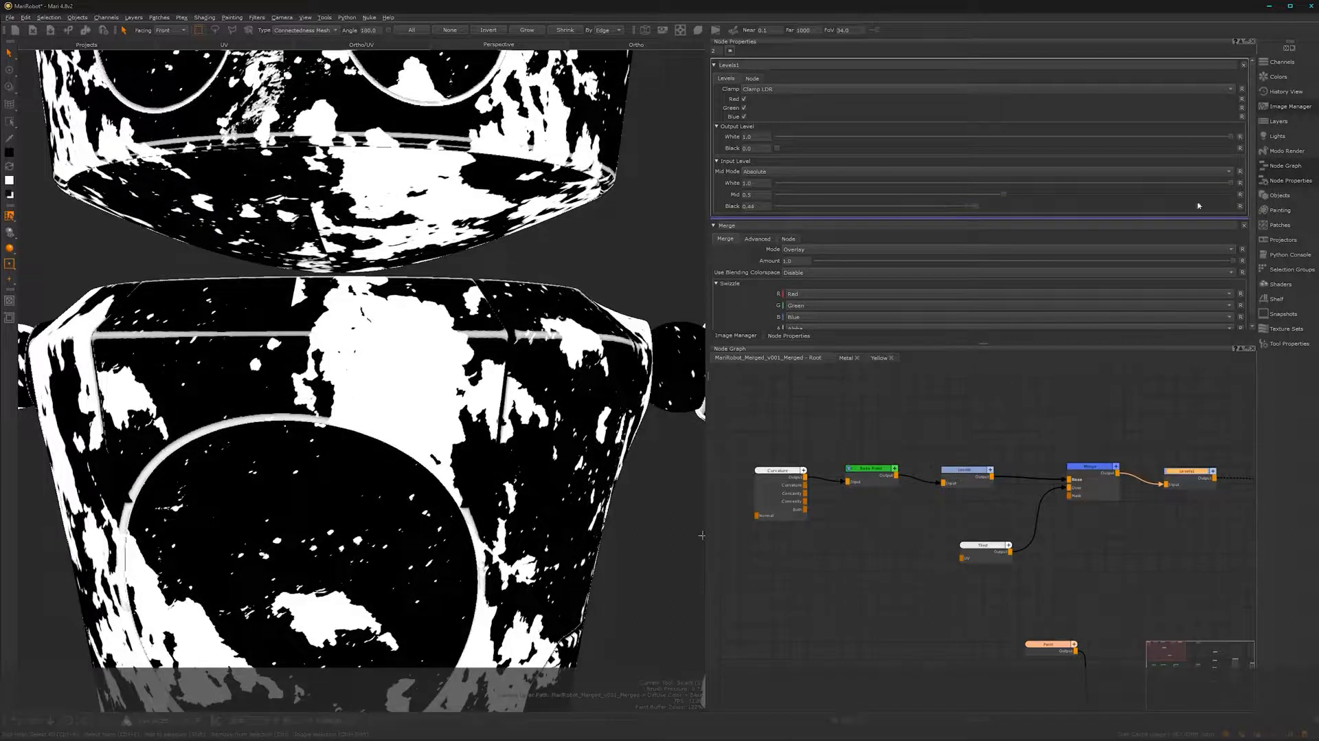
left_click_drag(1231, 183, 1008, 202)
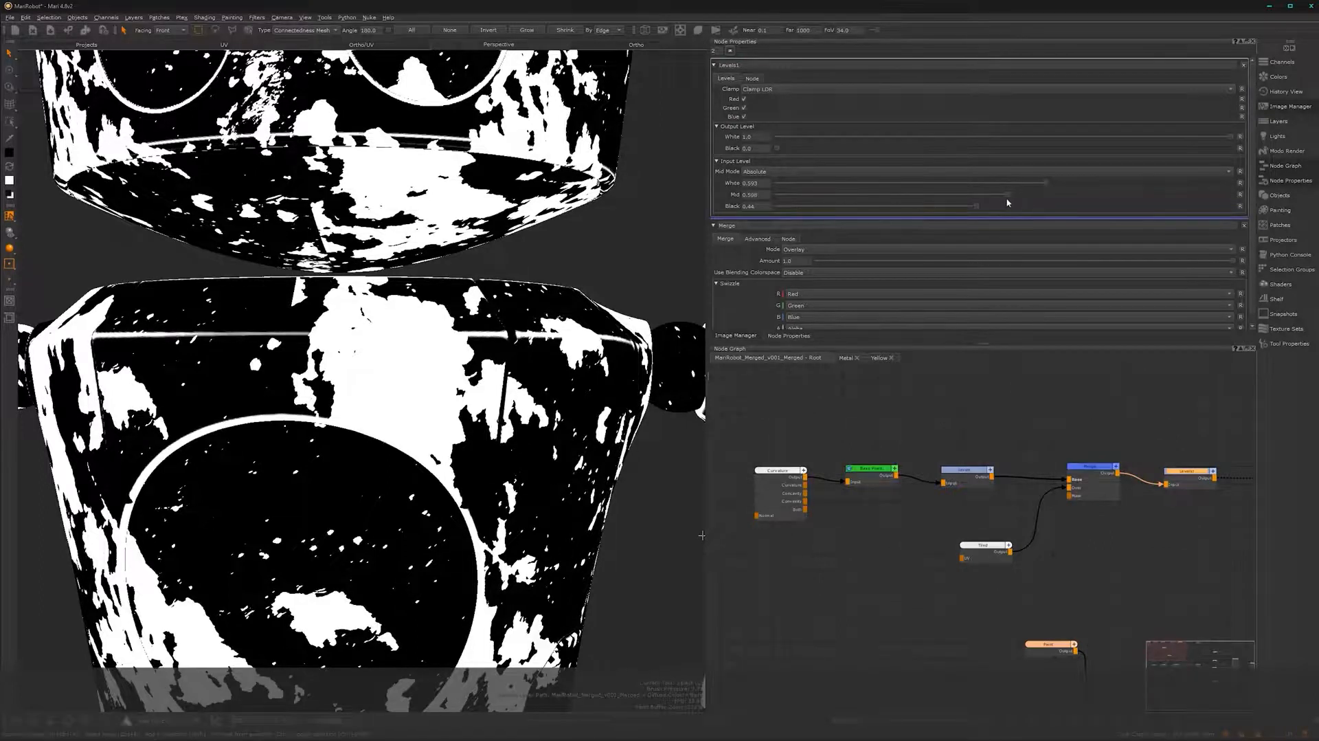
- Raise the input mid level of the Levels node after the Bake Point to about 0.679 and check the edge mask
left_click(1088, 468)
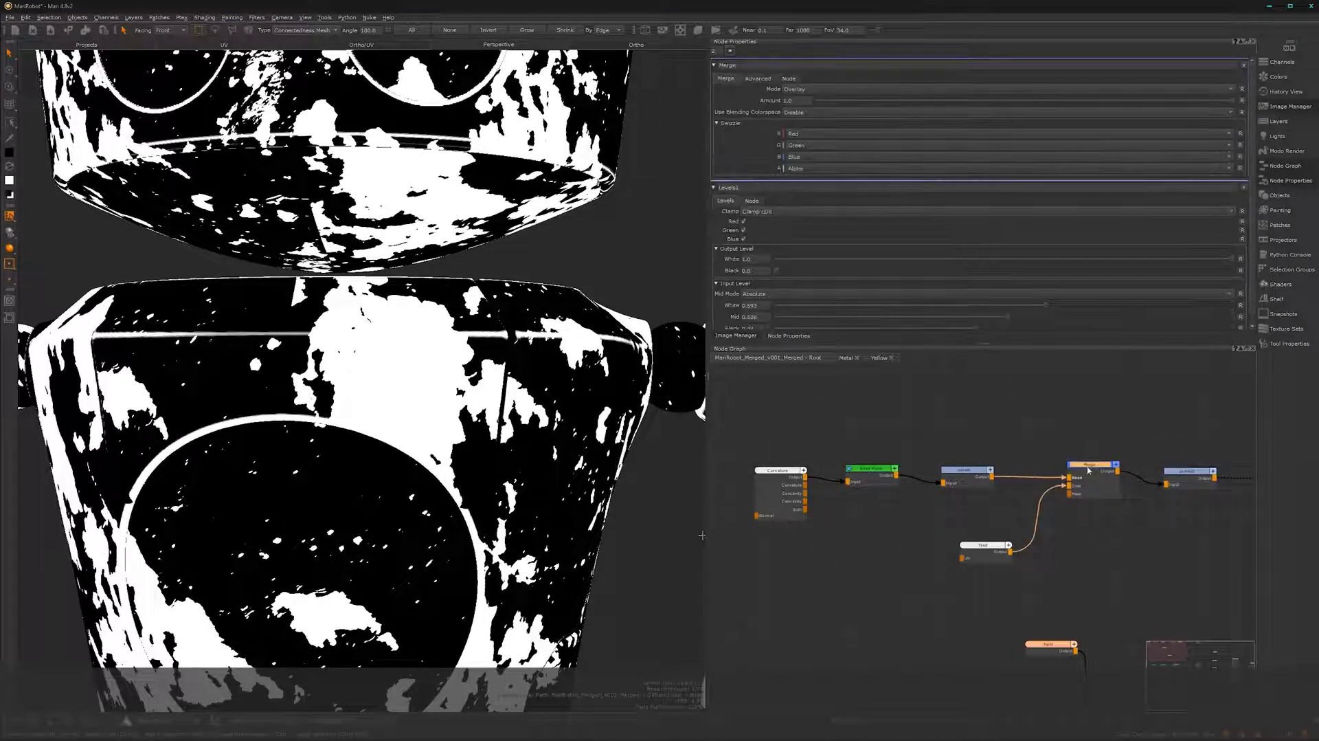
left_click_drag(961, 473, 960, 476)
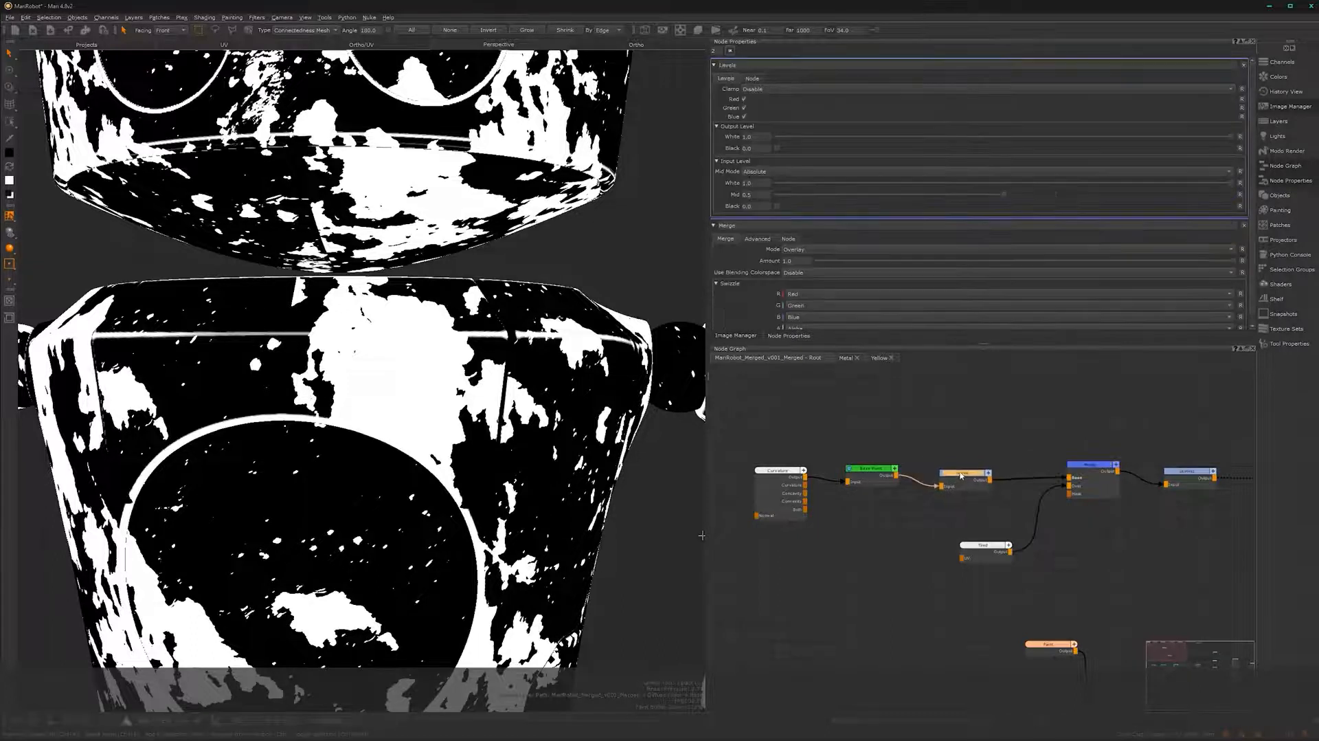
left_click_drag(1004, 201, 1084, 209)
middle_click_drag(346, 401, 443, 521, "alt")
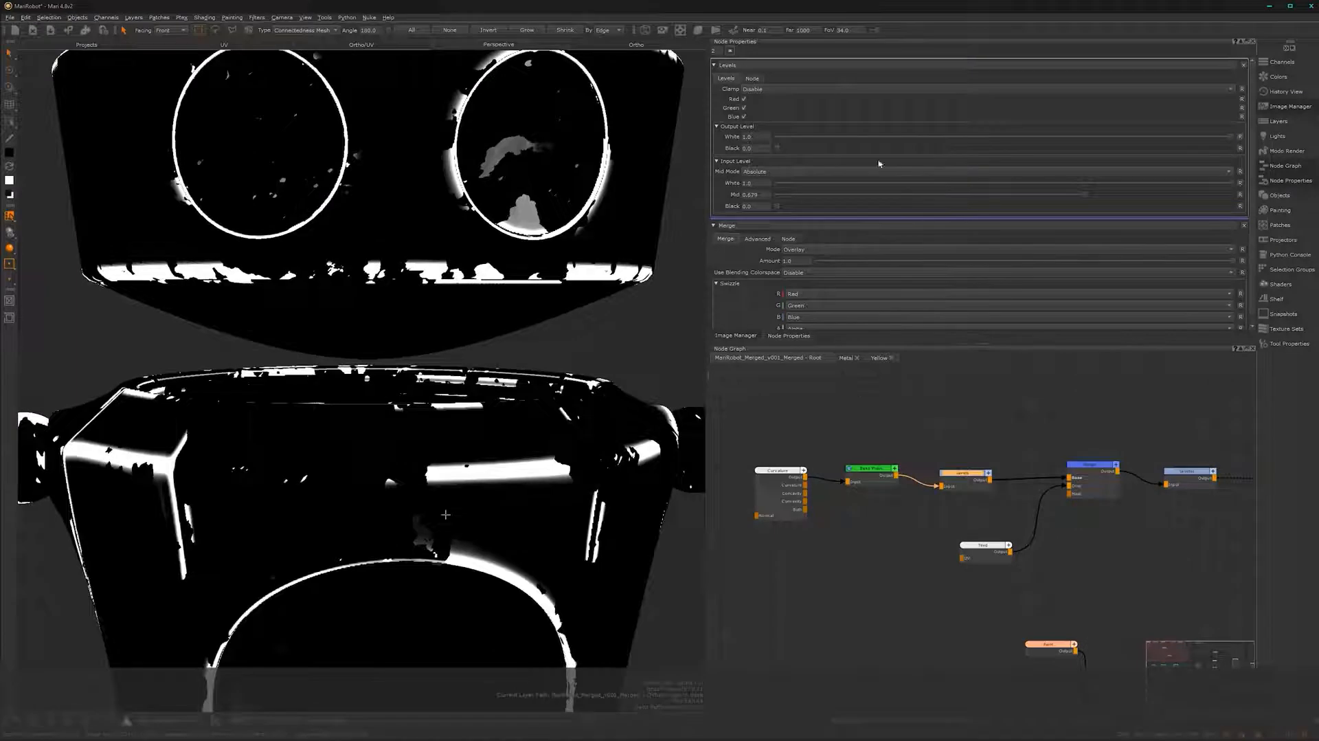
- Raise the input mid level of the Levels node after the Bake Point to about 0.742
left_click_drag(1086, 197, 1115, 208)
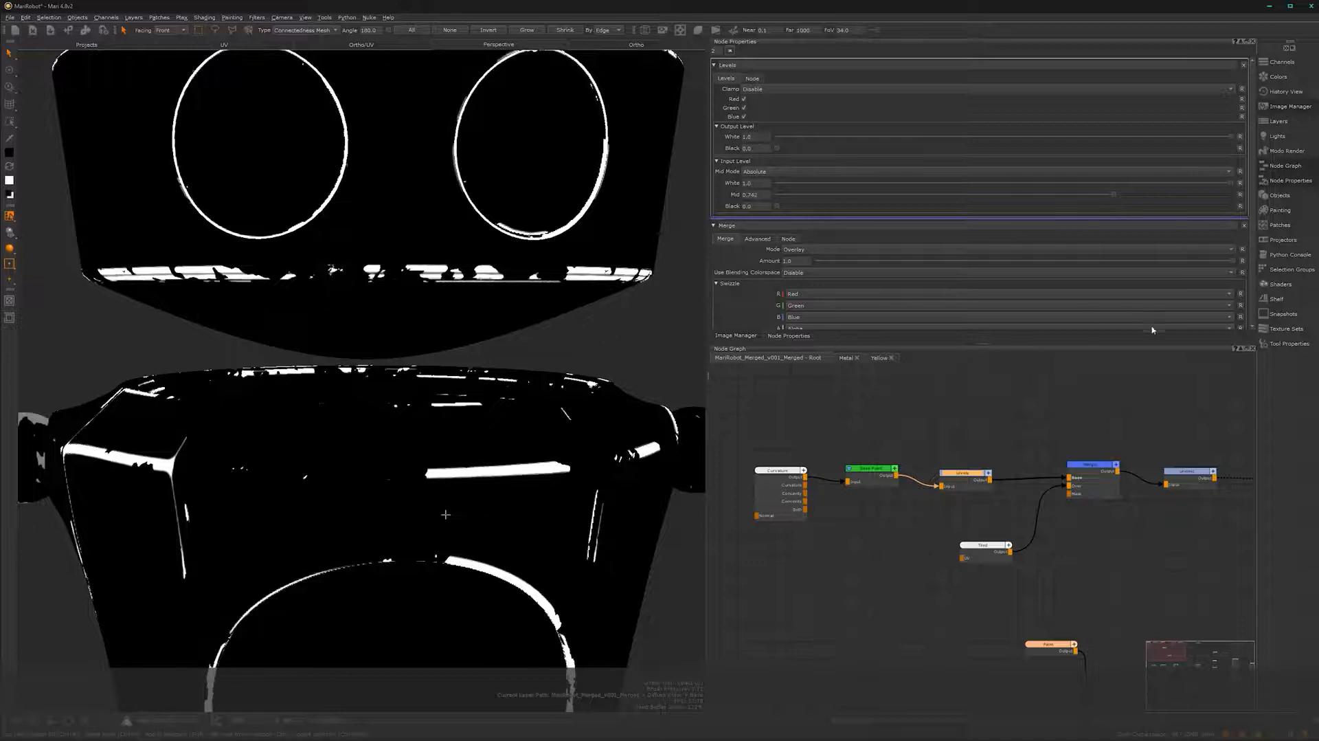
left_click(1181, 474)
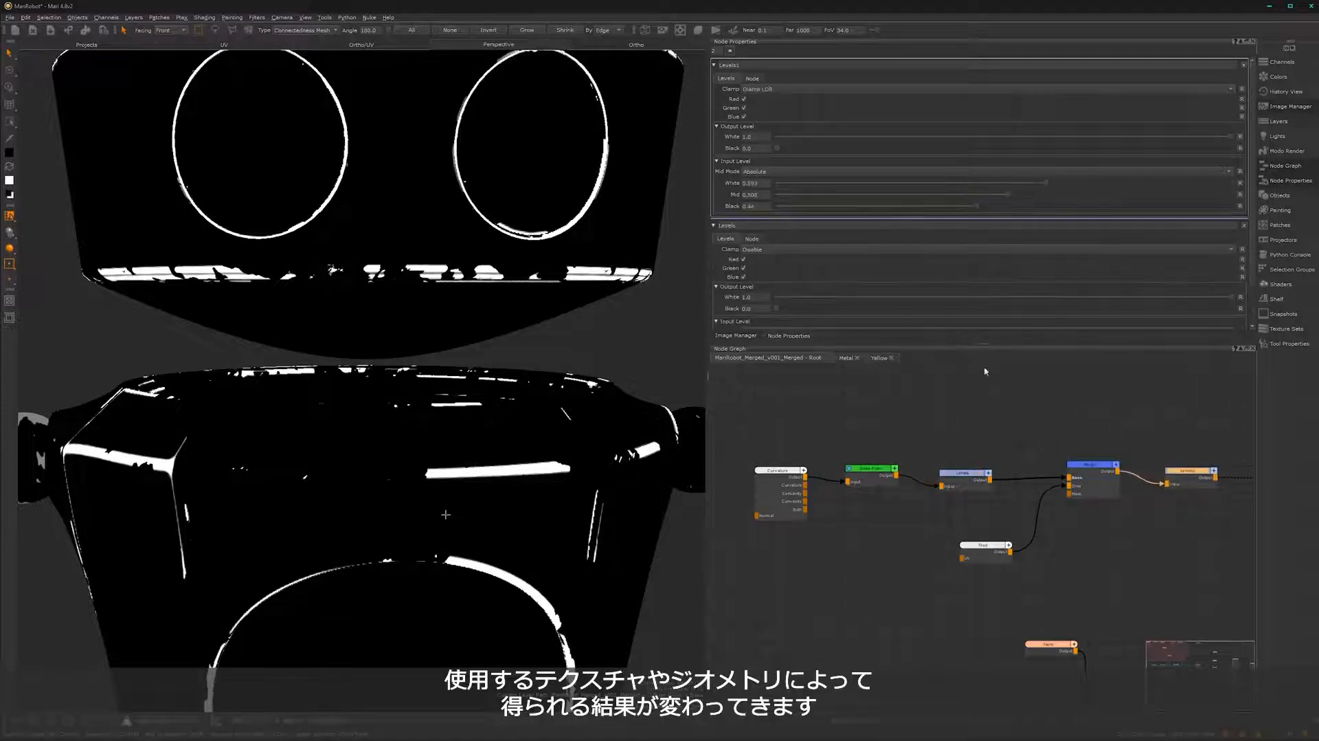
right_click_drag(454, 595, 473, 496, "alt")
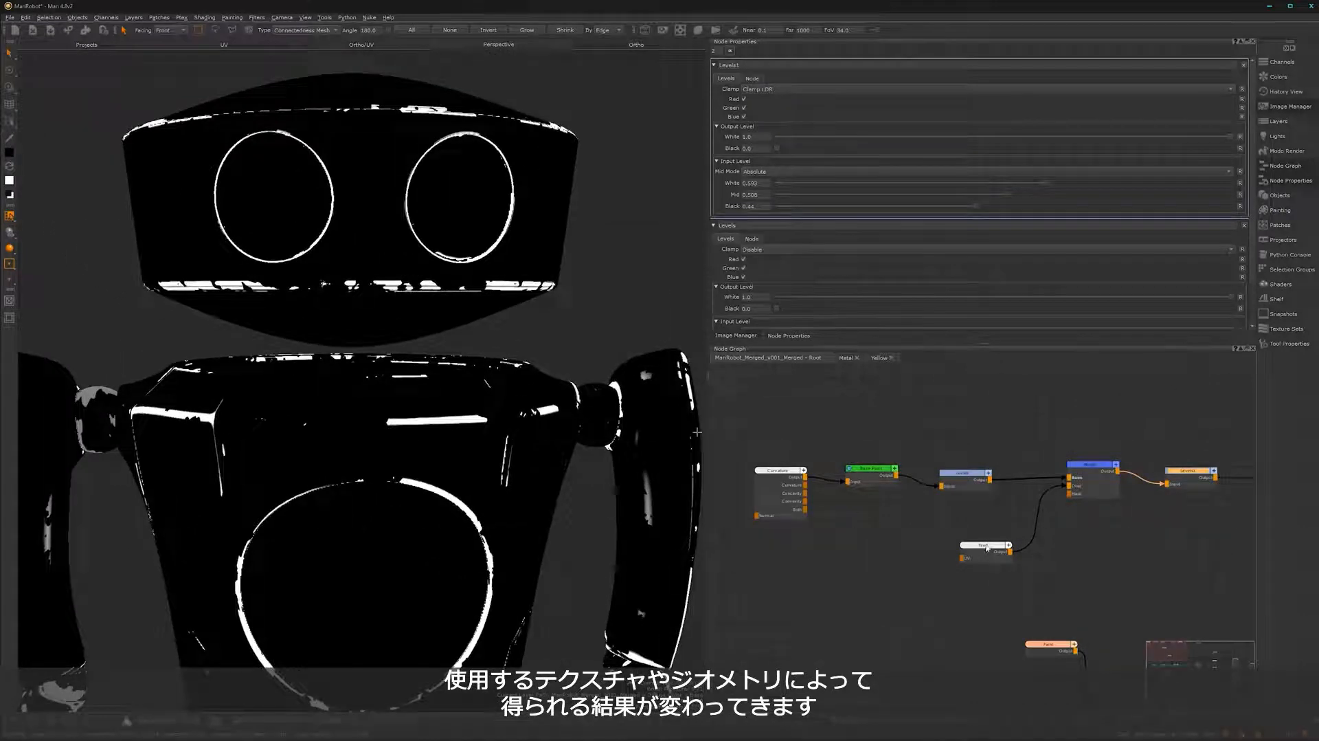
- Set both the U and V repeat of the Tiled stencil node to 6
left_click_drag(987, 548, 988, 551)
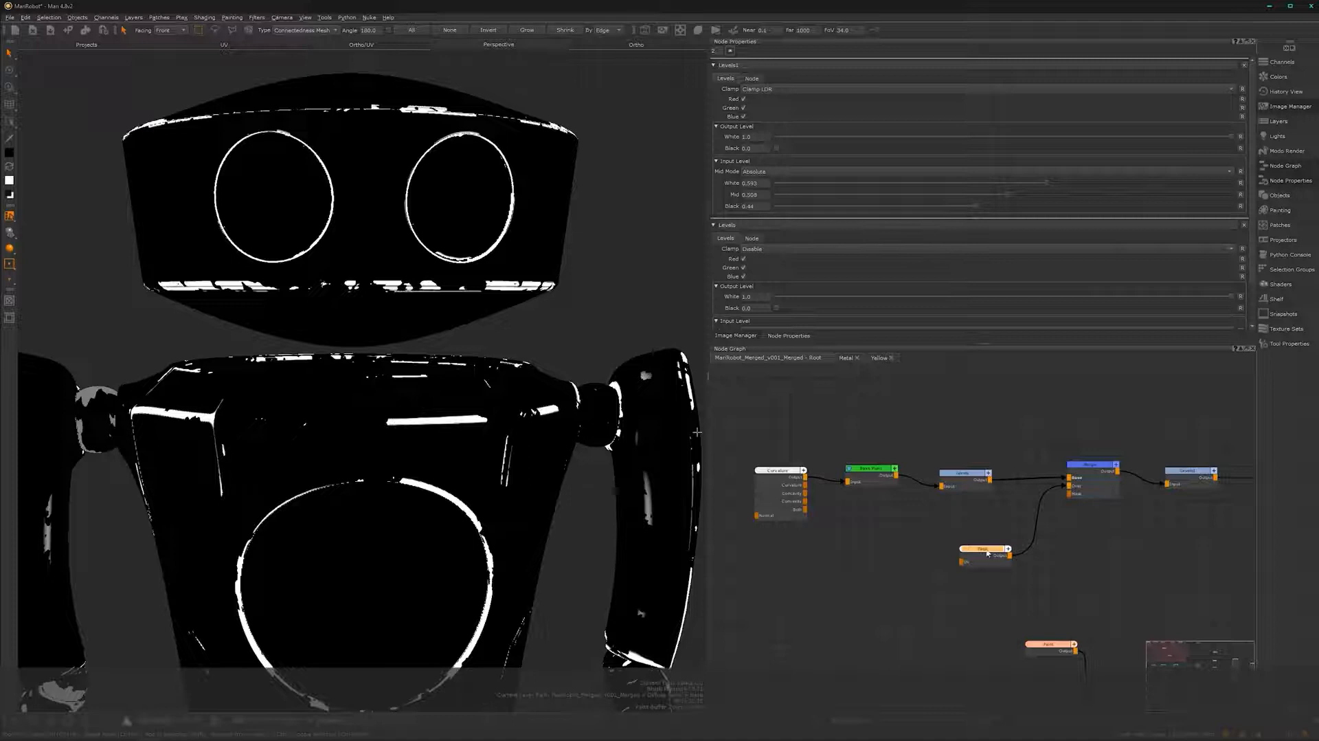
double_click(987, 550)
double_click(794, 211)
type("8")
key("Tab")
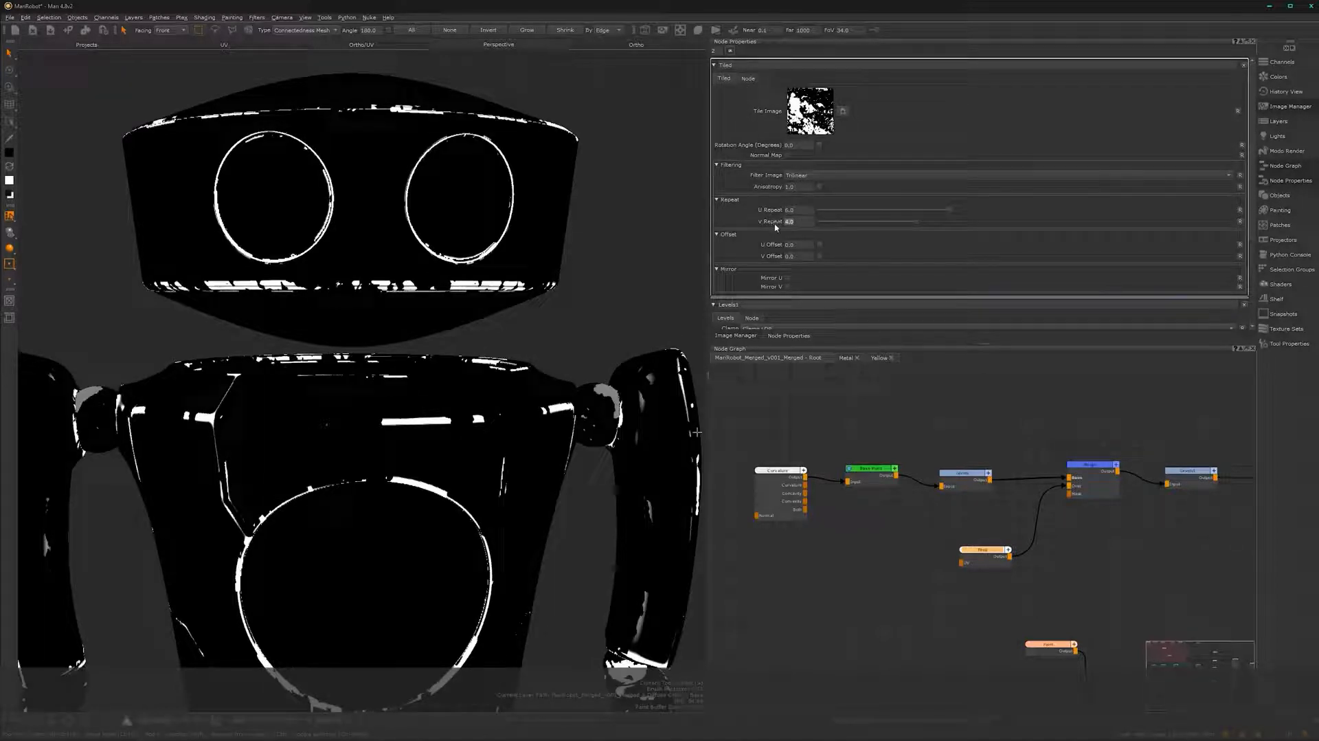
type("6")
key("Return")
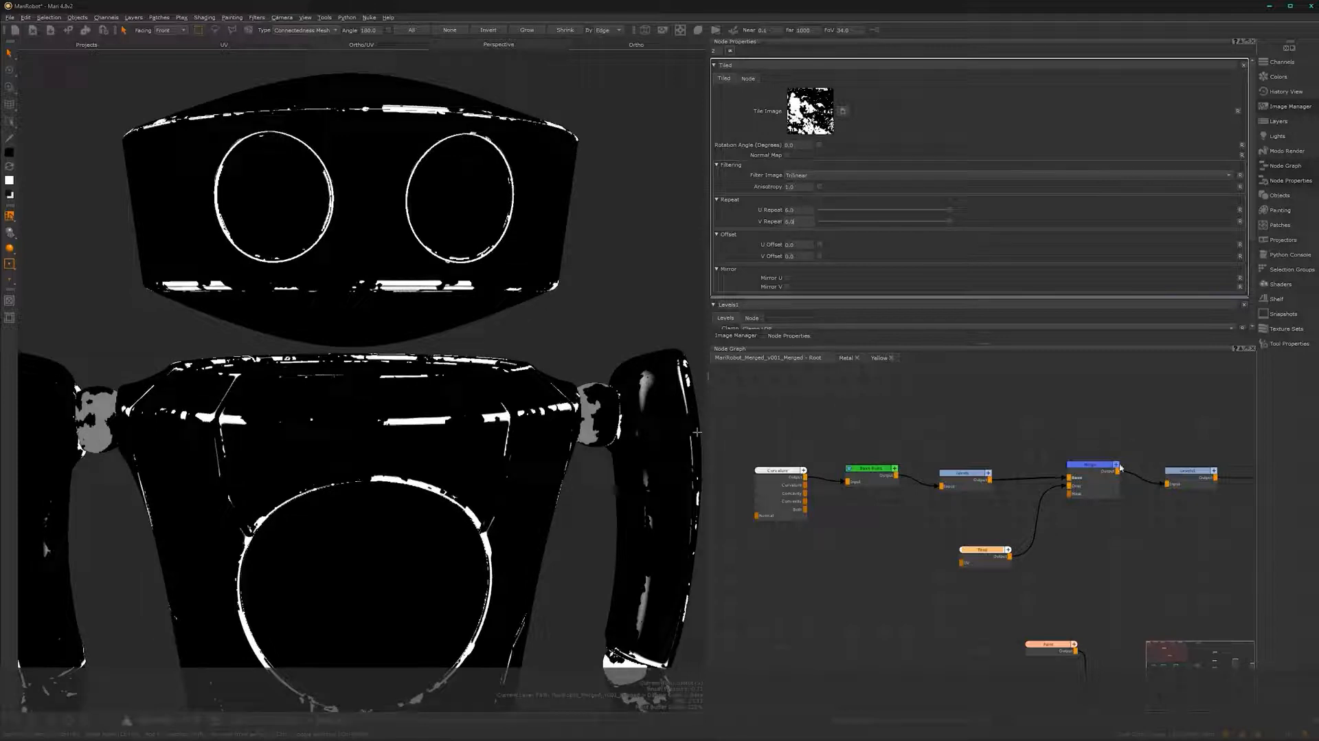
- Set the input levels of the Levels node after the Merge to white about 0.773, mid about 0.647 and black about 0.526
double_click(1168, 481)
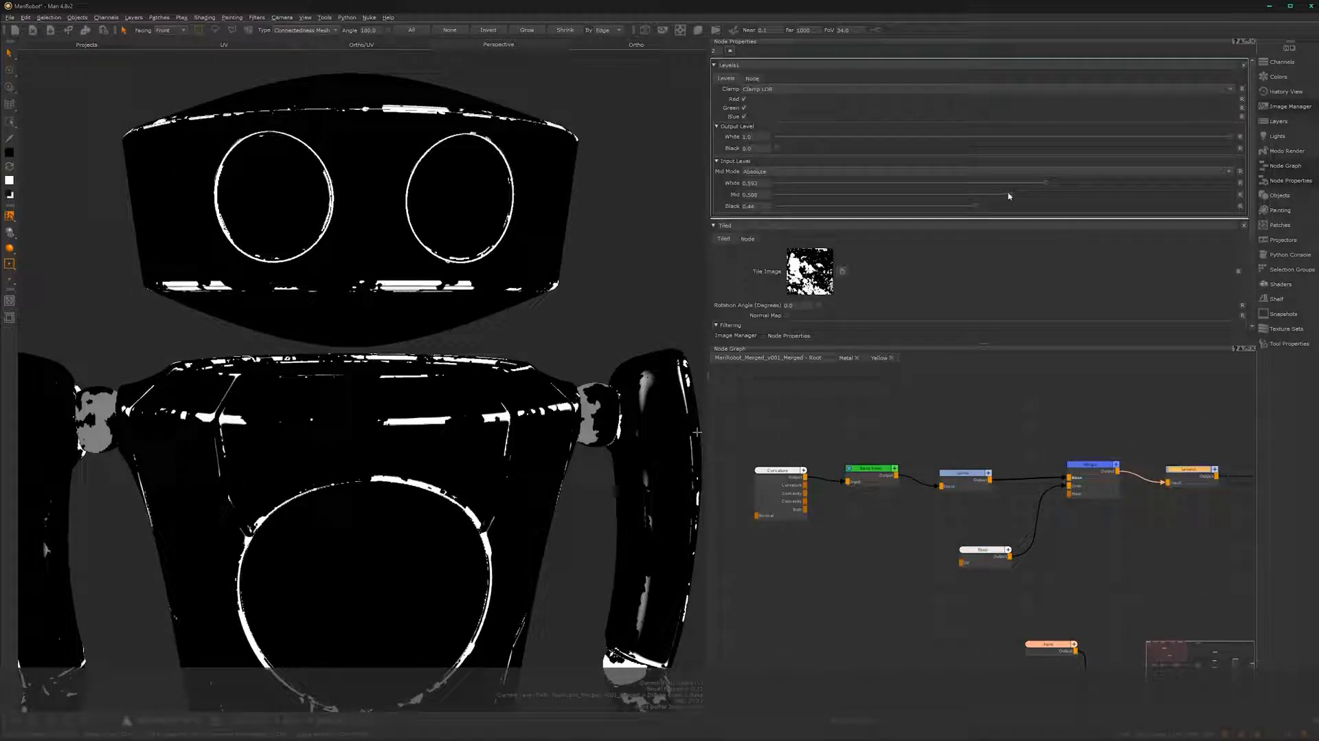
left_click_drag(1008, 197, 1025, 201)
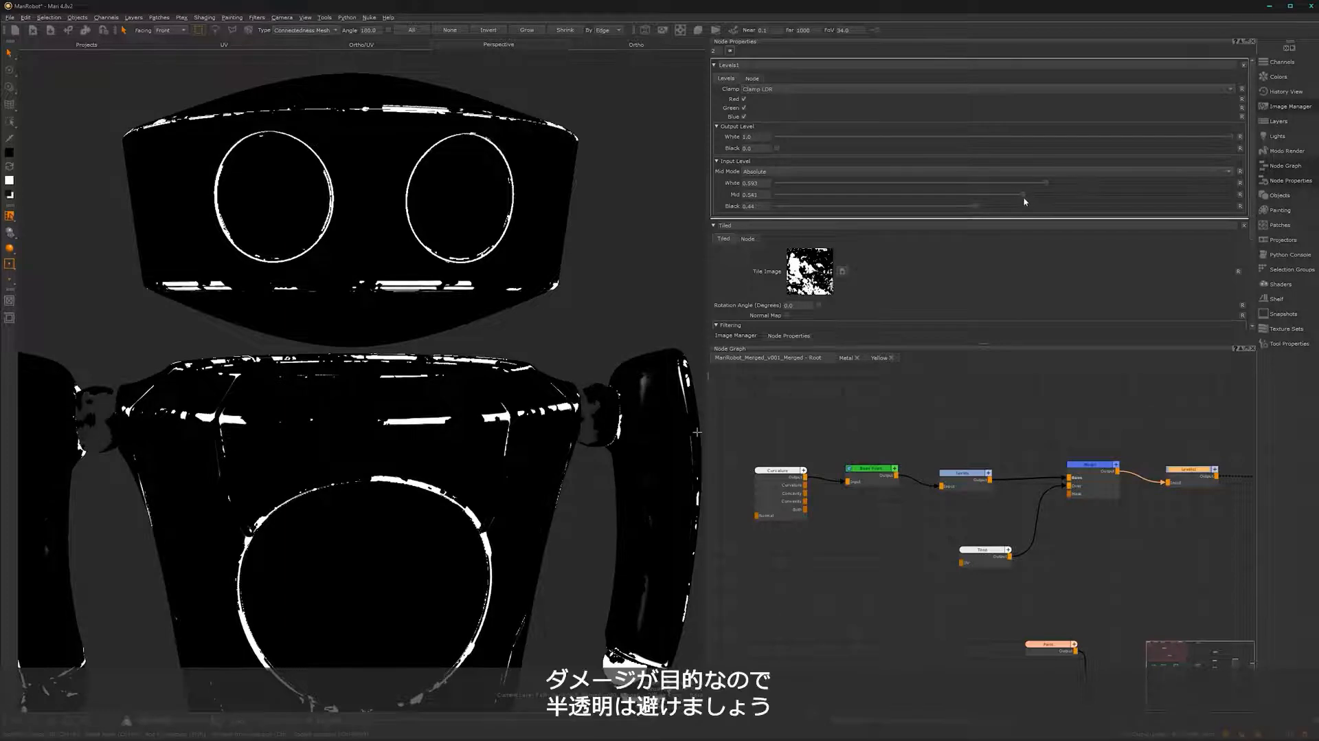
left_click_drag(553, 474, 474, 522, "alt")
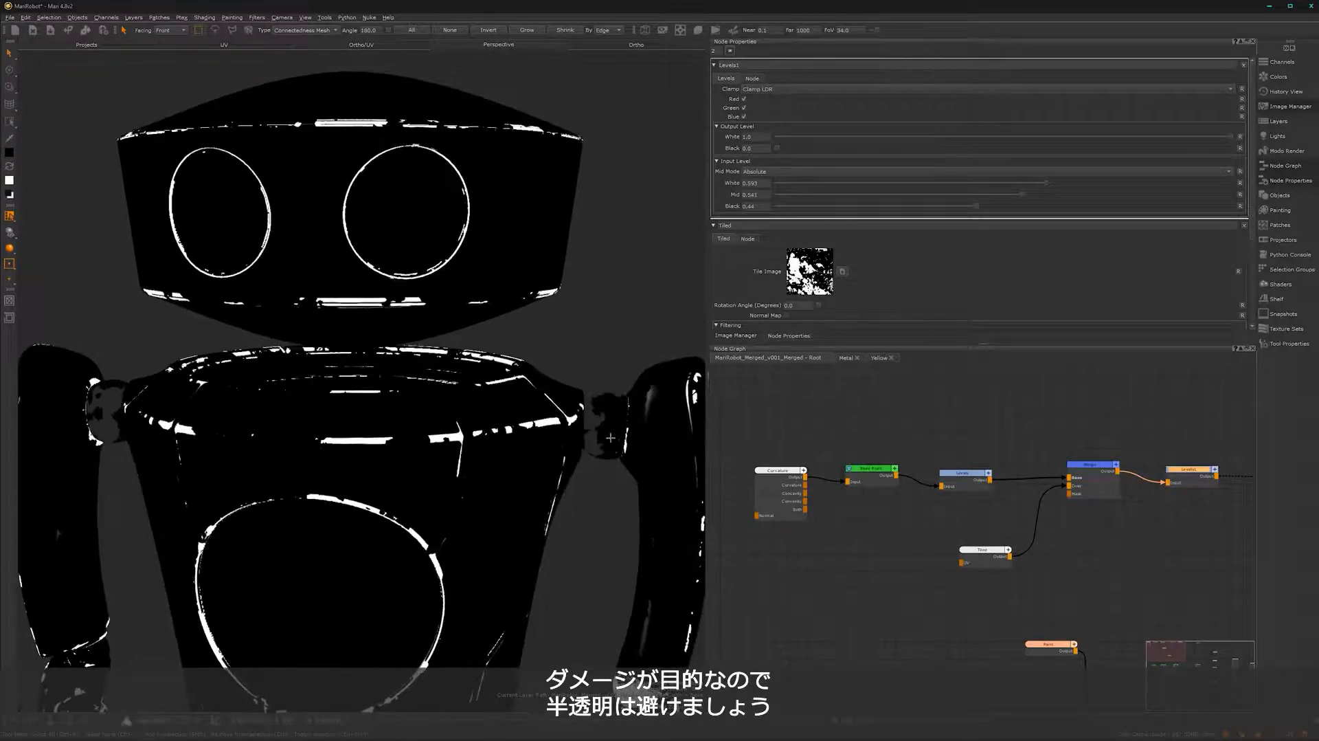
middle_click_drag(474, 522, 354, 529, "alt")
right_click_drag(481, 440, 586, 401, "alt")
left_click_drag(1047, 184, 1126, 189)
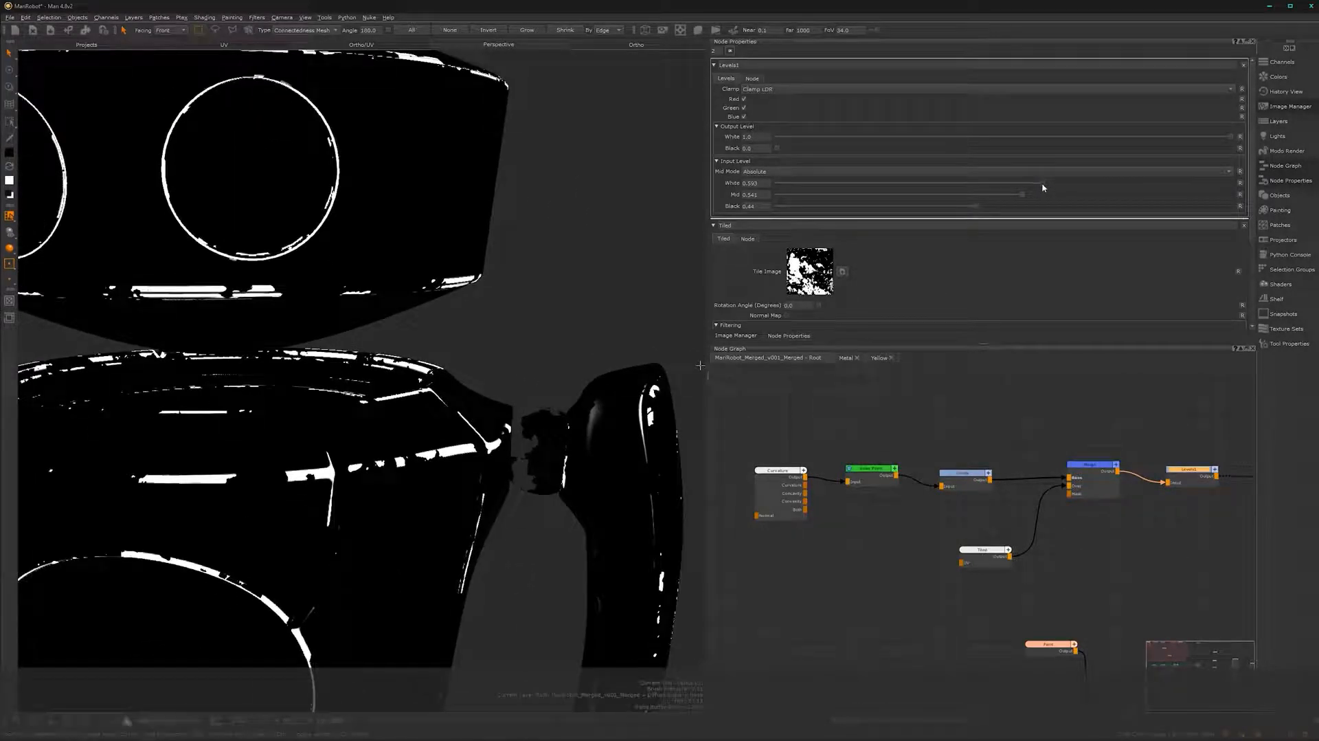
mouse_move(1024, 196)
left_mouse_down()
mouse_move(1104, 200)
mouse_move(987, 206)
mouse_move(1025, 213)
mouse_move(1013, 217)
left_mouse_up()
scroll(433, 487, "down", 4)
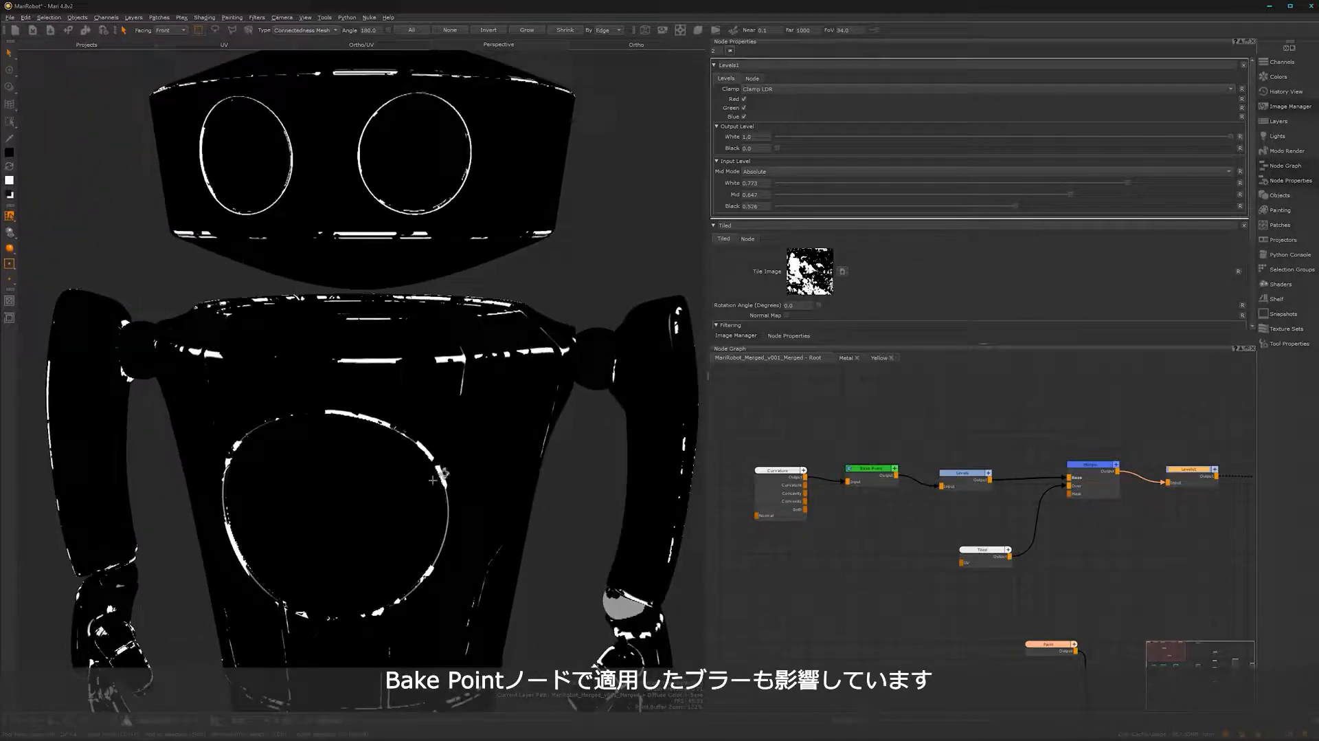
- Lower the radius of the Bake Point's Gaussian filter to about 10.15 and apply the filter change
left_click_drag(433, 474, 461, 481, "alt")
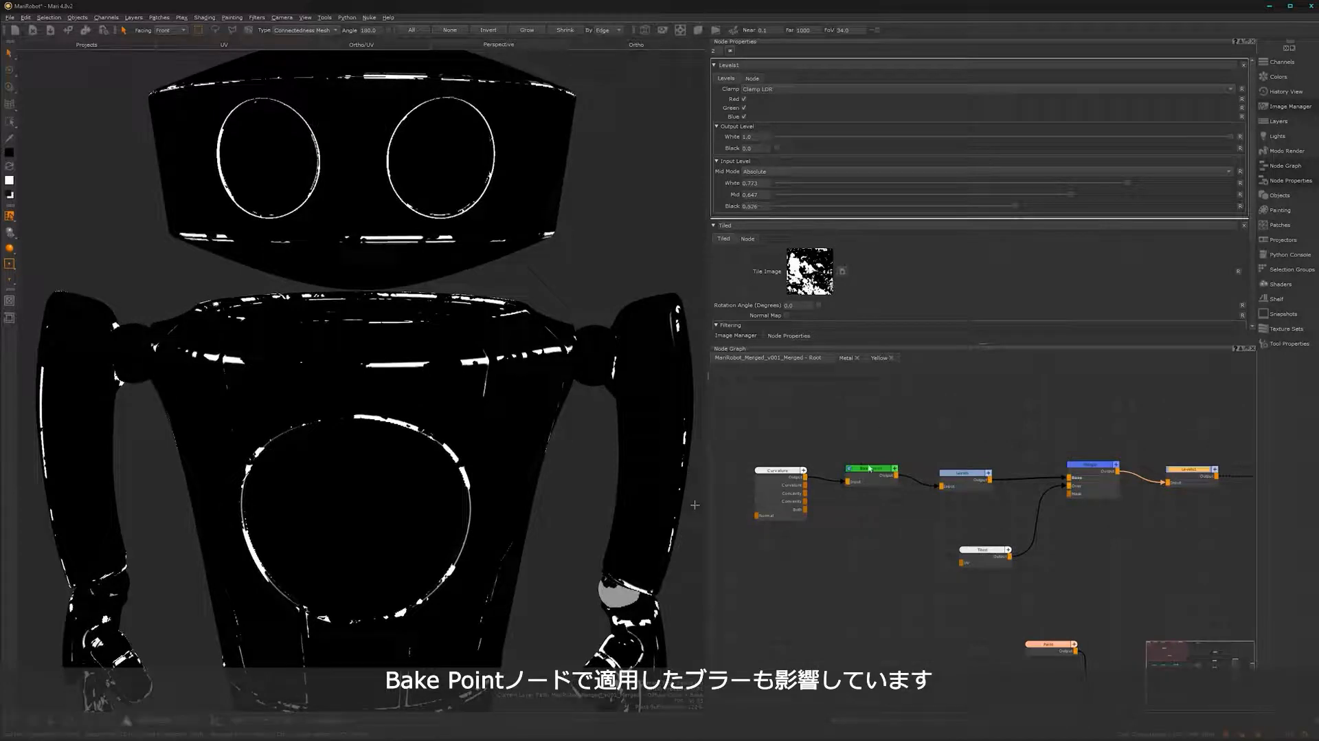
mouse_move(502, 459)
left_mouse_down("alt")
mouse_move(442, 461)
mouse_move(495, 443)
left_mouse_up("alt")
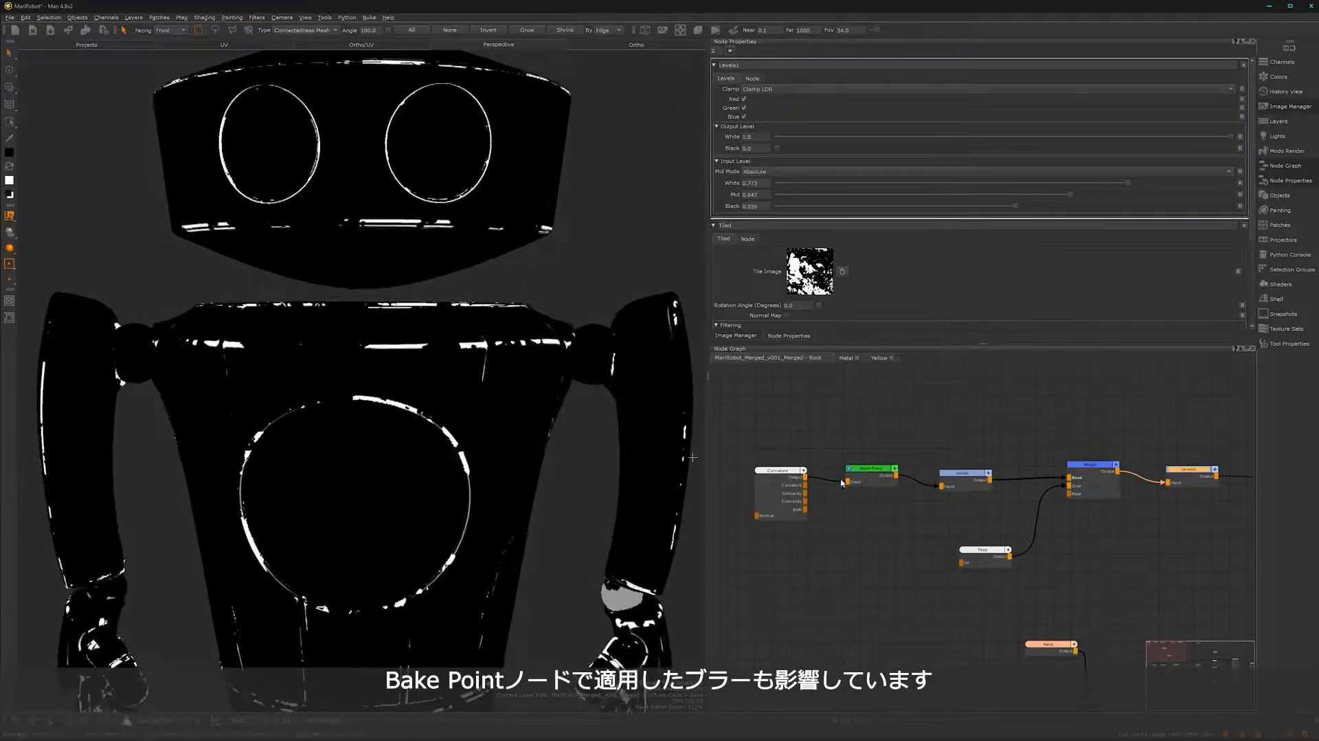
middle_click_drag(842, 479, 863, 481)
left_click_drag(901, 472, 899, 473)
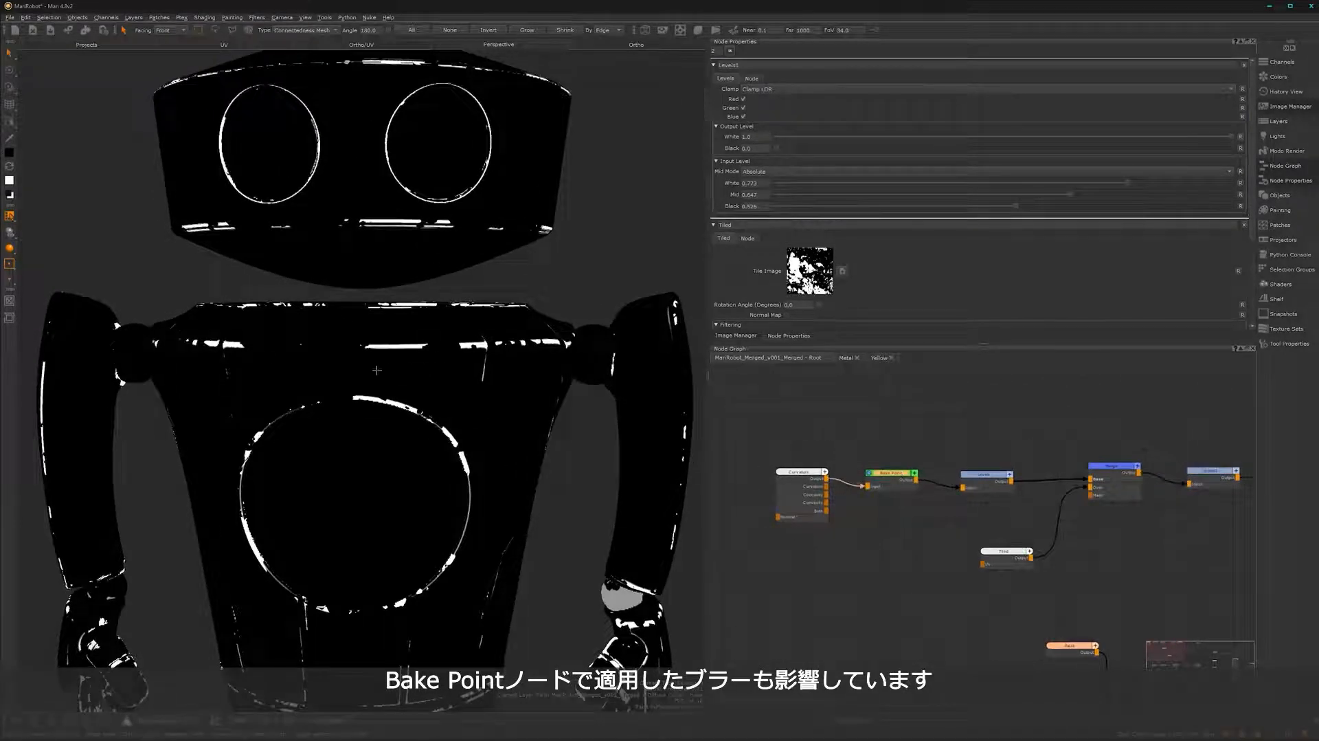
double_click(895, 479)
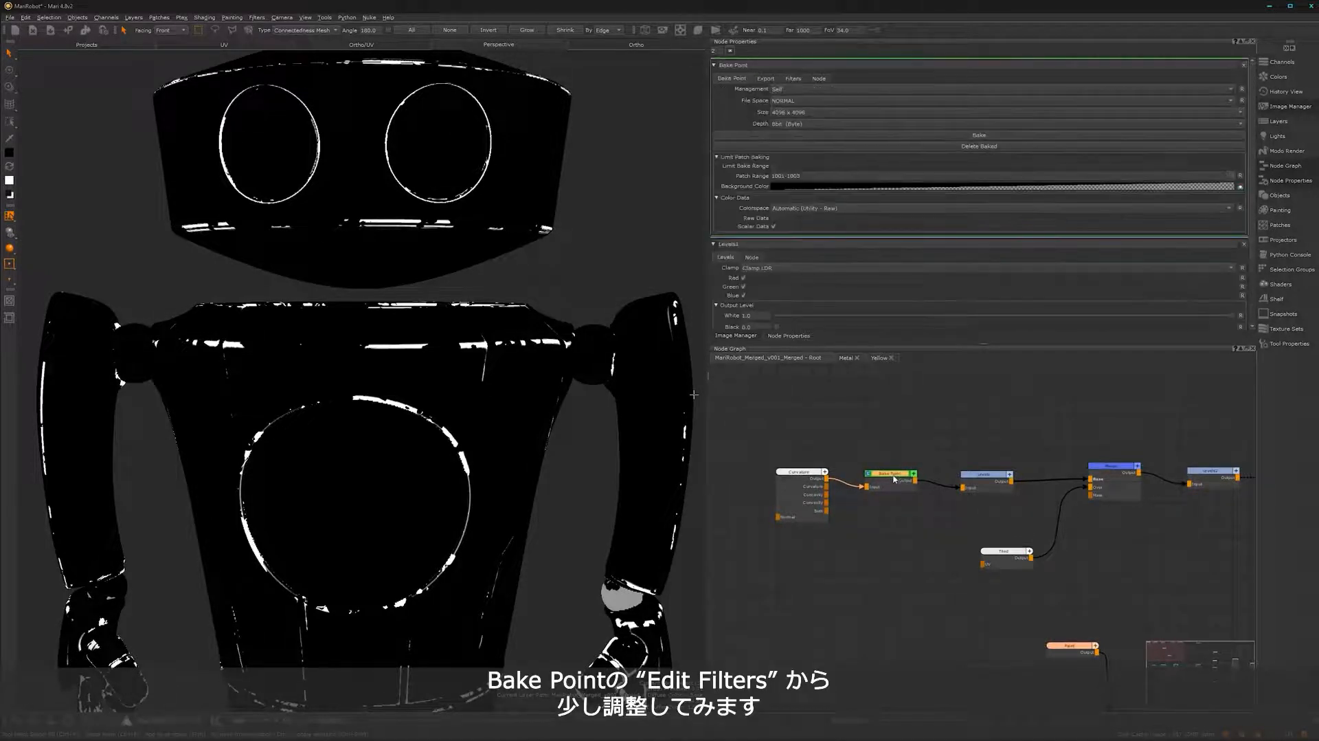
left_click(793, 78)
left_click(870, 98)
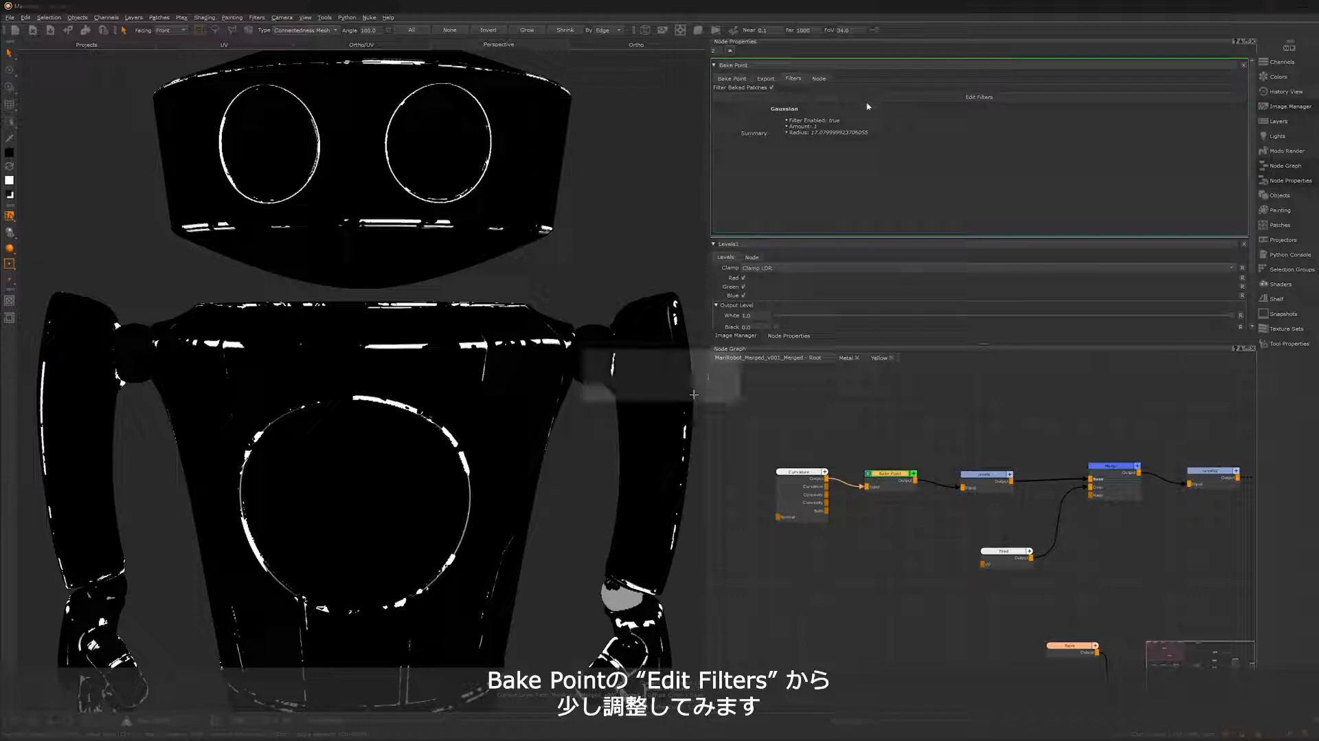
left_click_drag(653, 383, 650, 385)
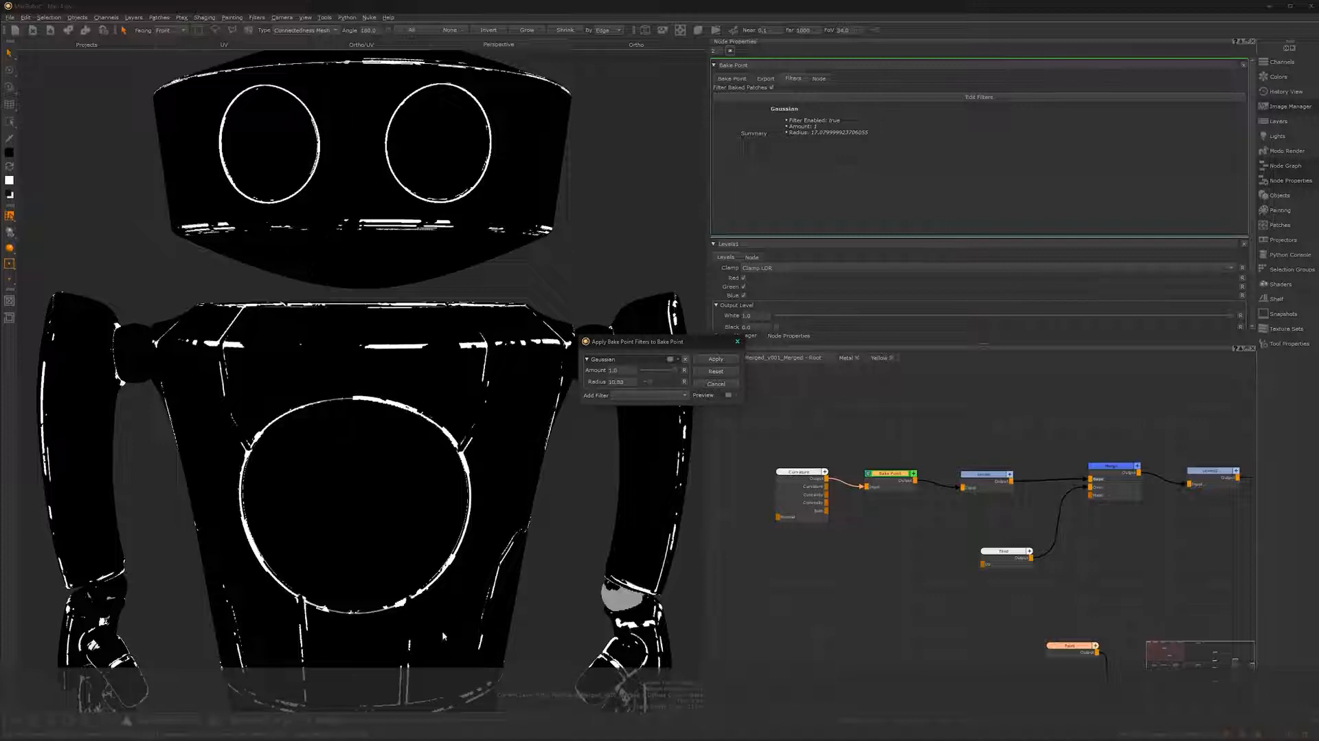
left_click_drag(649, 387, 649, 384)
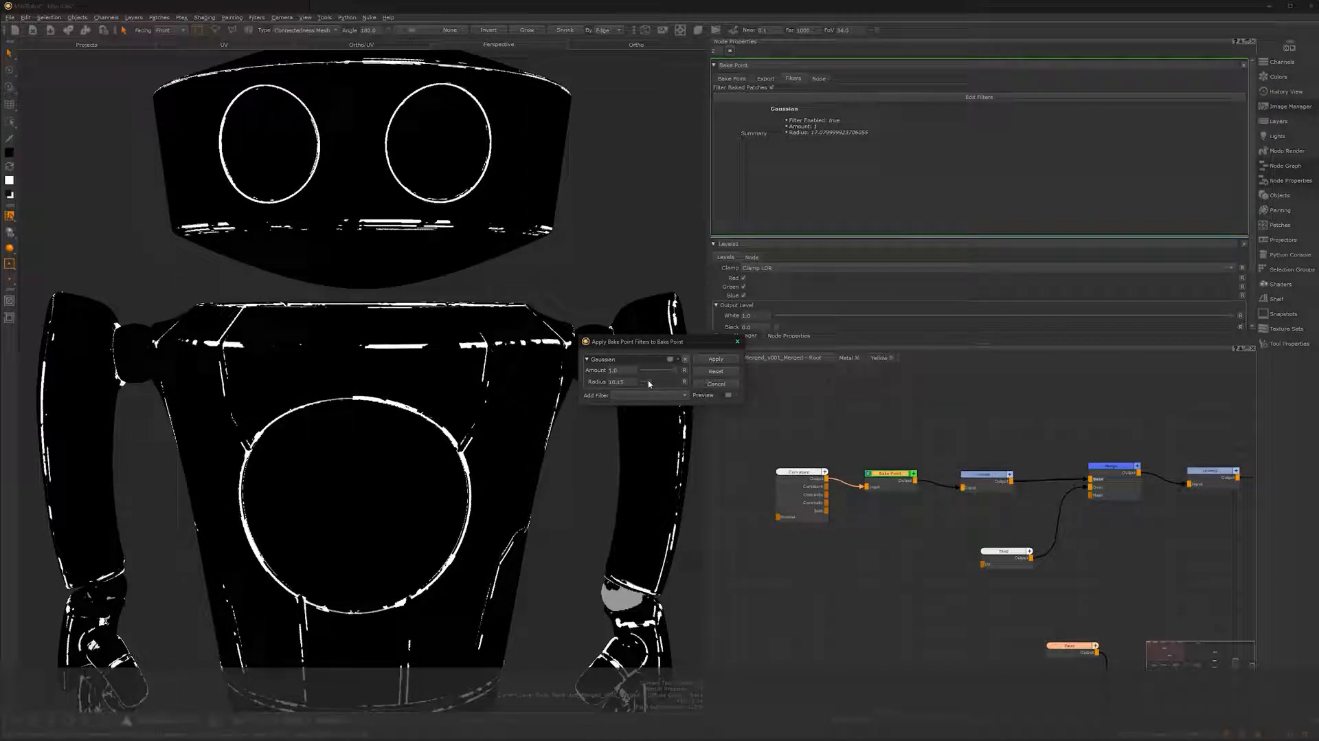
left_click(715, 358)
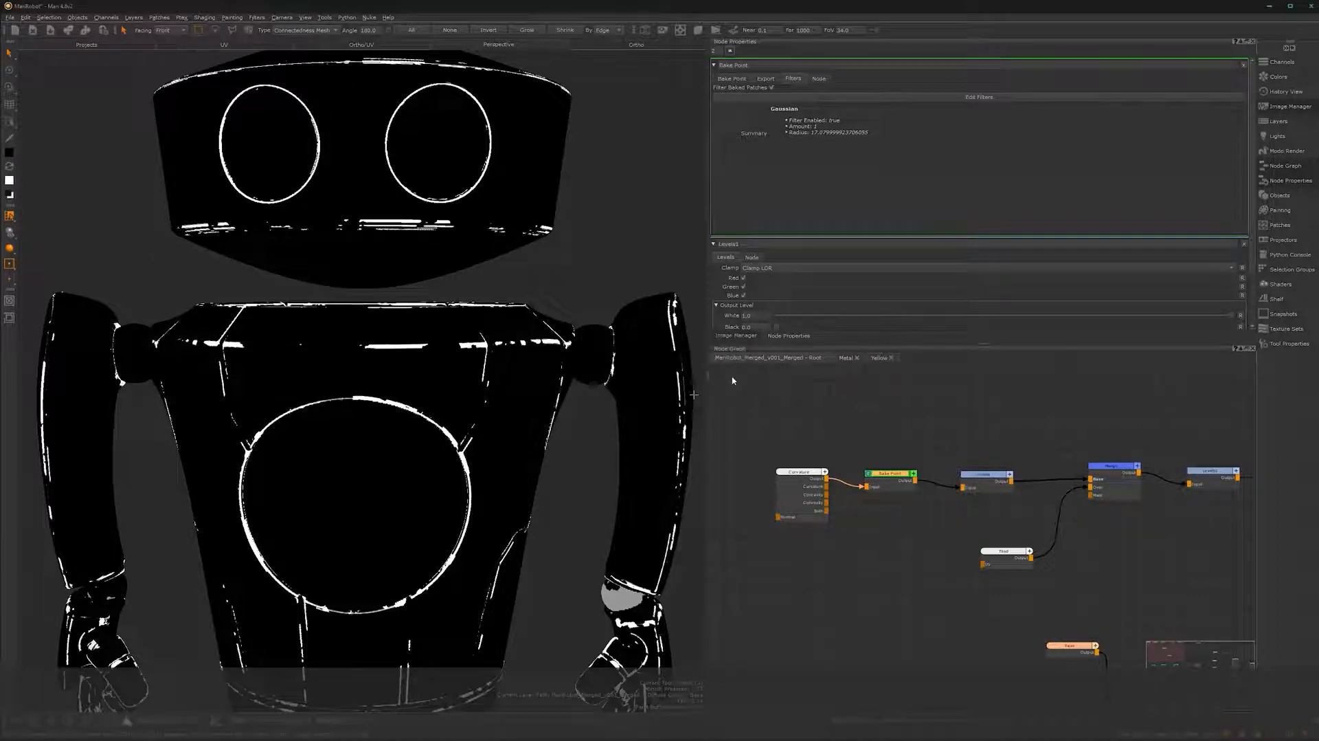
- Make room in the node chain and insert a second Merge node between the existing Merge and the final Levels node
left_click_drag(359, 436, 372, 508, "alt")
right_click_drag(361, 502, 421, 500, "alt")
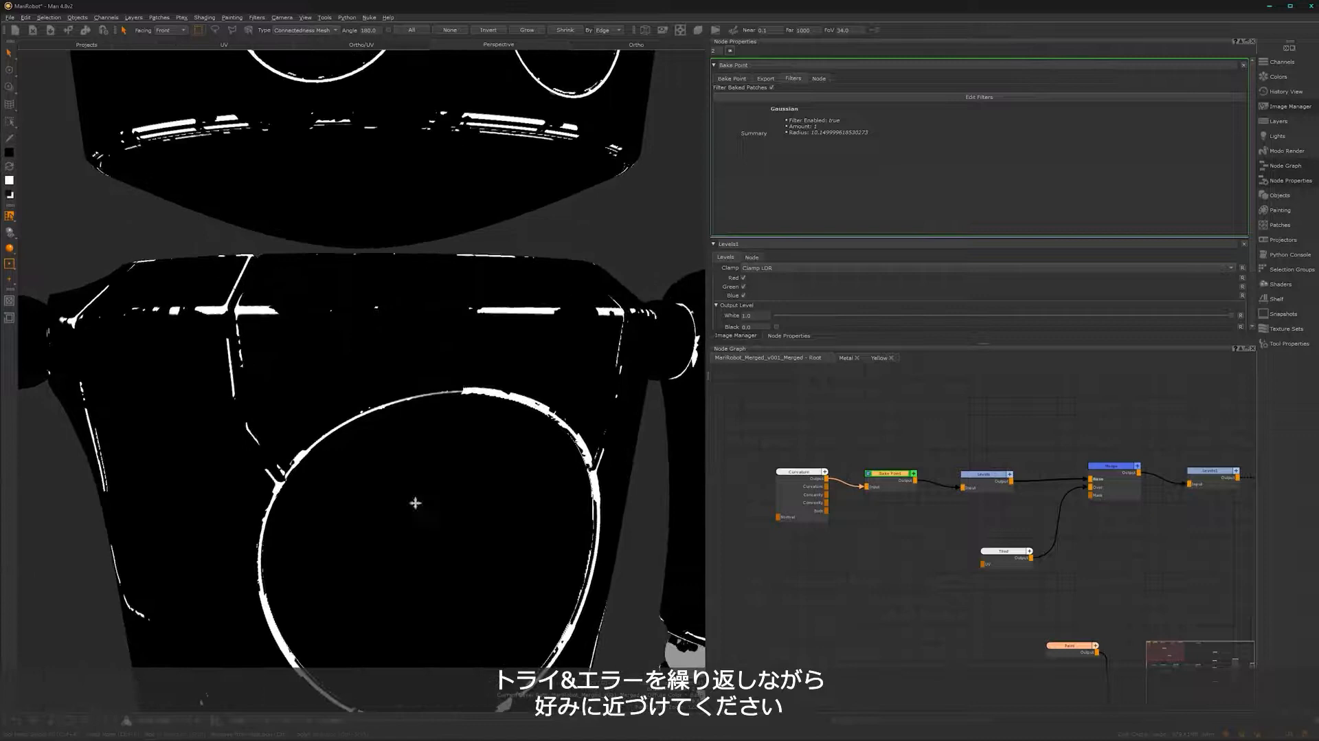
middle_click_drag(414, 509, 363, 474, "alt")
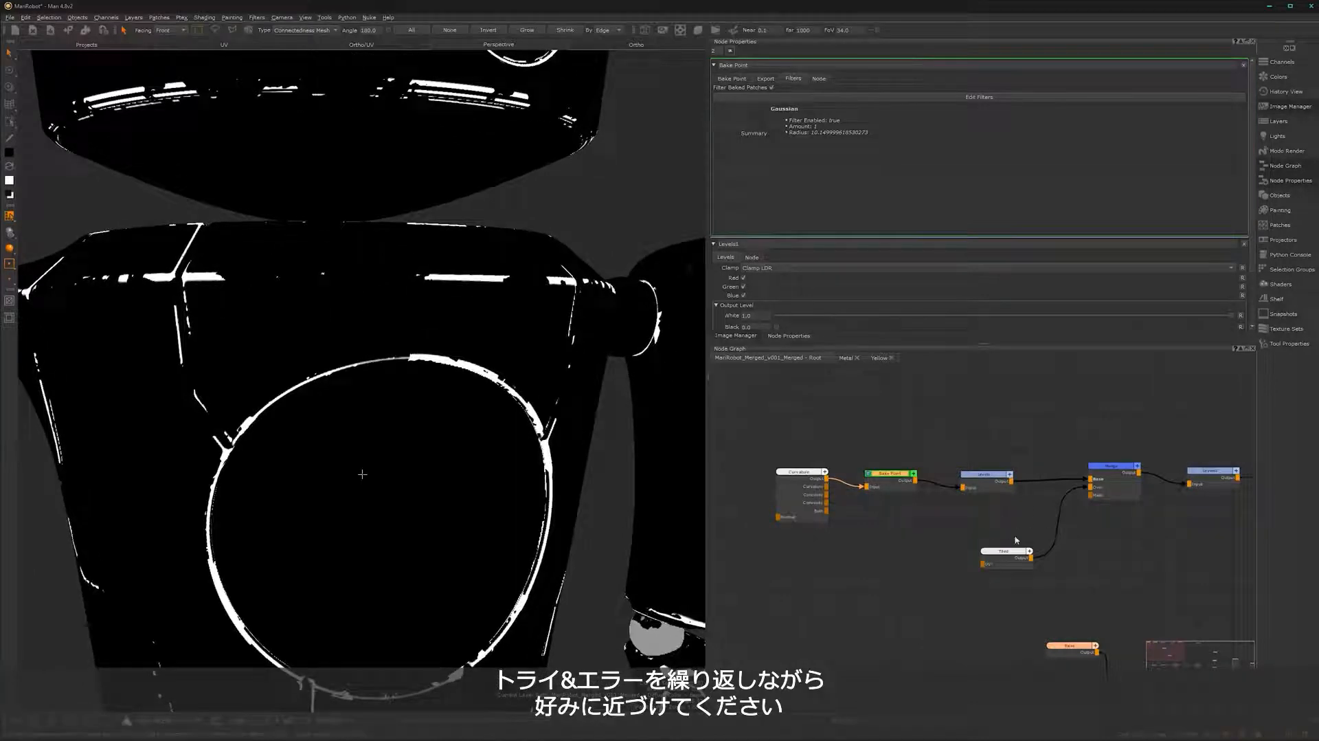
right_click_drag(1030, 525, 852, 524, "alt")
middle_click_drag(1037, 522, 845, 504, "alt")
left_click_drag(977, 483, 1085, 482)
left_click(901, 493)
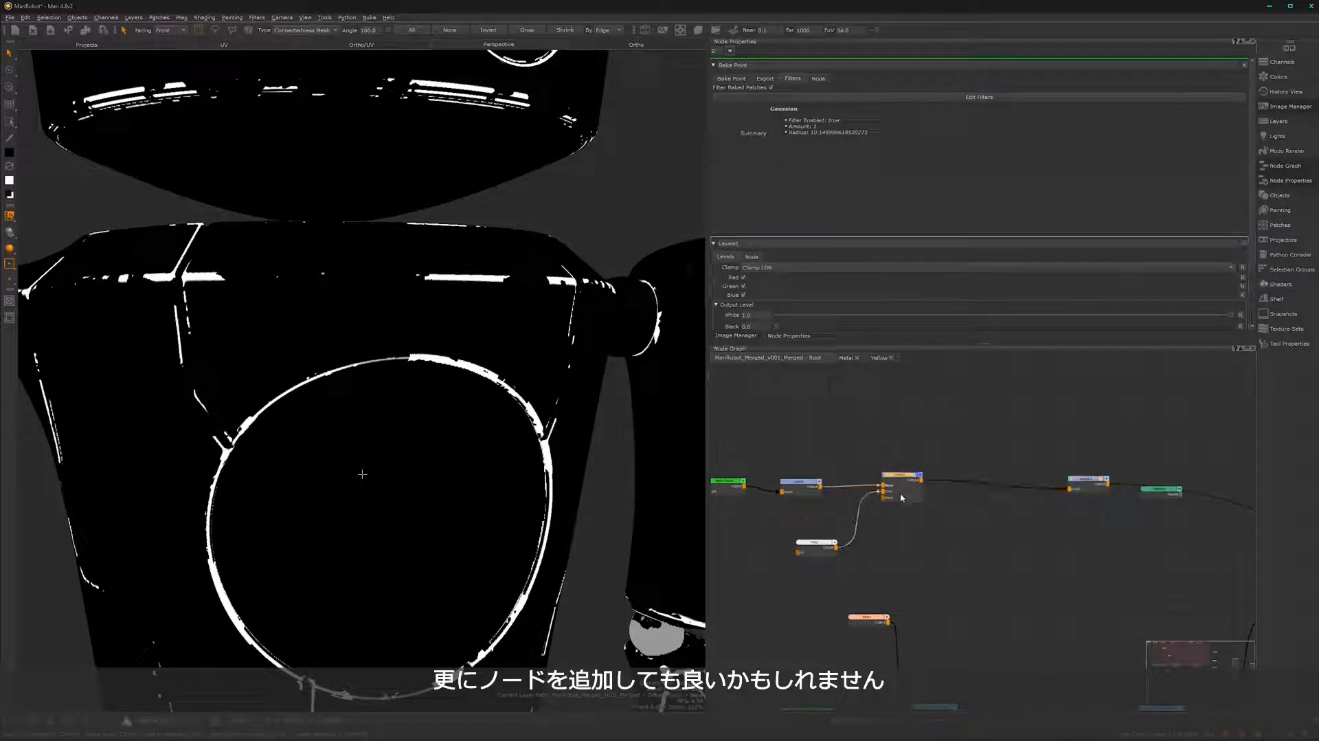
key("m")
left_click_drag(980, 480, 1012, 481)
- Create a Cloud node below the chain and connect its output to the Over input of the new Merge node
left_click(943, 548)
key("Tab")
type("cl")
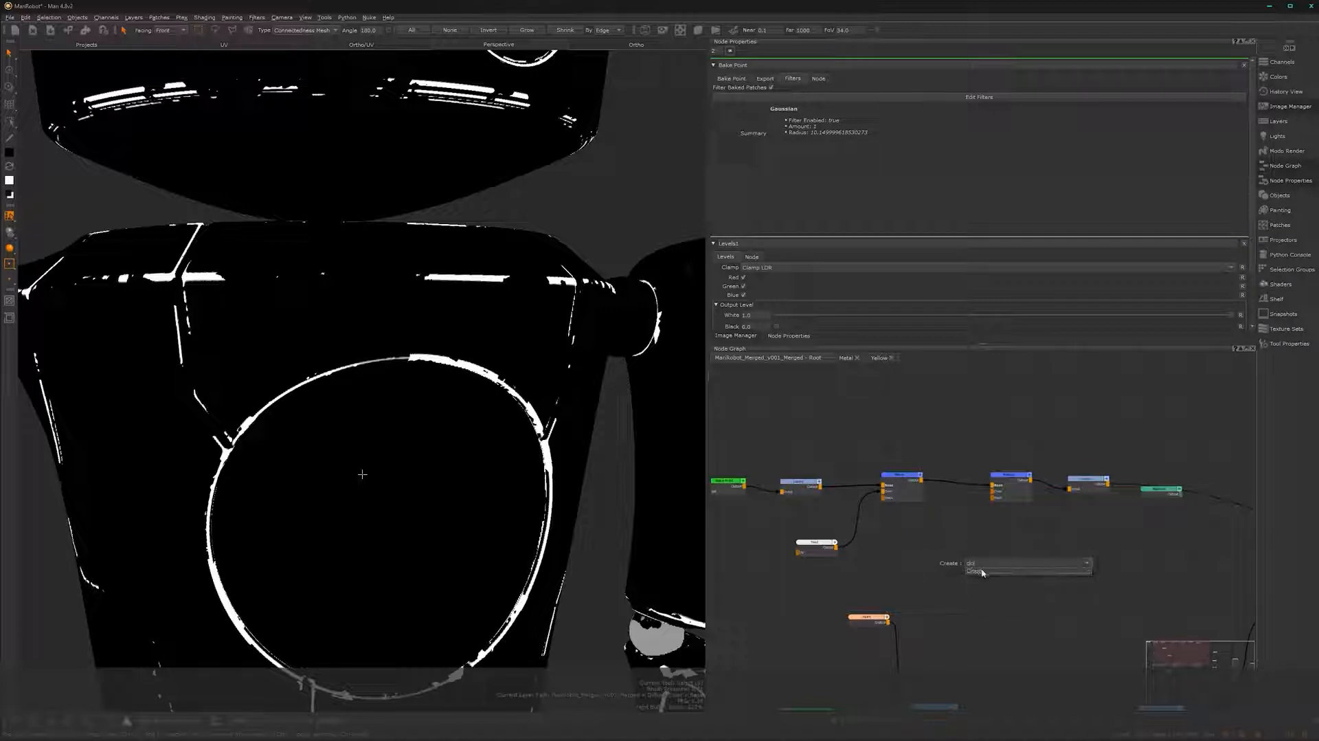
left_click(982, 575)
left_click_drag(978, 561, 1005, 481)
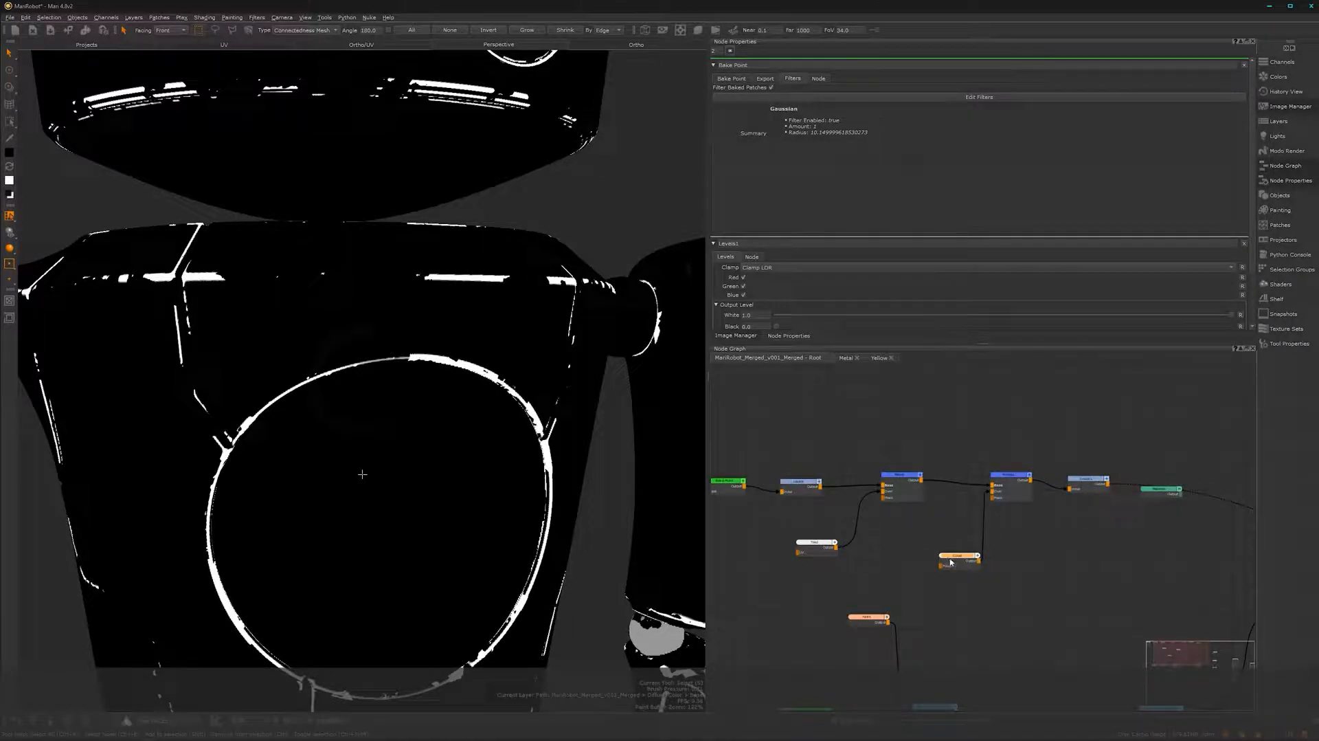
left_click_drag(956, 558, 937, 559)
- Set the blending mode of the new Merge node combining the Cloud with the edge mask to Overlay
left_click(1009, 478)
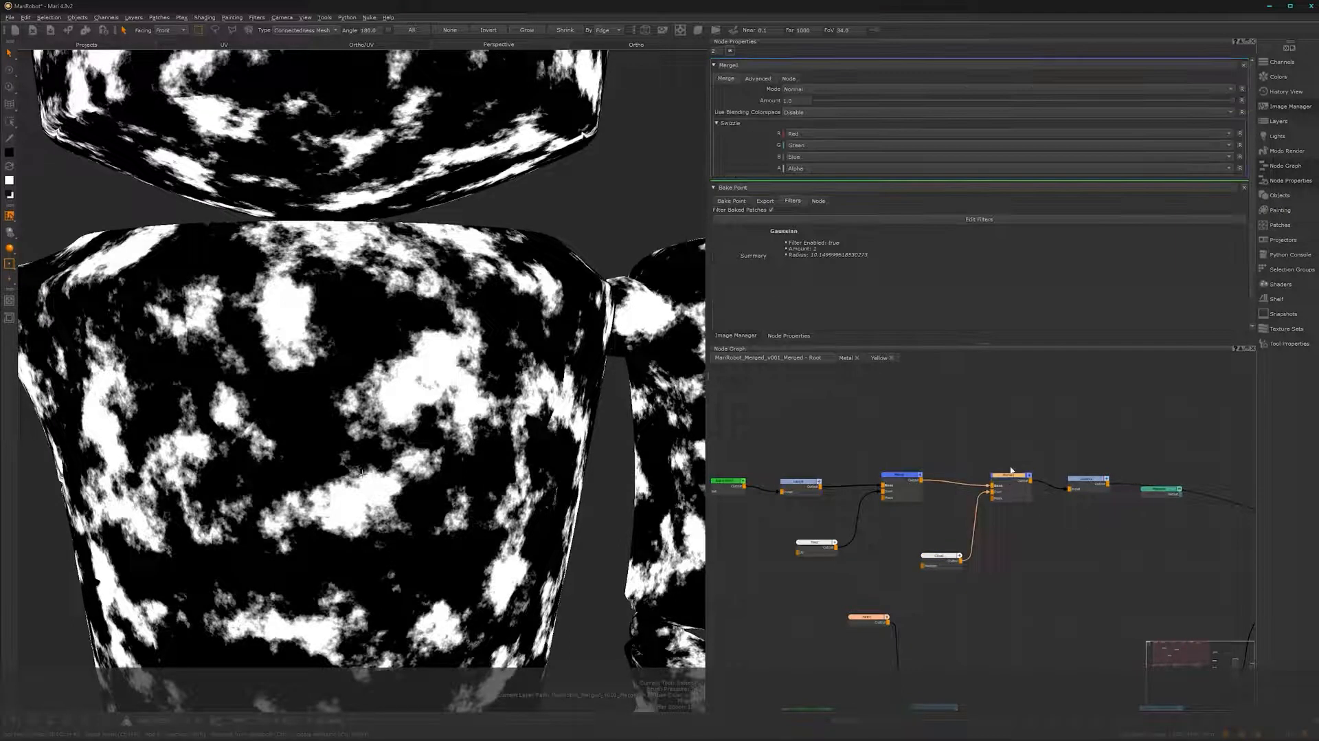
left_click(1160, 88)
mouse_move(1198, 139)
left_click(1255, 159)
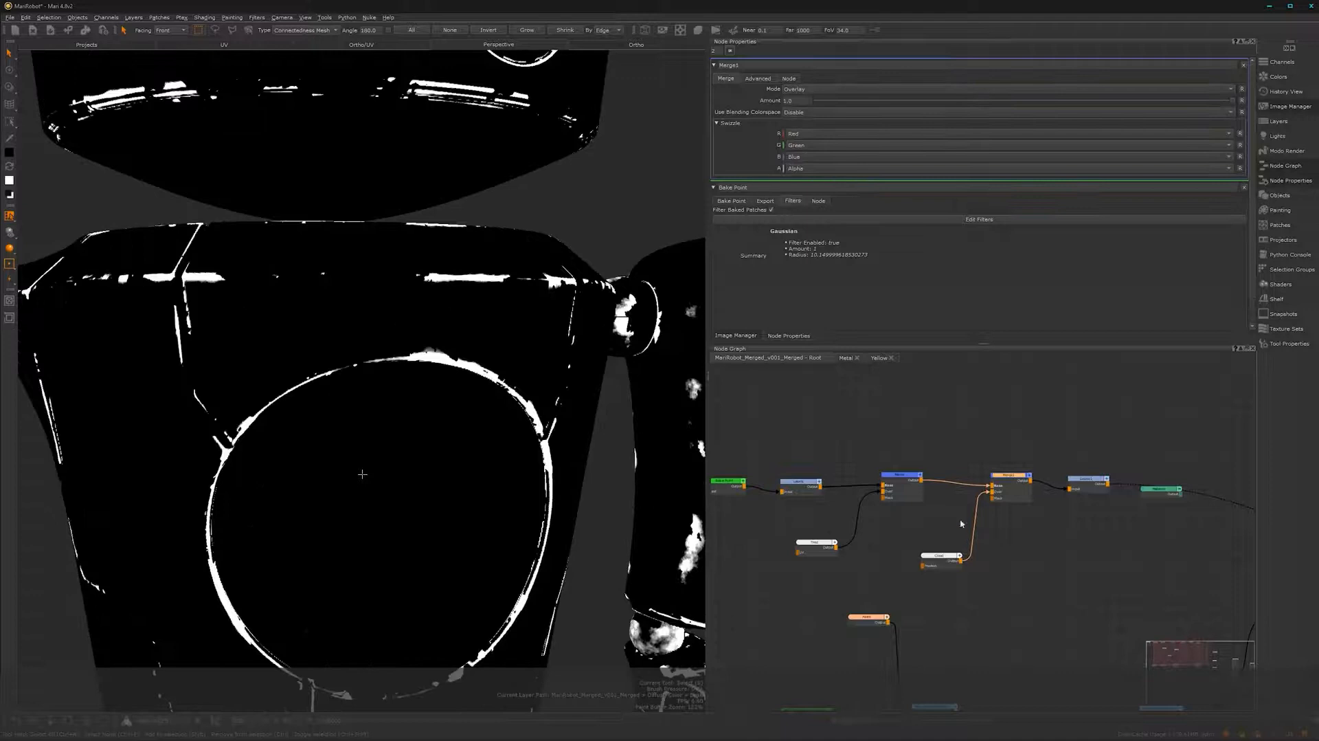
- Set the Cloud node's roughness to about 0.679 and its size to about 0.43
left_click_drag(932, 560, 923, 557)
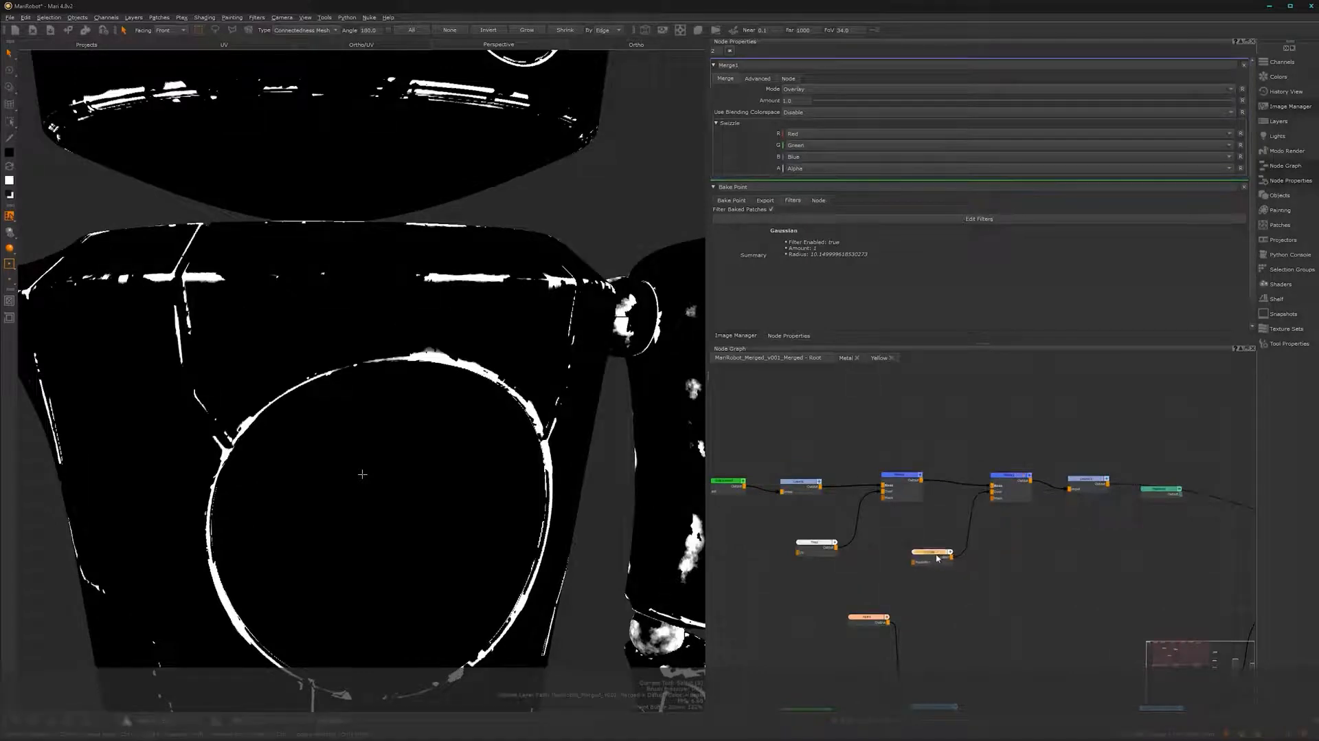
left_click_drag(904, 101, 933, 96)
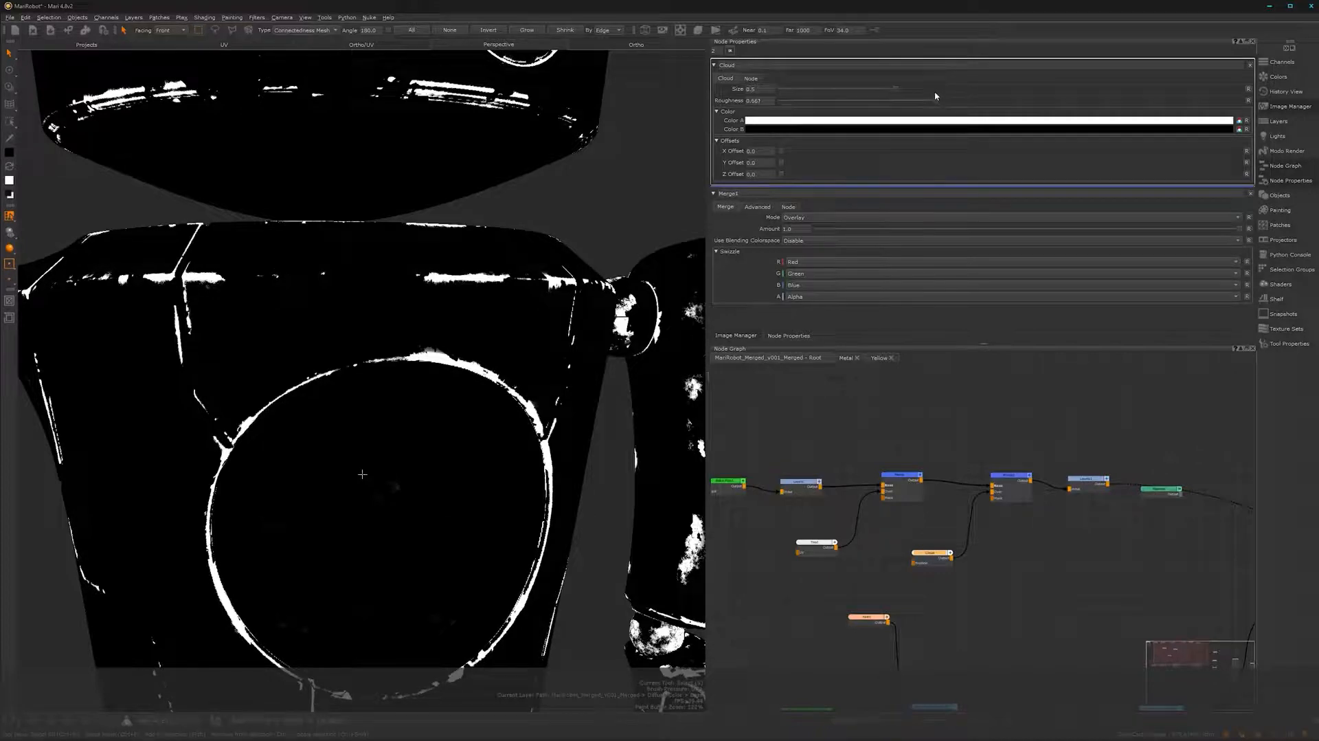
middle_click_drag(391, 375, 398, 474, "alt")
left_click_drag(487, 405, 415, 438, "alt")
middle_click_drag(415, 438, 276, 343, "alt")
left_click_drag(899, 90, 924, 94)
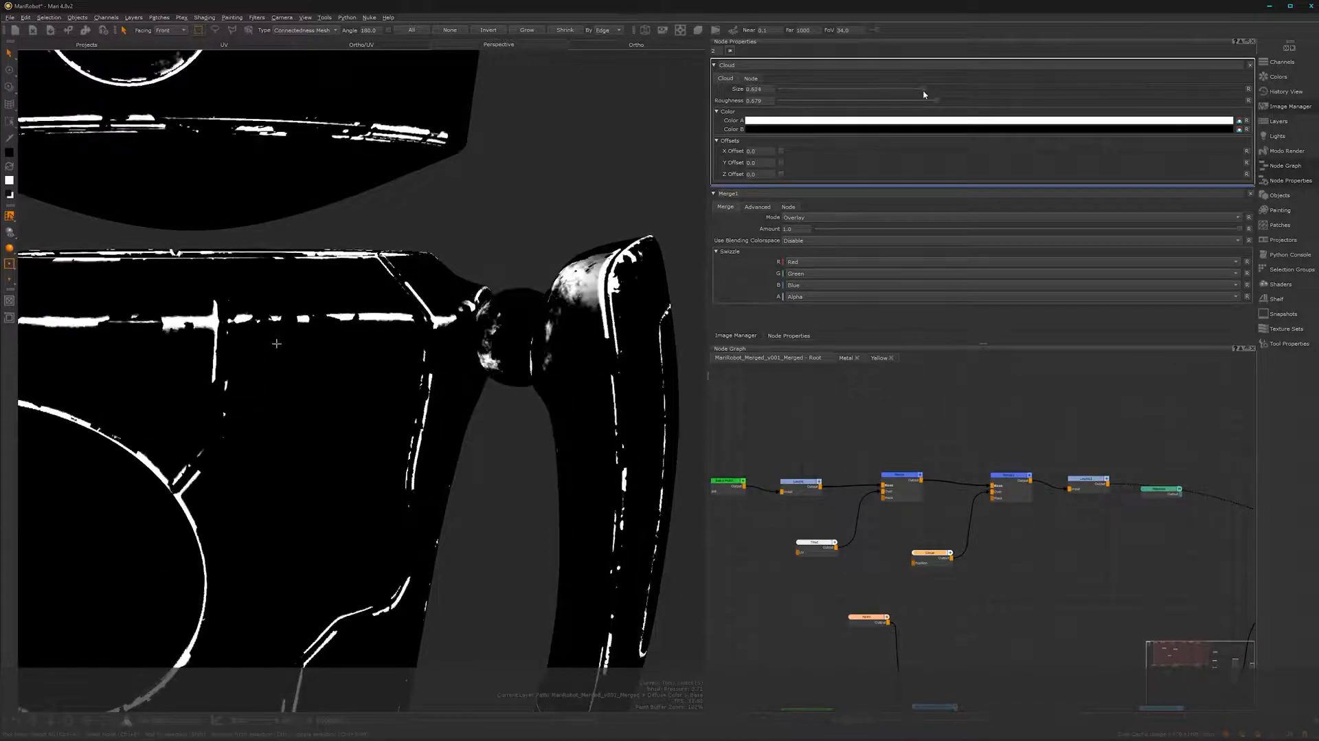
left_click_drag(918, 93, 882, 94)
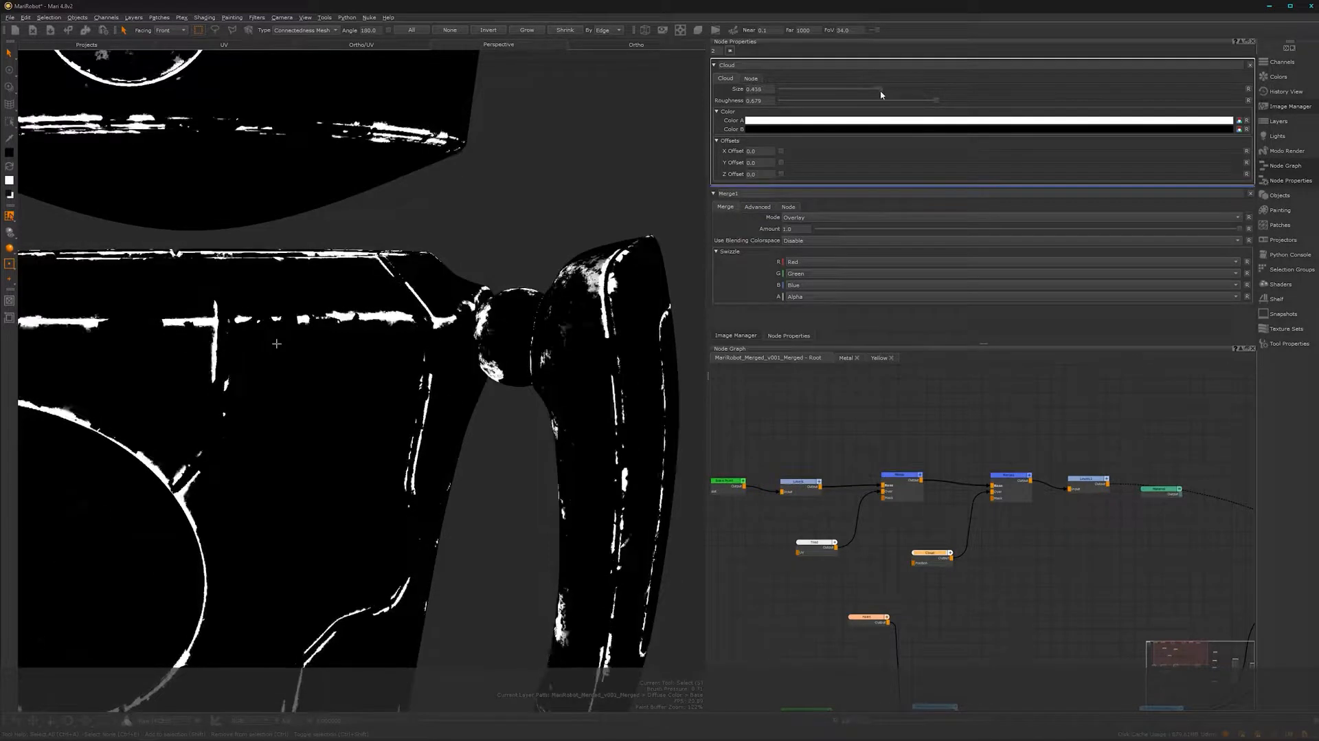
- Examine the edge damage breakup on the robot's torso edges, chest ring and shoulders from several angles
middle_click_drag(264, 496, 415, 403, "alt")
left_click_drag(416, 402, 550, 474, "alt")
middle_click_drag(481, 474, 577, 267, "alt")
right_click_drag(522, 371, 447, 418, "alt")
left_click_drag(393, 473, 364, 491, "alt")
middle_click_drag(451, 373, 407, 440, "alt")
left_click_drag(412, 460, 424, 431, "alt")
right_click_drag(424, 432, 453, 364, "alt")
left_click_drag(430, 373, 409, 479, "alt")
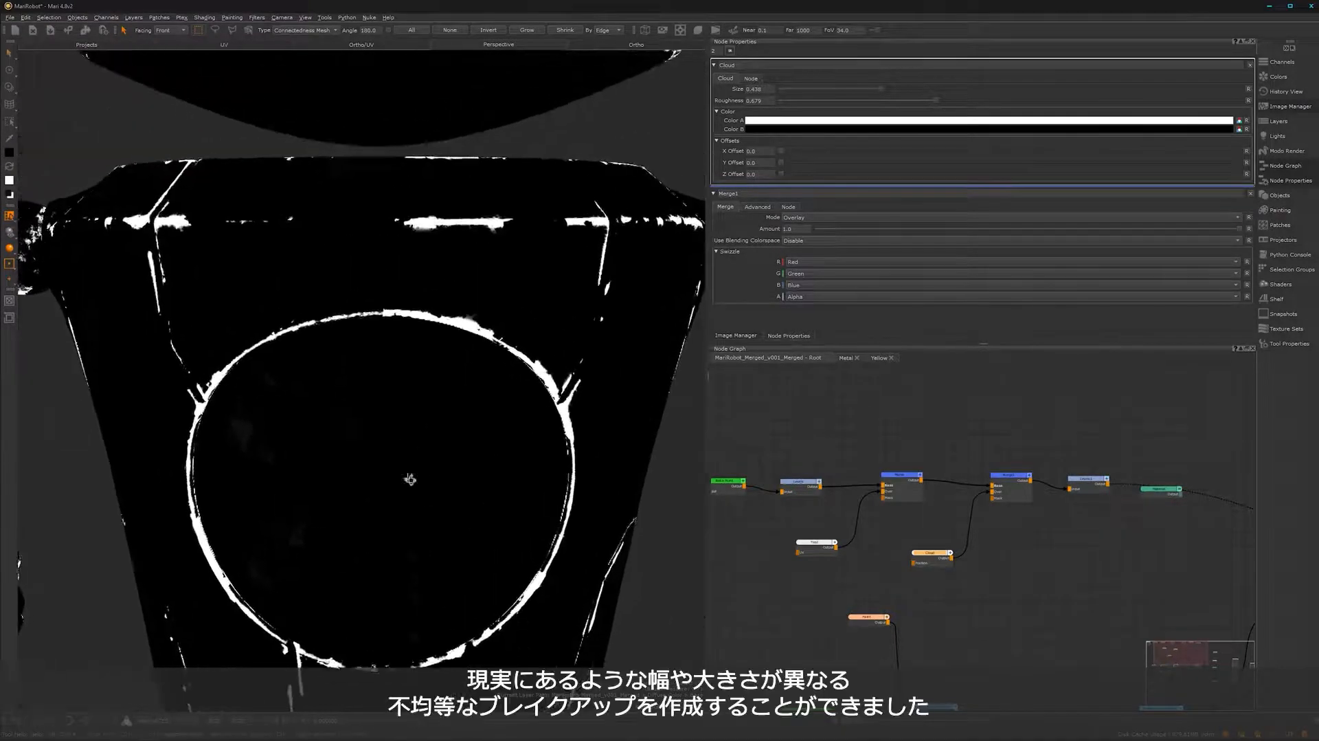
middle_click_drag(382, 441, 415, 448, "alt")
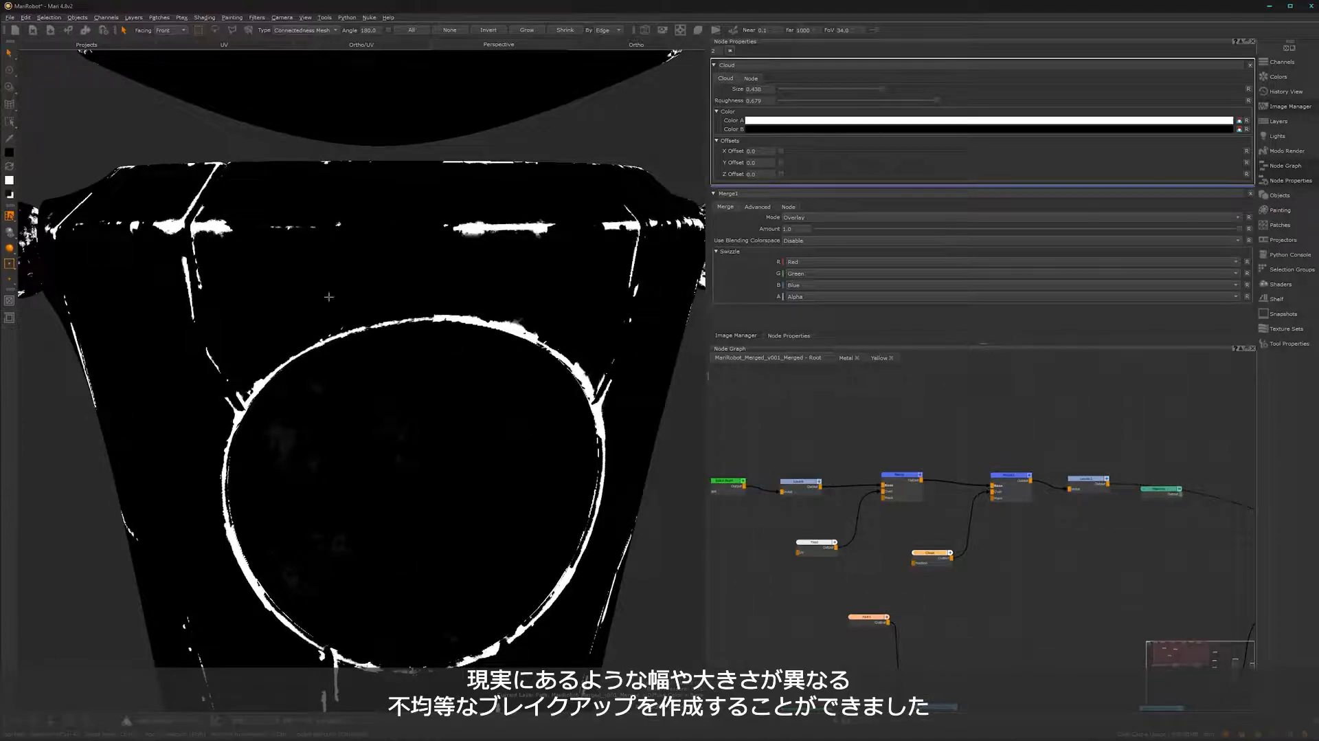
left_click_drag(390, 382, 348, 292, "alt")
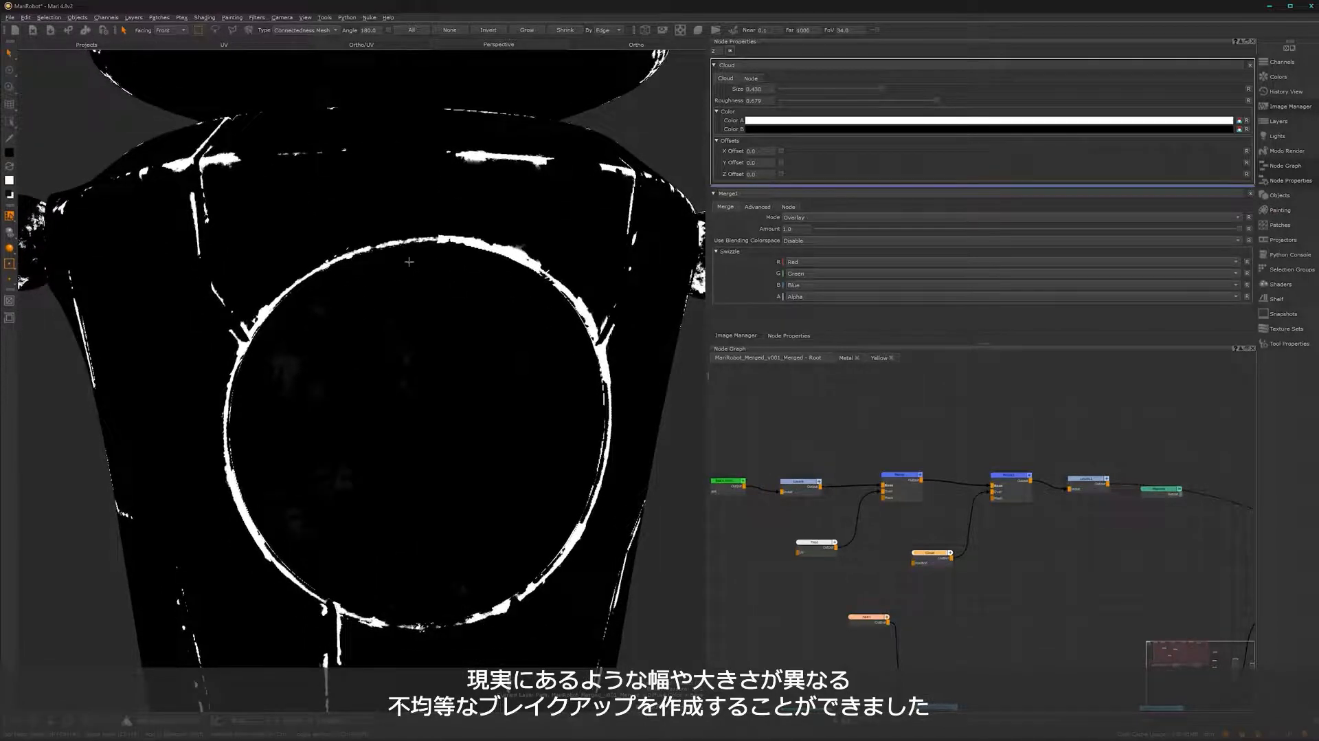
right_click_drag(421, 287, 435, 308, "alt")
middle_click_drag(435, 307, 357, 400, "alt")
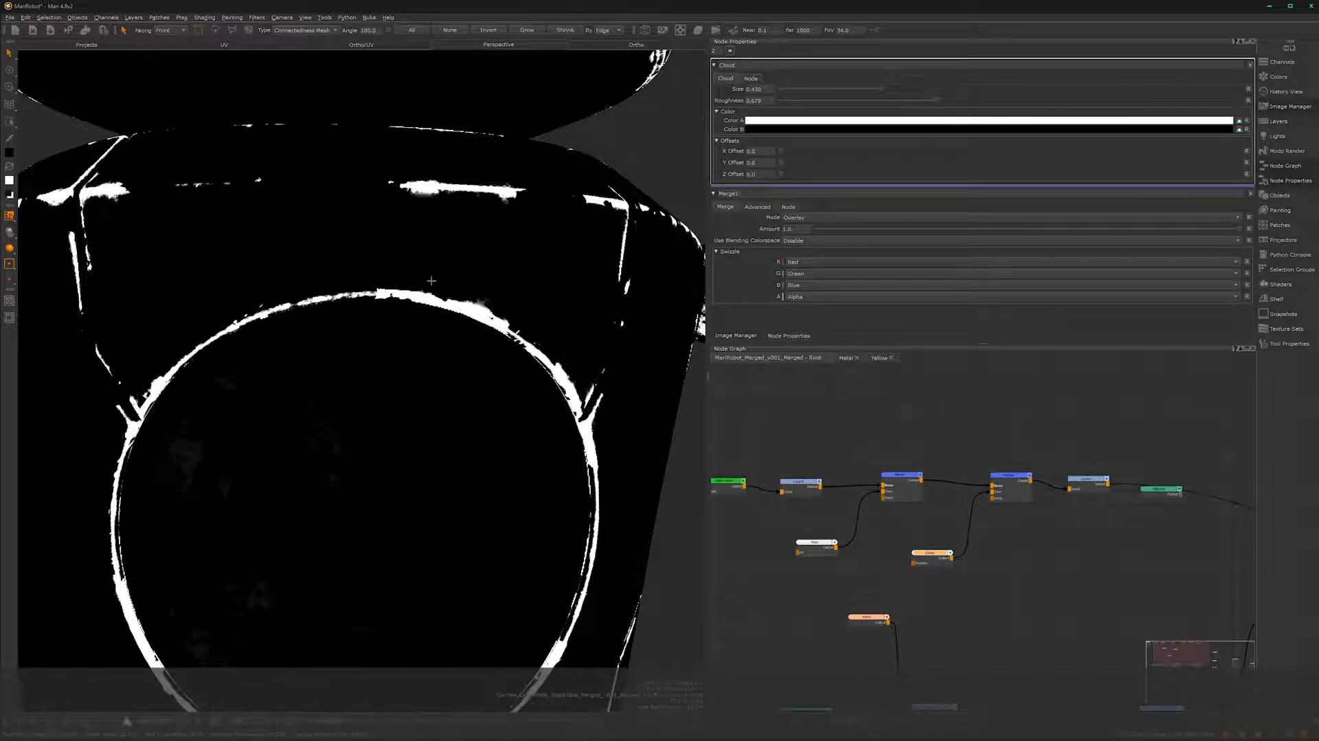
middle_click_drag(341, 363, 431, 178, "alt")
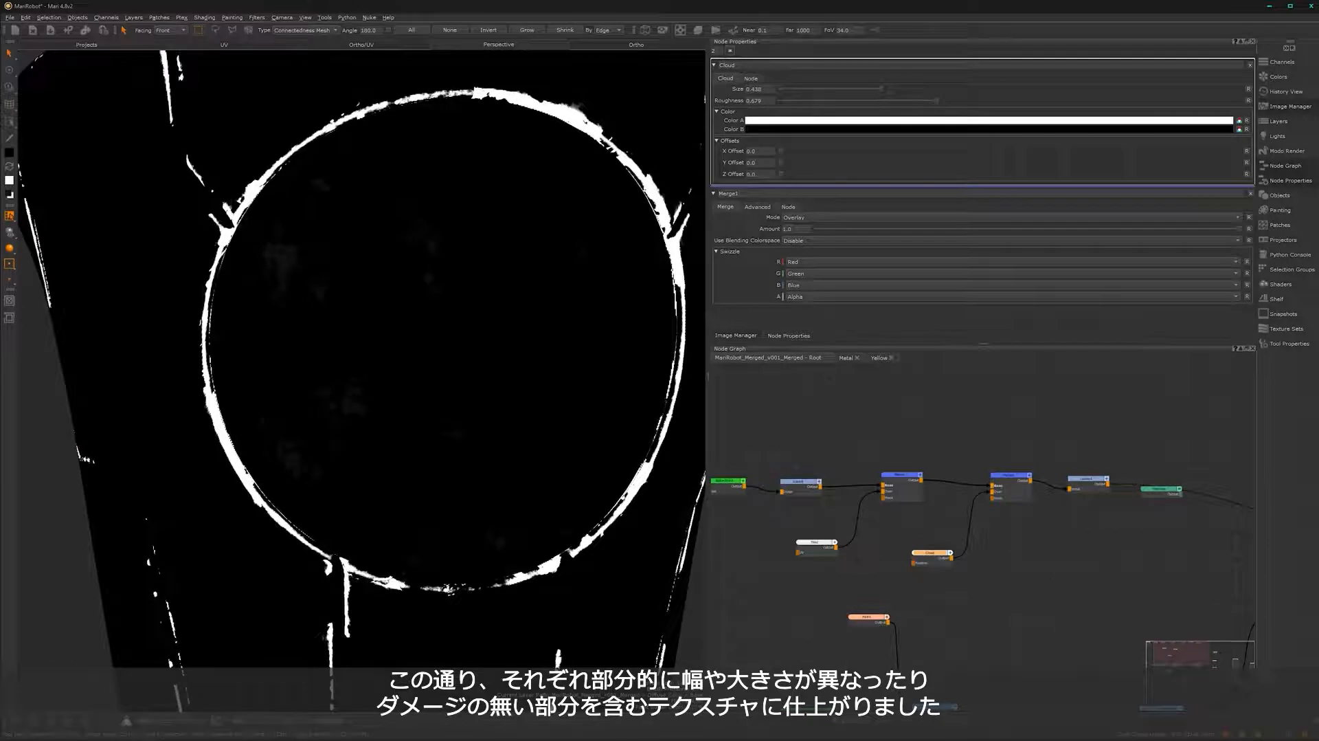
- Inspect the edge damage across the chest ring, lower torso, head and arms from several distances and angles
middle_click_drag(254, 310, 223, 359, "alt")
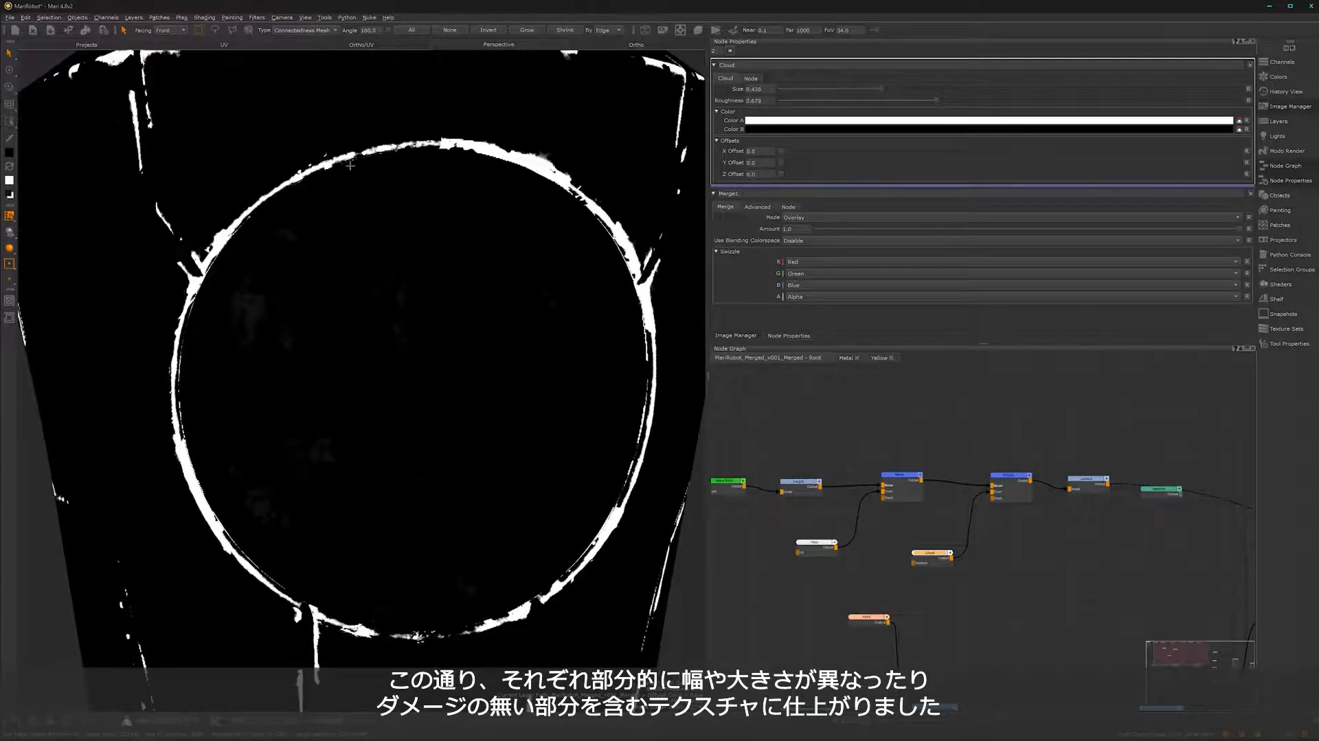
middle_click_drag(307, 506, 301, 405, "alt")
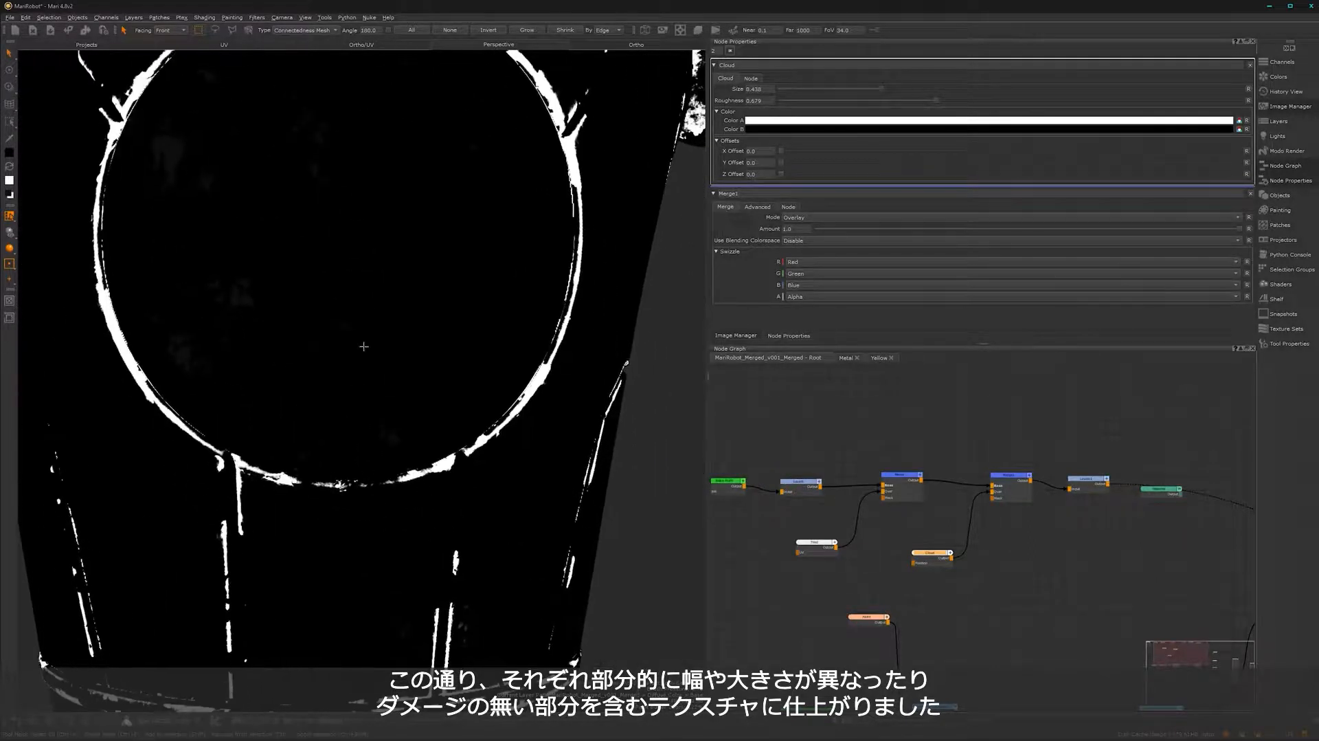
scroll(363, 346, "down", 5)
scroll(336, 382, "up", 4)
left_click_drag(344, 427, 309, 405, "alt")
middle_click_drag(277, 481, 304, 391, "alt")
right_click_drag(304, 392, 259, 417, "alt")
middle_click_drag(267, 444, 323, 459, "alt")
left_click_drag(324, 459, 397, 399, "alt")
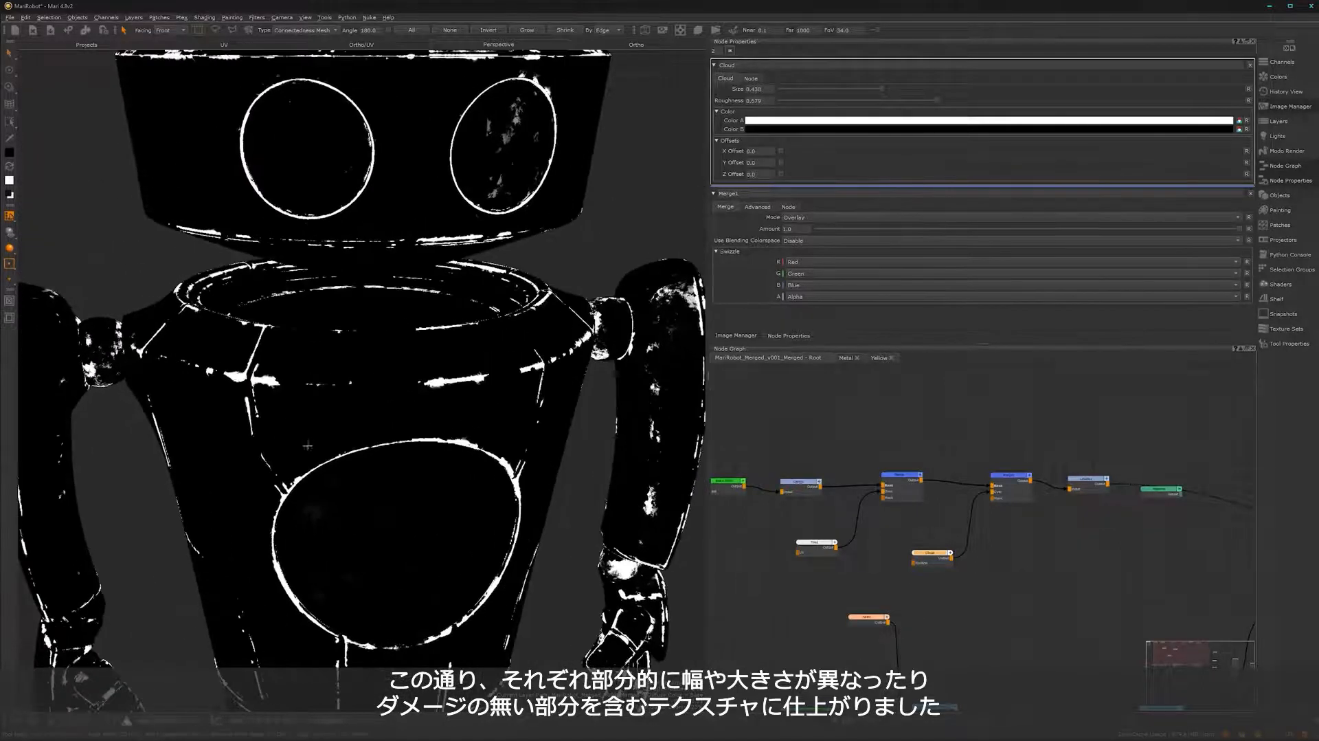
middle_click_drag(301, 487, 304, 384, "alt")
left_click_drag(360, 438, 334, 376, "alt")
middle_click_drag(298, 525, 269, 499, "alt")
- Tidy the start of the mask chain by moving the Curvature source, first Levels, tiled stencil and first Merge nodes closer together
right_click_drag(1034, 577, 847, 578, "alt")
middle_click_drag(958, 547, 1048, 567, "alt")
left_click_drag(1162, 487, 837, 595)
left_click_drag(1157, 526, 1049, 451)
left_click(965, 598)
middle_click_drag(898, 580, 993, 649, "alt")
right_click_drag(892, 612, 953, 526, "alt")
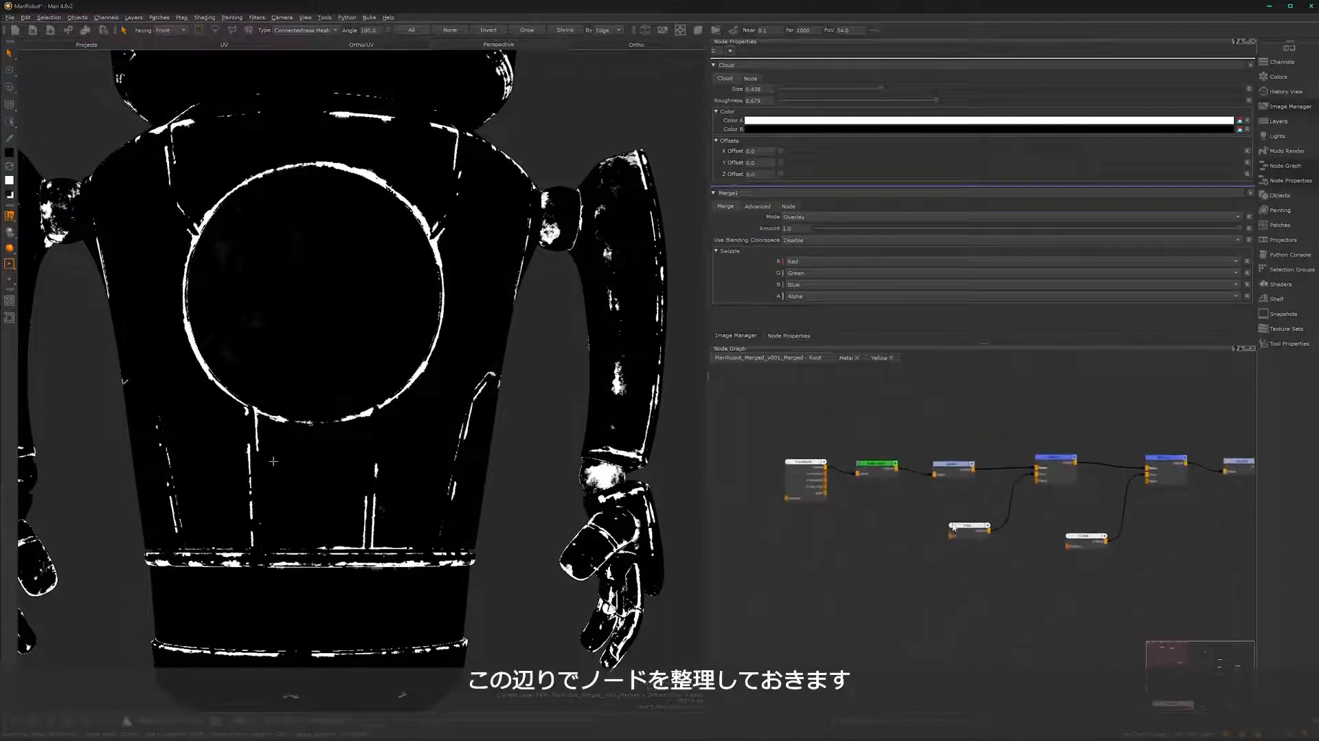
left_click_drag(813, 472, 852, 464)
left_click_drag(956, 466, 930, 464)
left_click_drag(975, 529, 992, 513)
left_click(1064, 463)
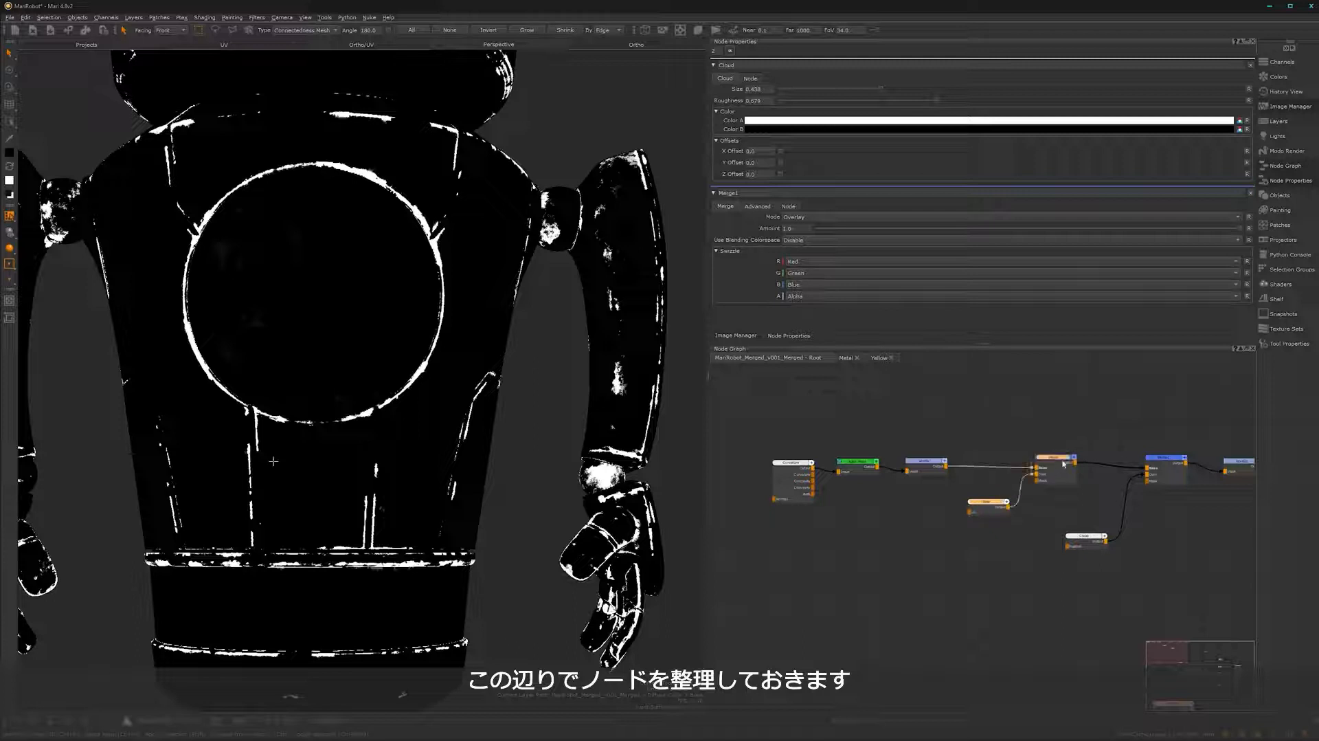
left_click_drag(1058, 464, 1026, 461)
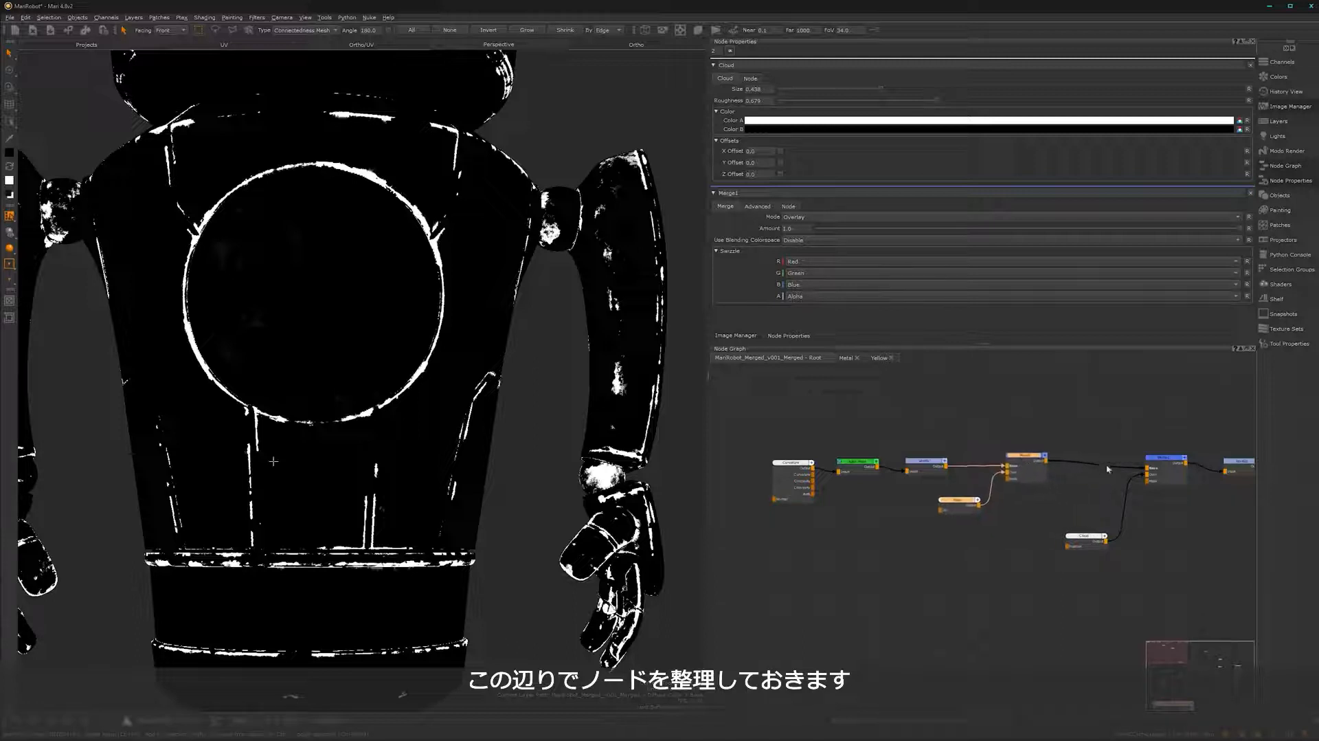
- Move the Cloud node, its Merge node and the final Levels node closer together to tidy the end of the chain
scroll(1089, 488, "down", 1)
scroll(1087, 496, "up", 2)
middle_click_drag(1056, 514, 914, 542)
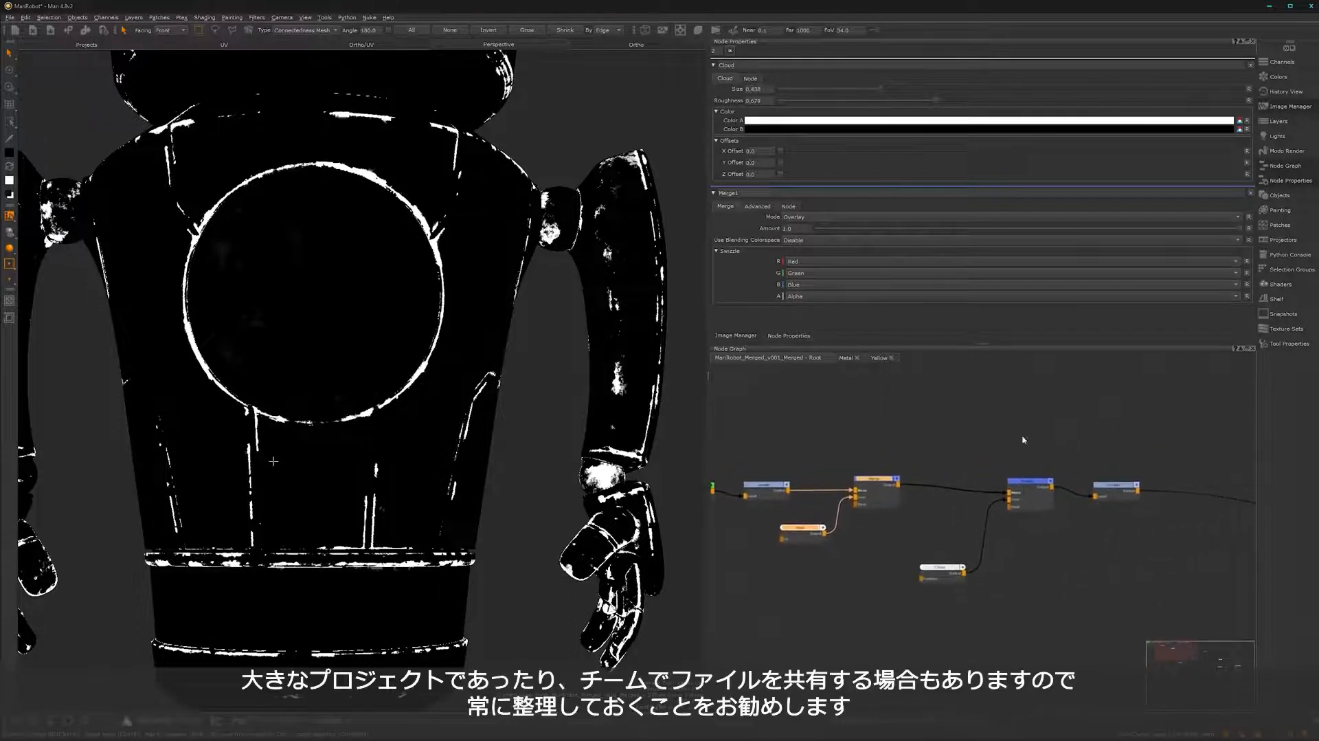
left_click_drag(941, 571, 954, 538)
left_click(1024, 482)
left_click_drag(1046, 486, 1023, 486)
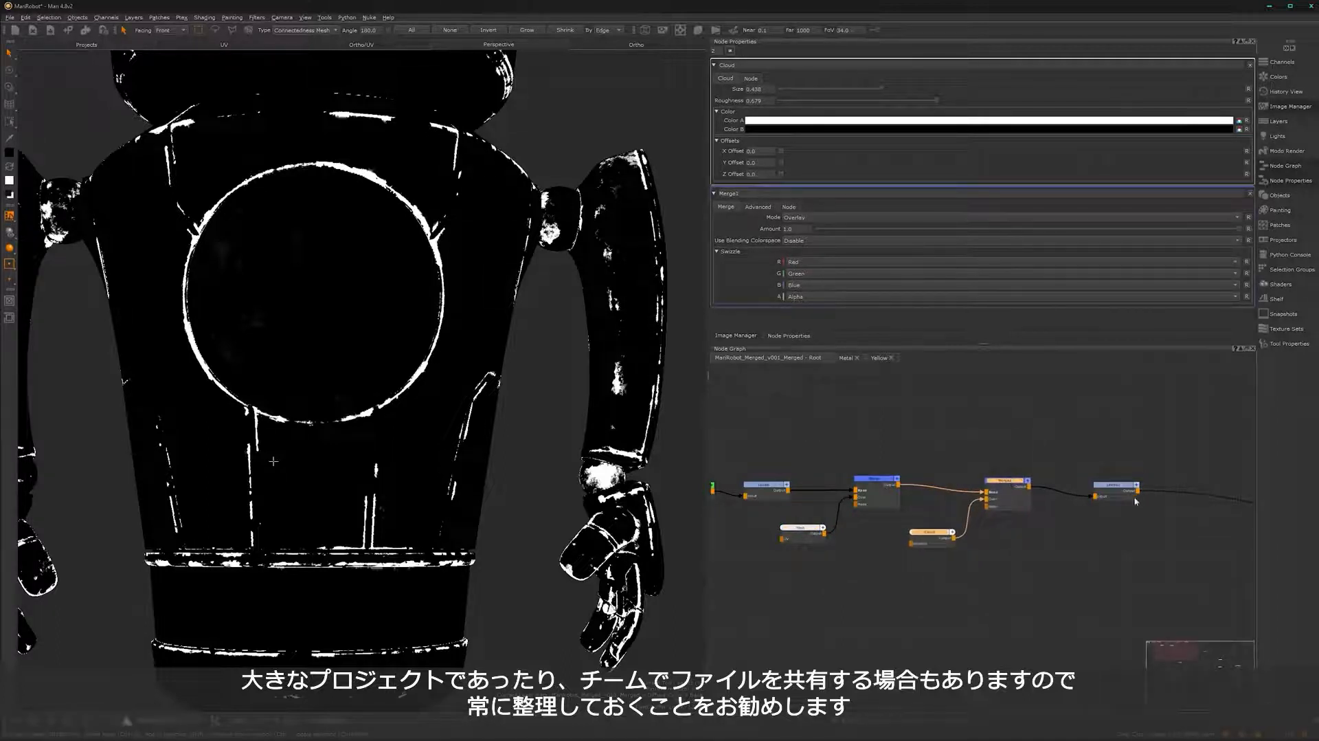
left_click_drag(1113, 488, 1095, 478)
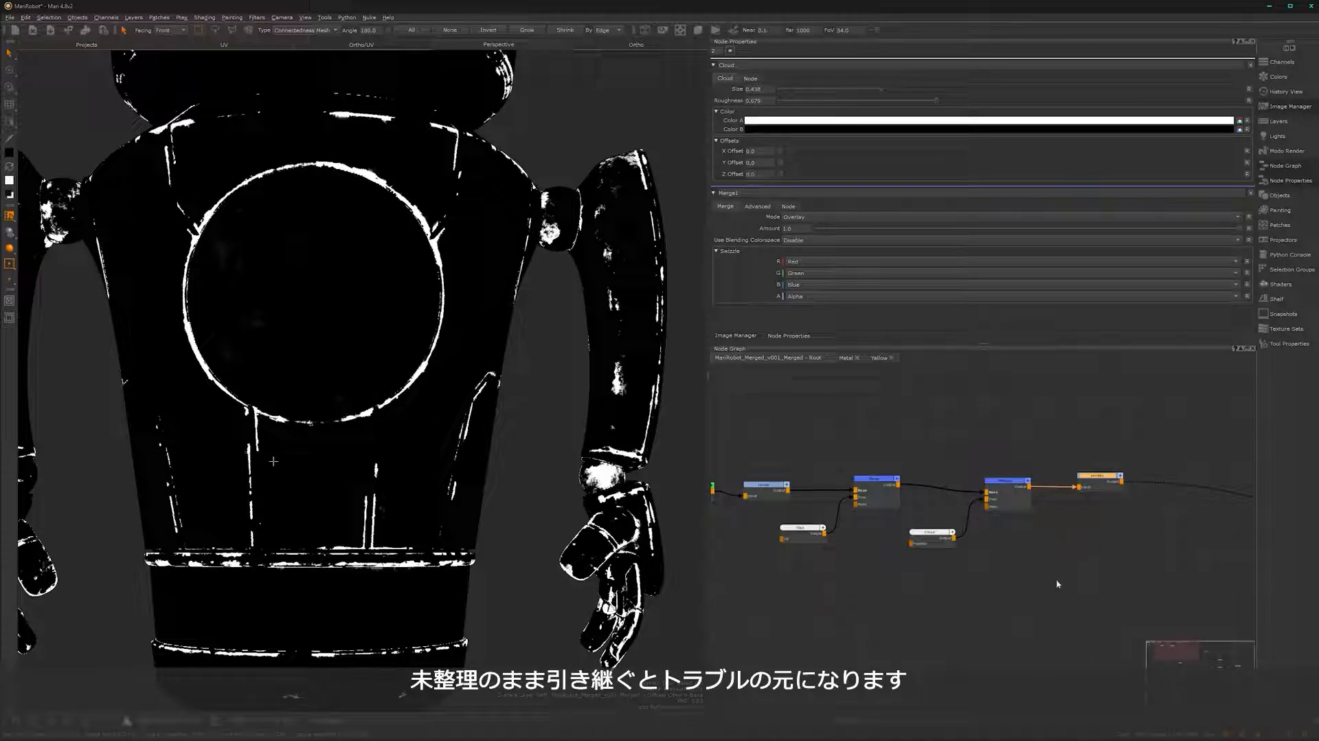
- Raise the final Levels node's input black to about 0.552 to remove the semi-transparent spots inside the chest ring
double_click(1099, 481)
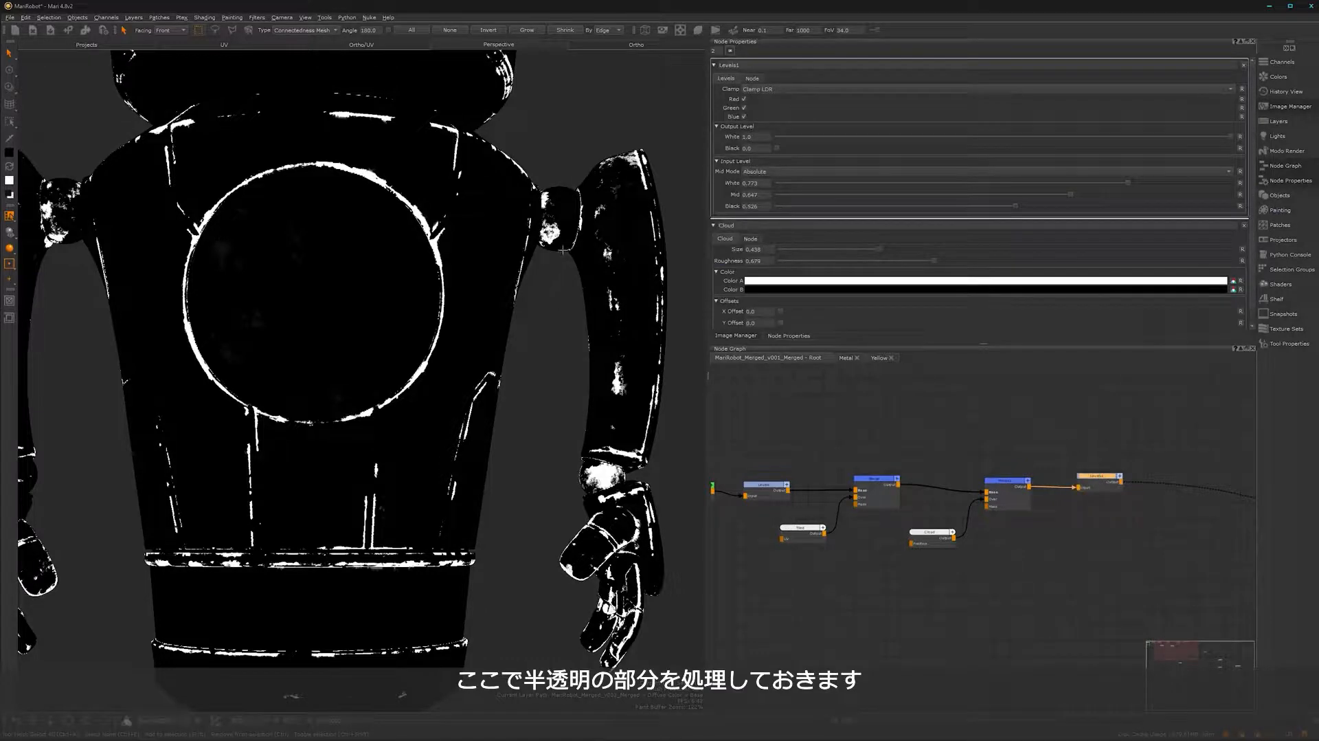
right_click_drag(300, 274, 303, 344, "alt")
middle_click_drag(255, 336, 316, 410, "alt")
right_click_drag(313, 340, 293, 321, "alt")
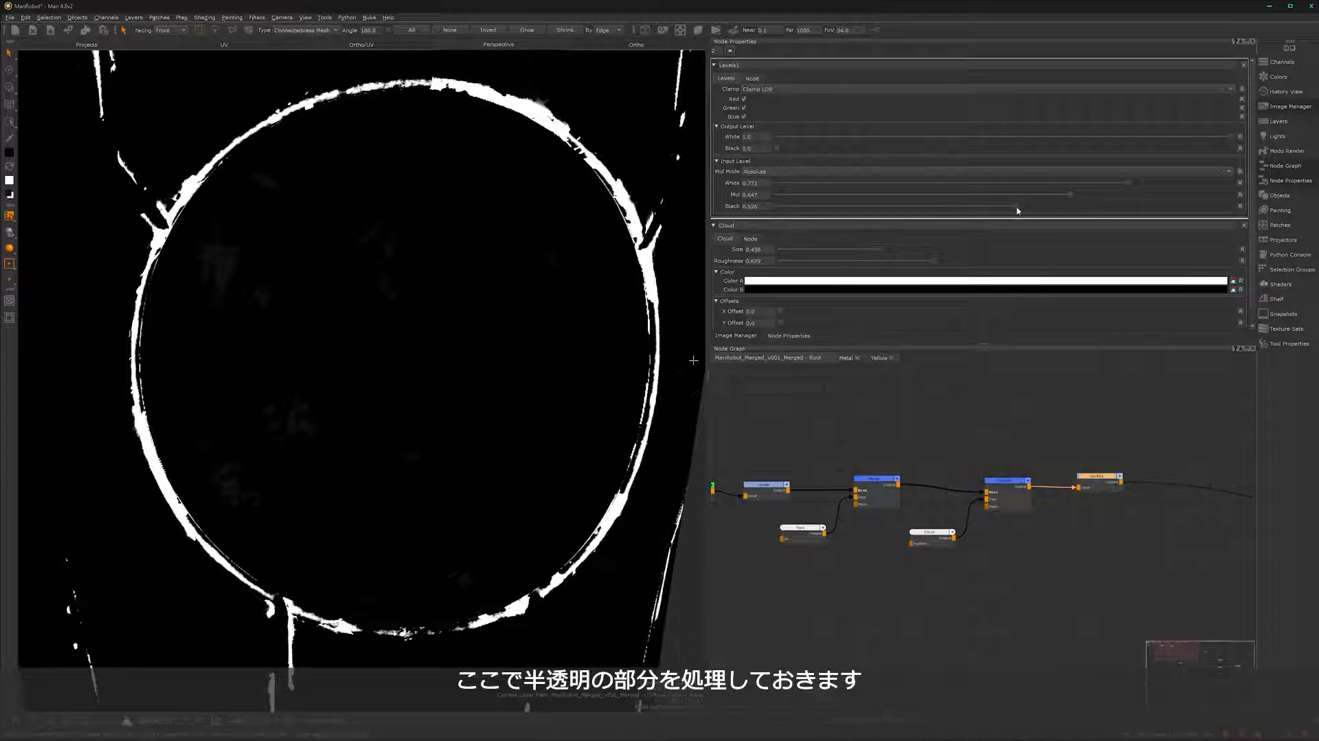
left_click_drag(1017, 207, 1036, 205)
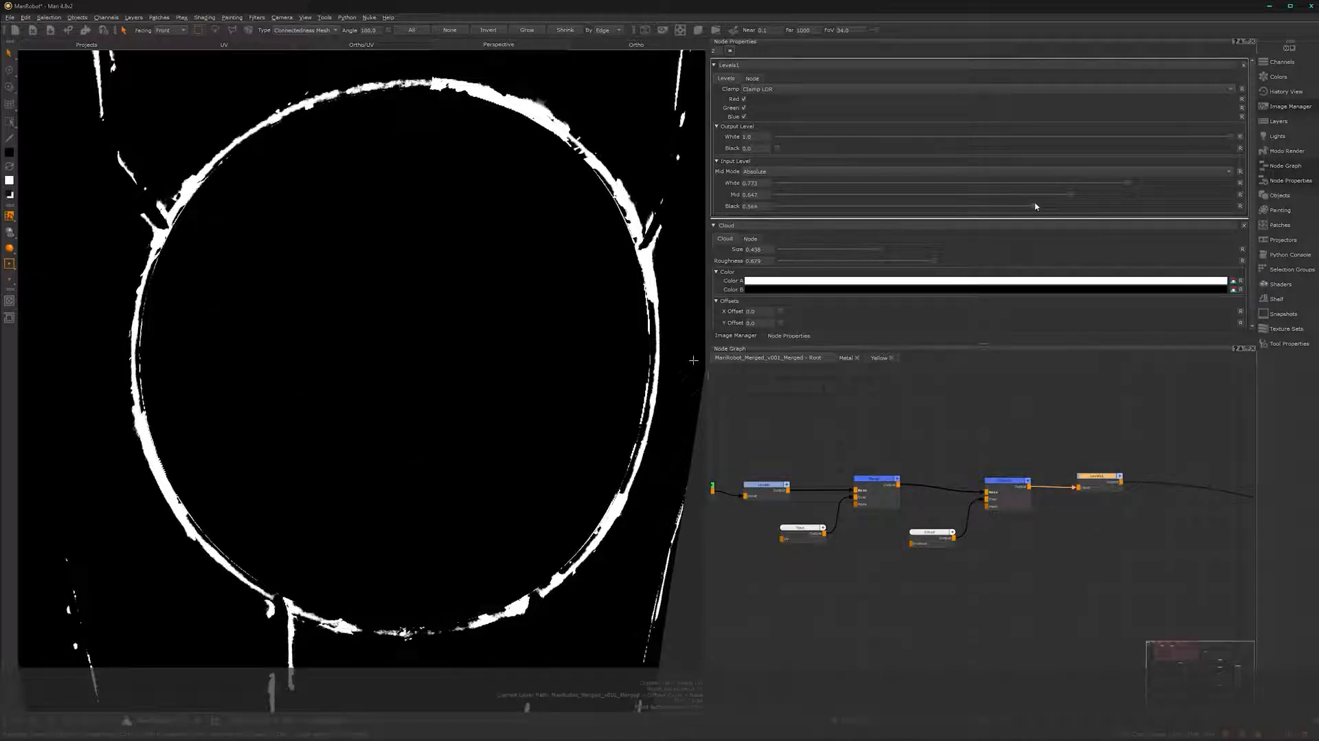
right_click_drag(471, 463, 395, 485, "alt")
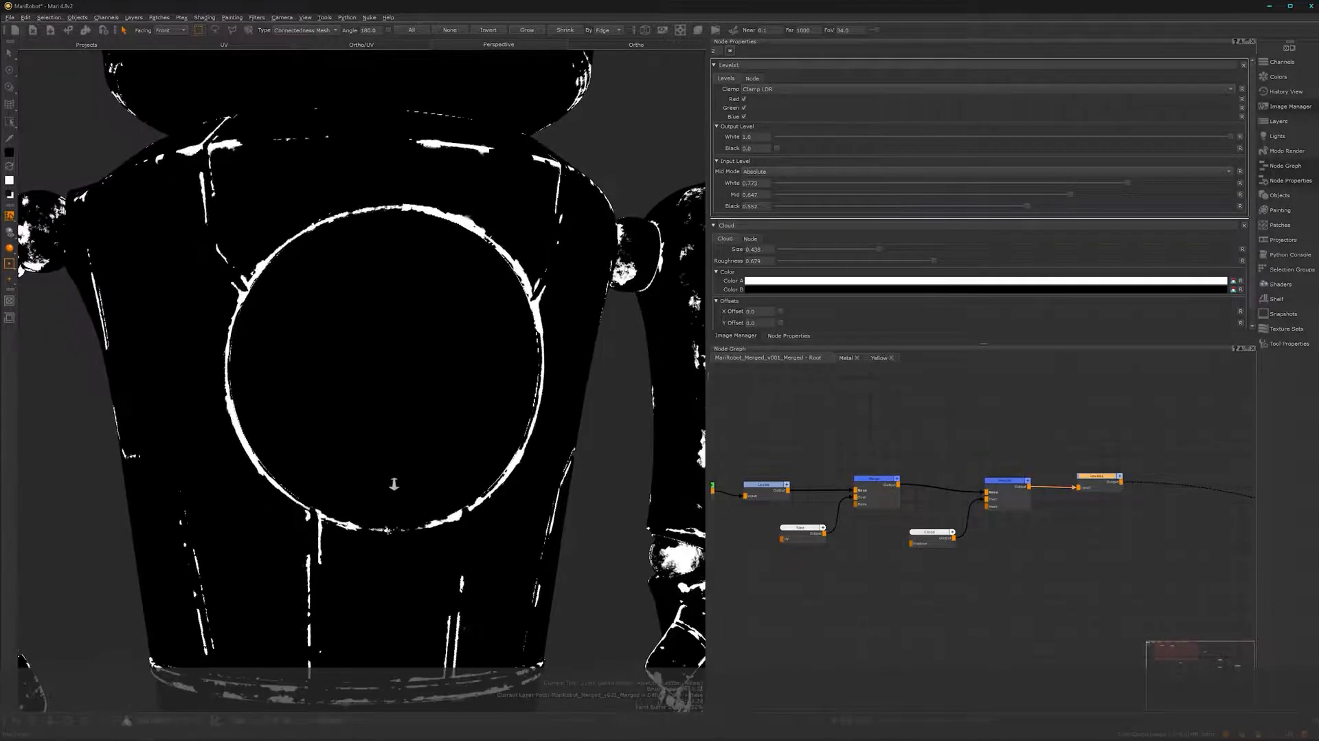
middle_click_drag(445, 428, 512, 469, "alt")
left_click_drag(512, 469, 459, 480, "alt")
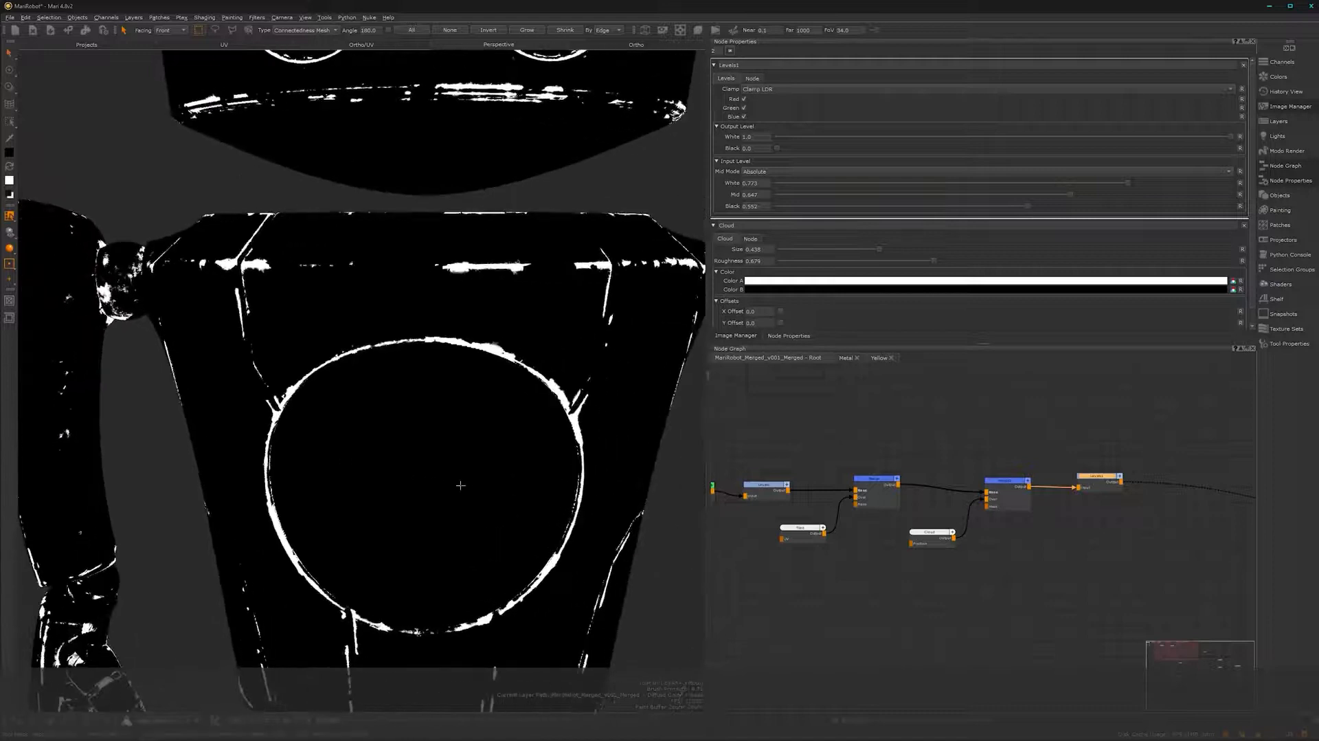
- Shift the Curvature source, filter and first Levels nodes away from the first Merge node to make room in the chain
scroll(910, 605, "down", 2)
middle_click_drag(911, 605, 1118, 628)
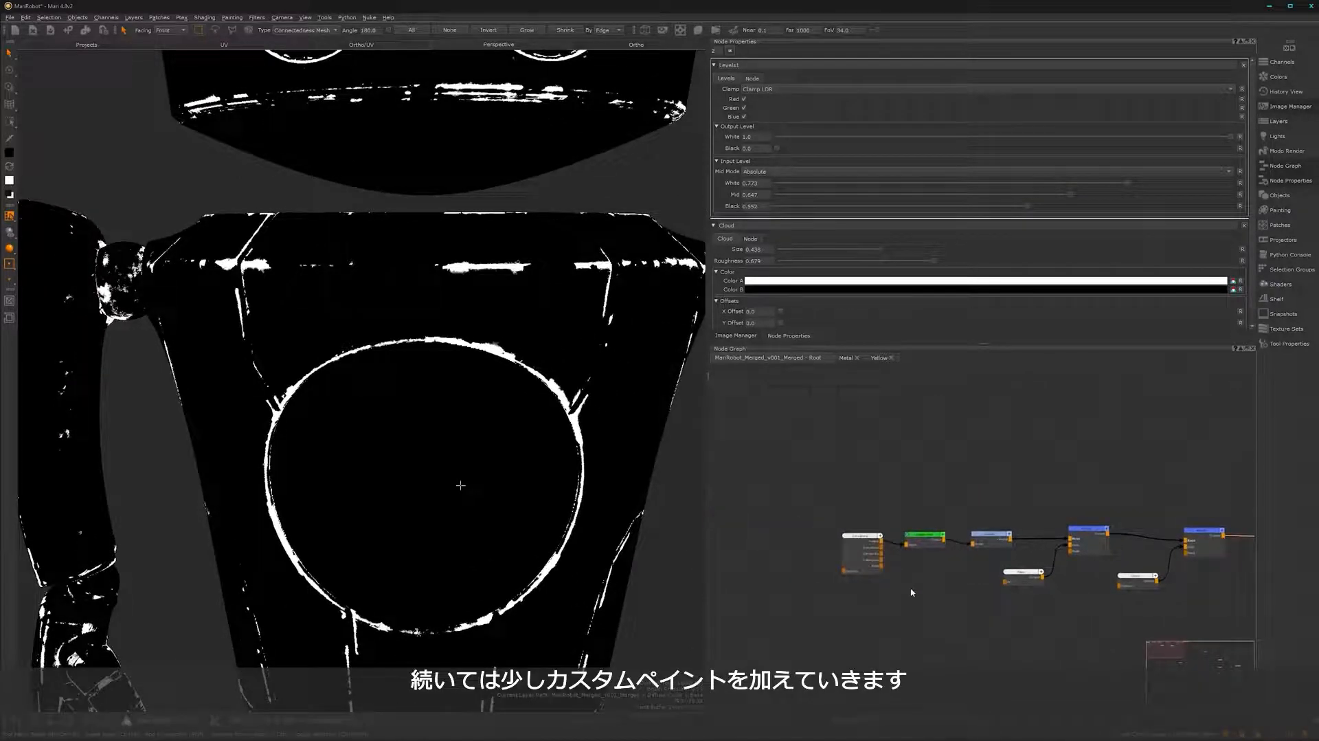
mouse_move(937, 541)
middle_mouse_down()
mouse_move(979, 529)
mouse_move(920, 527)
middle_mouse_up()
scroll(921, 526, "up", 2)
left_click_drag(984, 470, 807, 547)
left_click_drag(998, 520, 844, 519)
left_click(845, 489)
- Insert a new Merge node directly after the first Levels node and space it evenly in the chain
left_click(838, 518)
key("m")
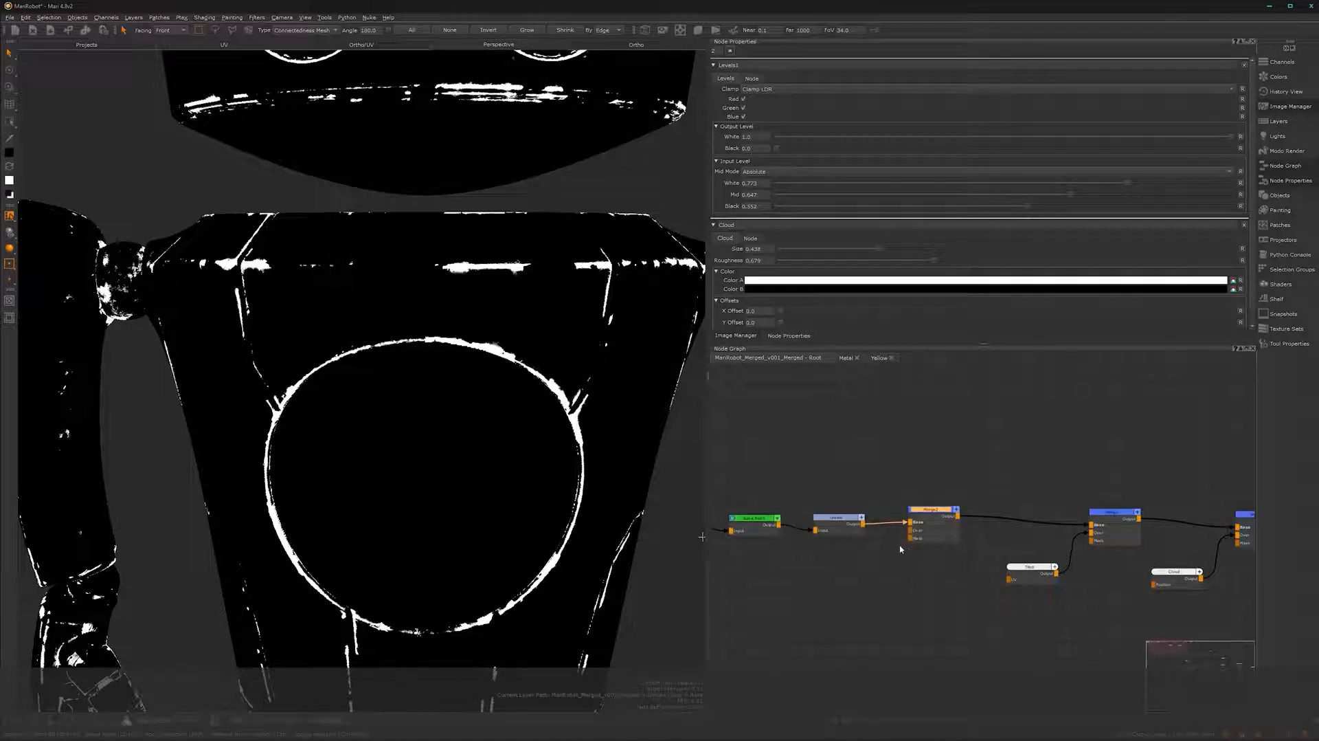
left_click_drag(936, 518, 953, 521)
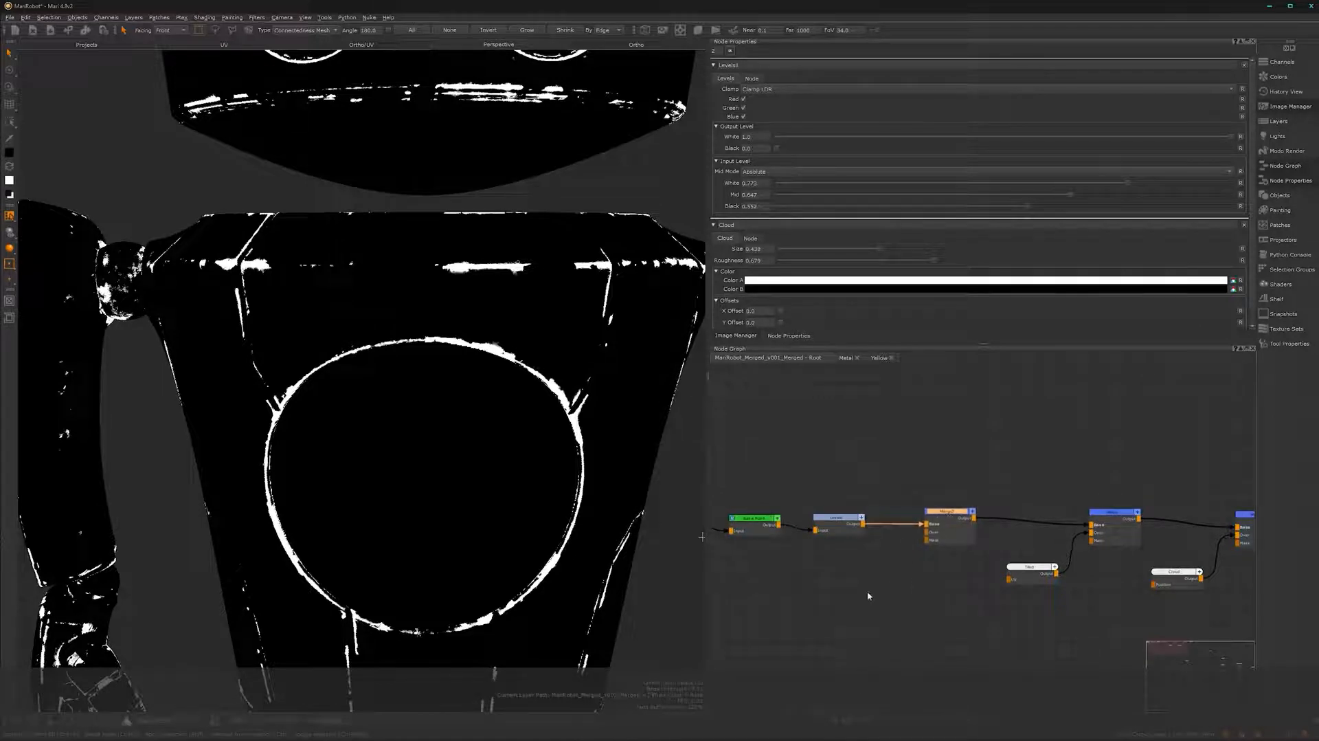
- Add a 4096 x 4096 scalar-data Paint node with black colour and zero alpha, and connect it to the new Merge node's Over input
left_click(870, 597)
key("p")
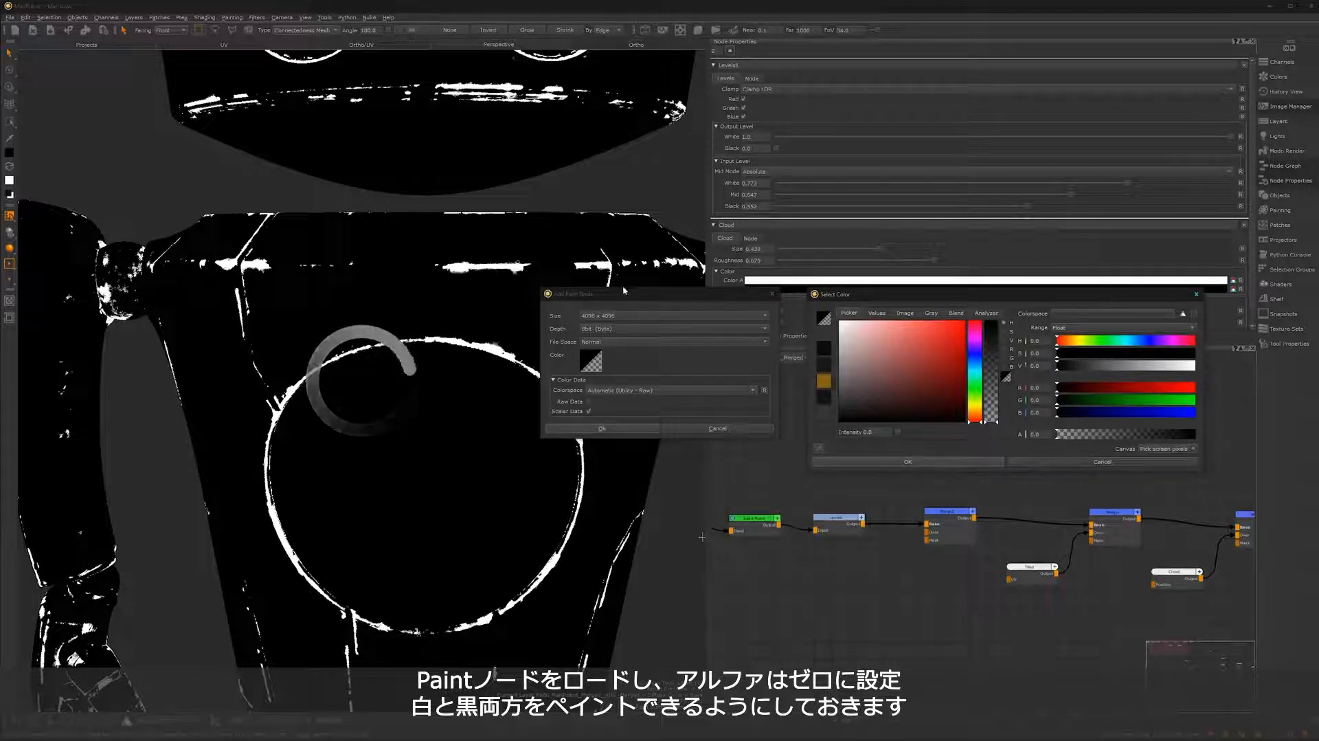
left_click(914, 461)
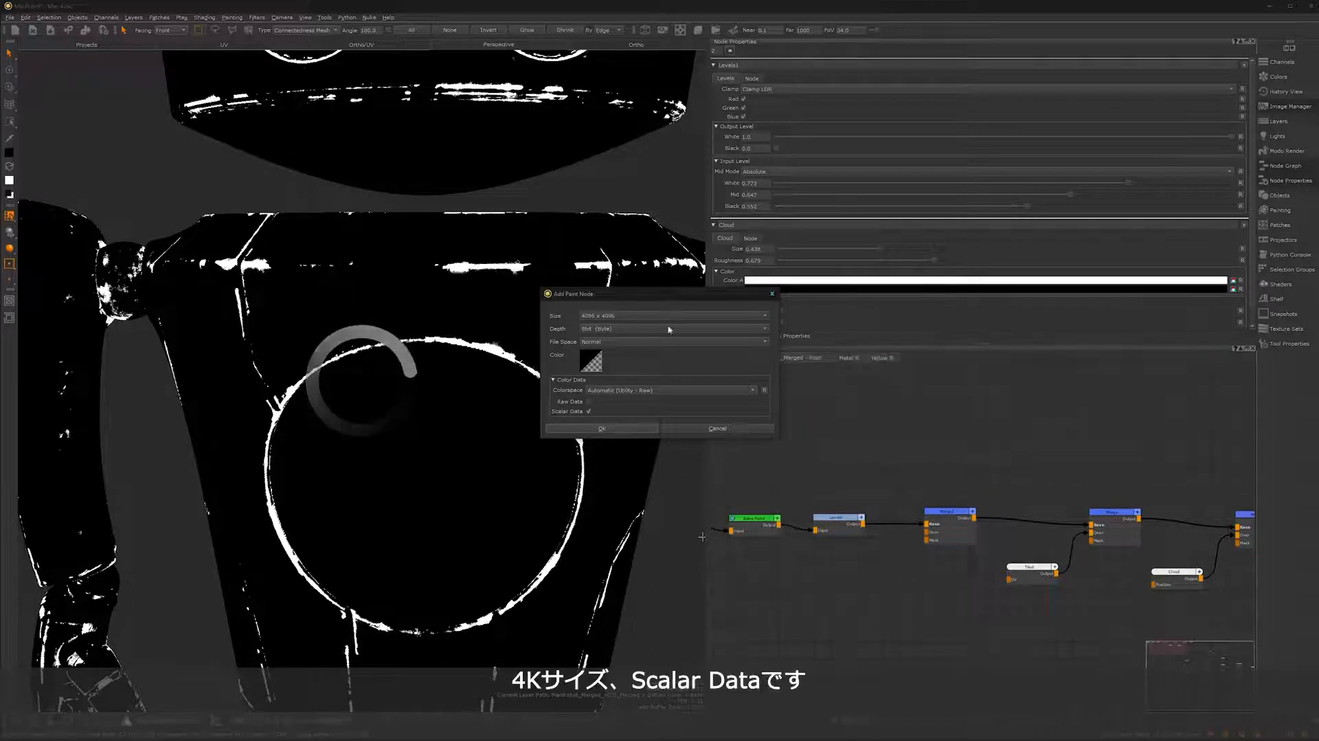
left_click(617, 428)
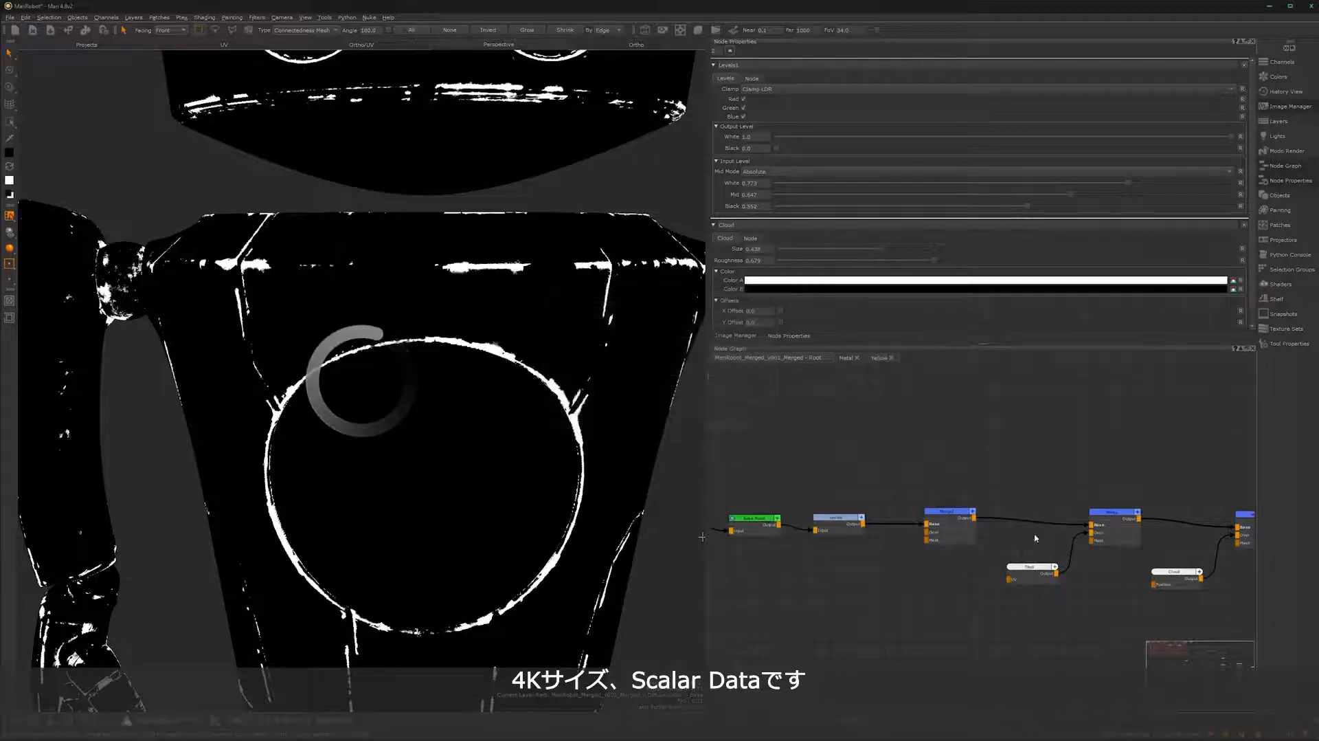
left_click_drag(914, 604, 927, 532)
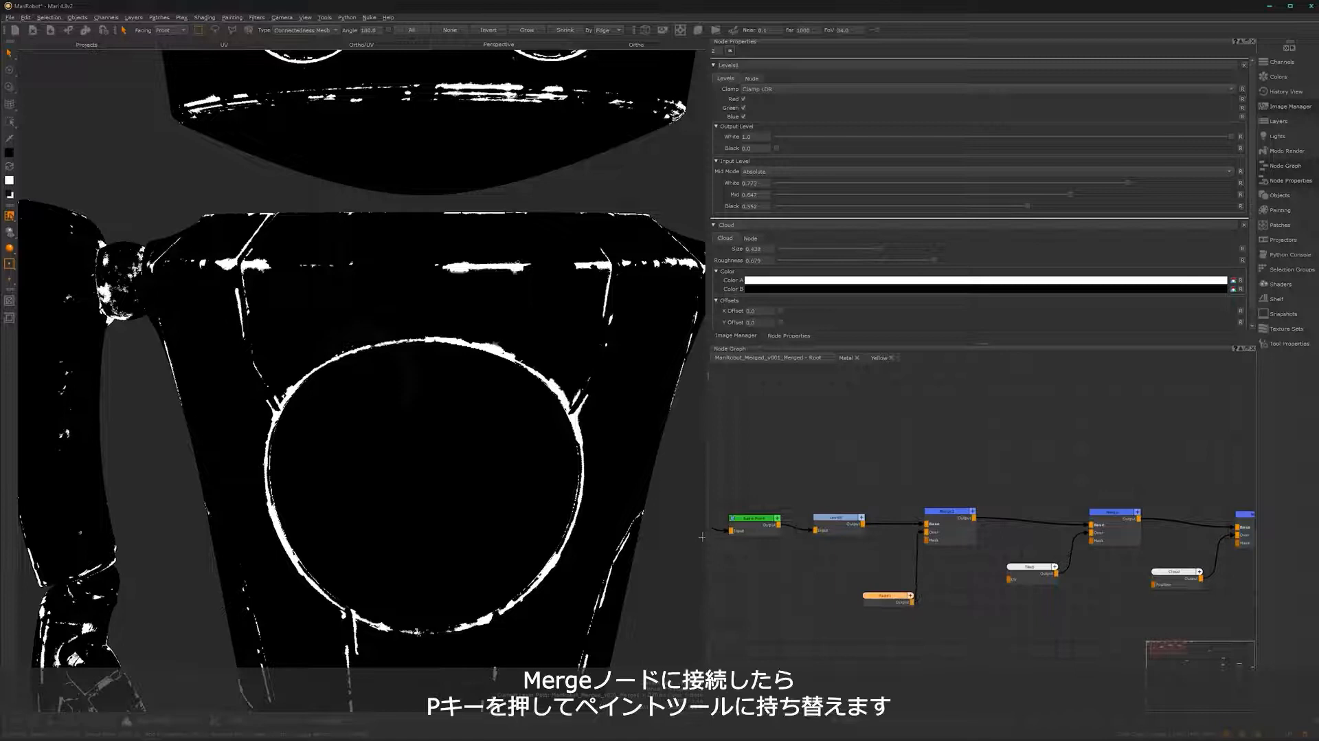
- Switch to the Paint tool and load the ragged metal brush from the shelf's Hard Surface Brushes
middle_click_drag(550, 444, 520, 406, "alt")
left_click_drag(549, 440, 574, 479, "alt")
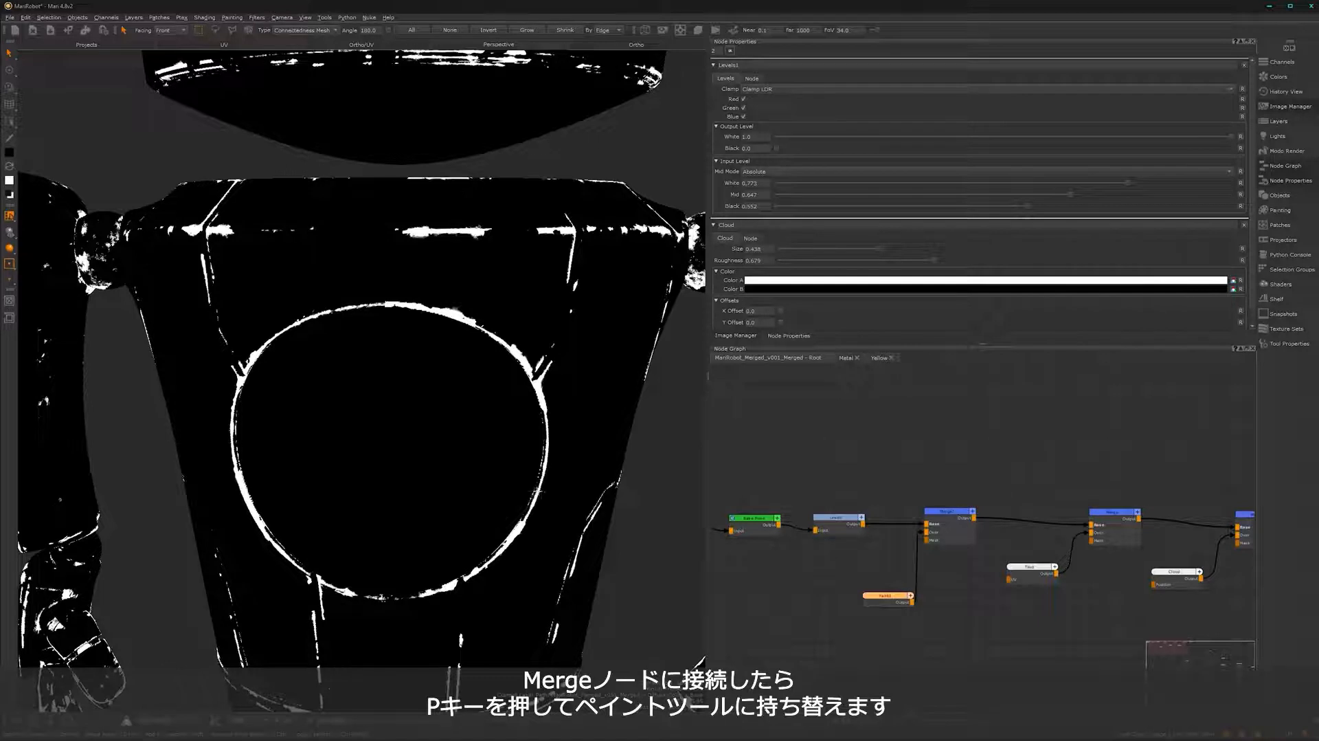
key("p")
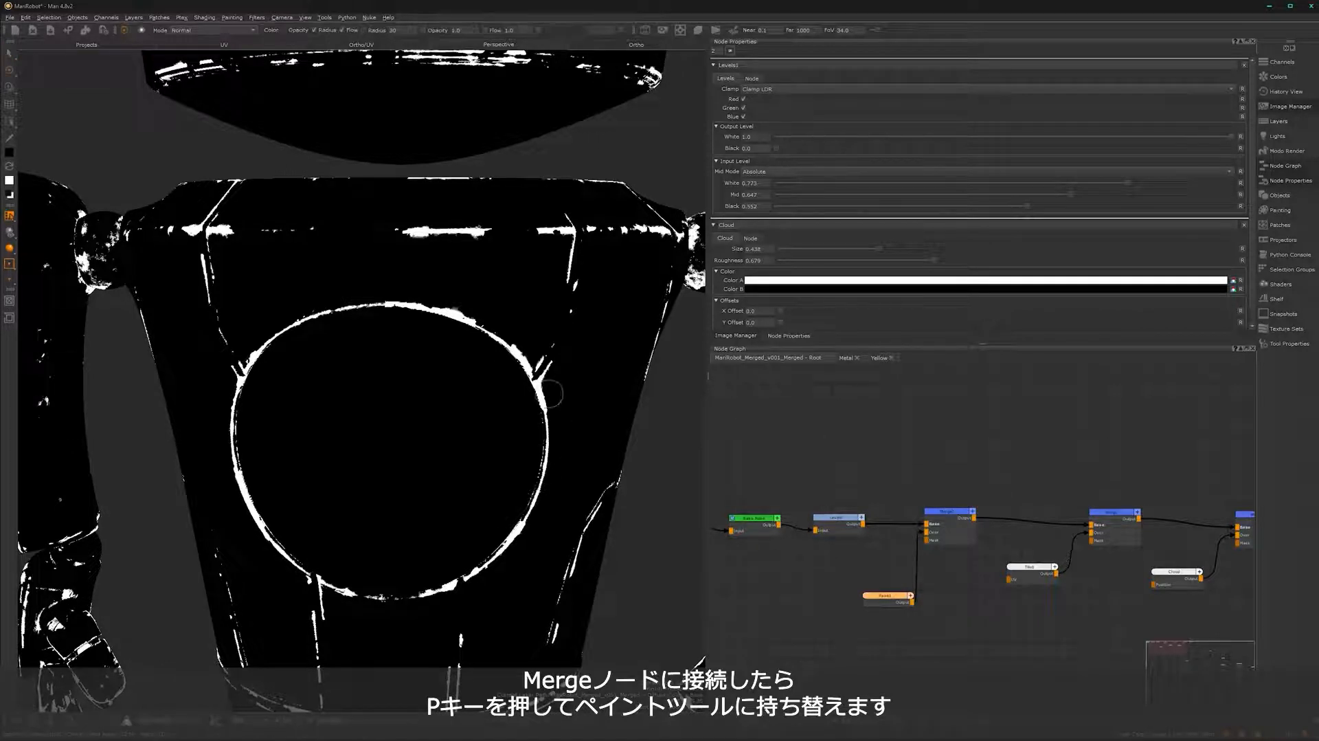
left_click_drag(502, 462, 522, 413, "alt")
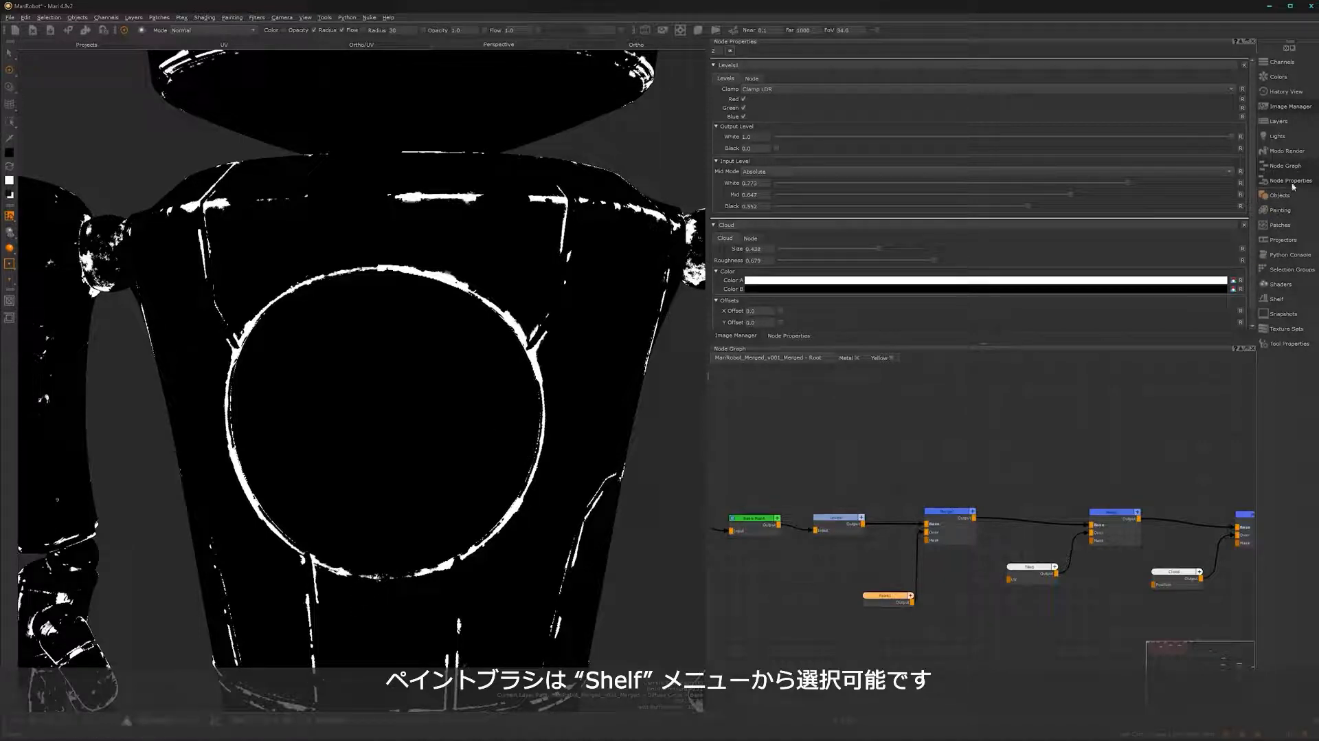
left_click(1281, 301)
left_click(762, 298)
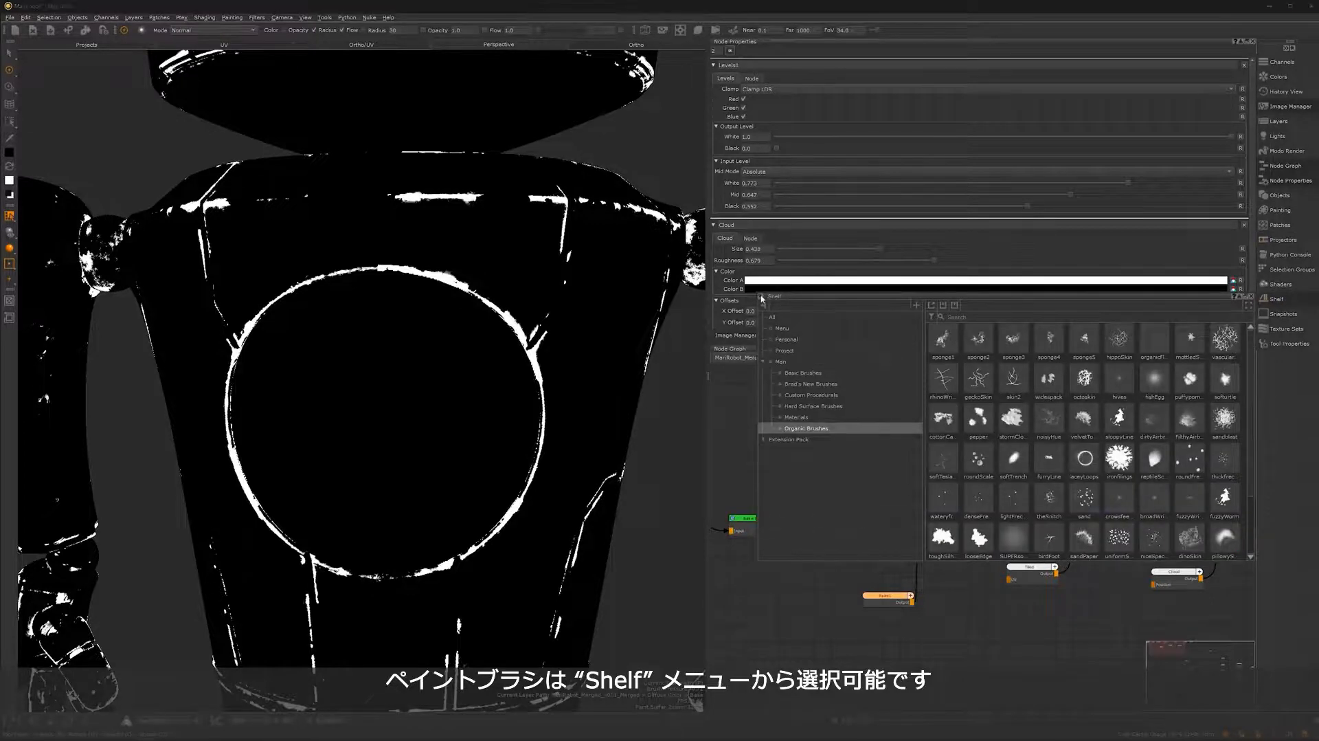
left_click(811, 406)
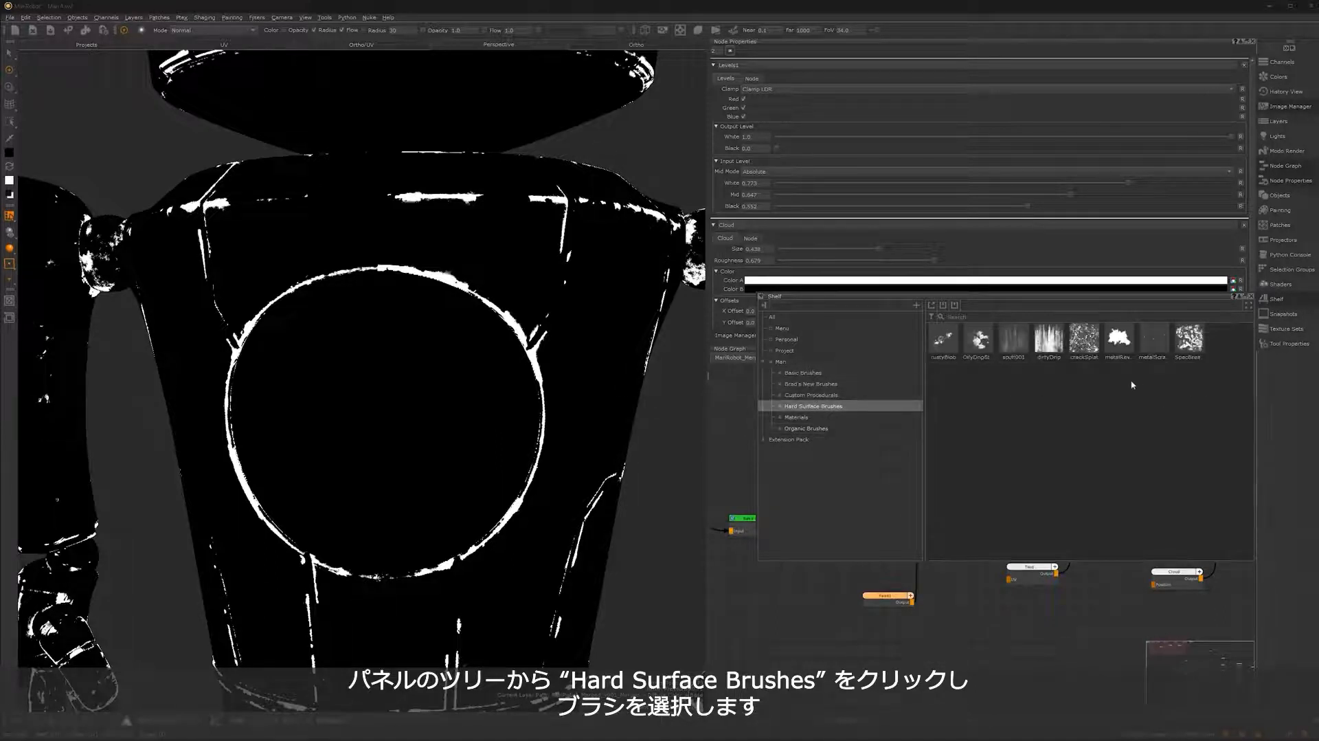
left_click(1117, 346)
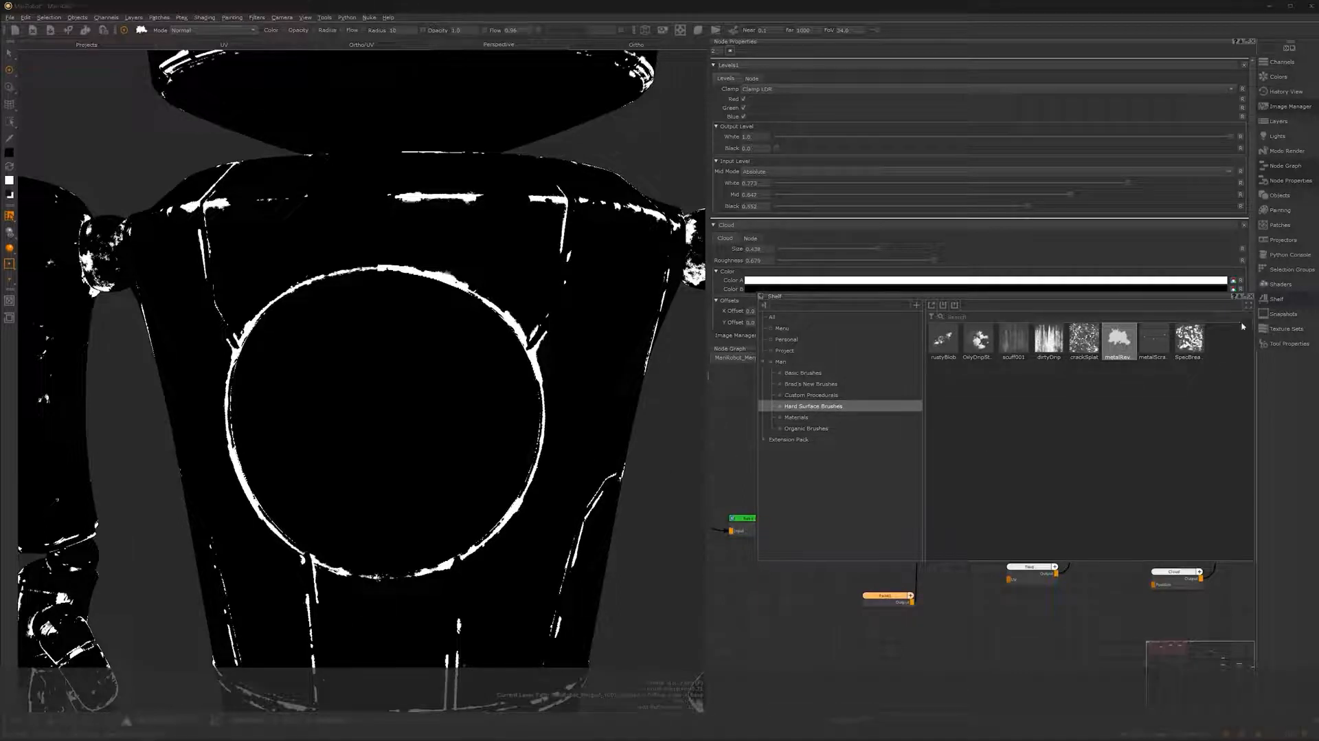
left_click(1250, 298)
- Maximize the viewport around the robot's chest and enlarge the brush radius to about 55
middle_click_drag(505, 459, 537, 448, "alt")
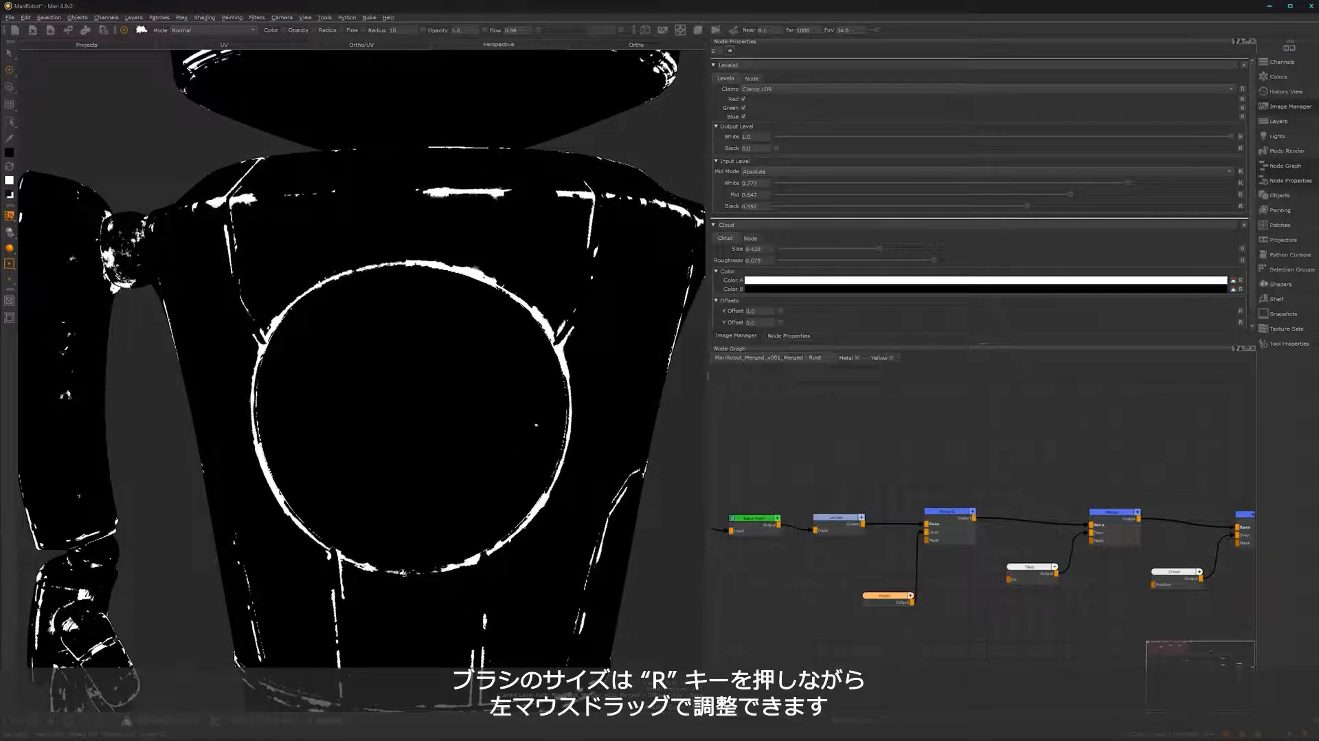
key("space")
right_click_drag(741, 460, 840, 447, "alt")
middle_click_drag(777, 451, 673, 500, "alt")
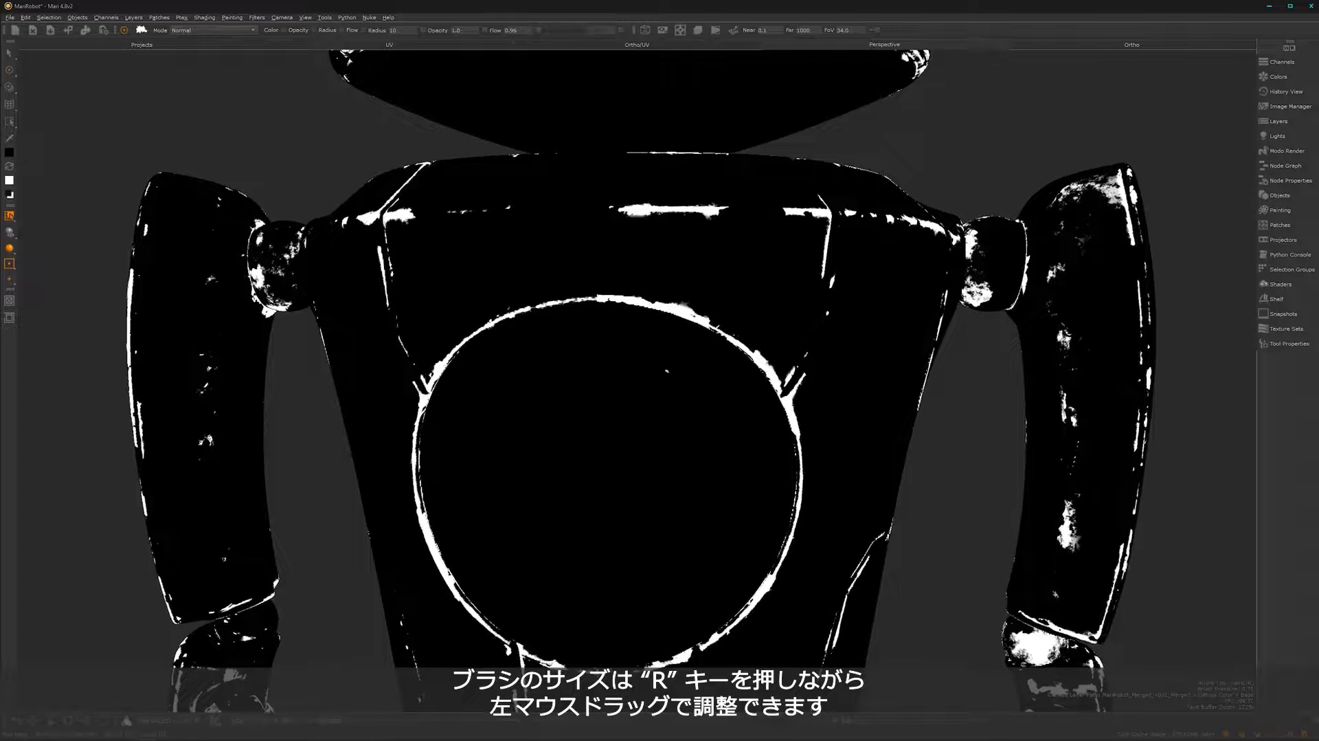
key("r")
left_click_drag(664, 360, 766, 361)
left_click_drag(664, 363, 686, 358)
mouse_move(650, 381)
left_mouse_down()
mouse_move(679, 380)
mouse_move(630, 380)
mouse_move(872, 380)
mouse_move(618, 380)
left_mouse_up()
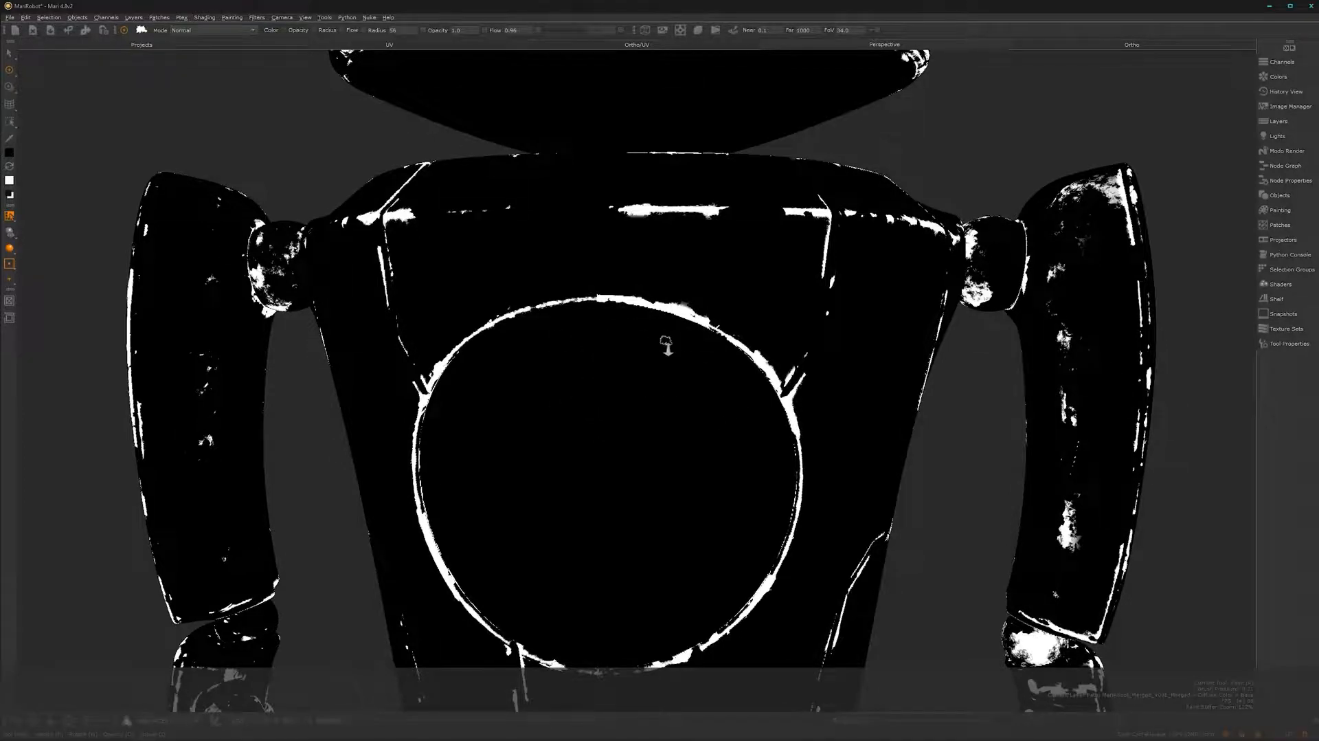
- Try painting with black across the upper edge of the chest ring to cut a gap in its damage
scroll(719, 345, "up", 3)
middle_click_drag(672, 415, 672, 409, "alt")
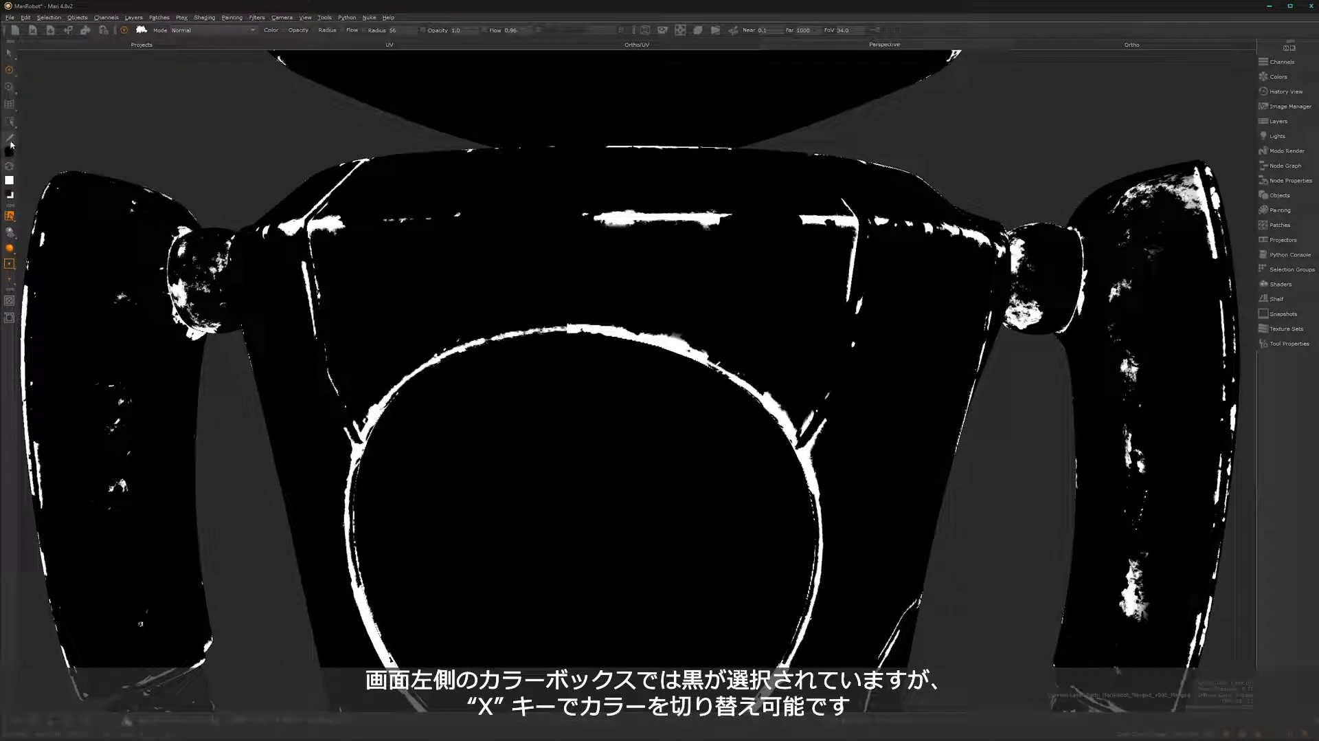
key("x")
key("x")
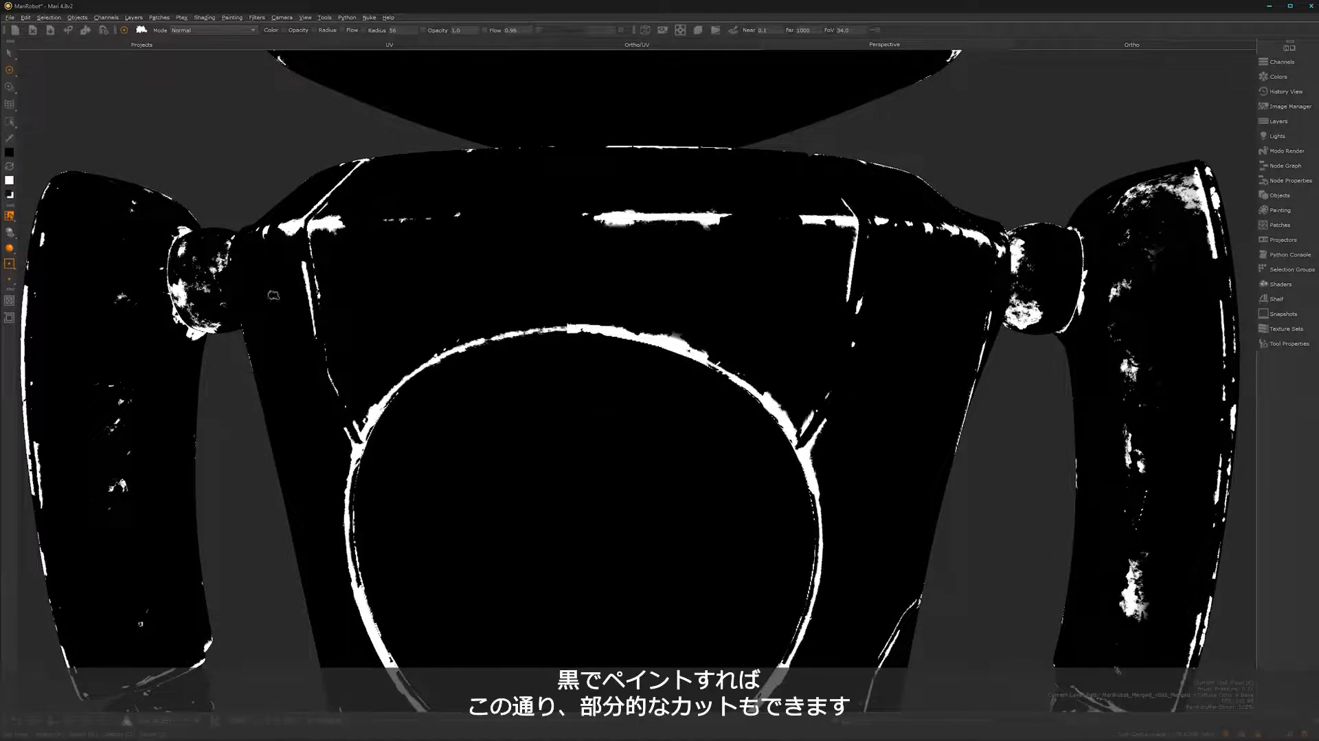
middle_click_drag(589, 448, 594, 459, "alt")
right_click_drag(612, 418, 697, 413, "alt")
middle_click_drag(611, 427, 601, 500, "alt")
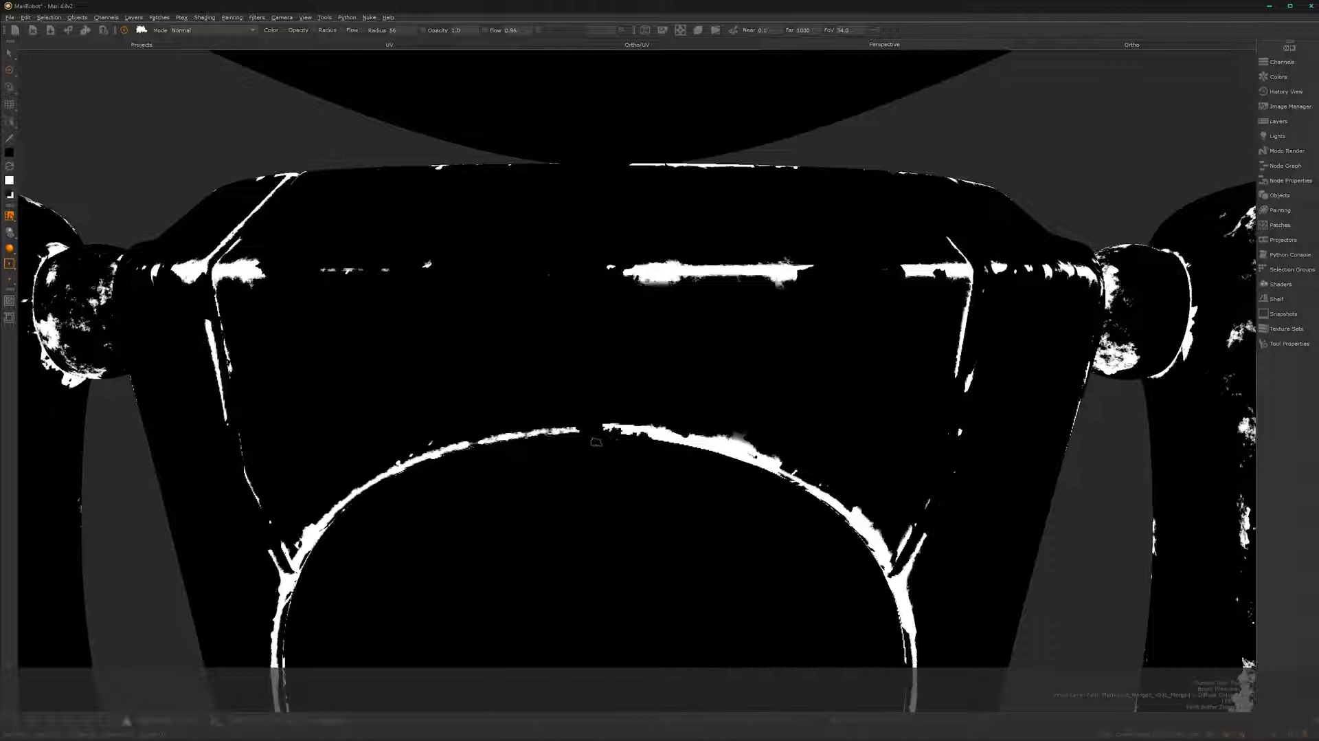
left_click_drag(610, 430, 600, 434)
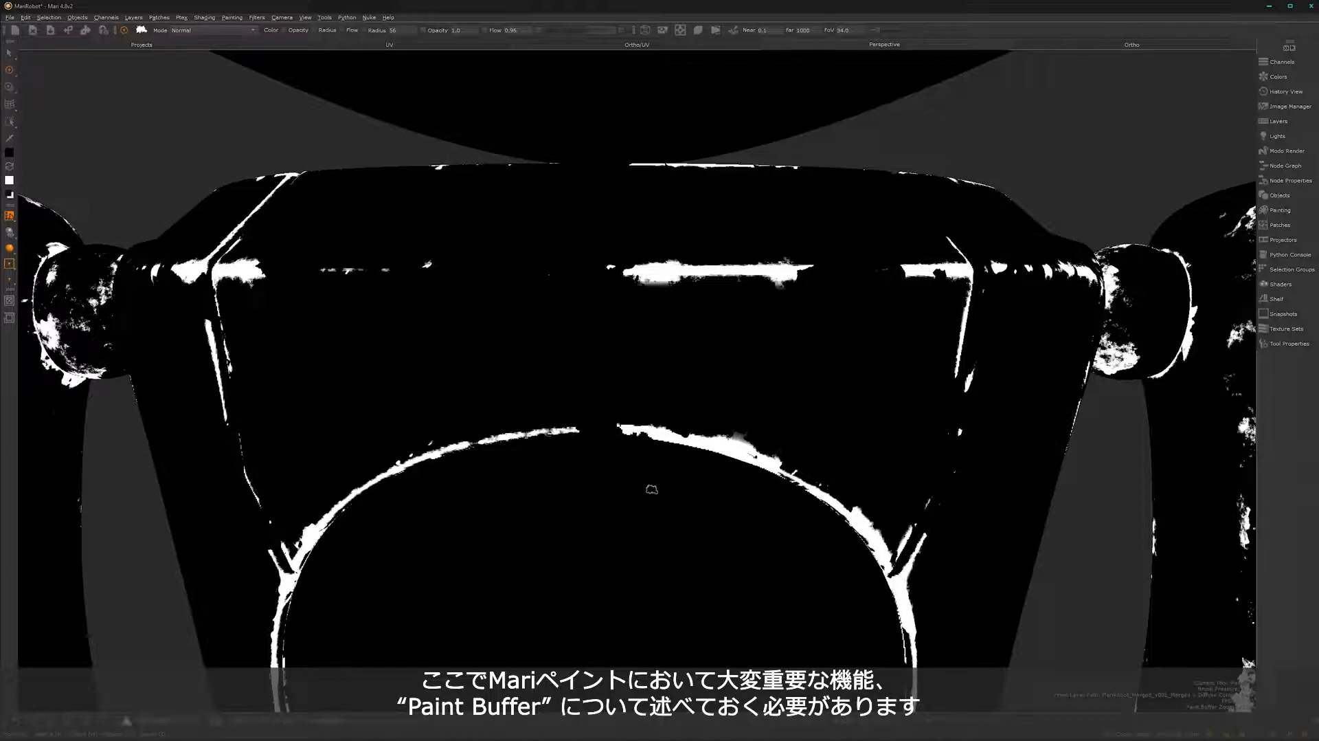
middle_click_drag(636, 455, 600, 446, "alt")
right_click_drag(601, 446, 665, 463, "alt")
middle_click_drag(665, 463, 594, 447, "alt")
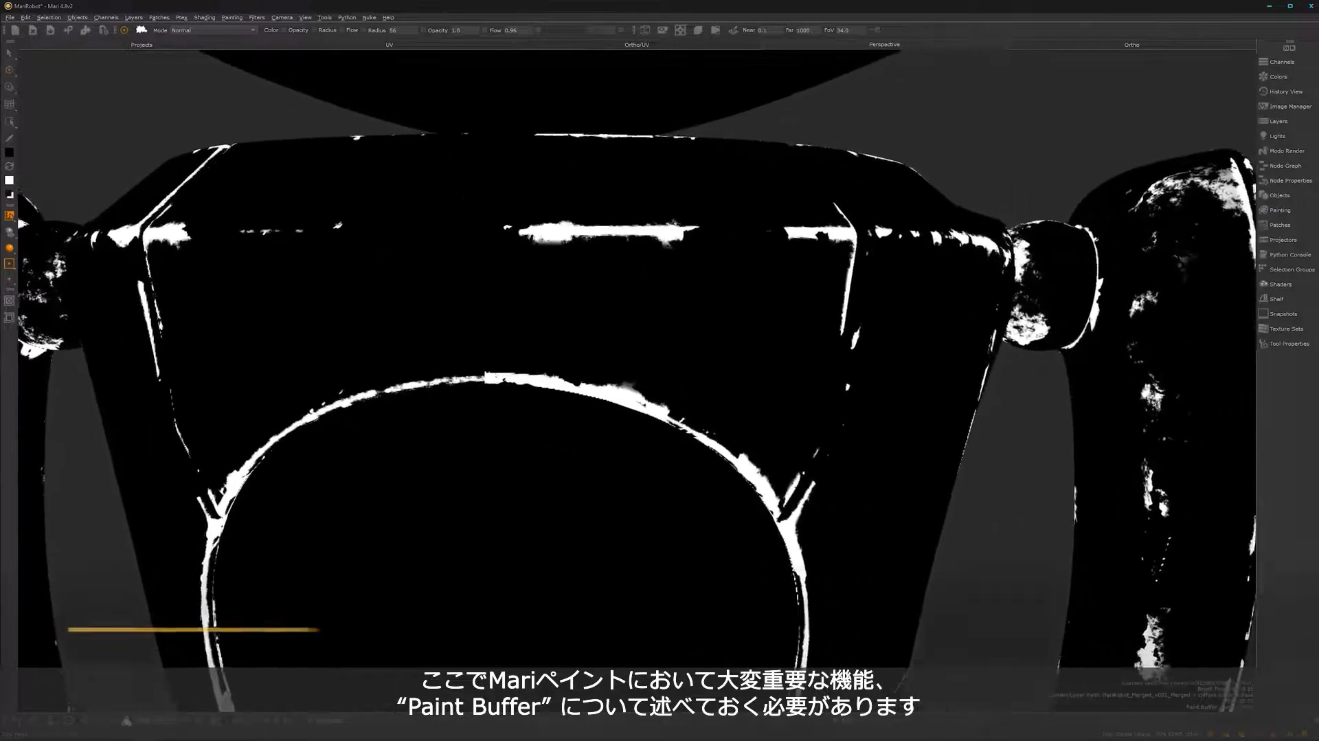
- Enlarge the brush radius to about 235 and try painting a wide black gap across the top of the chest ring
left_click_drag(593, 446, 604, 470, "alt")
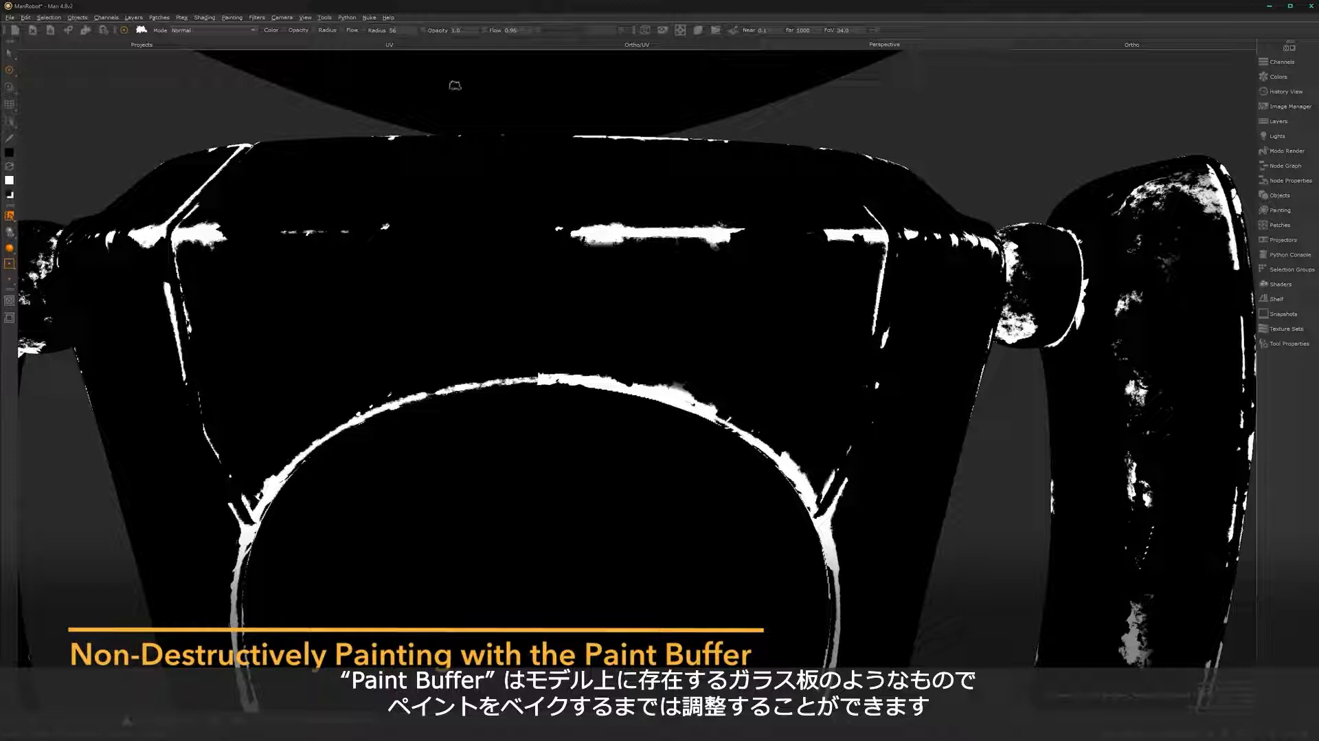
key("r")
left_click_drag(525, 490, 591, 489)
mouse_move(481, 385)
left_mouse_down()
mouse_move(603, 327)
mouse_move(642, 483)
mouse_move(601, 487)
left_mouse_up()
mouse_move(602, 487)
middle_mouse_down("alt")
mouse_move(707, 433)
mouse_move(604, 400)
mouse_move(666, 471)
mouse_move(589, 479)
middle_mouse_up("alt")
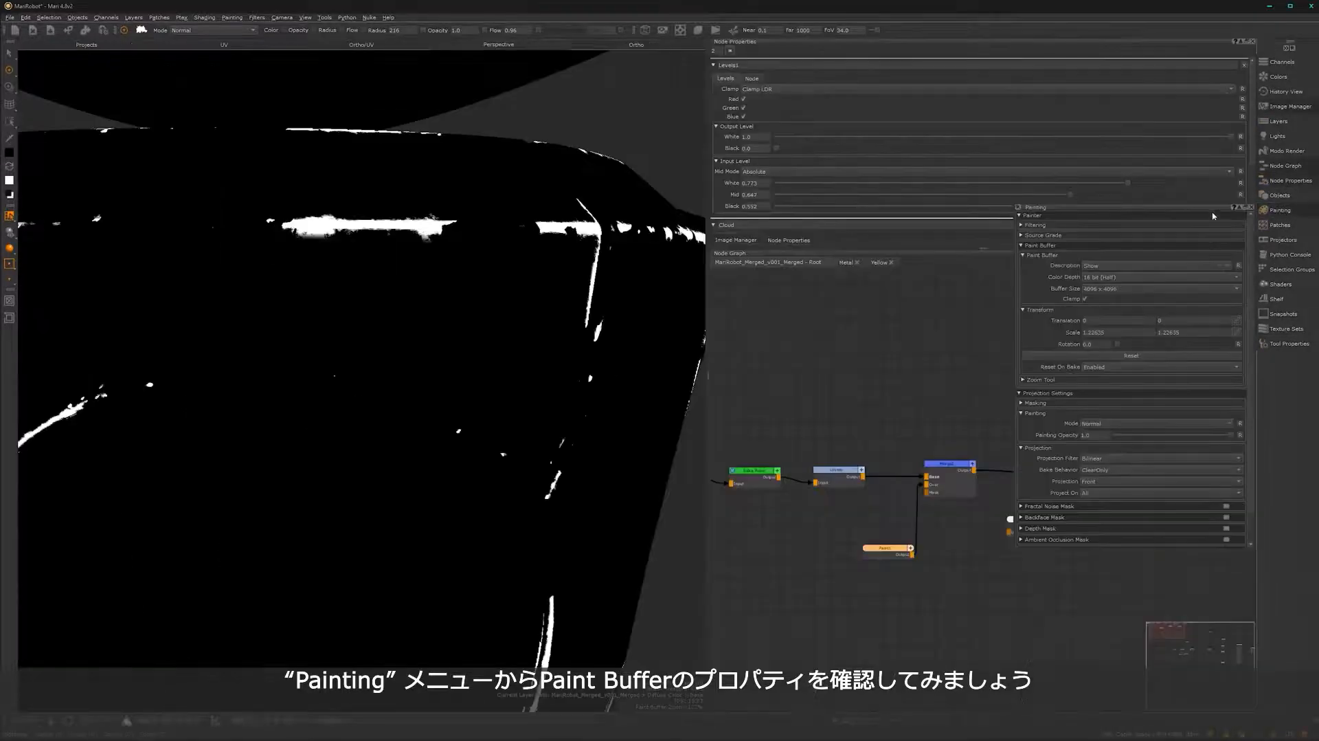
- Set the paint buffer's colour depth to 8 bit (Byte) and its Bake Behavior to ClearOnly
left_click(1281, 210)
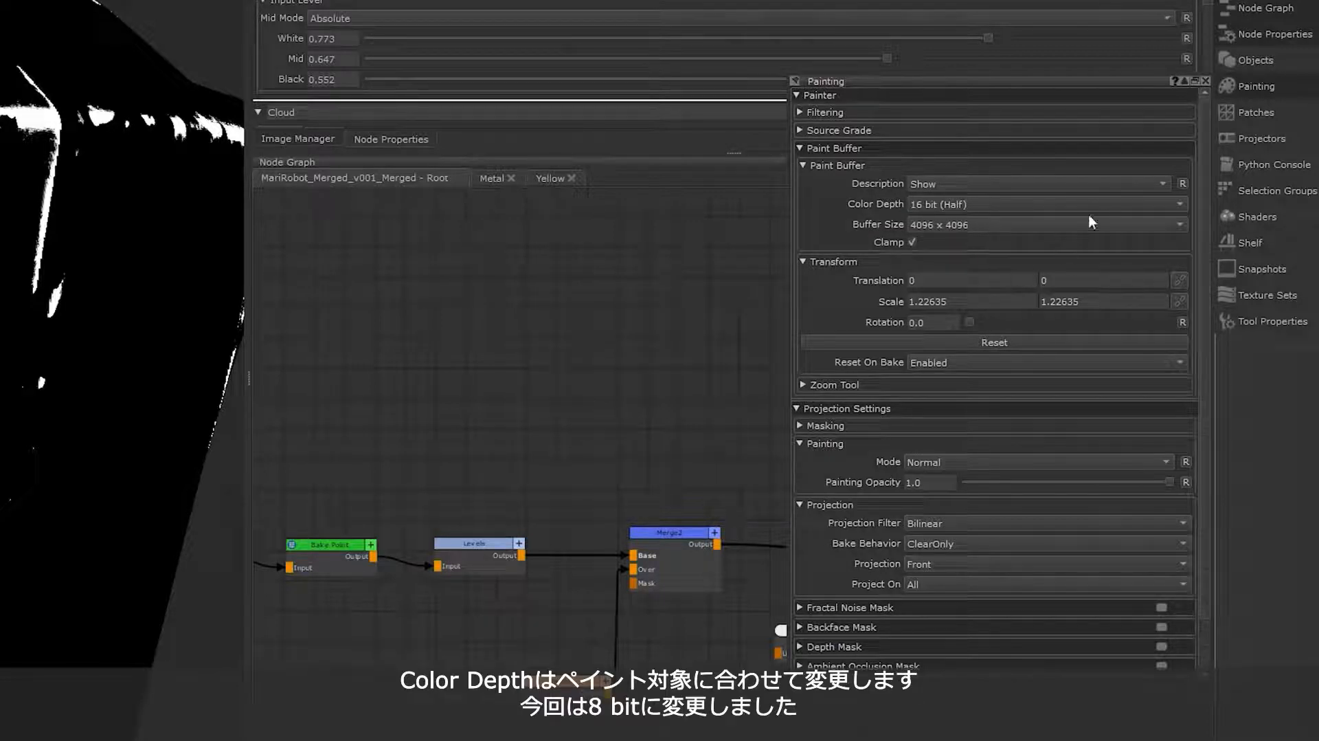
left_click(1056, 202)
left_click(1046, 187)
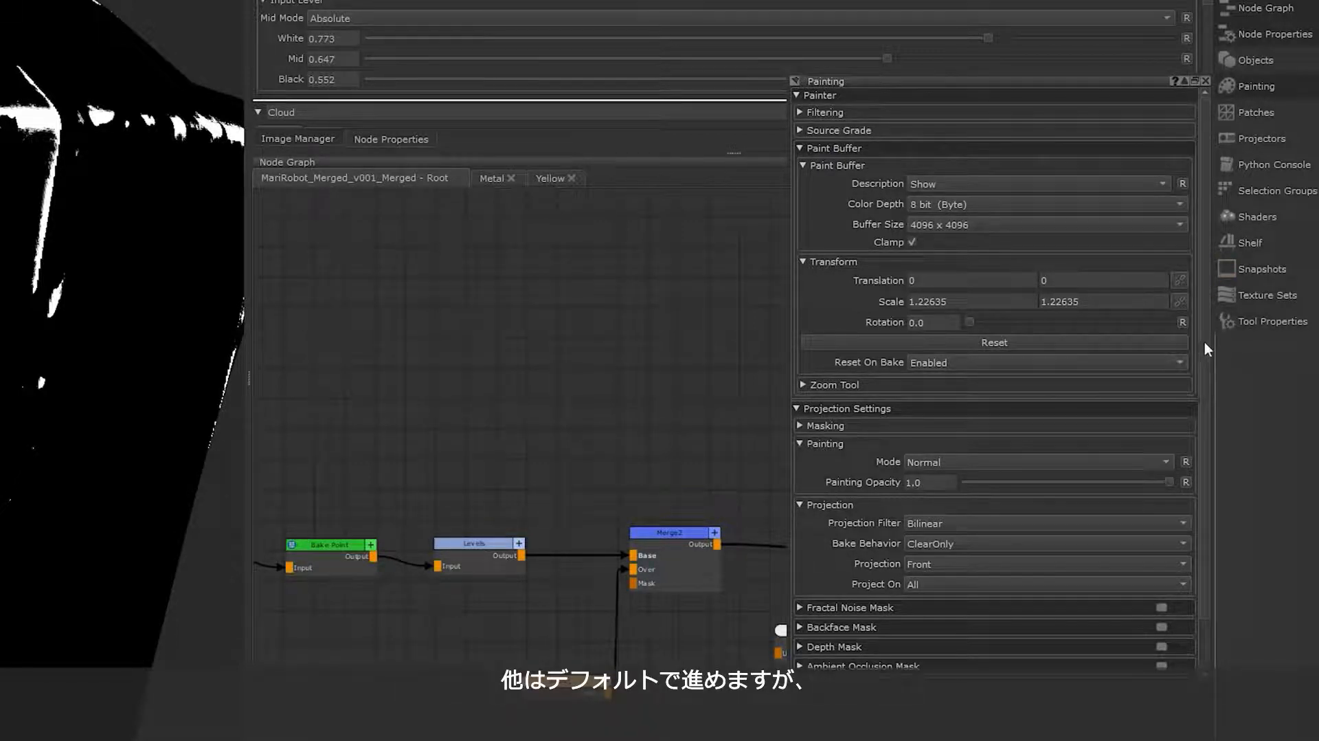
scroll(1204, 351, "down", 2)
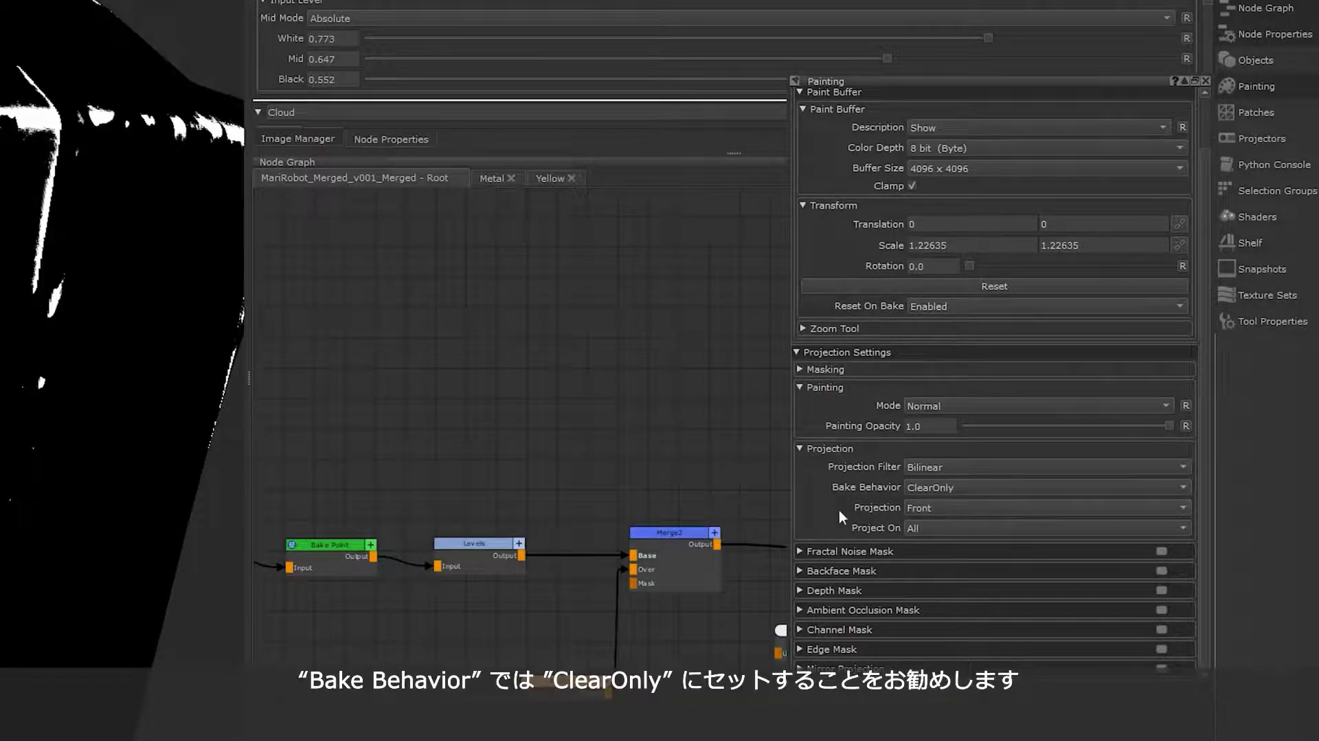
left_click(949, 486)
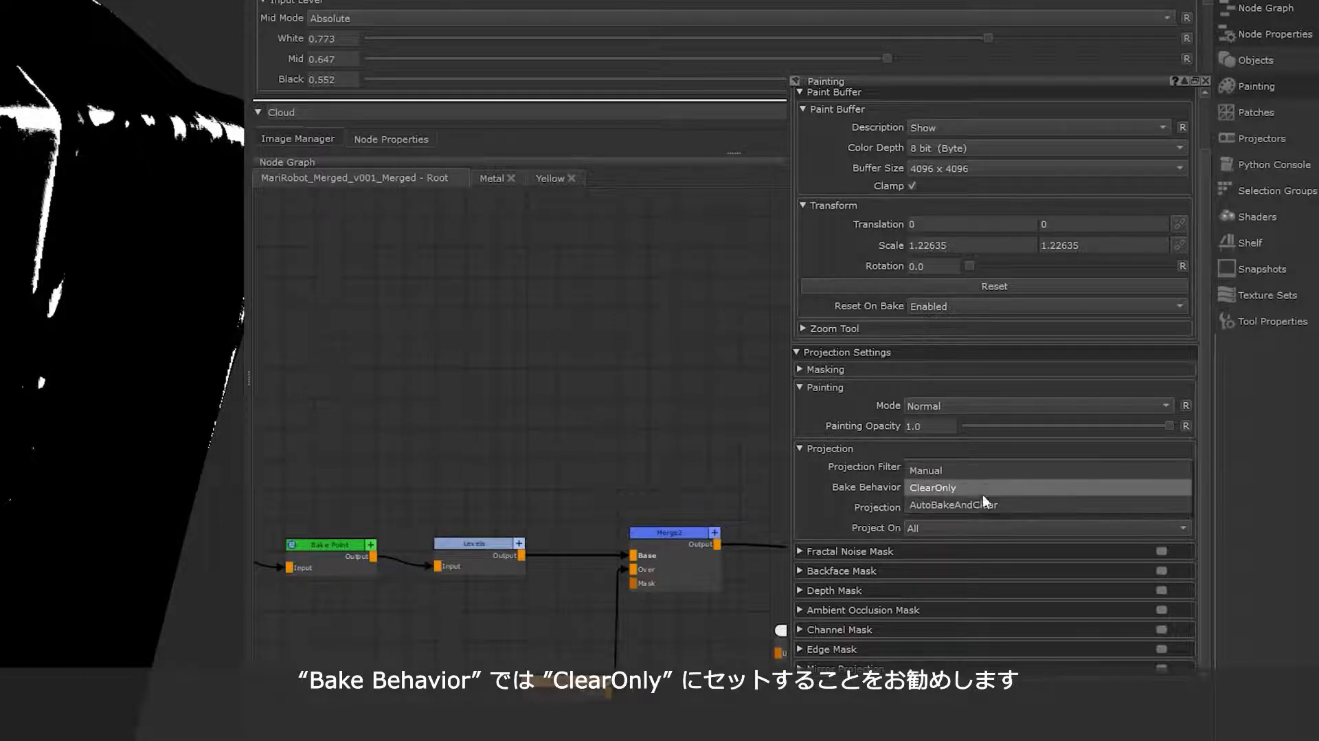
left_click(939, 488)
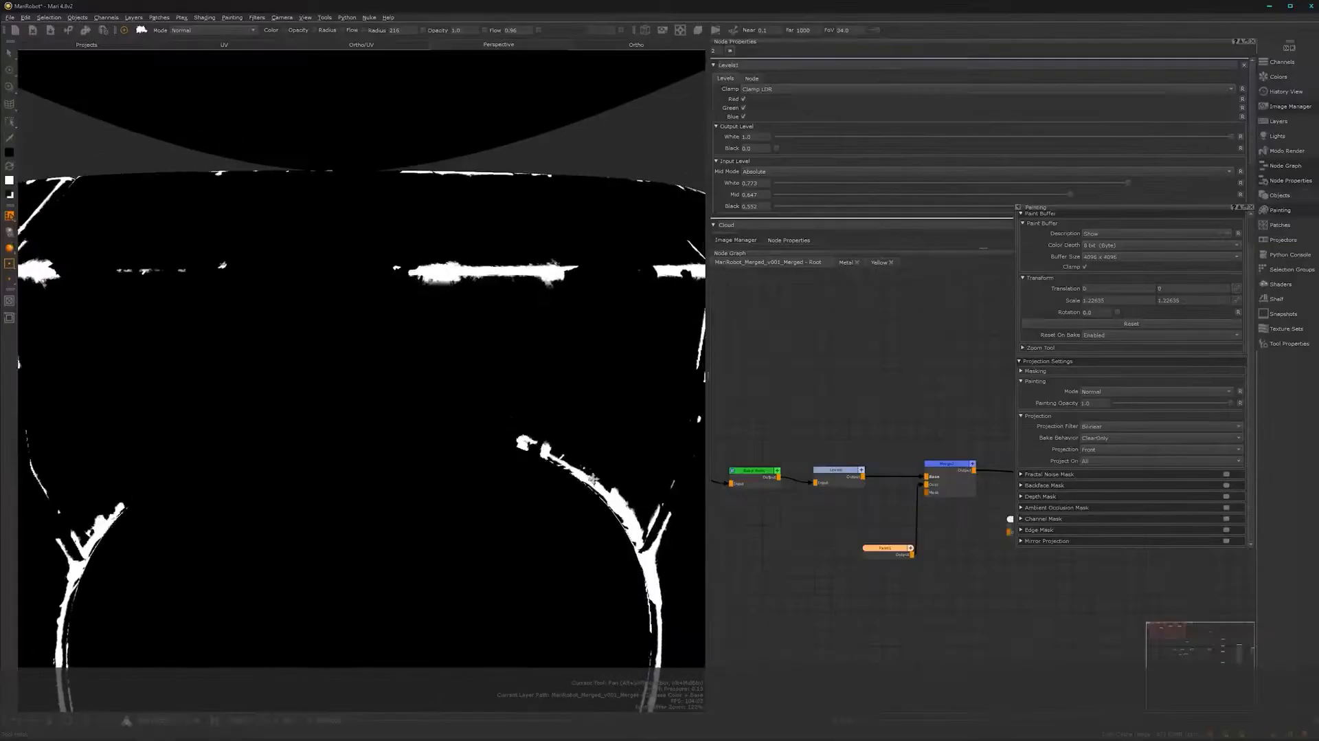
- Paint a black gap into the damage along the chest ring's upper edge
mouse_move(557, 409)
right_mouse_down("alt")
mouse_move(513, 473)
mouse_move(530, 477)
mouse_move(509, 481)
mouse_move(595, 476)
right_mouse_up("alt")
mouse_move(496, 478)
middle_mouse_down("alt")
mouse_move(471, 409)
mouse_move(377, 393)
middle_mouse_up("alt")
mouse_move(396, 453)
left_mouse_down()
mouse_move(383, 446)
mouse_move(456, 457)
mouse_move(485, 512)
left_mouse_up()
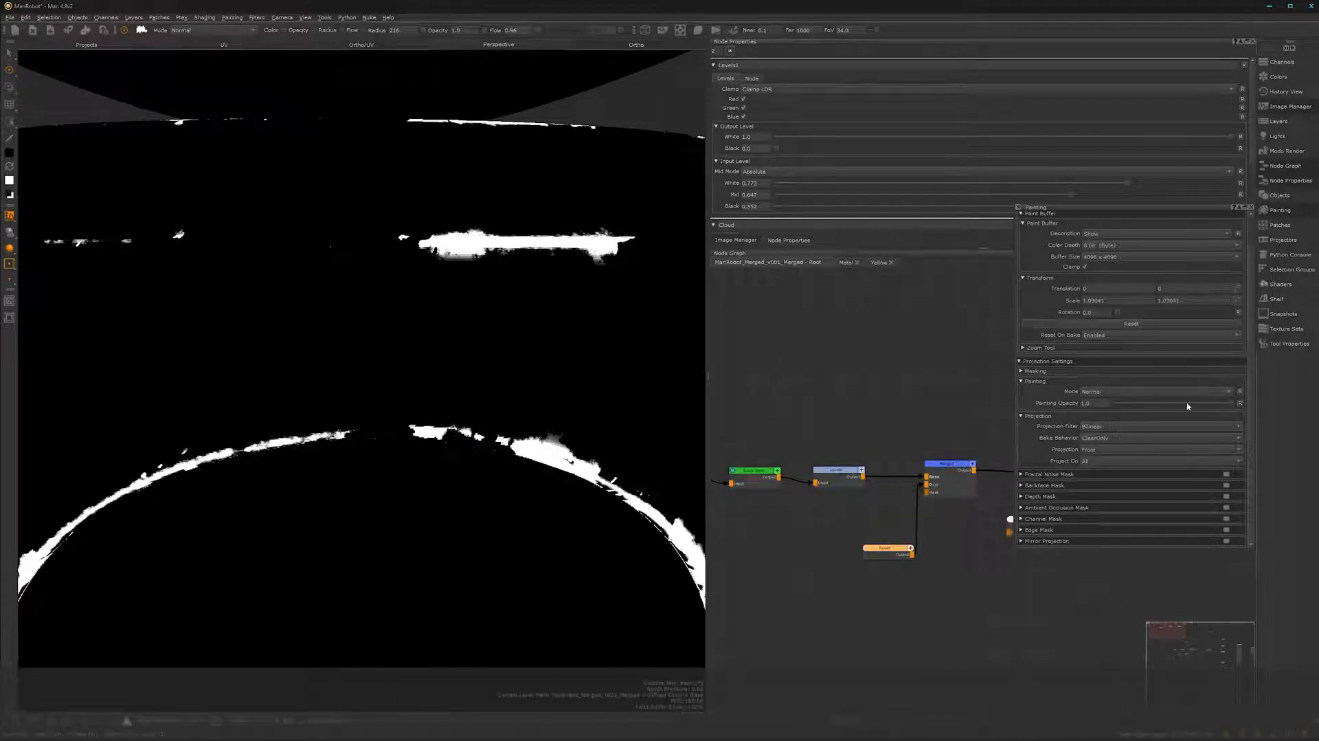
- Try the Manual Bake Behavior while turning the view around the chest, and set it back to ClearOnly
left_click(1144, 438)
left_click(1144, 430)
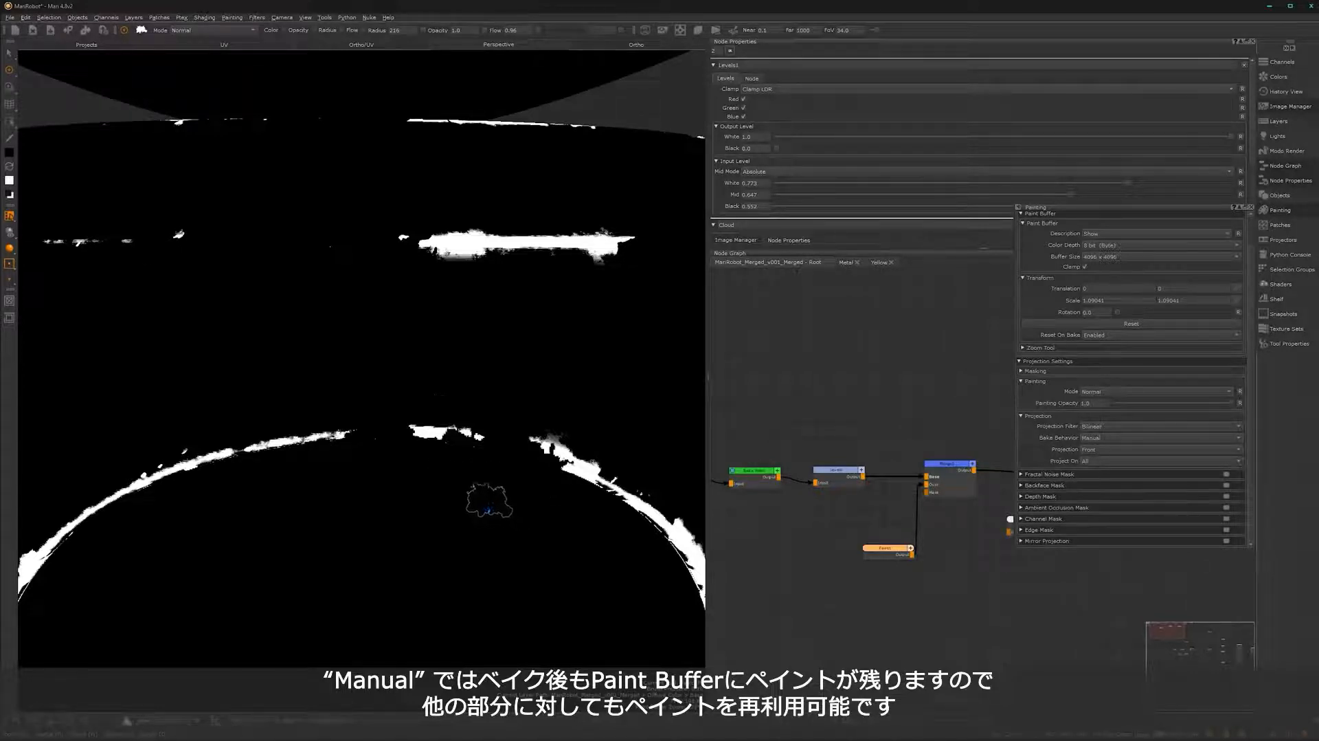
mouse_move(474, 493)
left_mouse_down("alt")
mouse_move(466, 477)
mouse_move(338, 497)
mouse_move(447, 536)
mouse_move(412, 421)
mouse_move(353, 465)
mouse_move(514, 551)
mouse_move(612, 479)
mouse_move(467, 494)
mouse_move(568, 517)
mouse_move(486, 465)
left_mouse_up("alt")
mouse_move(460, 548)
left_mouse_down("alt")
mouse_move(512, 529)
mouse_move(551, 559)
mouse_move(481, 560)
mouse_move(501, 491)
mouse_move(416, 512)
left_mouse_up("alt")
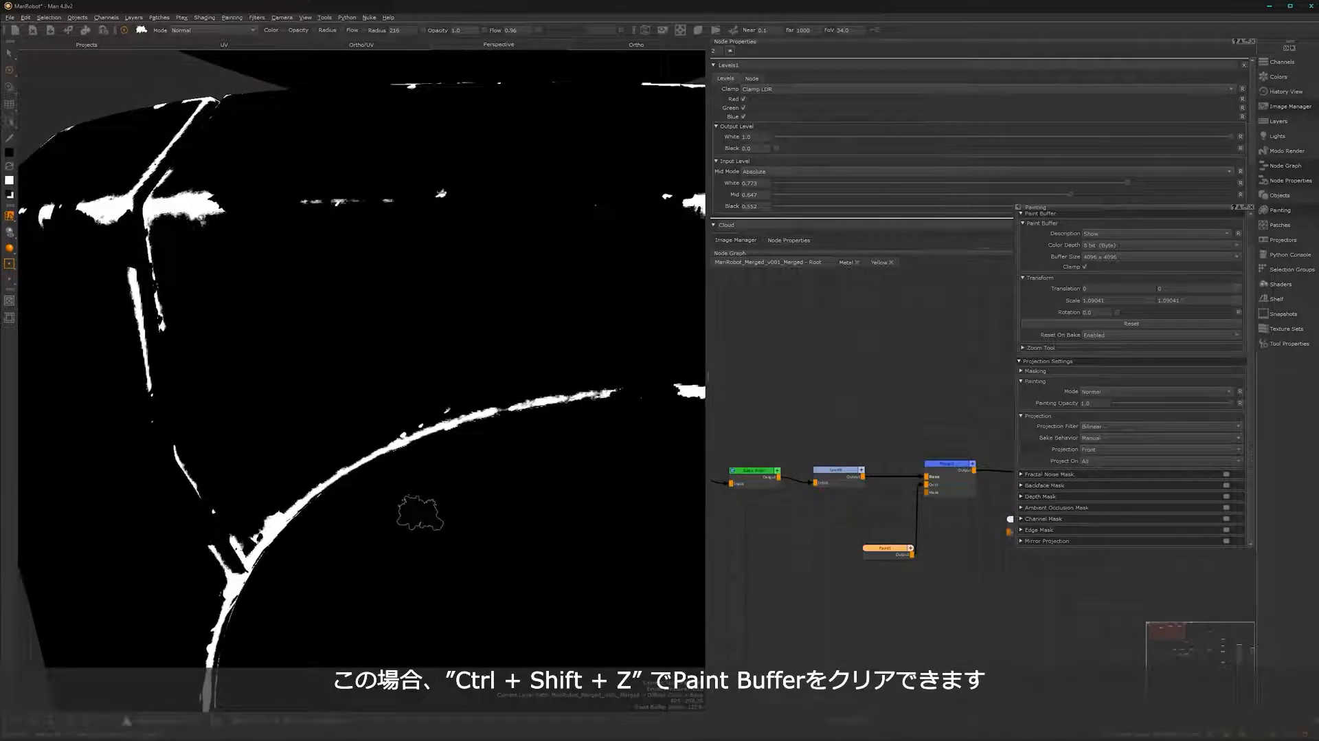
left_click_drag(420, 512, 437, 395, "alt")
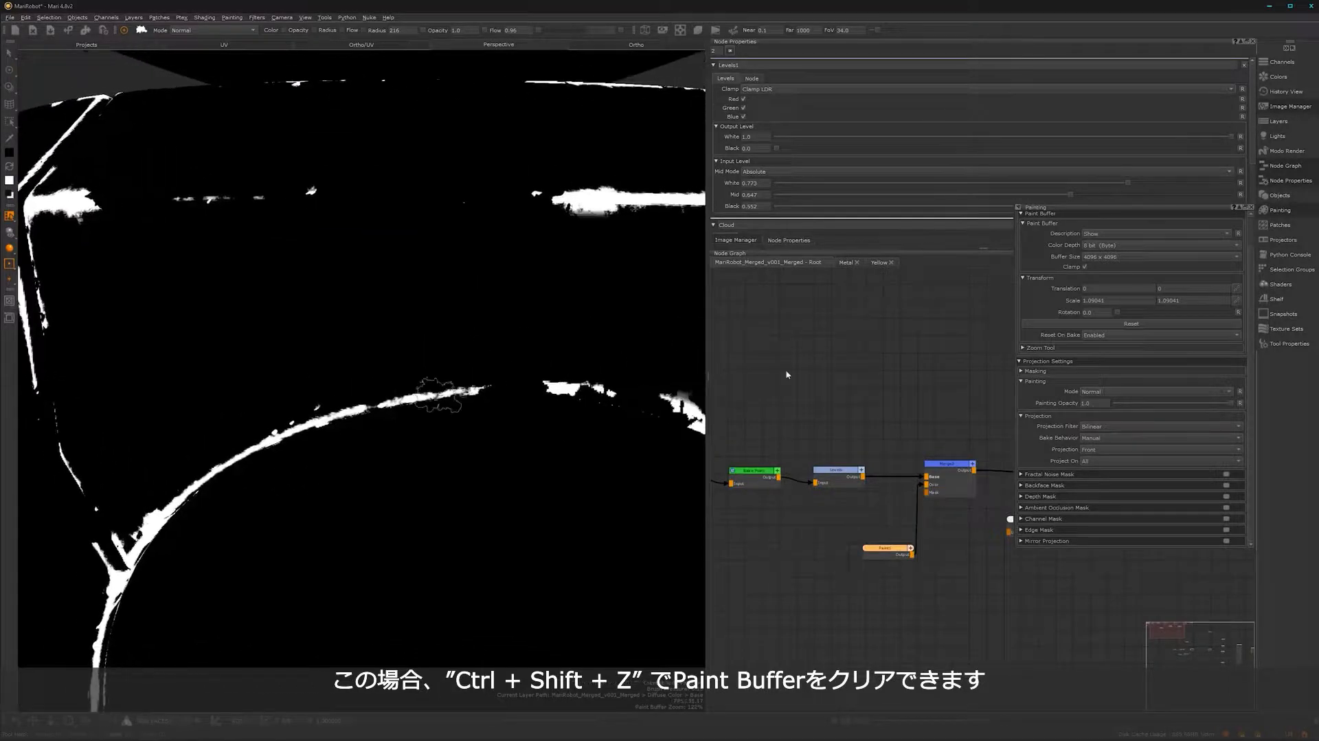
left_click(1117, 438)
left_click(1125, 450)
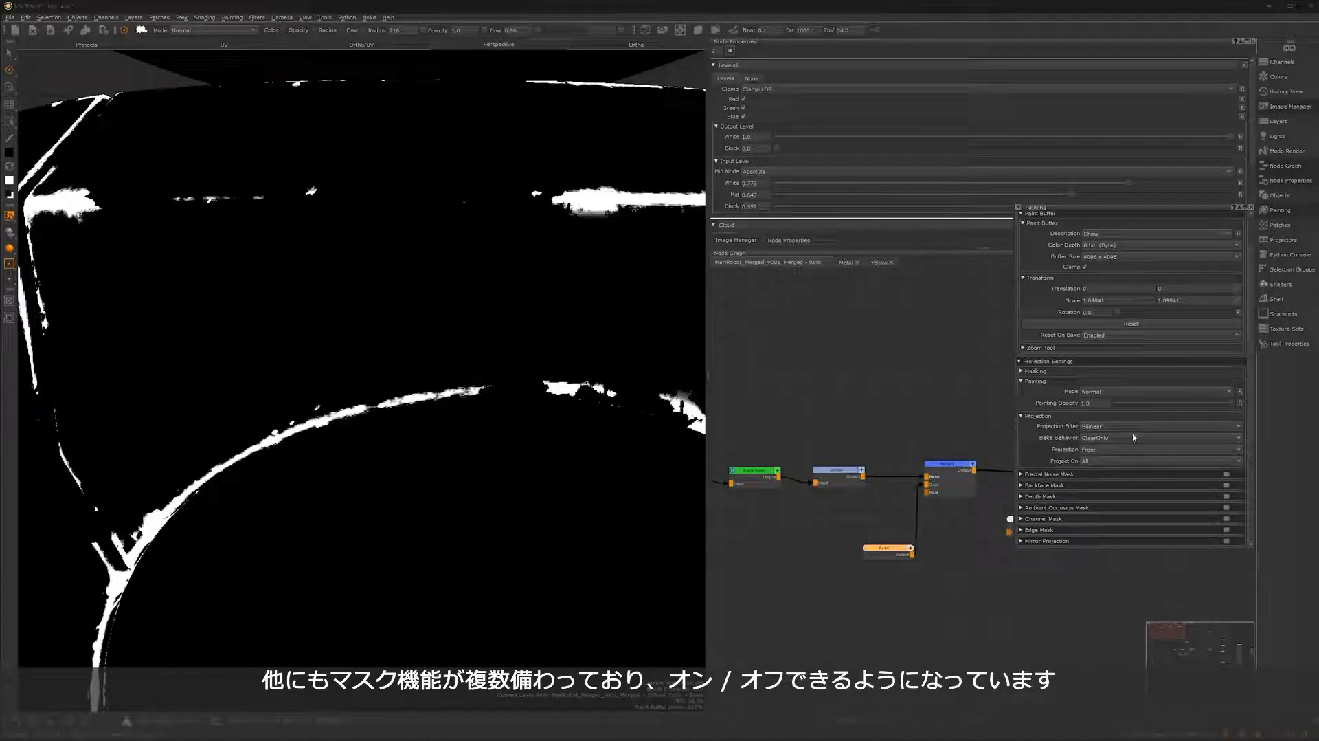
- Examine the Depth Mask and Edge Mask settings available for paint projection
left_click(1022, 497)
left_click(1023, 497)
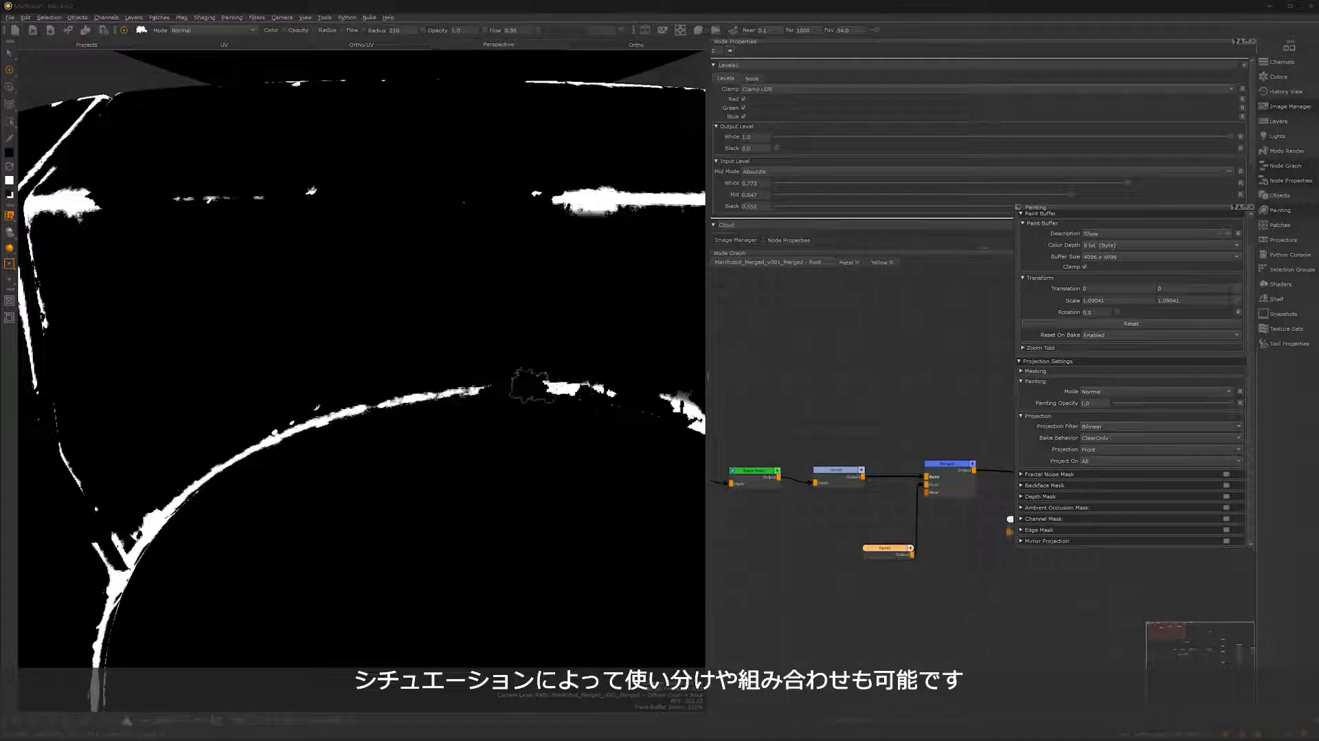
left_click(1021, 530)
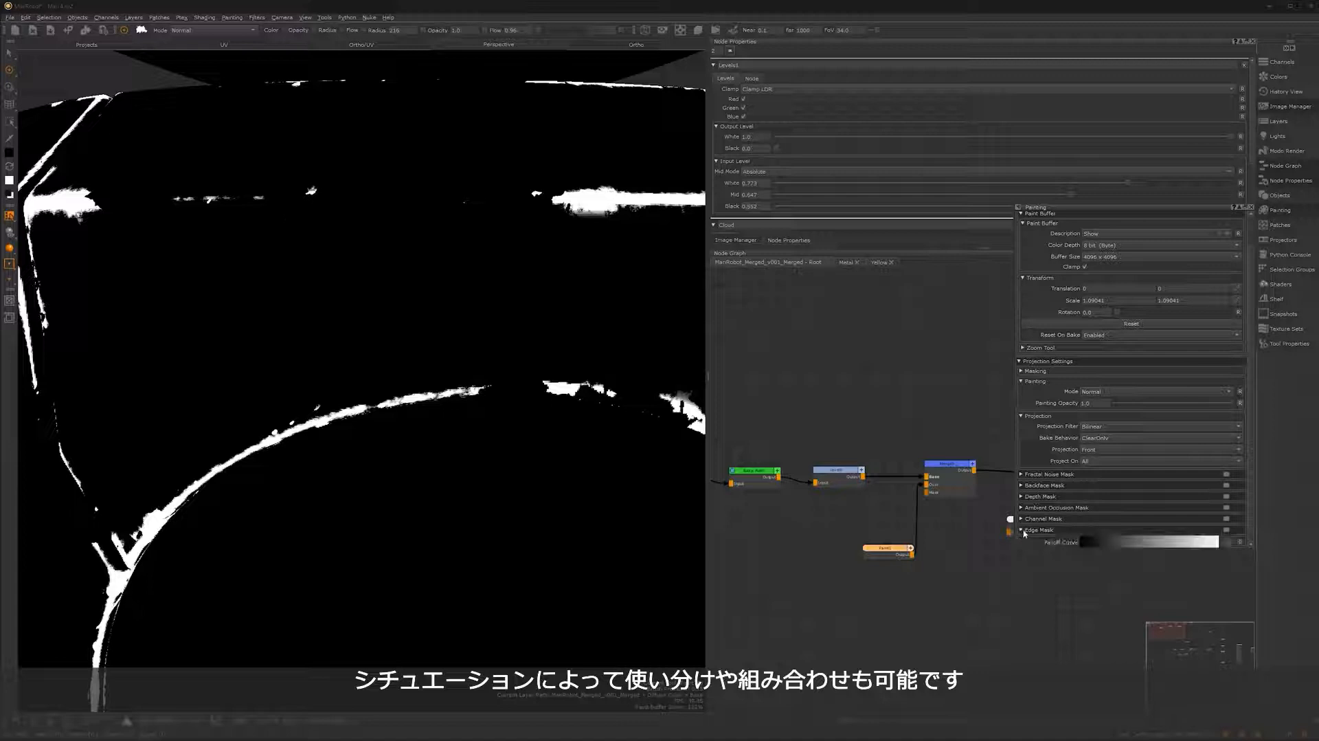
scroll(1168, 494, "down", 2)
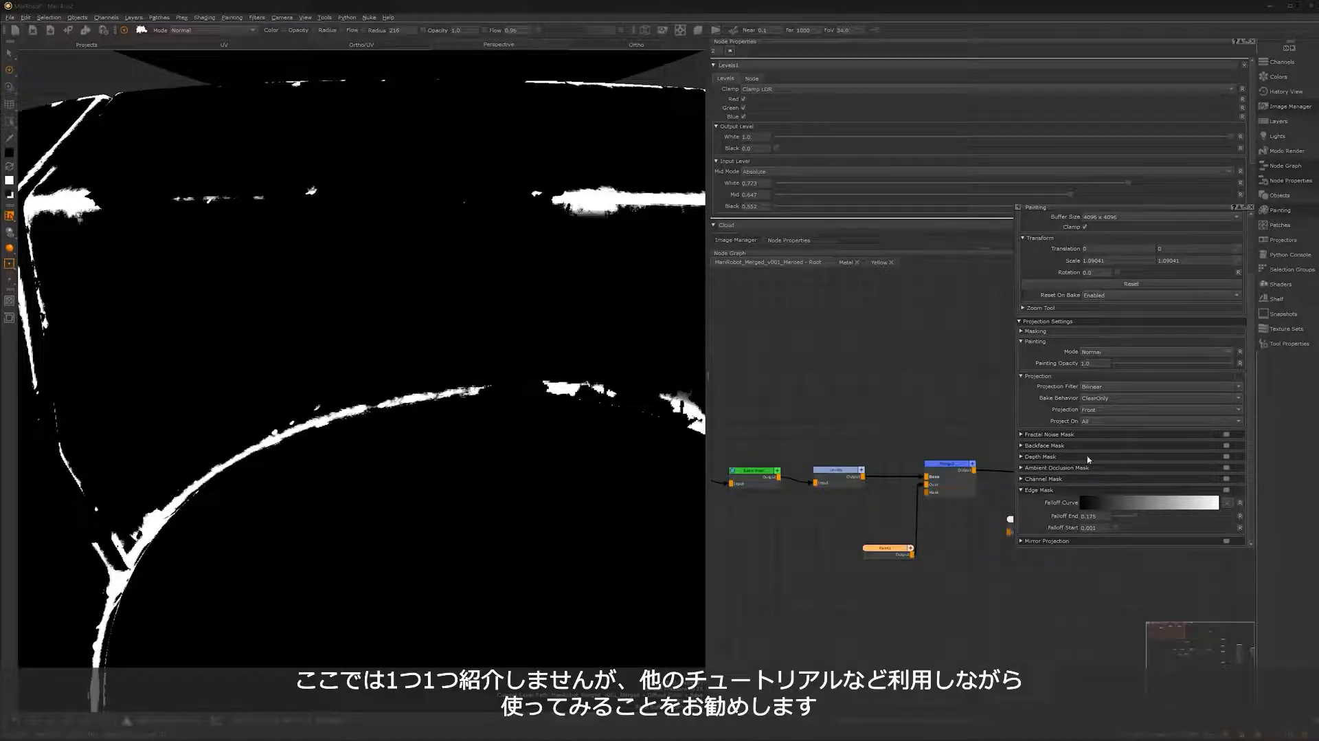
left_click(1022, 491)
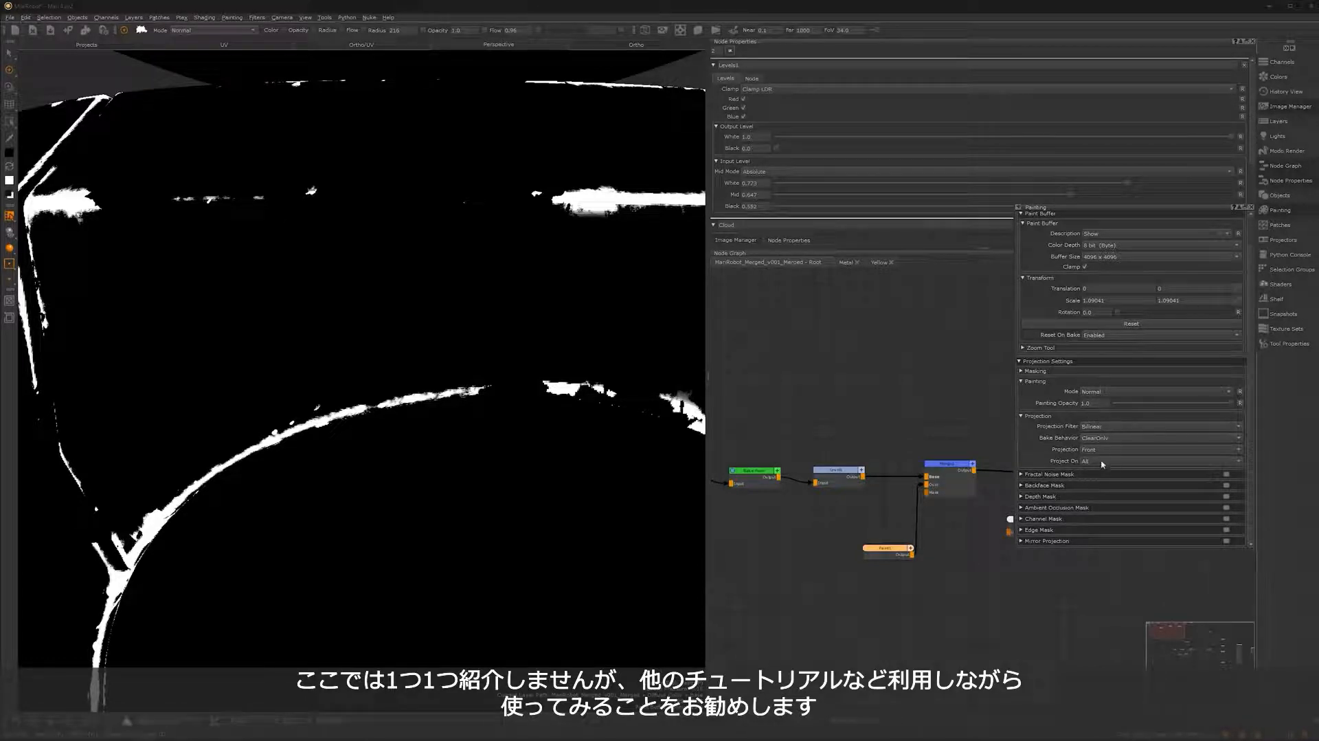
- Maximize the viewport, reduce the brush radius to about 94 and paint black to break up the damage along the upper chest panel's edges
left_click(1252, 209)
key("space")
mouse_move(576, 440)
right_mouse_down("alt")
mouse_move(630, 481)
mouse_move(643, 430)
right_mouse_up("alt")
middle_click_drag(644, 430, 465, 303, "alt")
right_click_drag(580, 386, 602, 453, "alt")
middle_click_drag(602, 453, 589, 335, "alt")
left_click_drag(707, 385, 648, 423, "alt")
middle_click_drag(647, 316, 654, 560, "alt")
right_click_drag(653, 491, 745, 415, "alt")
left_click_drag(636, 424, 588, 435, "alt")
middle_click_drag(623, 377, 756, 414, "alt")
right_click_drag(612, 453, 630, 439, "alt")
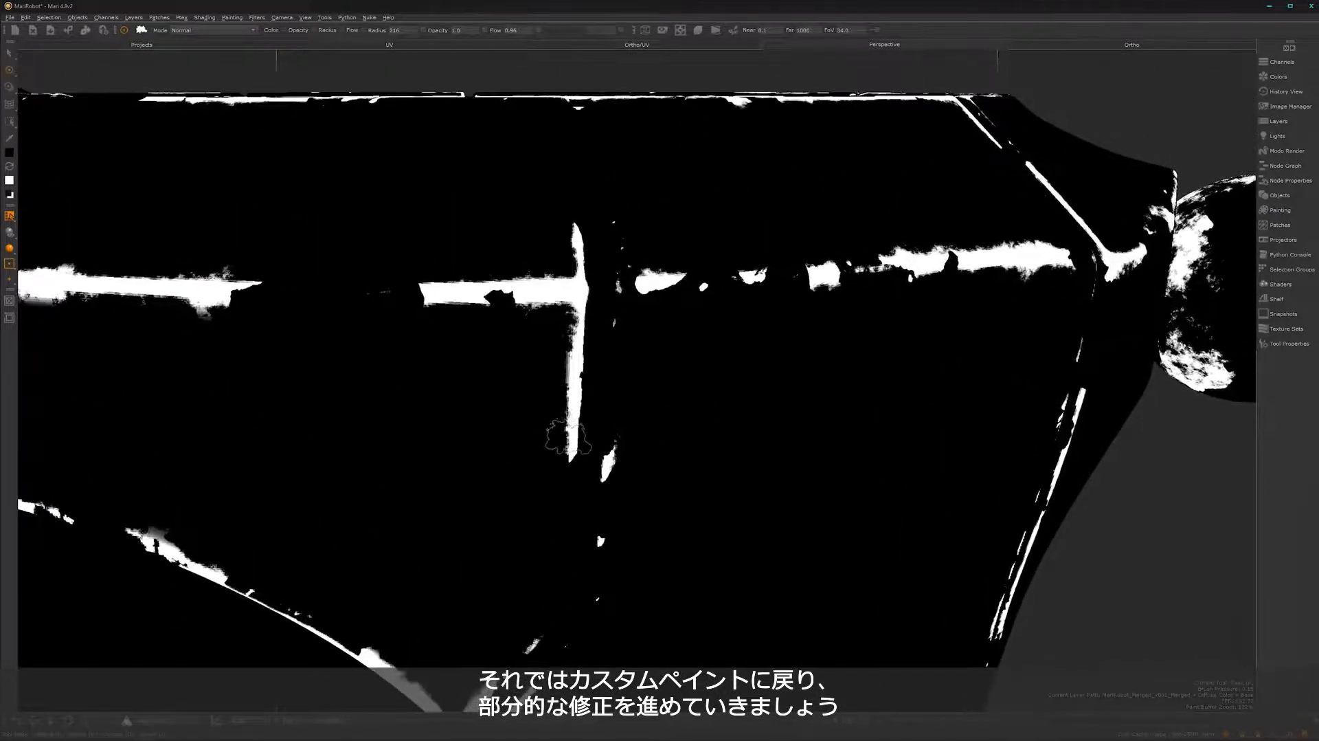
mouse_move(577, 436)
left_mouse_down("shift")
mouse_move(546, 429)
mouse_move(556, 365)
mouse_move(558, 442)
mouse_move(612, 487)
mouse_move(626, 539)
left_mouse_up("shift")
mouse_move(550, 419)
left_mouse_down()
mouse_move(527, 391)
mouse_move(568, 440)
left_mouse_up()
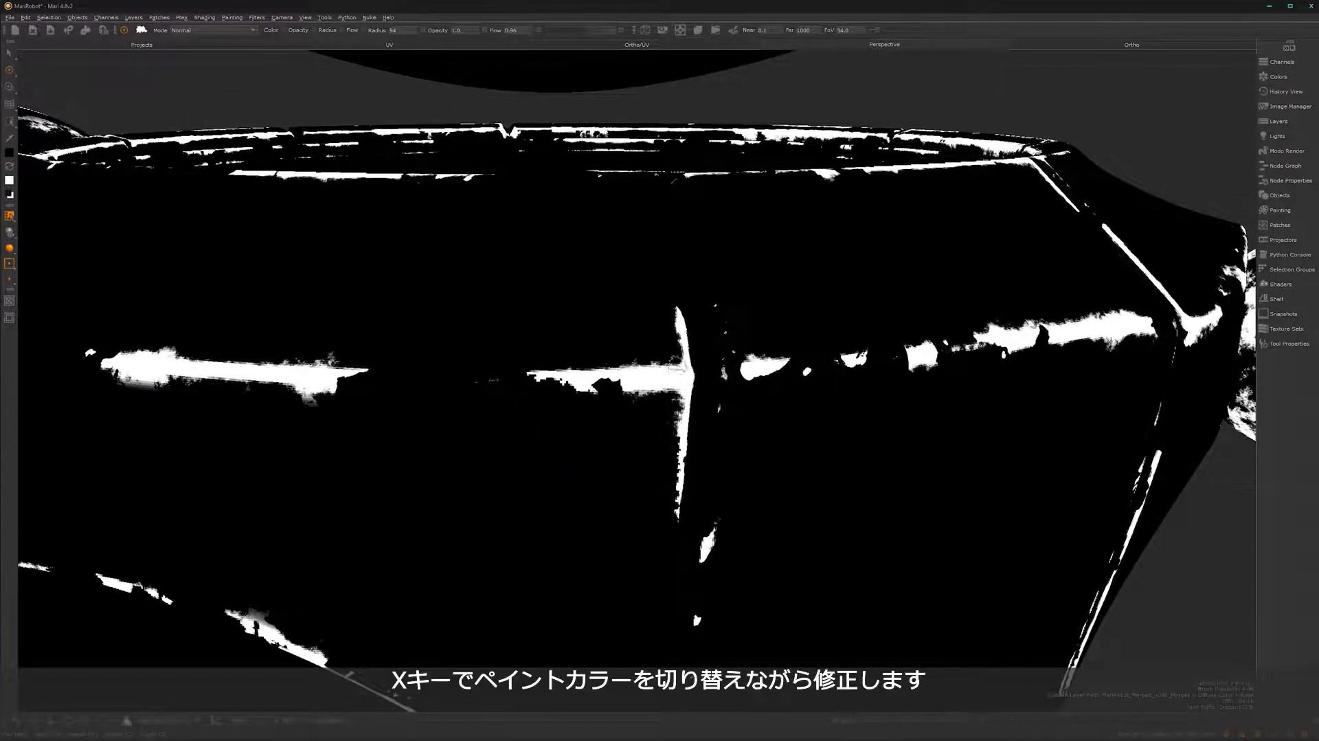
- Swap the paint colour to white and paint a damage patch where the chest's horizontal edge meets the vertical seam
key("x")
left_click_drag(681, 388, 677, 398)
mouse_move(686, 357)
left_mouse_down()
mouse_move(704, 385)
mouse_move(649, 383)
mouse_move(645, 398)
left_mouse_up()
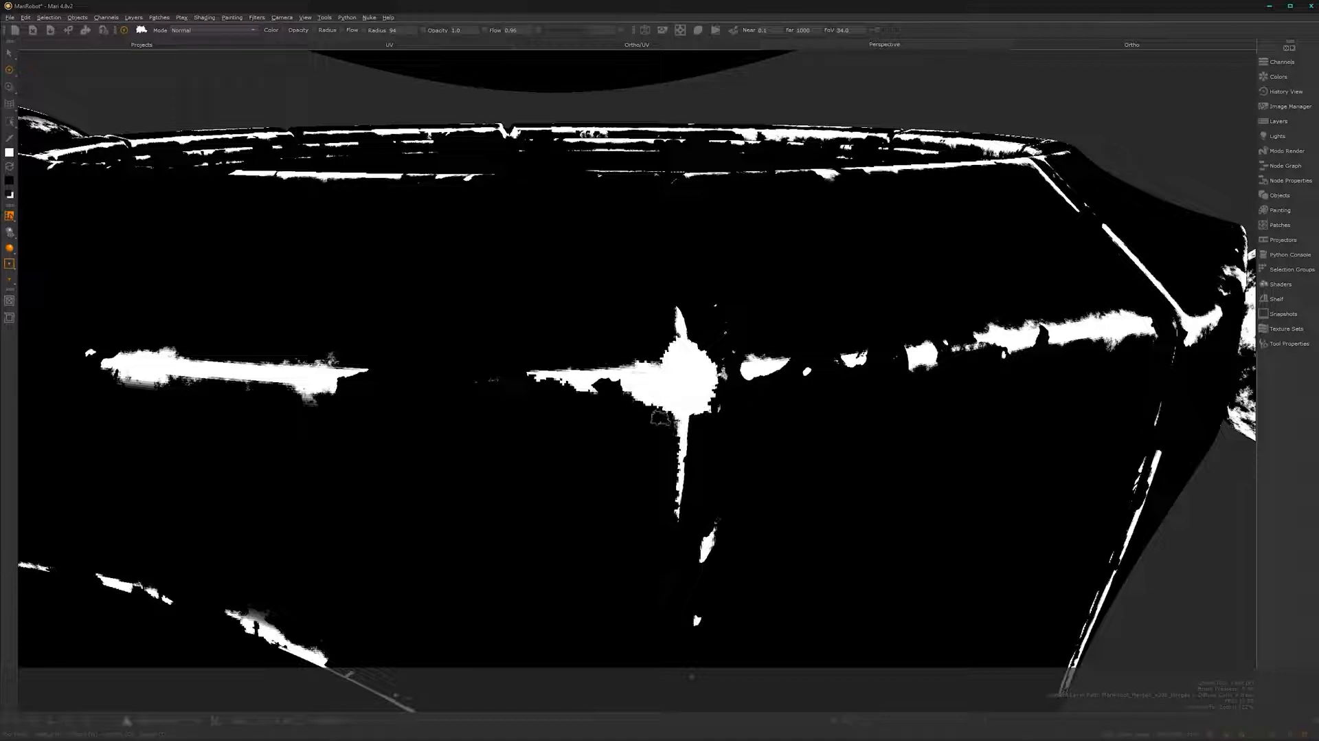
- Restore the split layout with the node graph and display the robot's chest through the shader
right_click_drag(743, 459, 572, 462, "alt")
left_click_drag(573, 463, 646, 405, "alt")
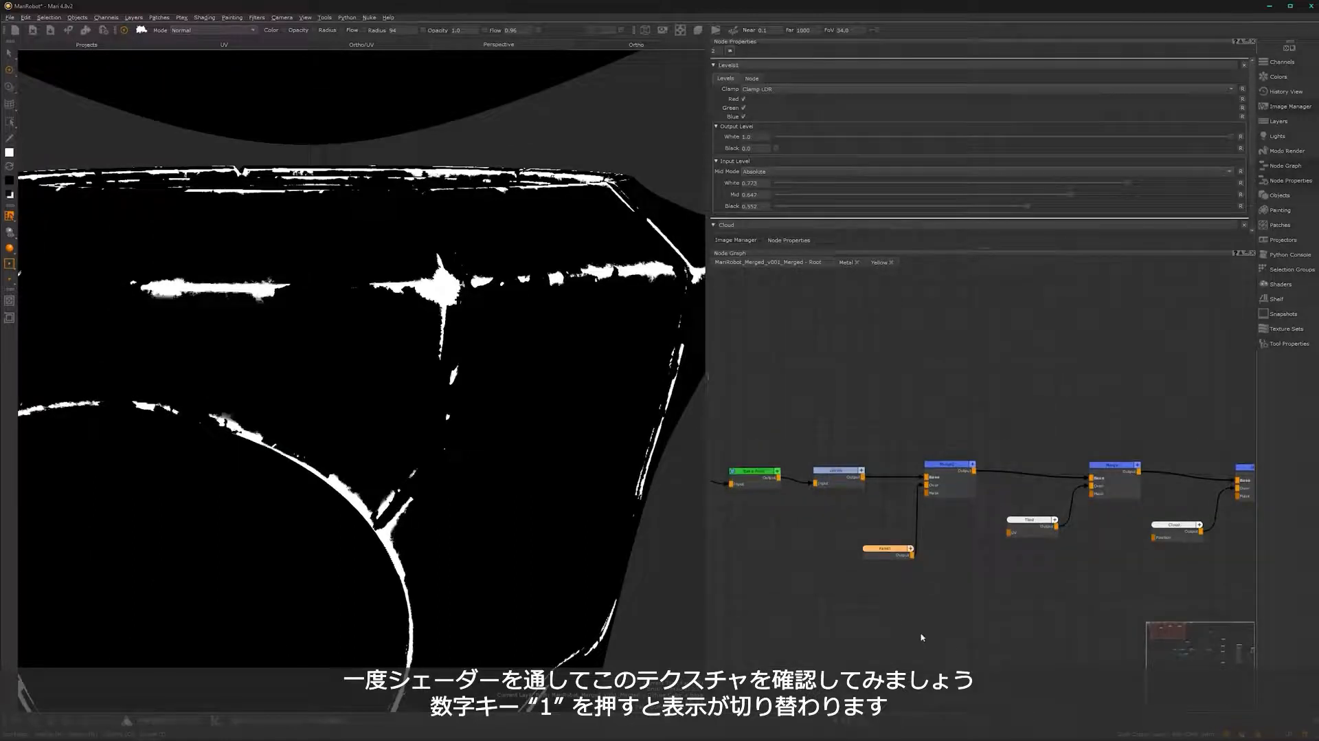
scroll(929, 641, "down", 4)
middle_click_drag(958, 615, 773, 492)
scroll(1014, 528, "down", 3)
middle_click_drag(951, 577, 745, 547)
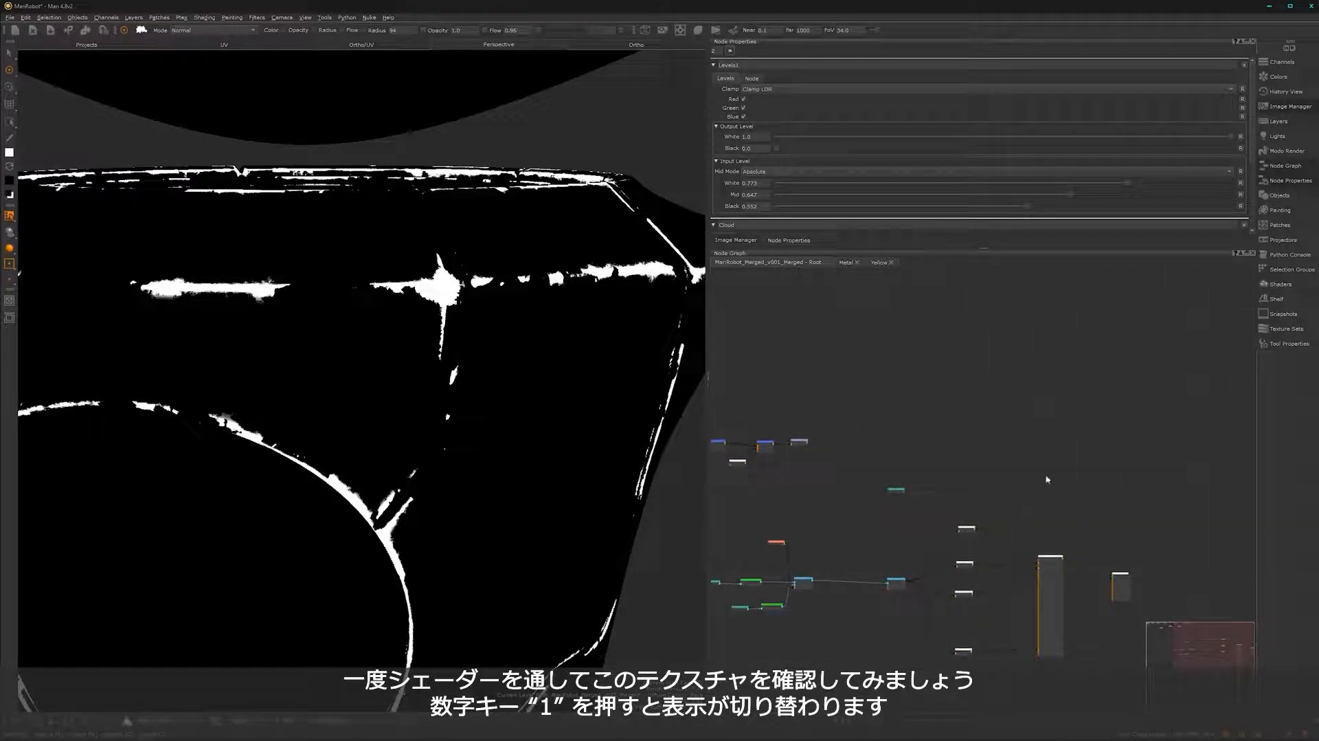
key("1")
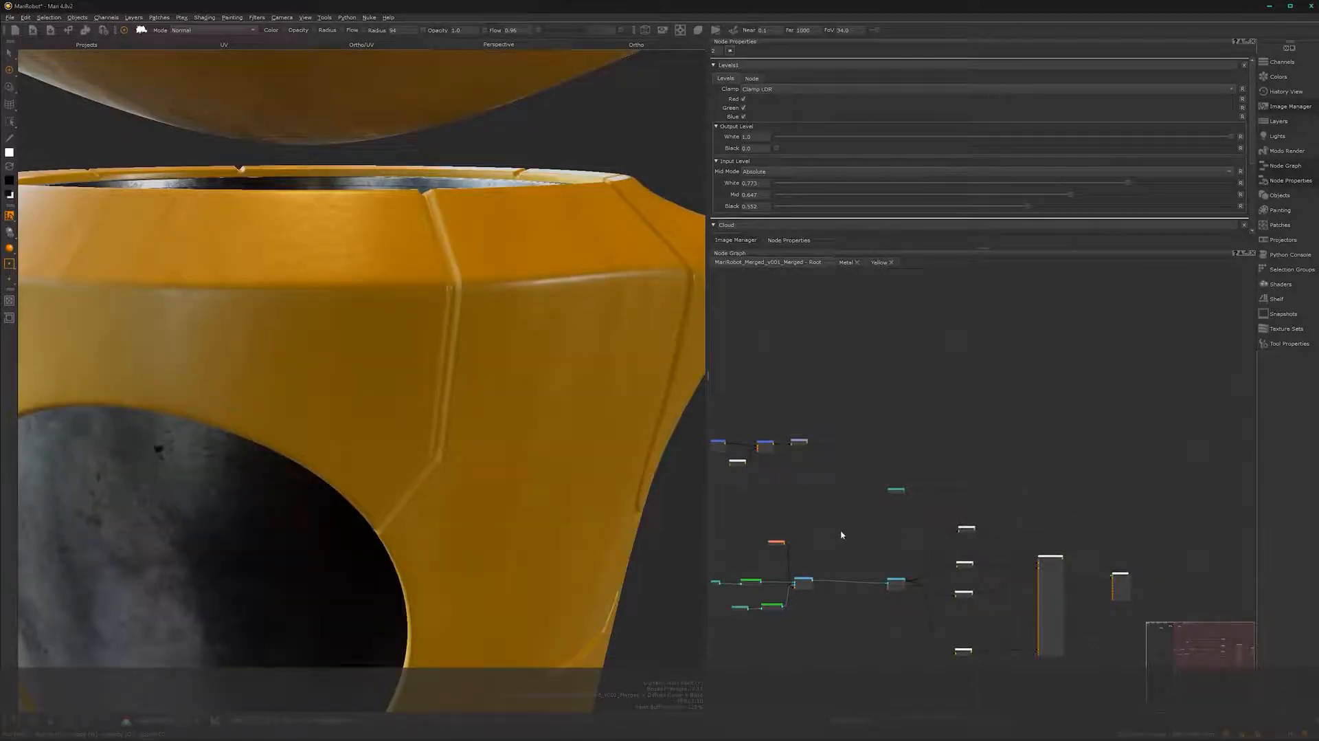
- Add a Merge node after the damage mask's final Levels node and place it near the red Paint mask node
scroll(840, 542, "up", 2)
middle_click_drag(878, 536, 1027, 520)
middle_click_drag(394, 495, 432, 446, "alt")
scroll(902, 549, "up", 3)
middle_click_drag(987, 515, 1018, 608)
left_click_drag(991, 358, 990, 513)
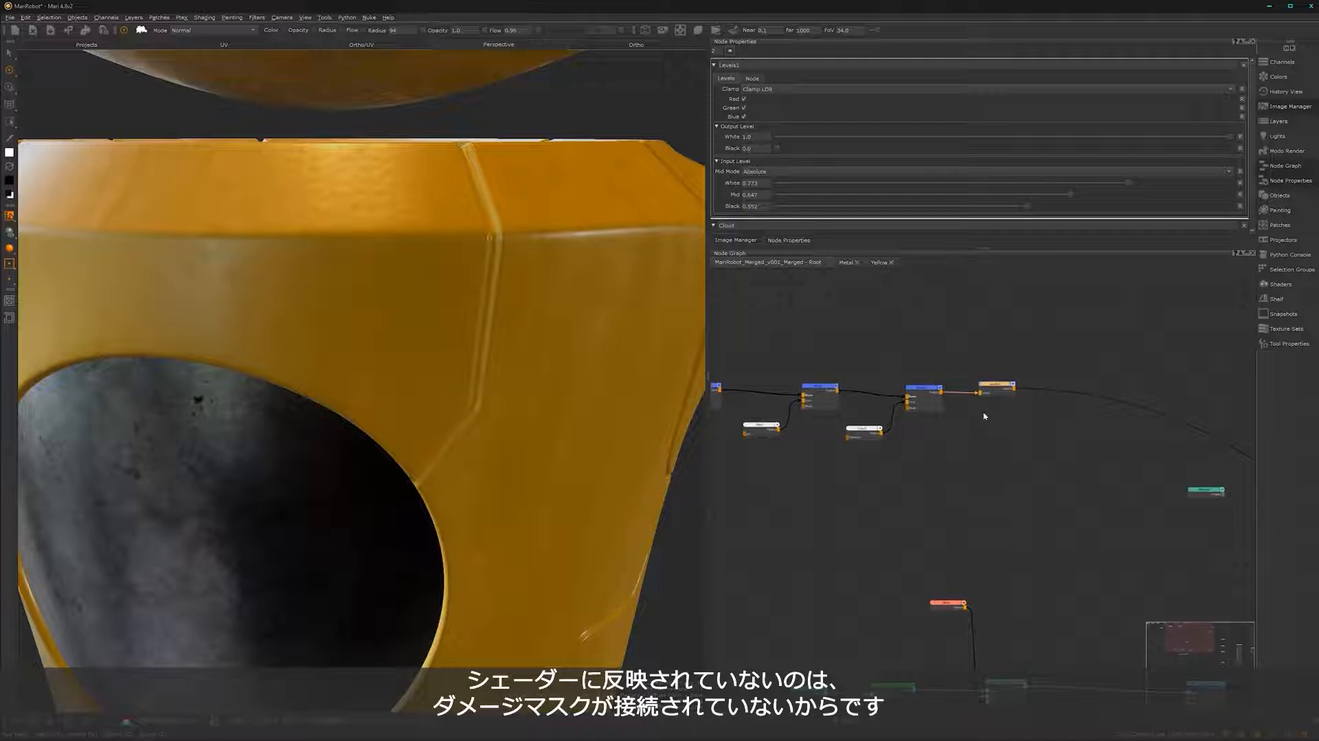
key("m")
left_click_drag(1065, 382, 1041, 526)
scroll(982, 622, "up", 2)
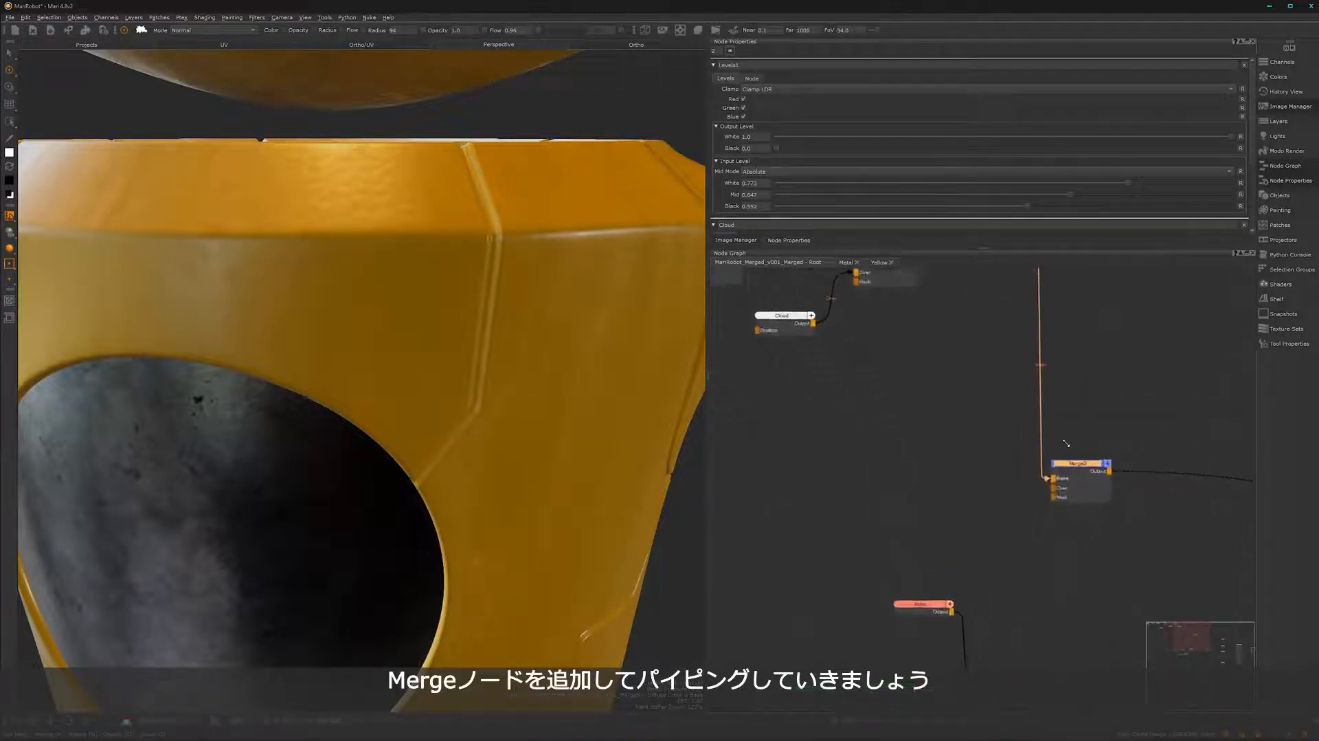
- Connect the red Paint mask node to the new Merge node's Over input and set the merge mode to Multiply
right_click_drag(1067, 438, 931, 562, "alt")
mouse_move(883, 596)
left_mouse_down()
mouse_move(852, 581)
mouse_move(887, 586)
mouse_move(1031, 473)
left_mouse_up()
double_click(1026, 468)
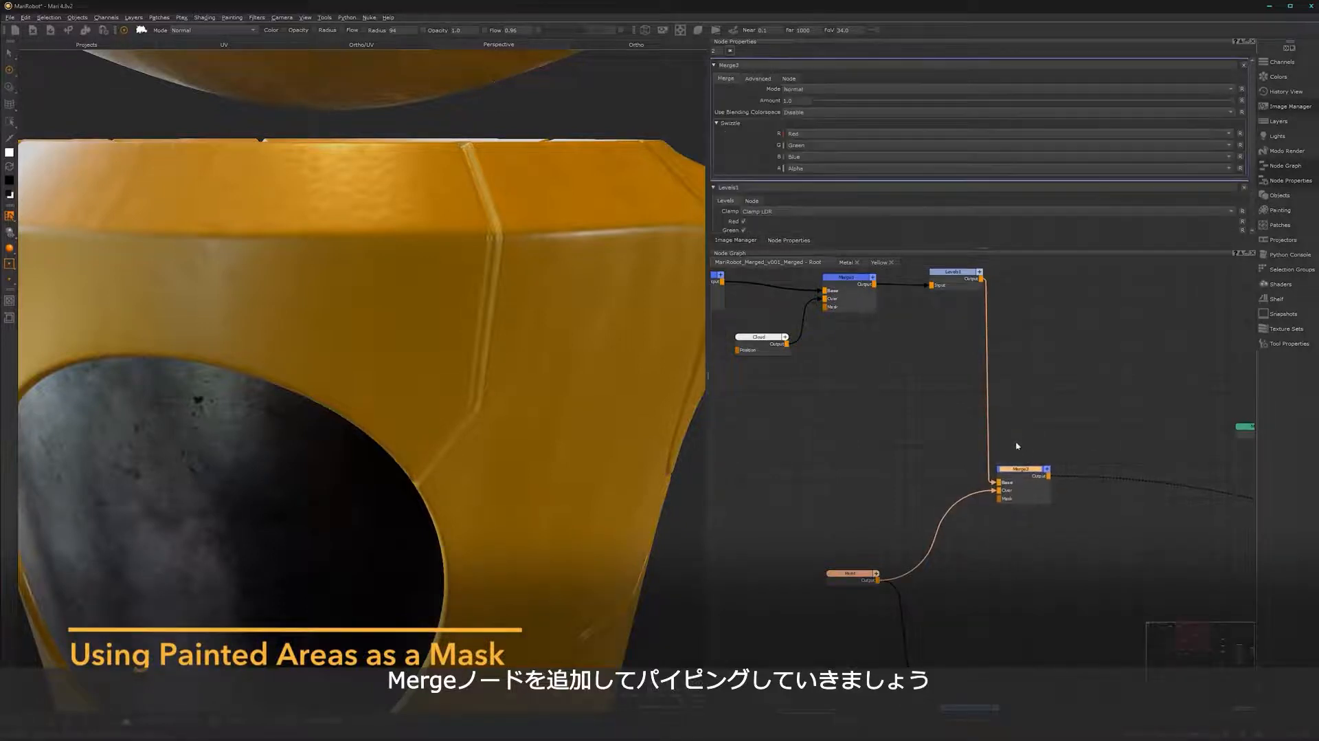
left_click(1137, 89)
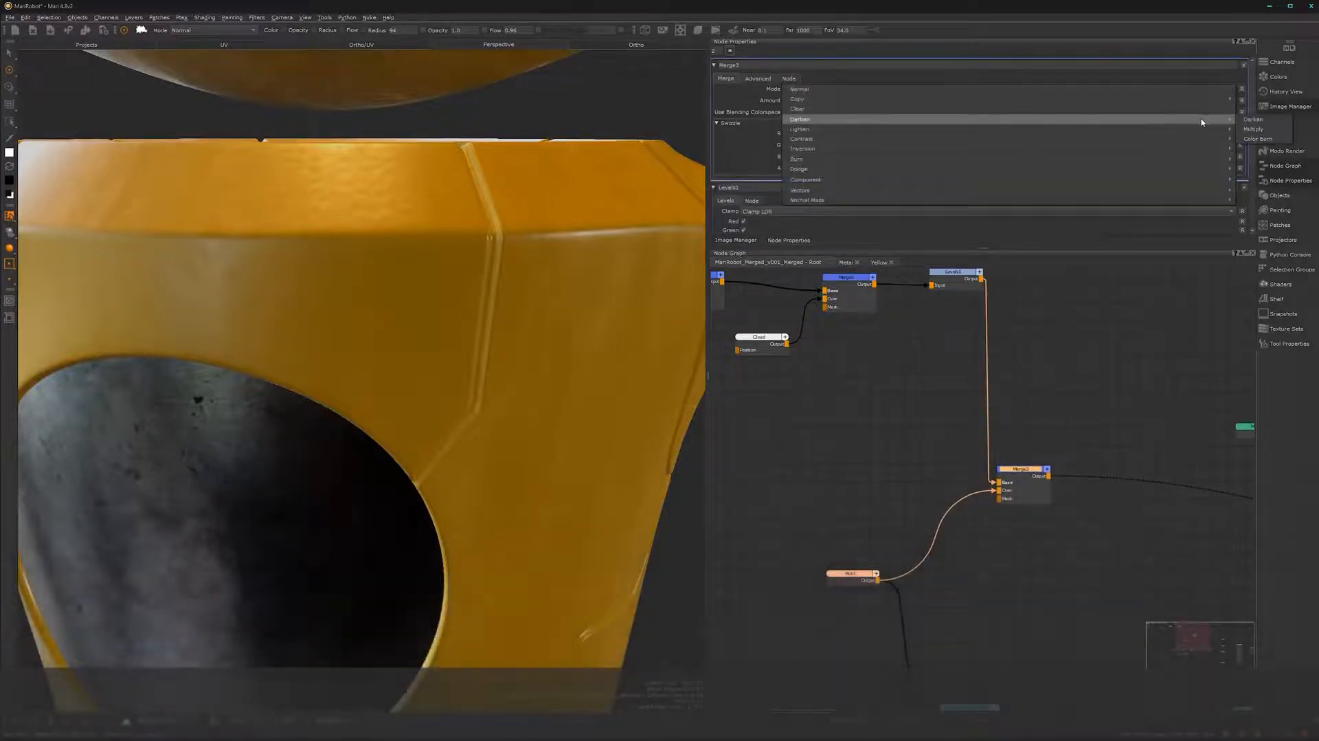
left_click(1252, 129)
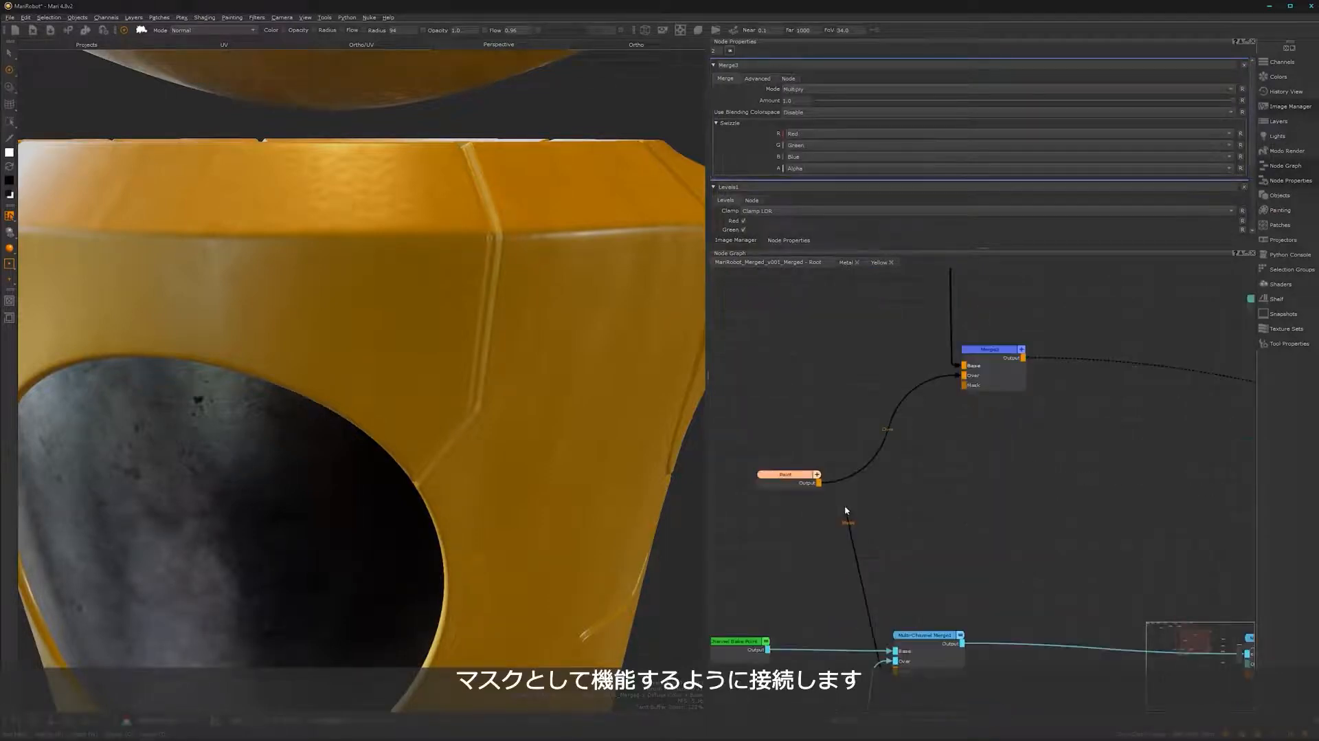
- Rewire the Multi-Channel Merge node's mask input to the output of the Multiply Merge node
mouse_move(846, 509)
left_mouse_down()
mouse_move(1010, 456)
mouse_move(1015, 361)
left_mouse_up()
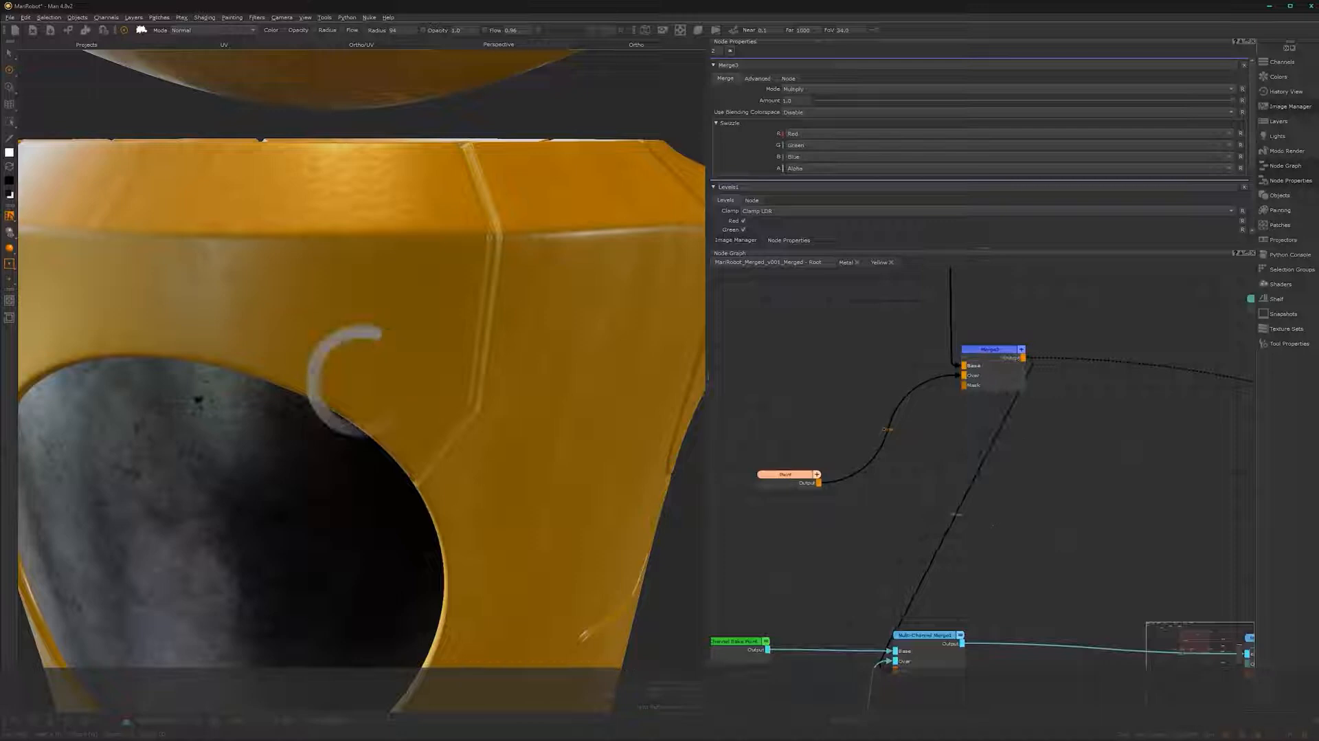
left_click_drag(436, 477, 428, 465, "alt")
middle_click_drag(889, 408, 892, 535)
scroll(890, 527, "down", 2)
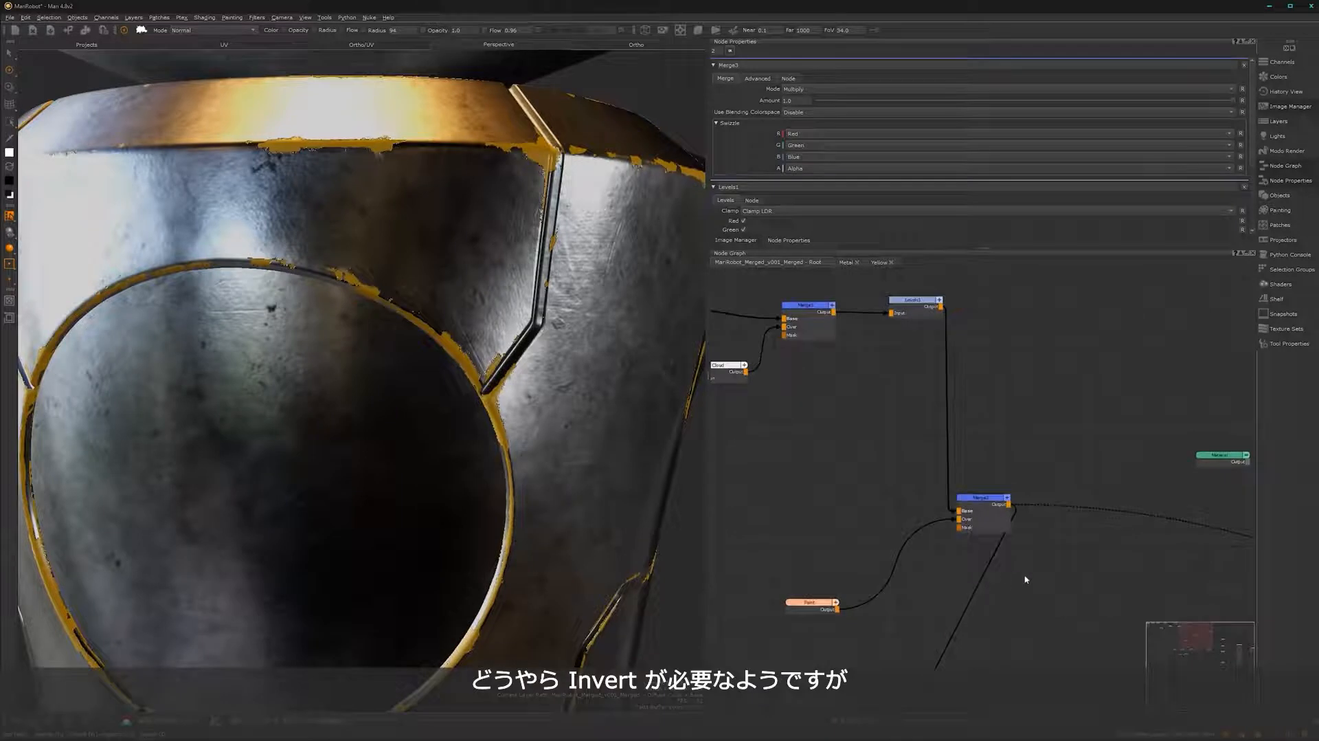
- Move the red Paint mask node aside and insert an Invert node between the Levels node and the Multiply Merge node
left_click_drag(818, 608, 792, 616)
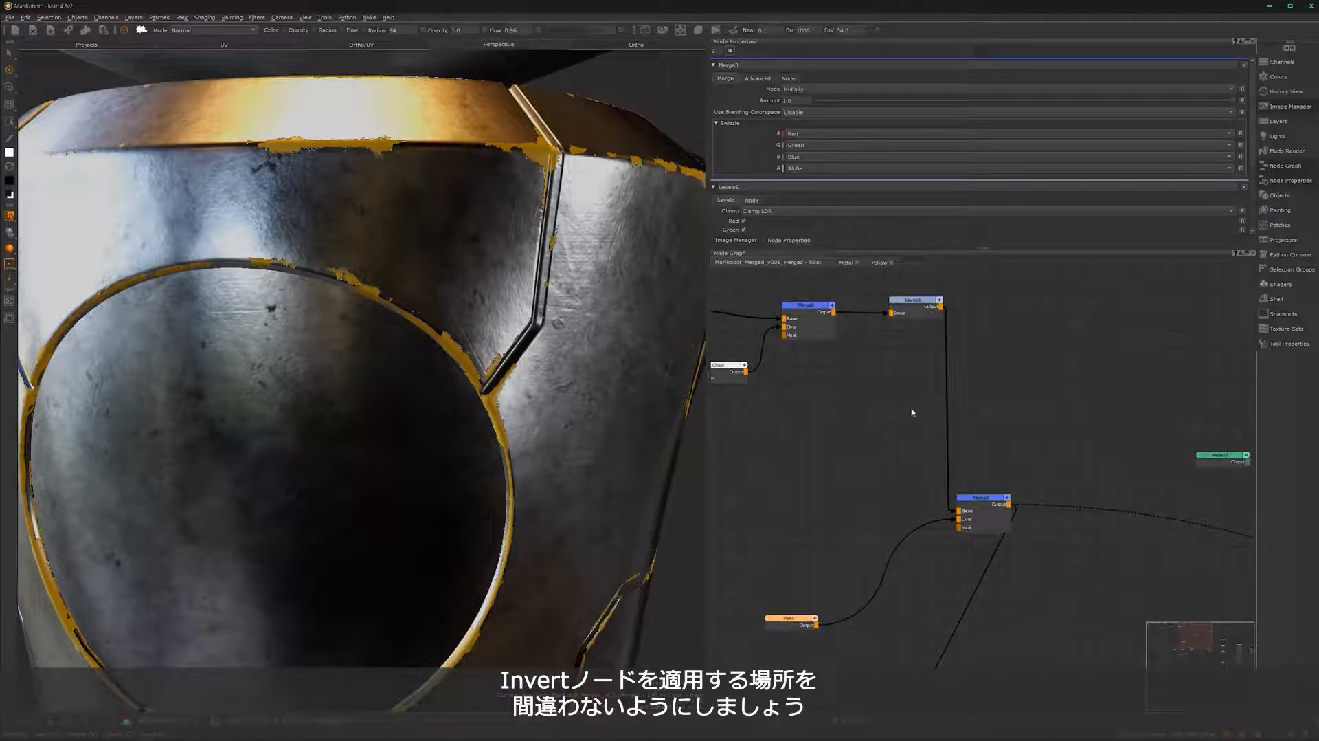
key("Tab")
type("inv")
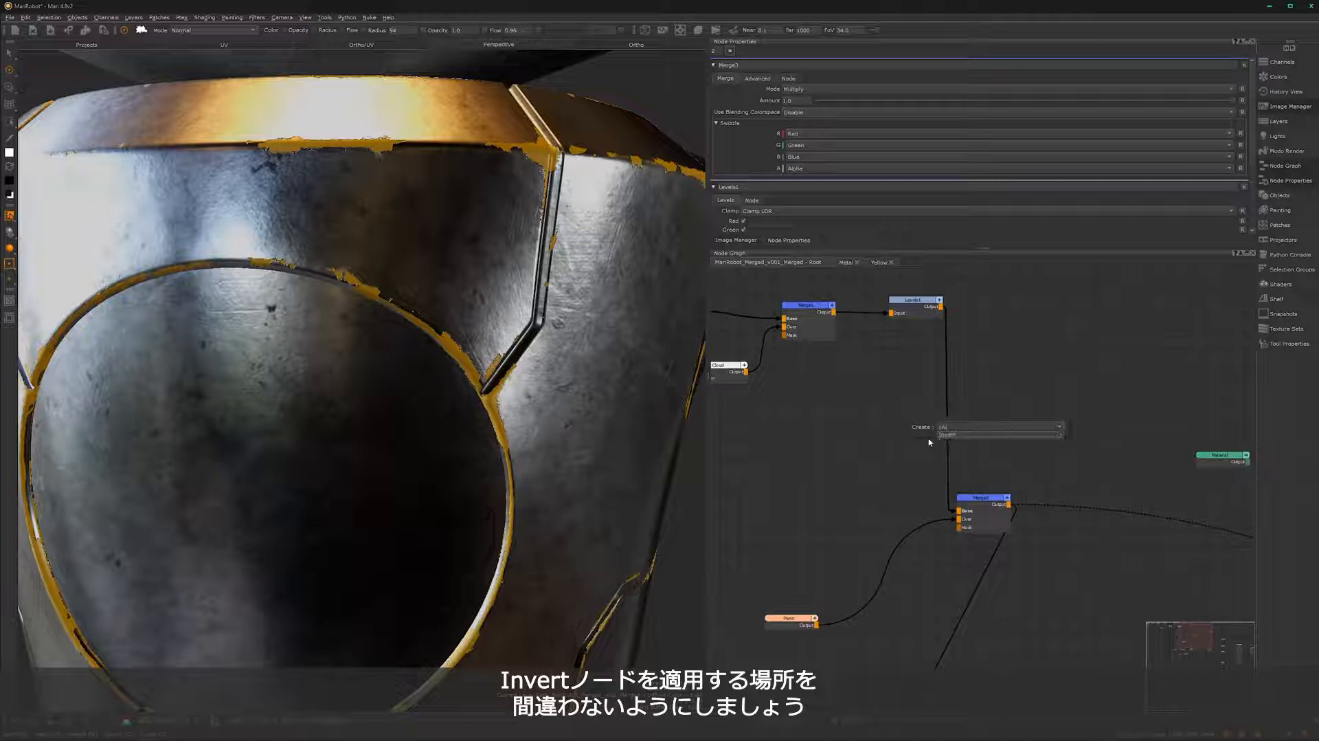
left_click(976, 435)
left_click_drag(942, 424, 949, 416)
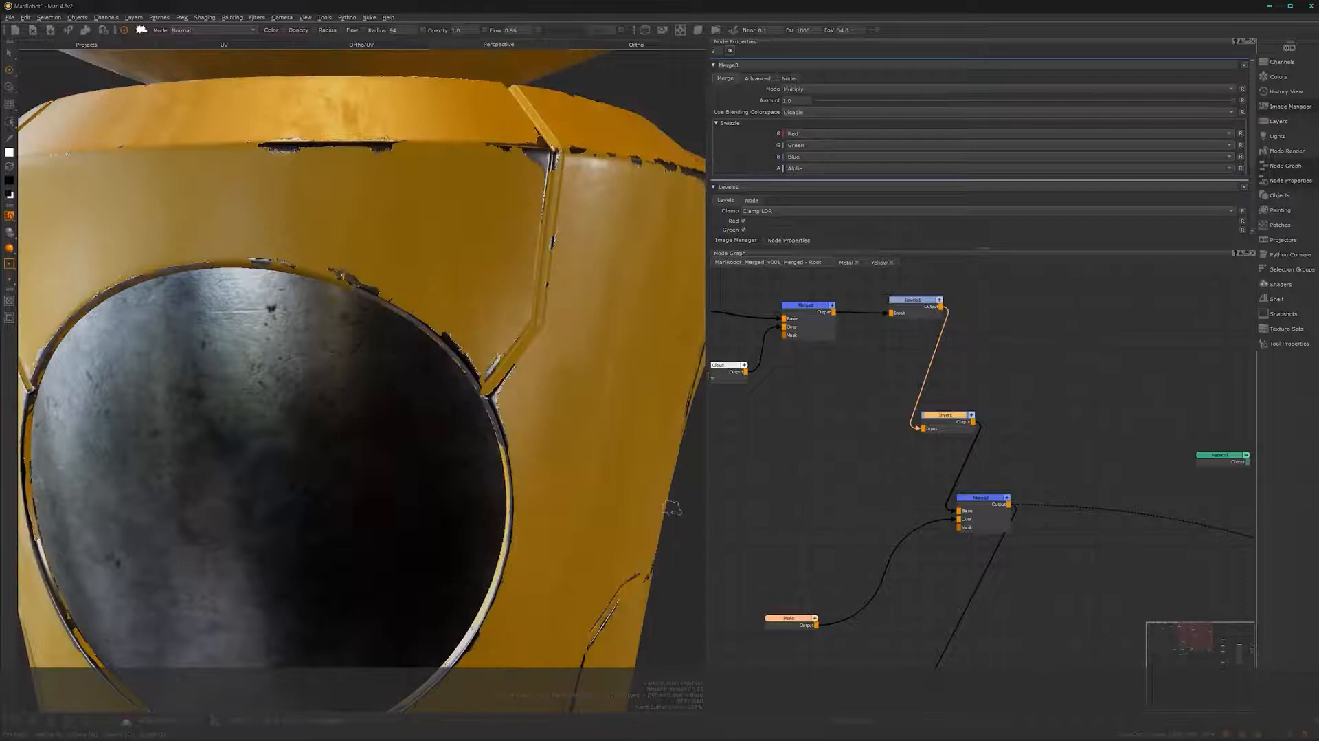
- Inspect the masked damage around the chest and select the custom Paint node that feeds the first Merge node's Over input
mouse_move(460, 465)
left_mouse_down("alt")
mouse_move(515, 584)
mouse_move(444, 452)
left_mouse_up("alt")
right_click_drag(516, 480, 431, 493, "alt")
middle_click_drag(431, 493, 450, 421, "alt")
left_click_drag(451, 422, 520, 462, "alt")
right_click_drag(520, 462, 604, 440, "alt")
middle_click_drag(604, 440, 581, 550, "alt")
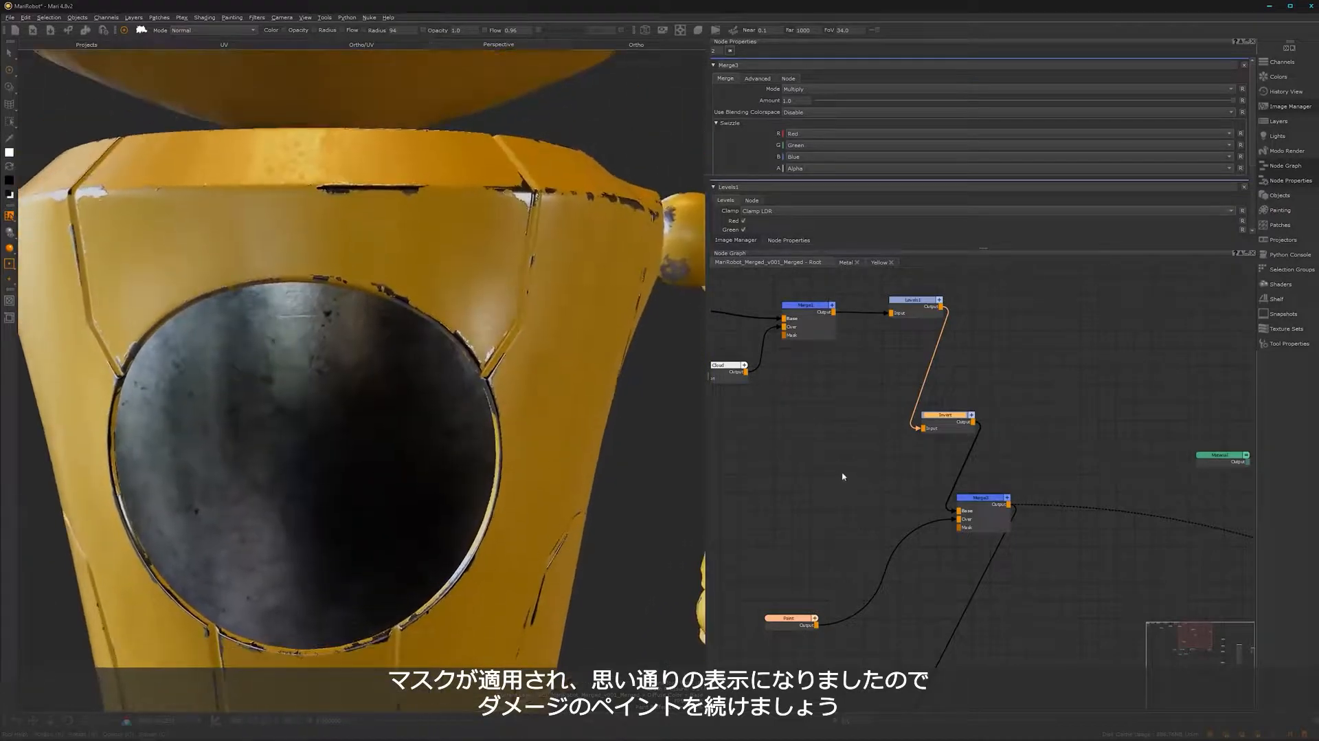
scroll(839, 474, "down", 1)
middle_click_drag(841, 465, 1033, 539)
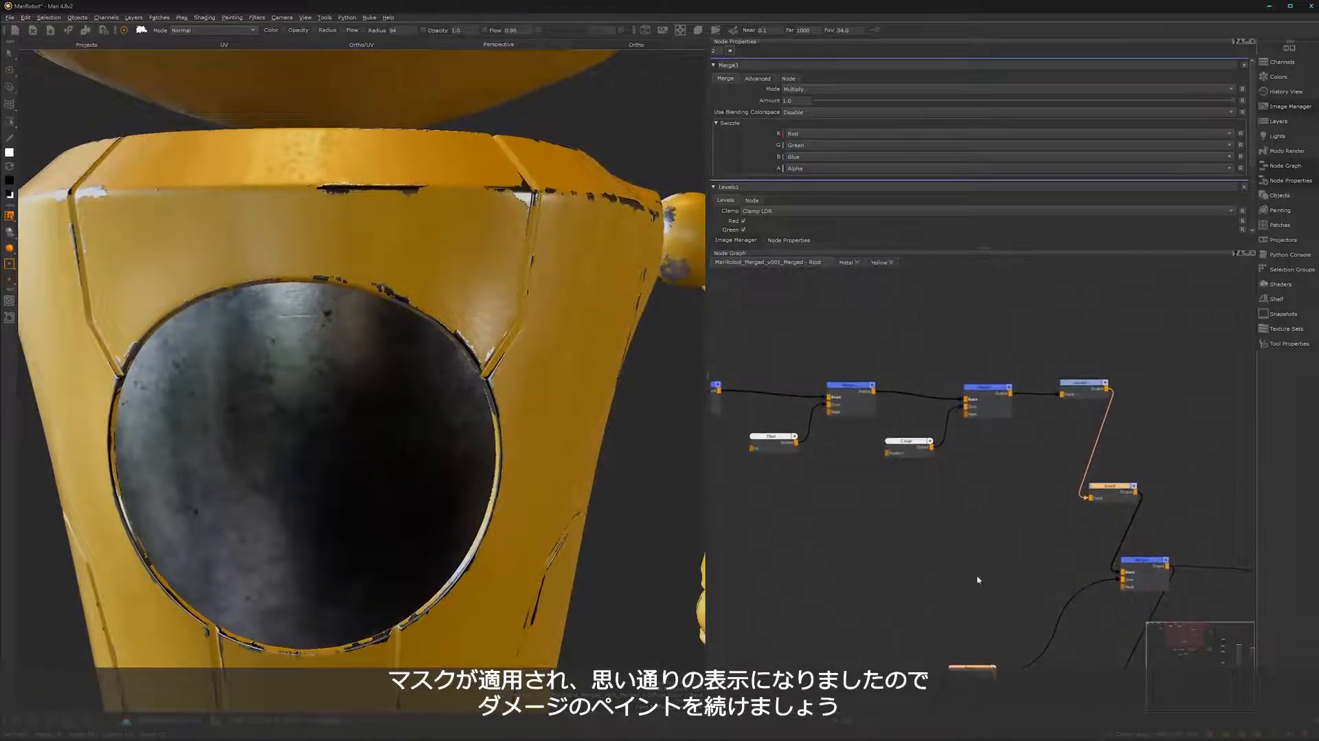
scroll(977, 580, "down", 2)
middle_click_drag(715, 467, 876, 514)
right_click_drag(853, 578, 1020, 519, "alt")
middle_click_drag(916, 564, 979, 594)
left_click(936, 547)
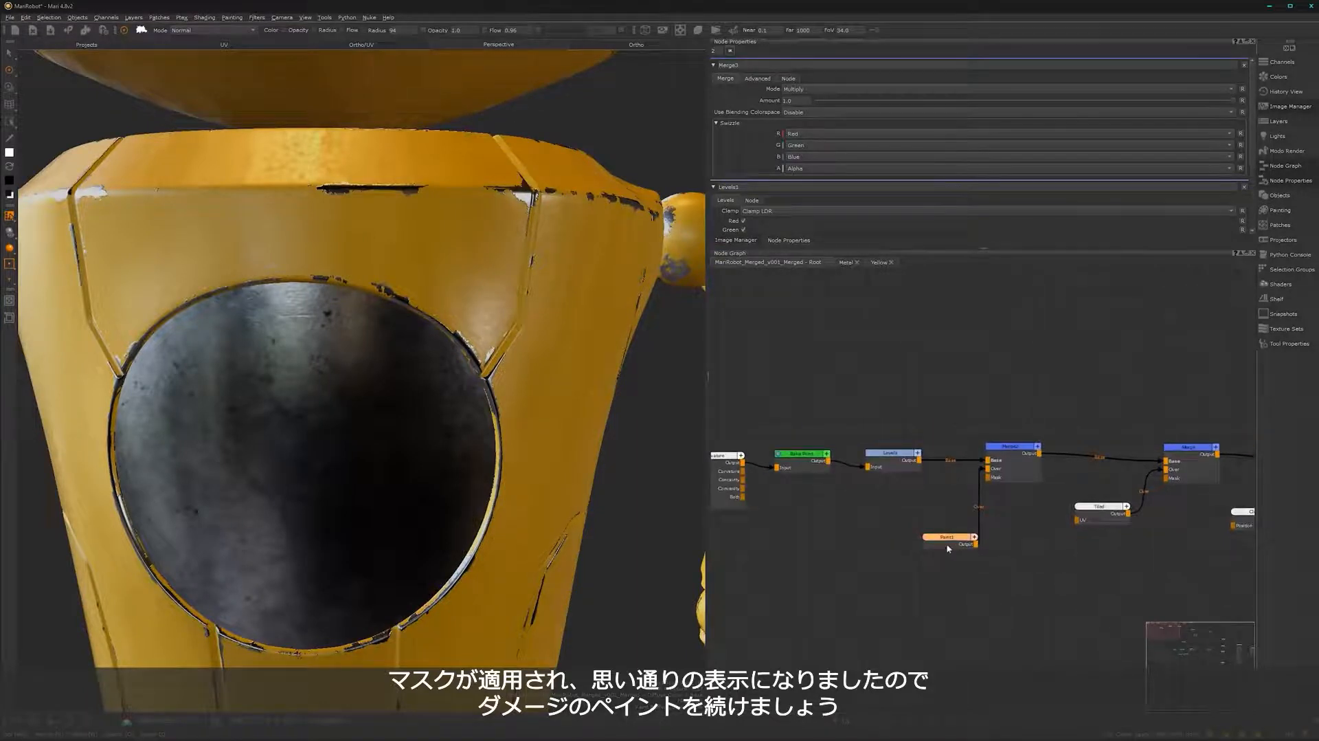
- Paint extra damage with the selected Paint node where the vertical seam crosses the upper chest edge, using a full-size viewport
left_click_drag(944, 546, 914, 549)
left_click_drag(444, 389, 404, 364, "alt")
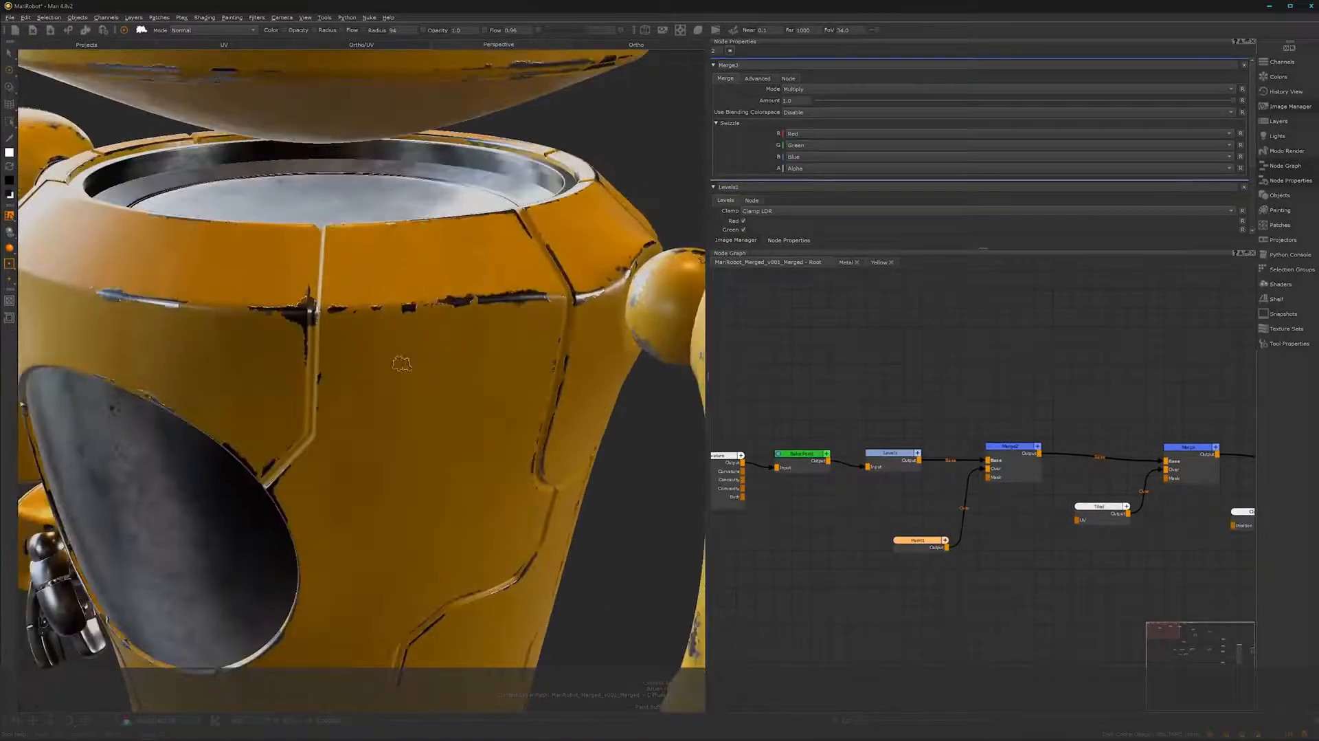
right_click_drag(403, 363, 437, 335, "alt")
middle_click_drag(460, 369, 490, 418, "alt")
right_click_drag(489, 418, 447, 386, "alt")
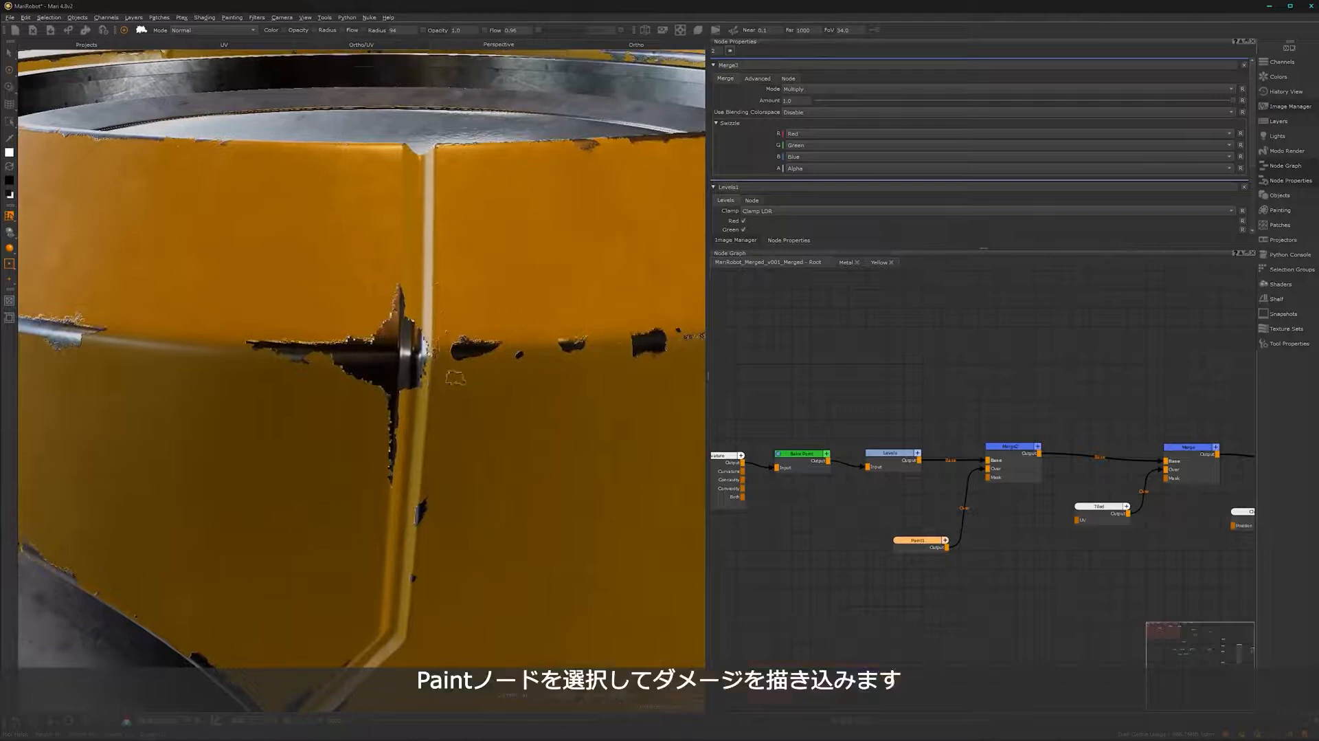
key("space")
middle_click_drag(801, 442, 675, 453, "alt")
mouse_move(584, 357)
left_mouse_down()
mouse_move(594, 380)
mouse_move(555, 275)
mouse_move(559, 330)
mouse_move(562, 268)
mouse_move(558, 302)
left_mouse_up()
key("x")
mouse_move(617, 417)
middle_mouse_down("alt")
mouse_move(600, 397)
mouse_move(636, 418)
mouse_move(576, 424)
mouse_move(648, 436)
mouse_move(604, 429)
middle_mouse_up("alt")
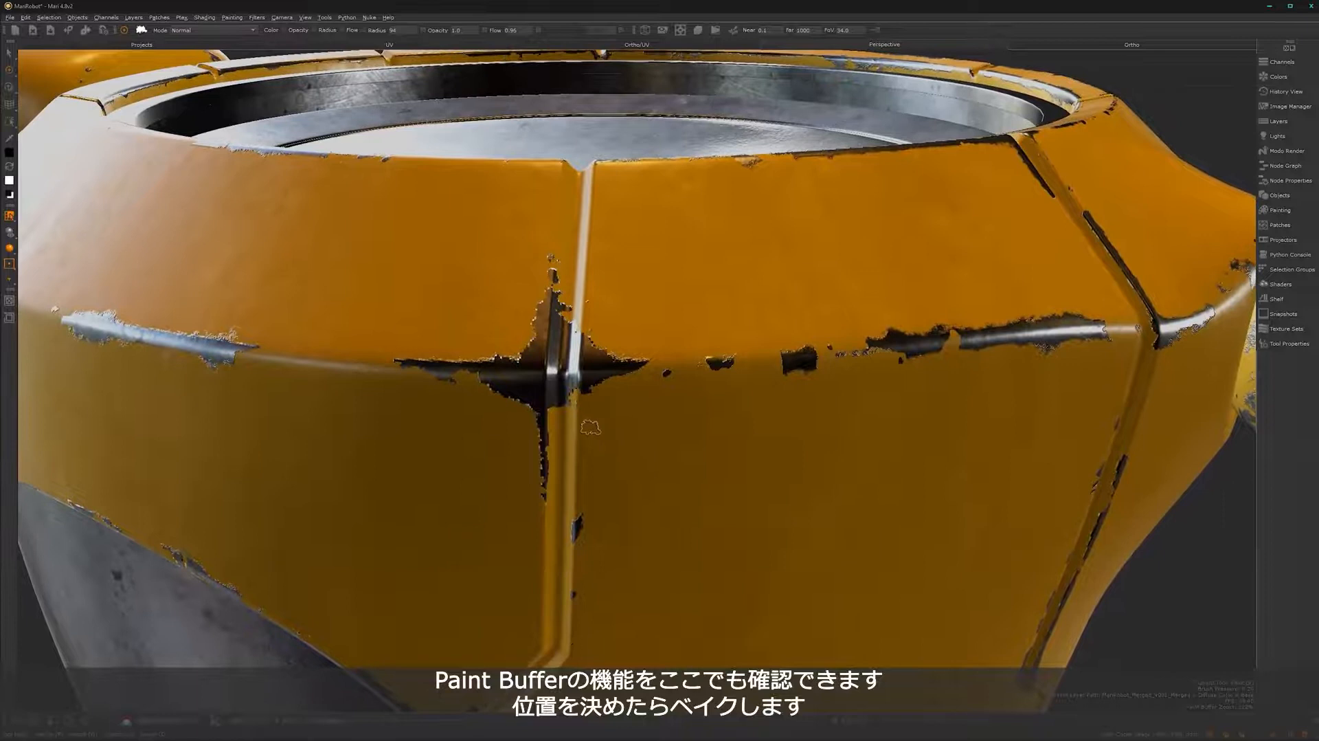
- Erase part of the long damage strip along the vertical seam on the opposite side of the upper chest by painting black
right_click_drag(676, 412, 651, 430, "alt")
mouse_move(650, 430)
left_mouse_down("alt")
mouse_move(730, 419)
mouse_move(695, 468)
mouse_move(739, 462)
left_mouse_up("alt")
right_click_drag(739, 462, 609, 453, "alt")
middle_click_drag(610, 485, 612, 605, "alt")
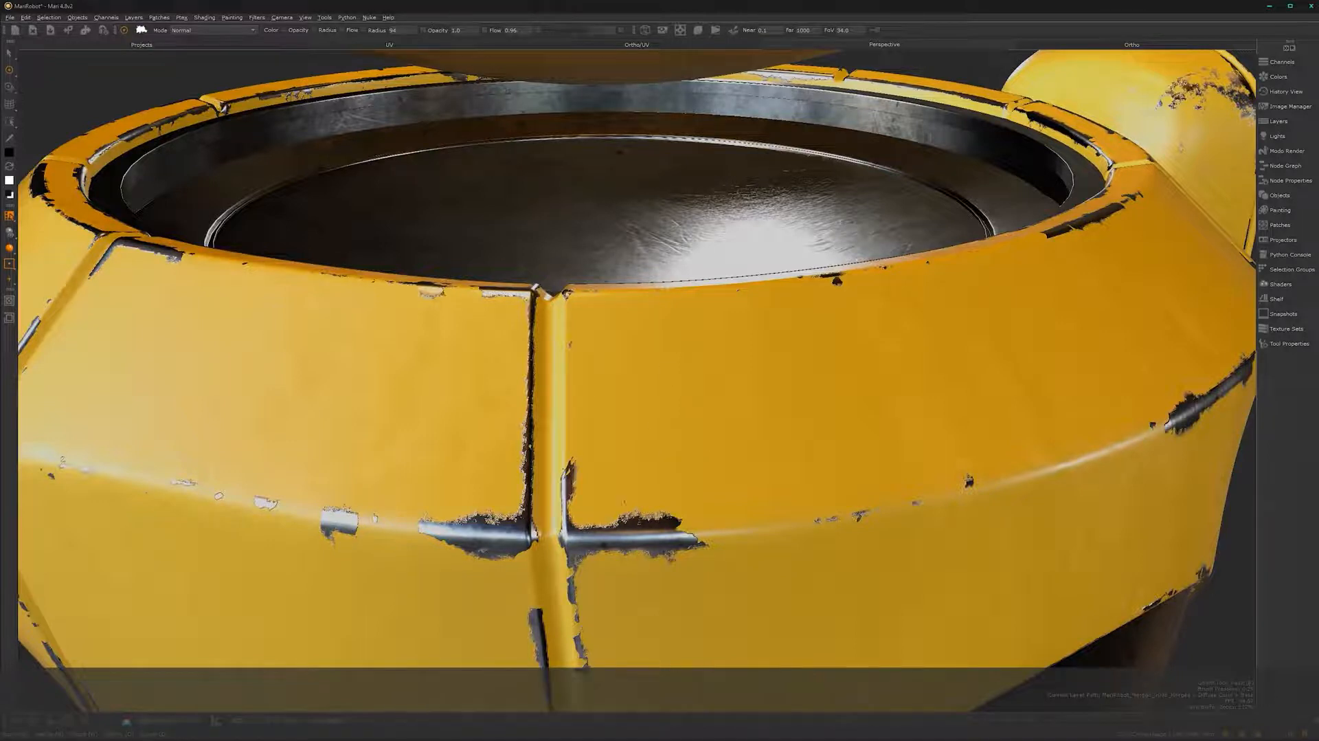
mouse_move(579, 548)
middle_mouse_down("alt")
mouse_move(598, 469)
mouse_move(610, 479)
middle_mouse_up("alt")
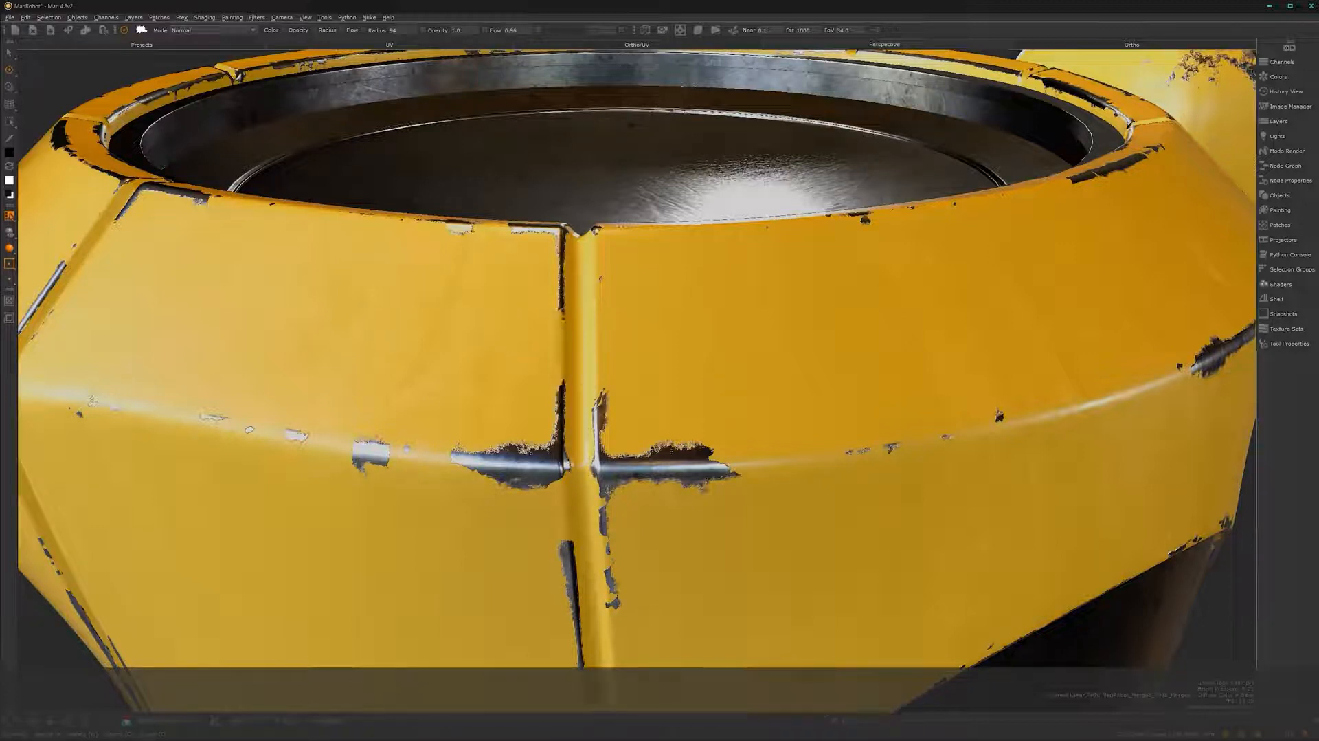
- Paint damage in white where the diagonal chest seam meets the rim of the round window
right_click_drag(687, 481, 585, 481, "alt")
left_click_drag(584, 481, 527, 379, "alt")
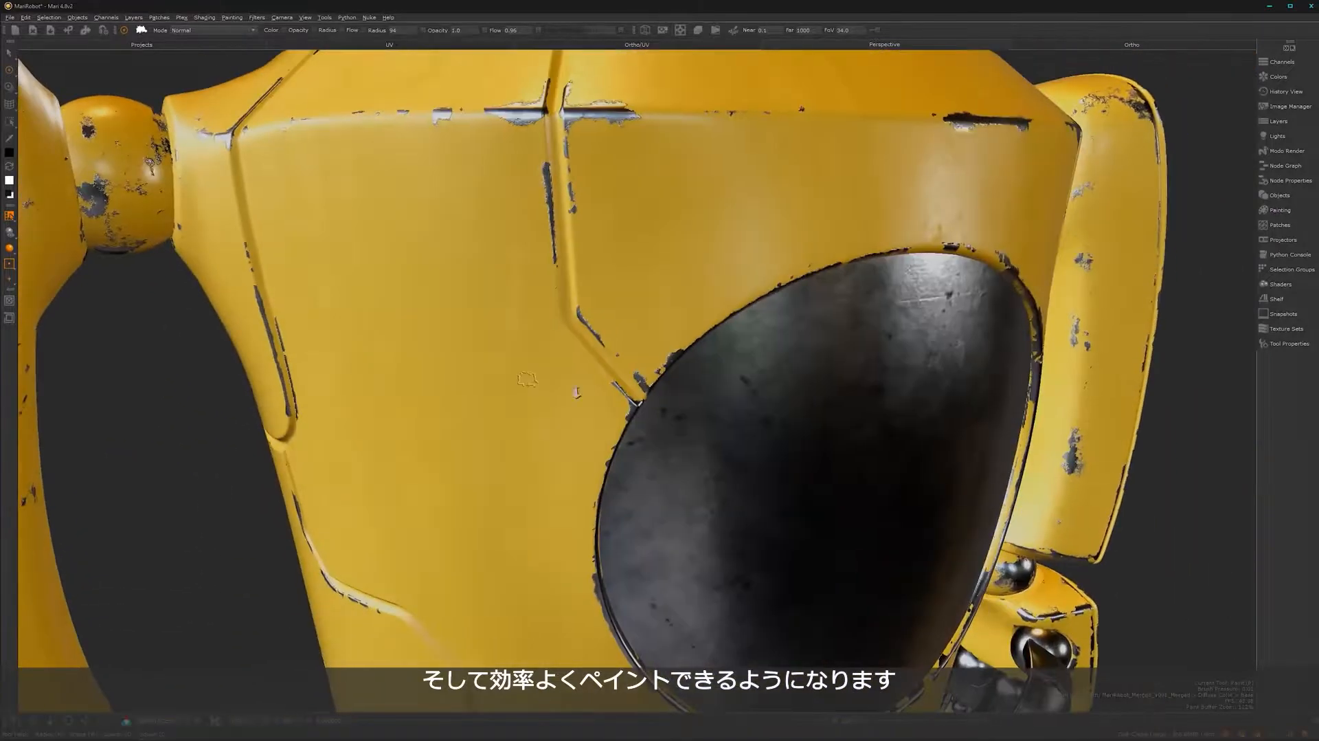
right_click_drag(576, 393, 646, 427, "alt")
middle_click_drag(646, 427, 611, 318, "alt")
right_click_drag(612, 318, 628, 378, "alt")
middle_click_drag(629, 378, 600, 452, "alt")
middle_click_drag(591, 402, 584, 399, "alt")
key("x")
mouse_move(562, 359)
left_mouse_down()
mouse_move(520, 473)
mouse_move(555, 410)
left_mouse_up()
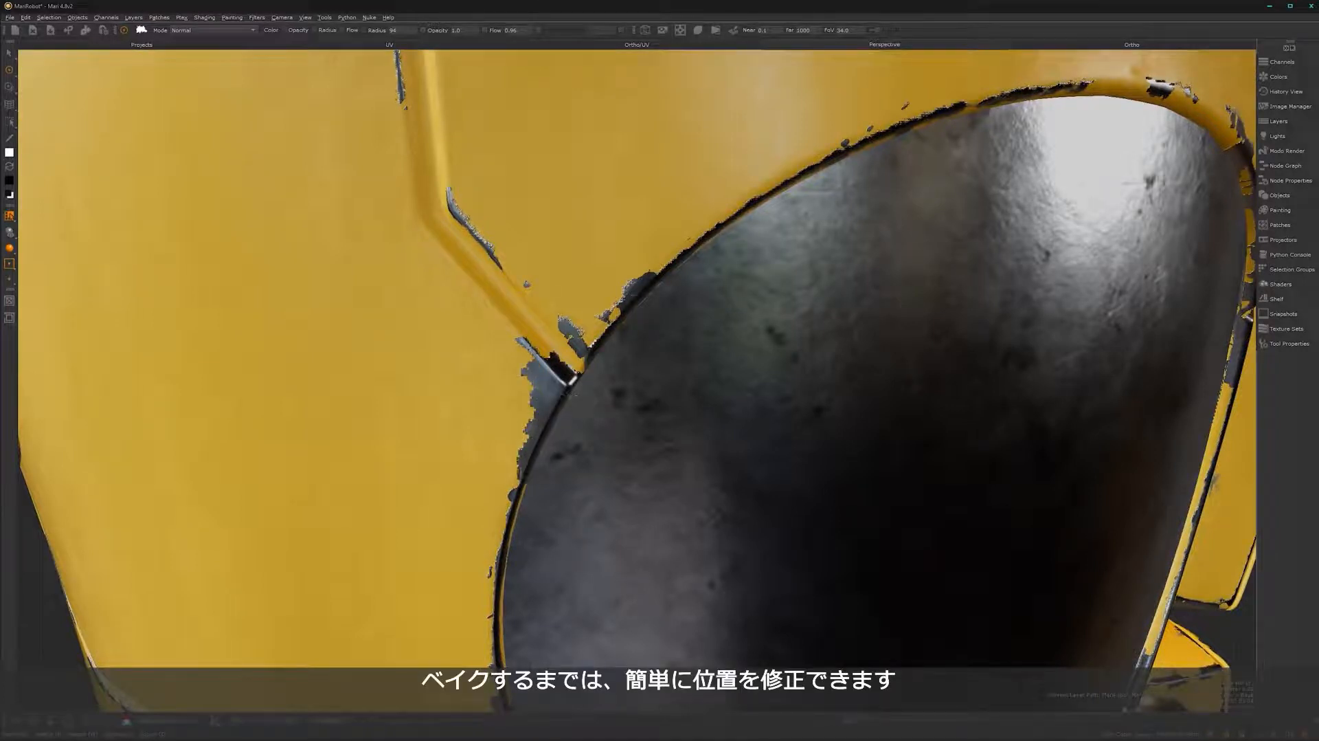
middle_click_drag(571, 489, 566, 486, "alt")
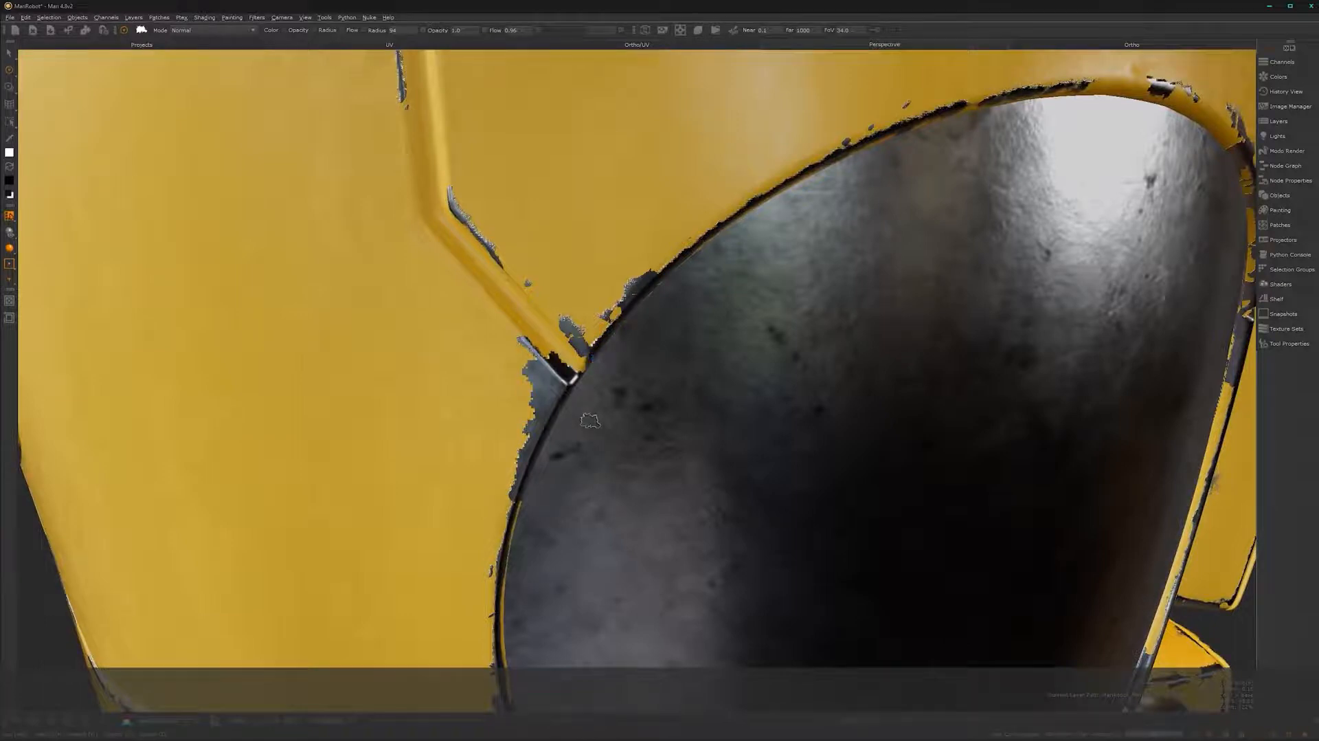
middle_click_drag(601, 271, 588, 345, "alt")
mouse_move(565, 437)
left_mouse_down()
mouse_move(583, 405)
mouse_move(548, 405)
mouse_move(536, 376)
mouse_move(516, 413)
left_mouse_up()
key("x")
- Break up the solid damage strip along the seam below the round chest window by painting black
scroll(660, 330, "down", 10)
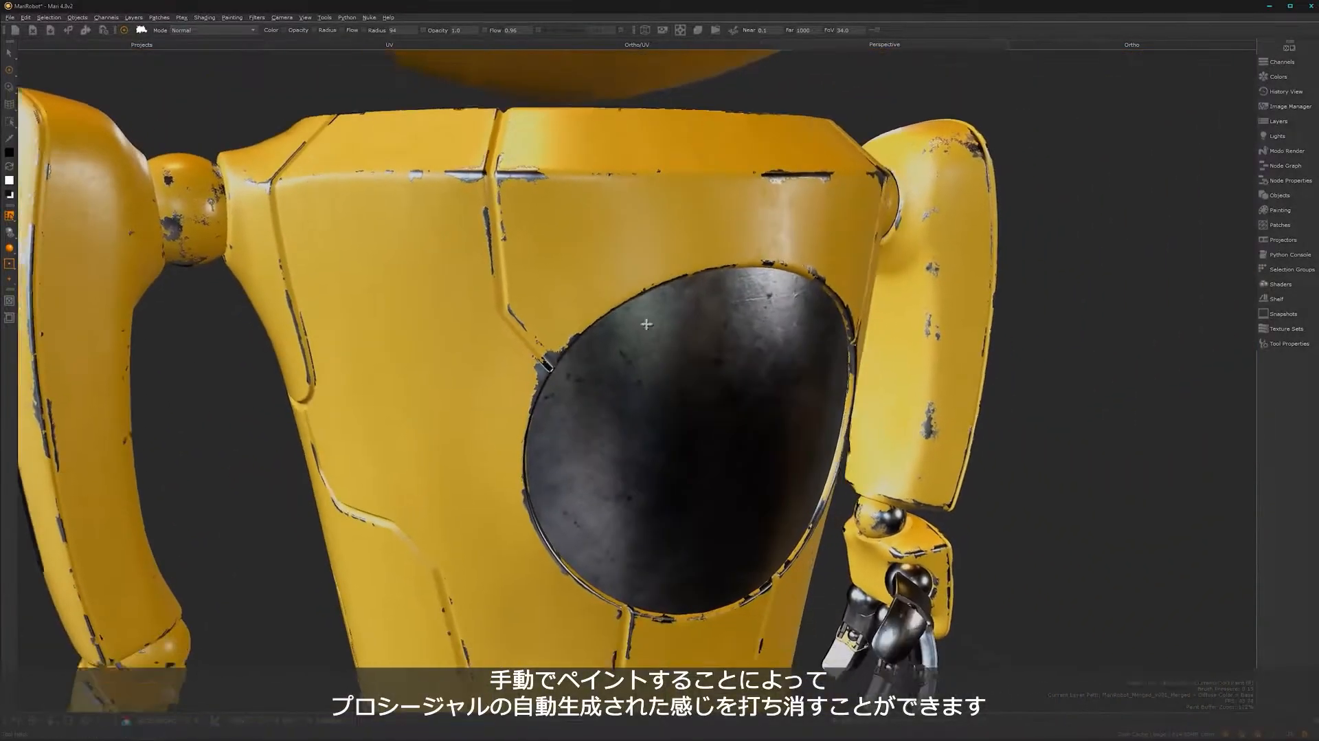
left_click_drag(646, 324, 677, 336, "alt")
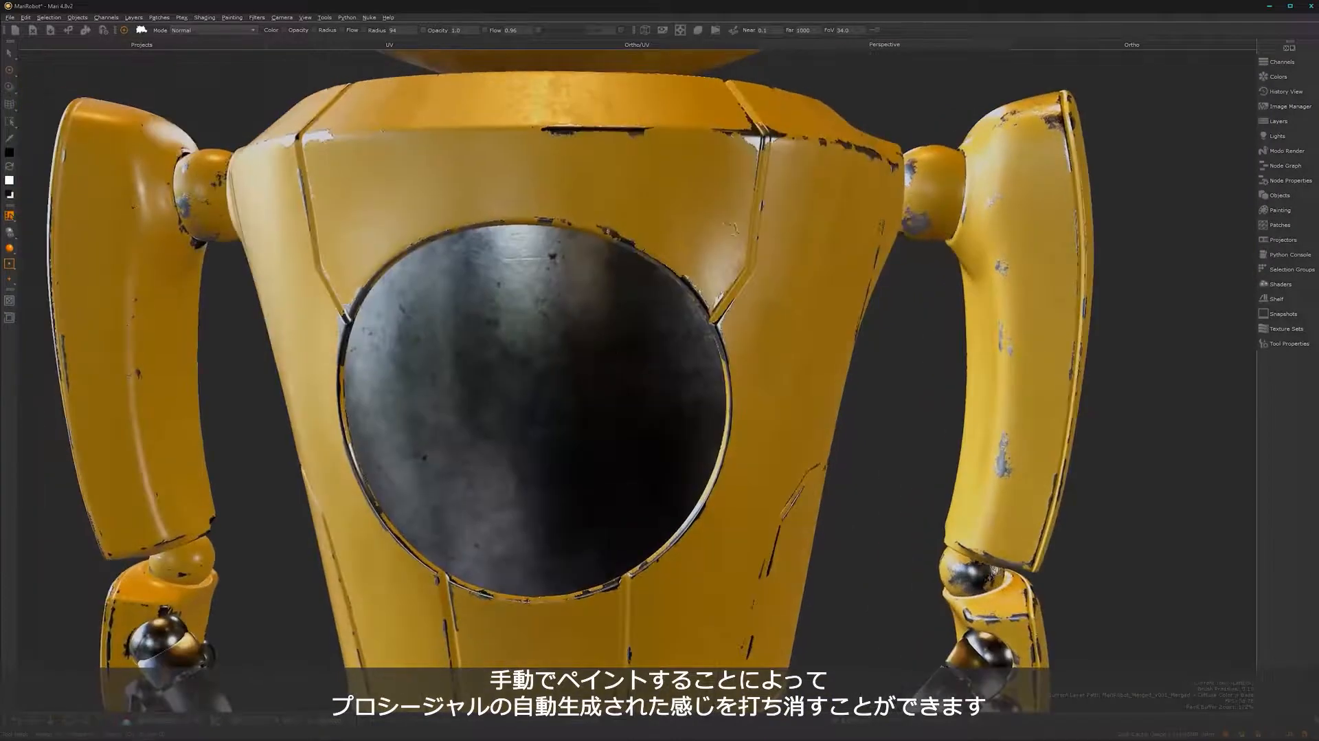
left_click_drag(695, 411, 633, 395, "alt")
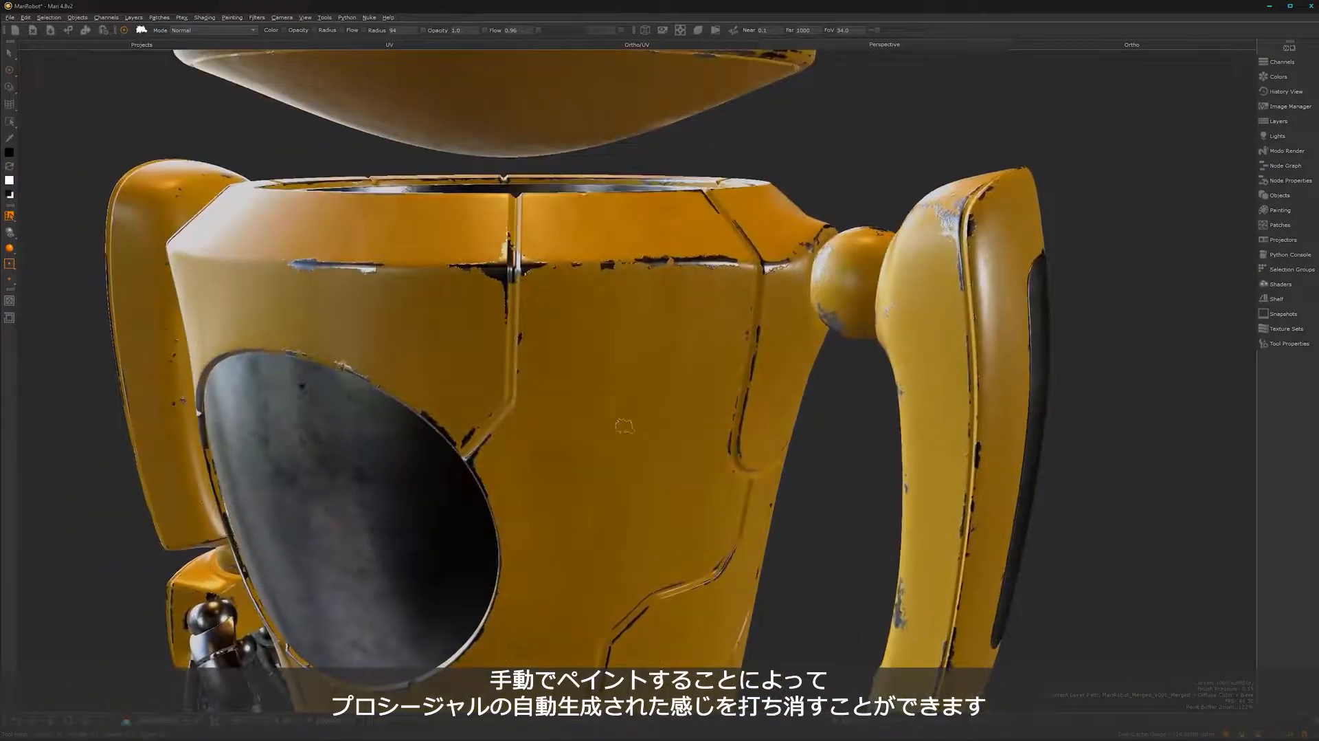
middle_click_drag(624, 427, 698, 217, "alt")
left_click_drag(594, 475, 625, 445, "alt")
right_click_drag(625, 444, 716, 418, "alt")
left_click_drag(716, 418, 657, 391, "alt")
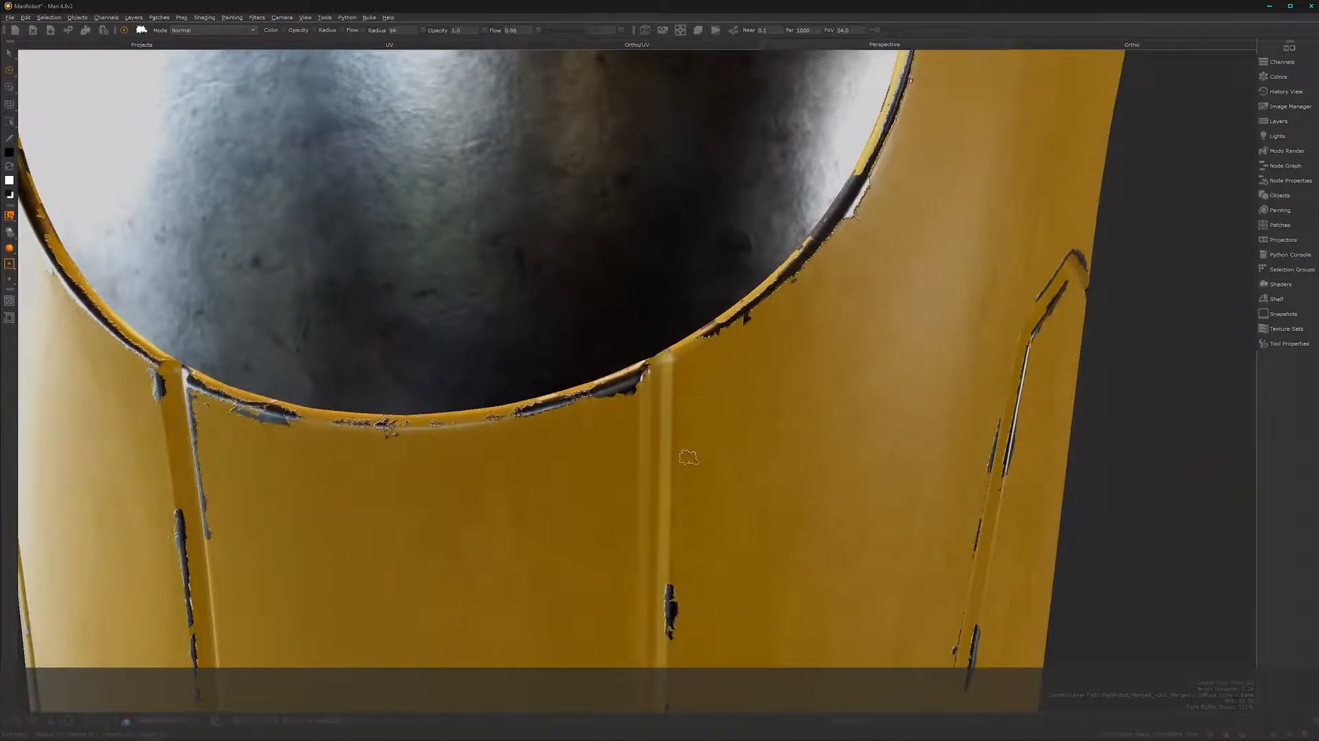
middle_click_drag(652, 490, 842, 246, "alt")
mouse_move(580, 507)
left_mouse_down("alt")
mouse_move(738, 525)
mouse_move(671, 412)
mouse_move(665, 335)
left_mouse_up("alt")
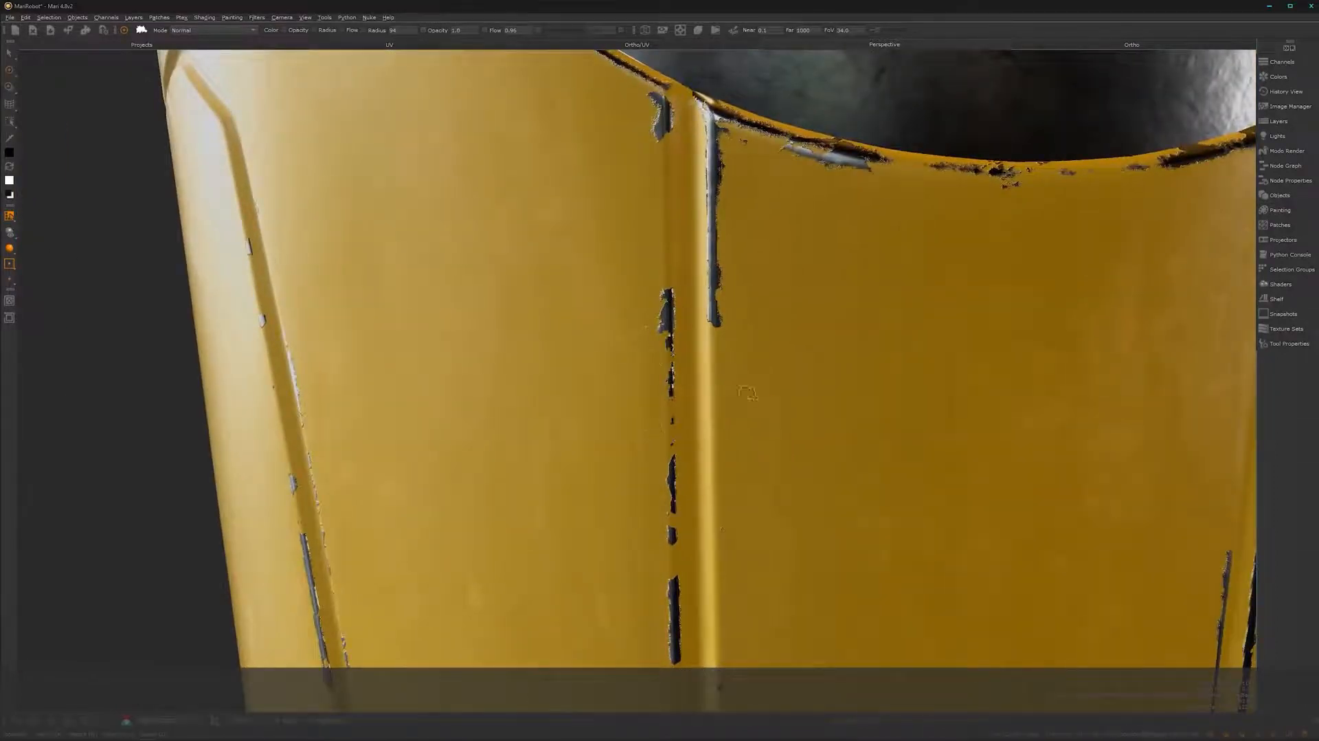
- Paint damage at the base of that seam where it meets the lower torso rim, and break up its edges in black
scroll(875, 456, "down", 6)
scroll(886, 459, "up", 6)
mouse_move(711, 412)
middle_mouse_down("alt")
mouse_move(697, 406)
mouse_move(659, 268)
middle_mouse_up("alt")
right_click_drag(695, 396, 672, 336, "alt")
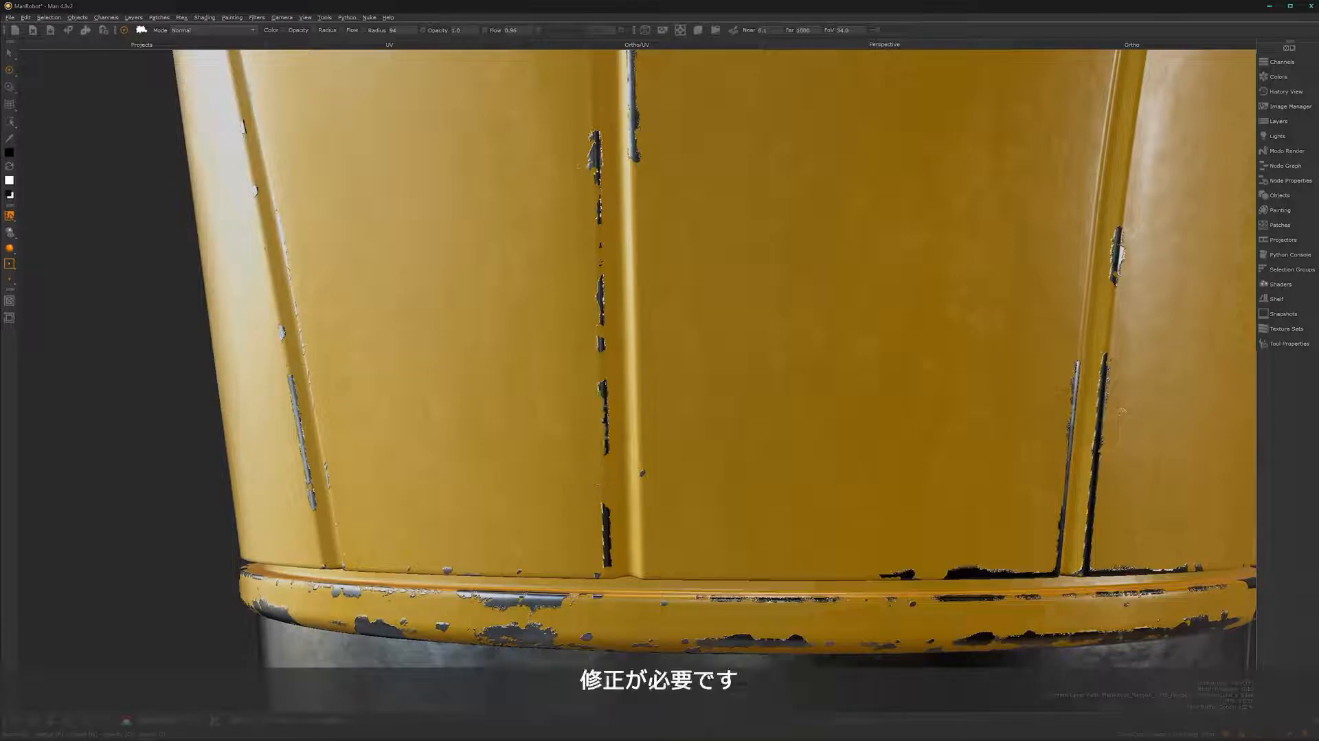
key("x")
mouse_move(605, 546)
left_mouse_down()
mouse_move(608, 524)
mouse_move(586, 577)
mouse_move(628, 557)
mouse_move(617, 527)
mouse_move(627, 551)
mouse_move(586, 543)
mouse_move(592, 521)
left_mouse_up()
key("x")
mouse_move(579, 569)
left_mouse_down()
mouse_move(604, 577)
mouse_move(601, 560)
left_mouse_up()
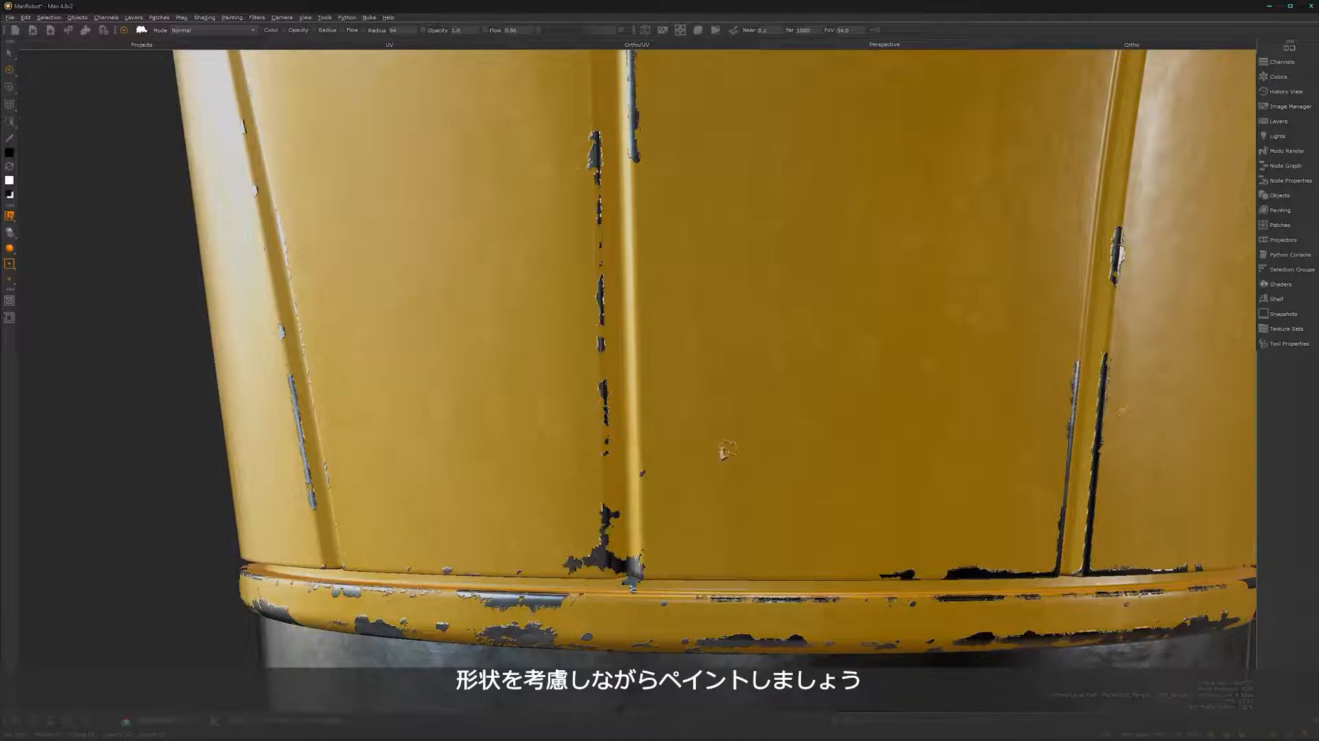
- Paint white damage on both sides of the next seam where it meets the lower torso rim
right_click_drag(727, 450, 660, 450, "alt")
middle_click_drag(790, 450, 661, 455, "alt")
left_click_drag(714, 456, 670, 503, "alt")
right_click_drag(670, 504, 607, 471, "alt")
middle_click_drag(607, 472, 610, 367, "alt")
right_click_drag(610, 367, 687, 377, "alt")
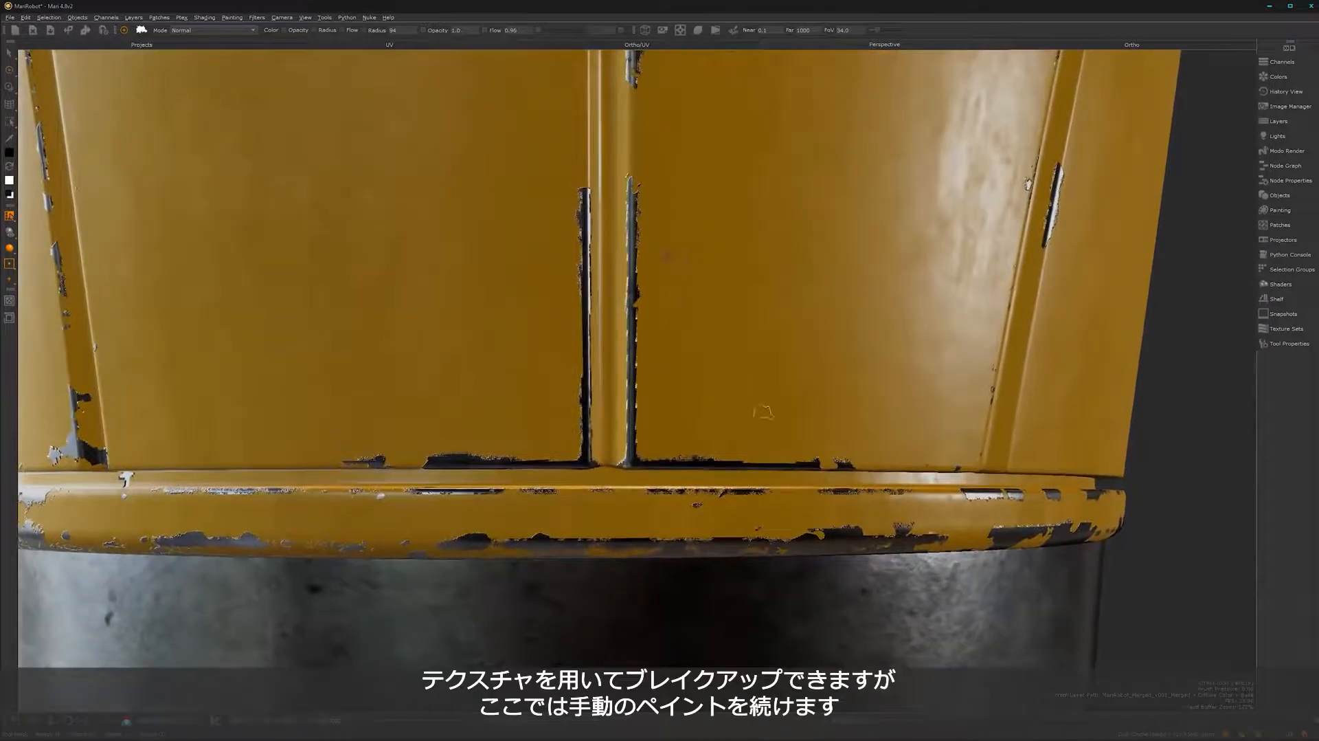
key("x")
mouse_move(646, 467)
left_mouse_down()
mouse_move(646, 436)
mouse_move(578, 474)
mouse_move(556, 457)
mouse_move(601, 405)
mouse_move(608, 423)
mouse_move(588, 378)
mouse_move(591, 311)
mouse_move(606, 323)
mouse_move(606, 371)
mouse_move(576, 356)
mouse_move(583, 285)
left_mouse_up()
key("x")
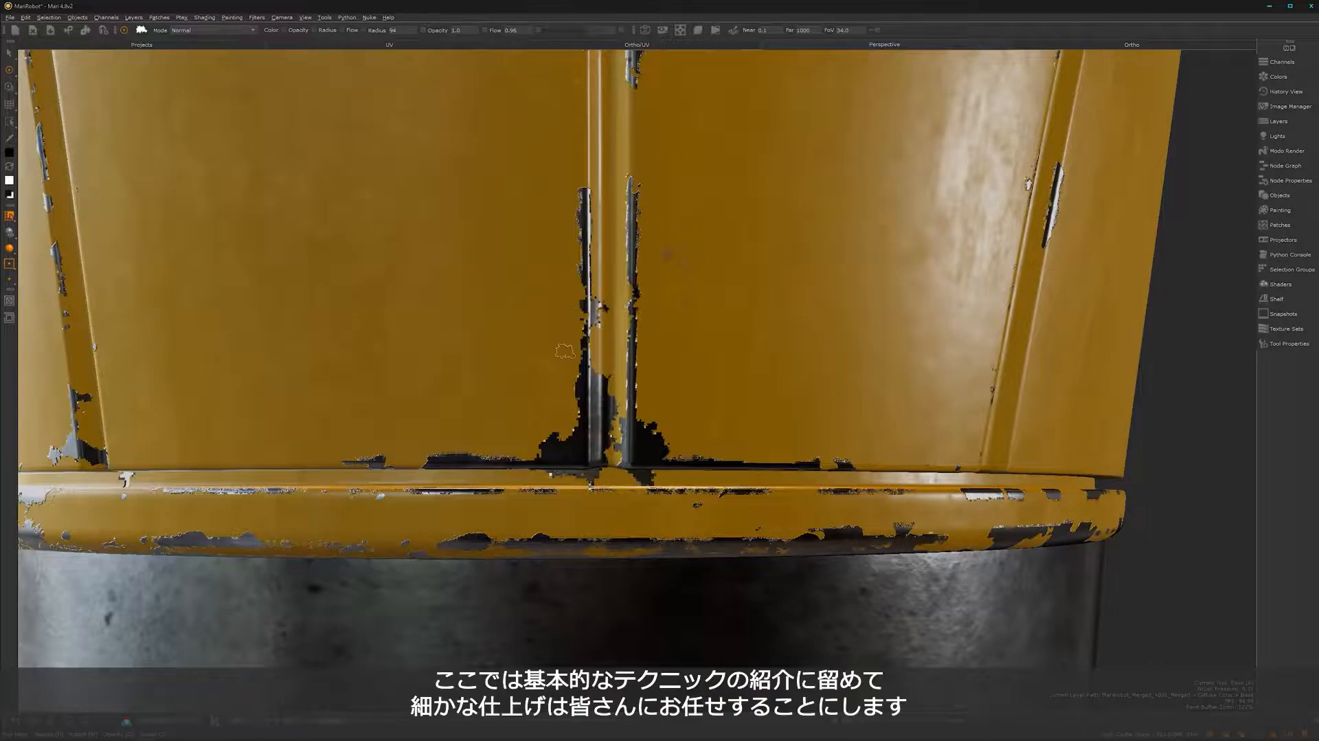
- Paint black over parts of the damage strips around the base of this seam to break them up
left_click_drag(500, 456, 518, 463)
mouse_move(768, 419)
right_mouse_down("alt")
mouse_move(576, 427)
mouse_move(671, 359)
mouse_move(774, 389)
mouse_move(664, 386)
mouse_move(740, 426)
right_mouse_up("alt")
middle_click_drag(672, 419, 694, 360, "alt")
mouse_move(625, 380)
left_mouse_down()
mouse_move(625, 417)
mouse_move(566, 384)
mouse_move(571, 372)
left_mouse_up()
left_click(623, 430)
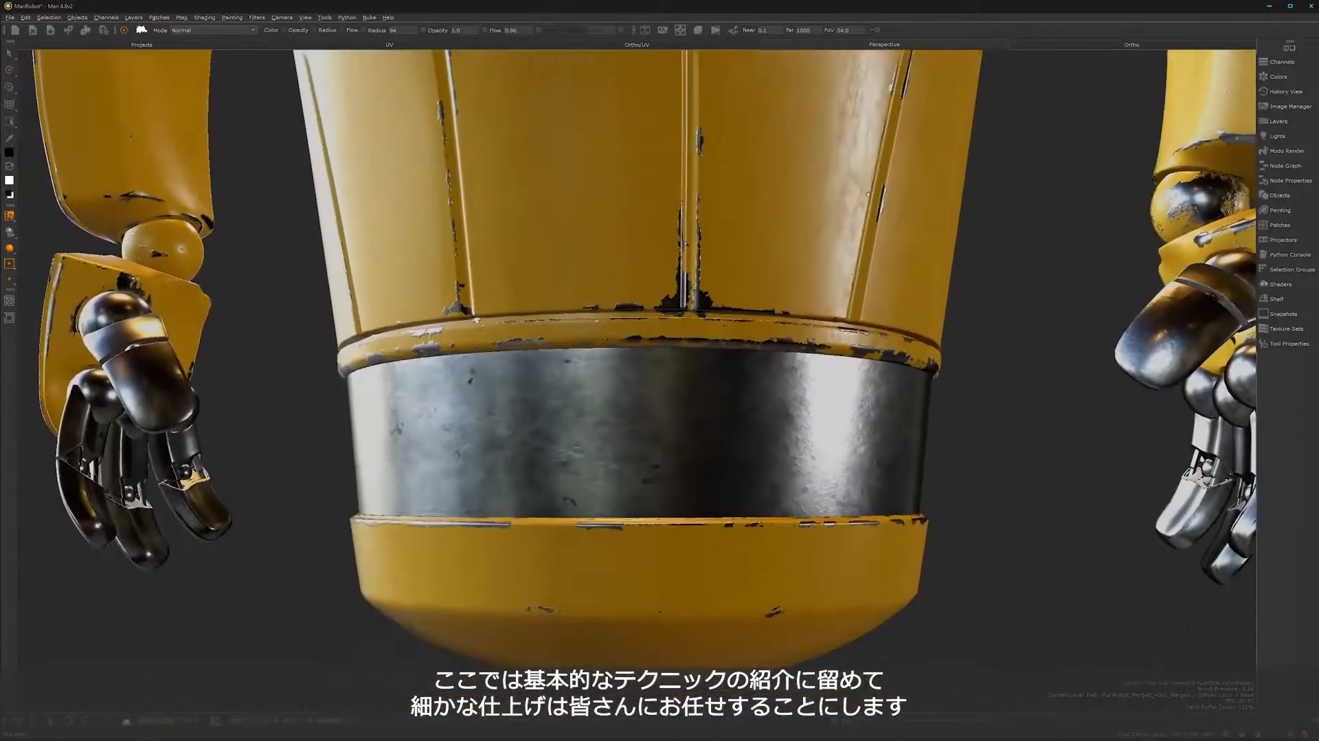
- Review the damage over the whole robot and show the Metal and Yellow material nodes in the node graph
left_click_drag(572, 413, 658, 405, "alt")
middle_click_drag(580, 458, 578, 432, "alt")
middle_click_drag(664, 338, 606, 604, "alt")
right_click_drag(672, 374, 651, 277, "alt")
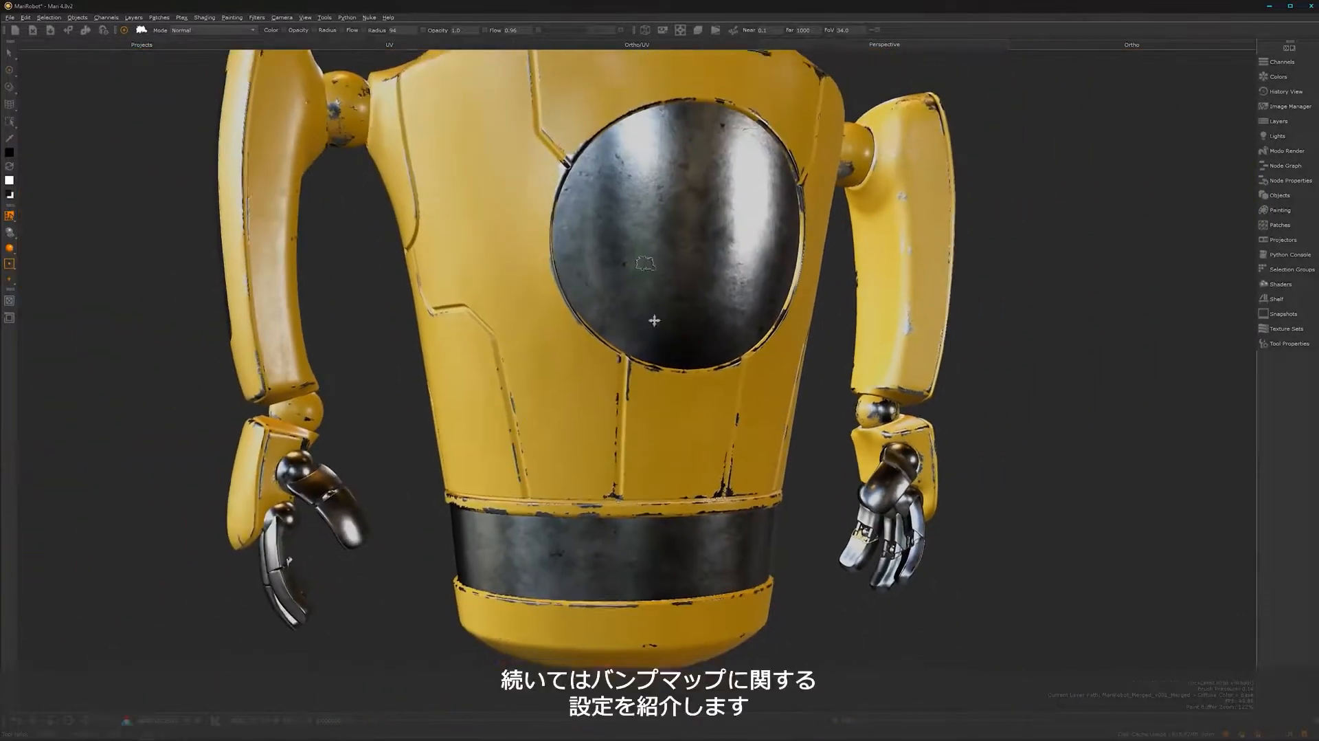
middle_click_drag(651, 277, 657, 349, "alt")
right_click_drag(657, 347, 598, 385, "alt")
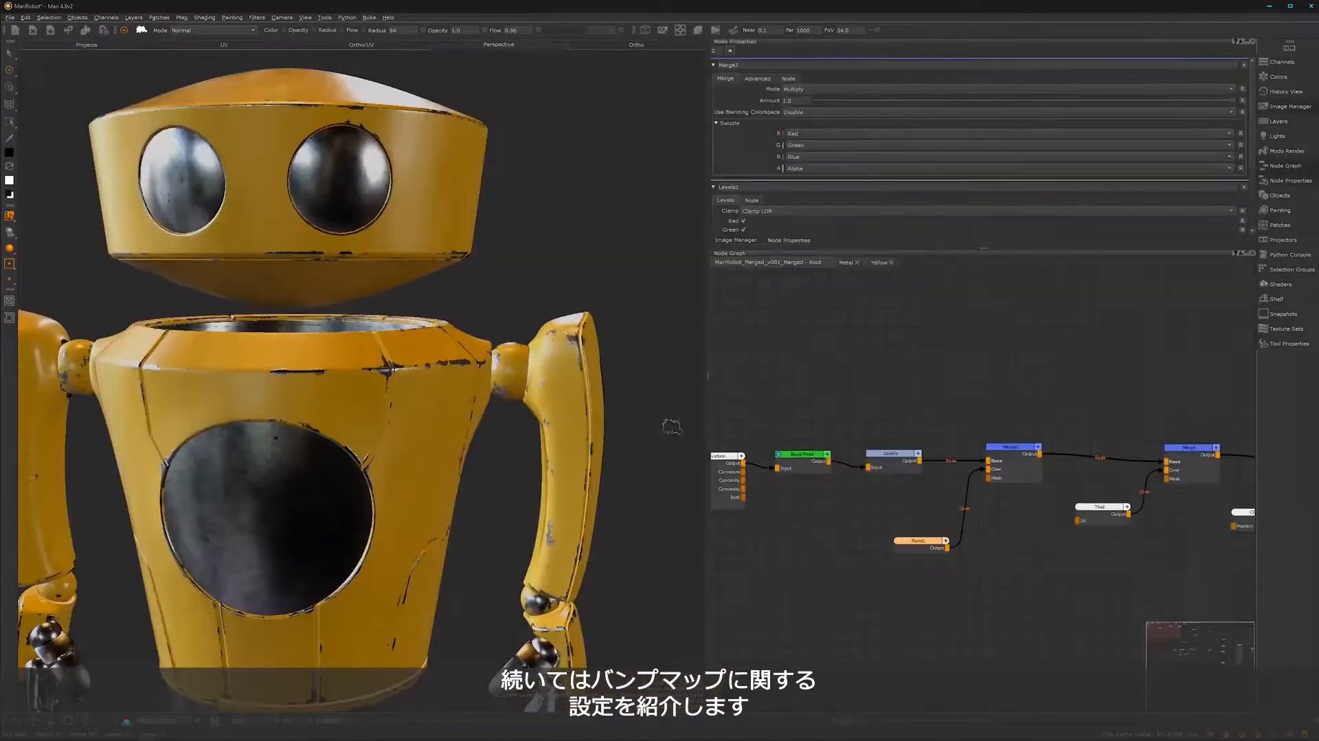
right_click_drag(986, 645, 828, 619, "alt")
middle_click_drag(894, 588, 824, 383, "alt")
middle_click_drag(1101, 529, 1050, 503, "alt")
right_click_drag(1049, 504, 1086, 509, "alt")
right_click_drag(983, 567, 1151, 518, "alt")
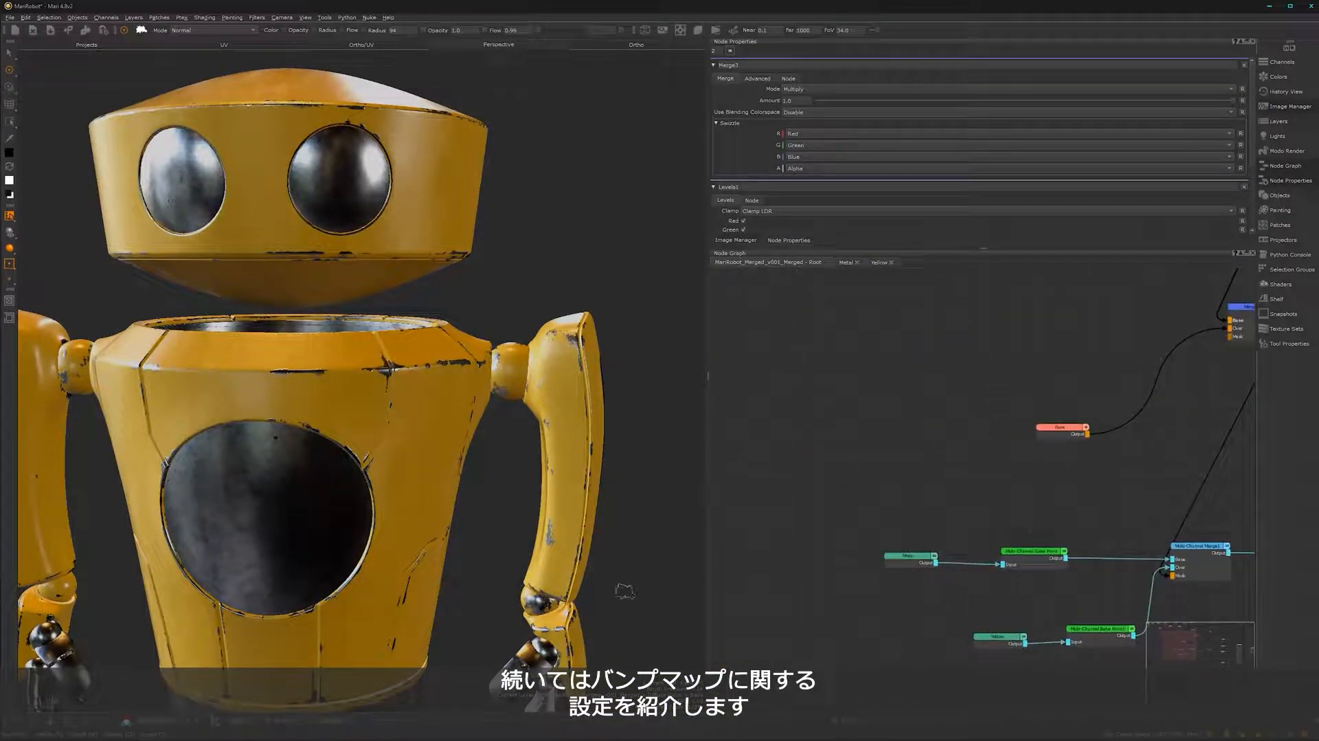
- Examine the paint thickness up close at the damaged seam crossing on the upper chest edge
right_click_drag(495, 522, 653, 430, "alt")
middle_click_drag(423, 451, 474, 480, "alt")
mouse_move(473, 480)
left_mouse_down("alt")
mouse_move(454, 477)
mouse_move(468, 462)
left_mouse_up("alt")
mouse_move(468, 462)
right_mouse_down("alt")
mouse_move(512, 464)
mouse_move(496, 481)
right_mouse_up("alt")
right_click(496, 481)
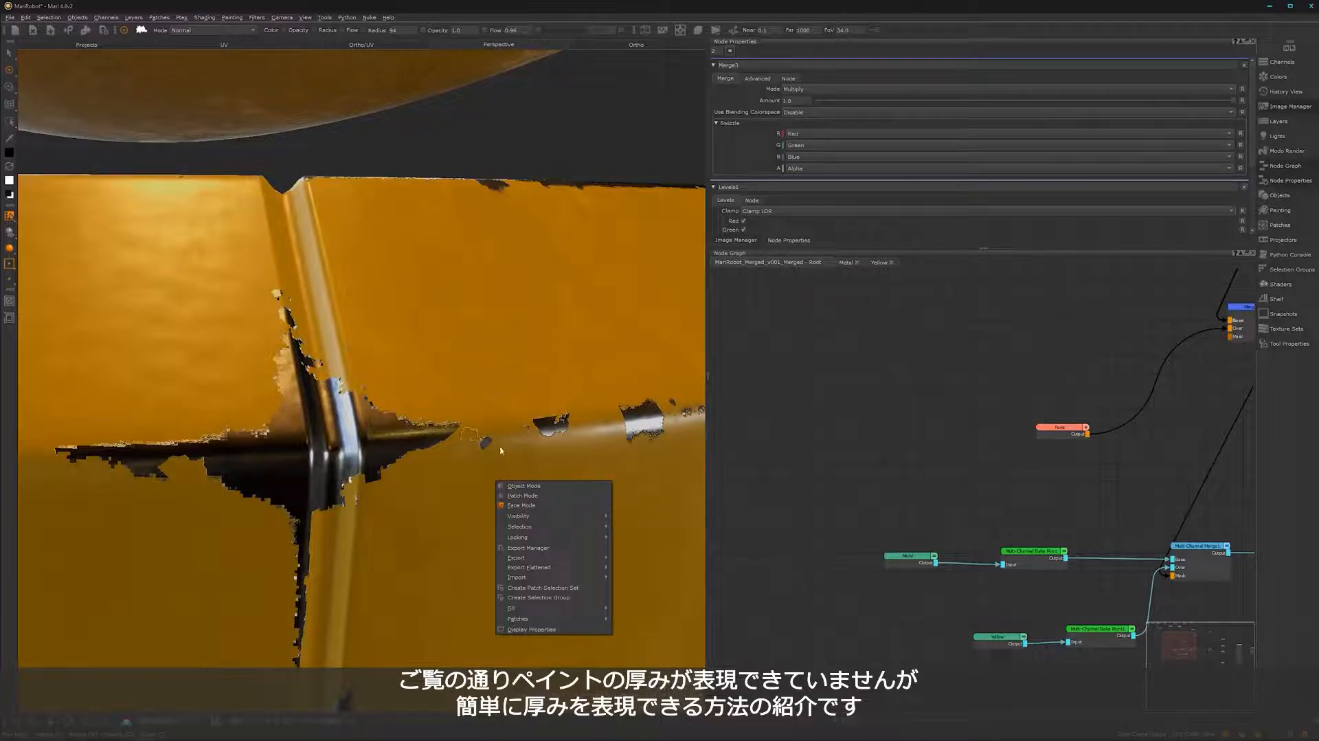
left_click(846, 460)
- Disable the Multi-Channel Bake Point node fed by the Metal material
right_click_drag(961, 610, 1052, 613, "alt")
middle_click_drag(1035, 618, 898, 600, "alt")
left_click(898, 534)
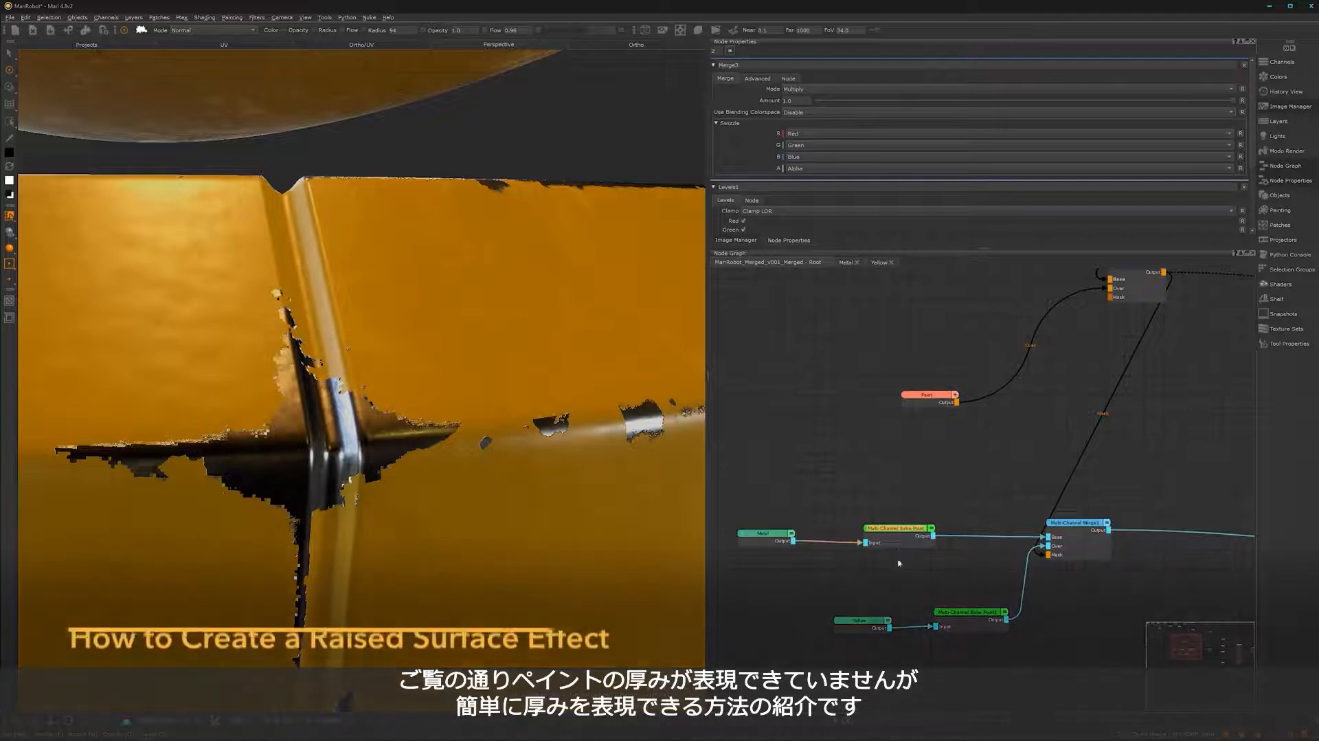
left_click_drag(897, 534, 903, 527)
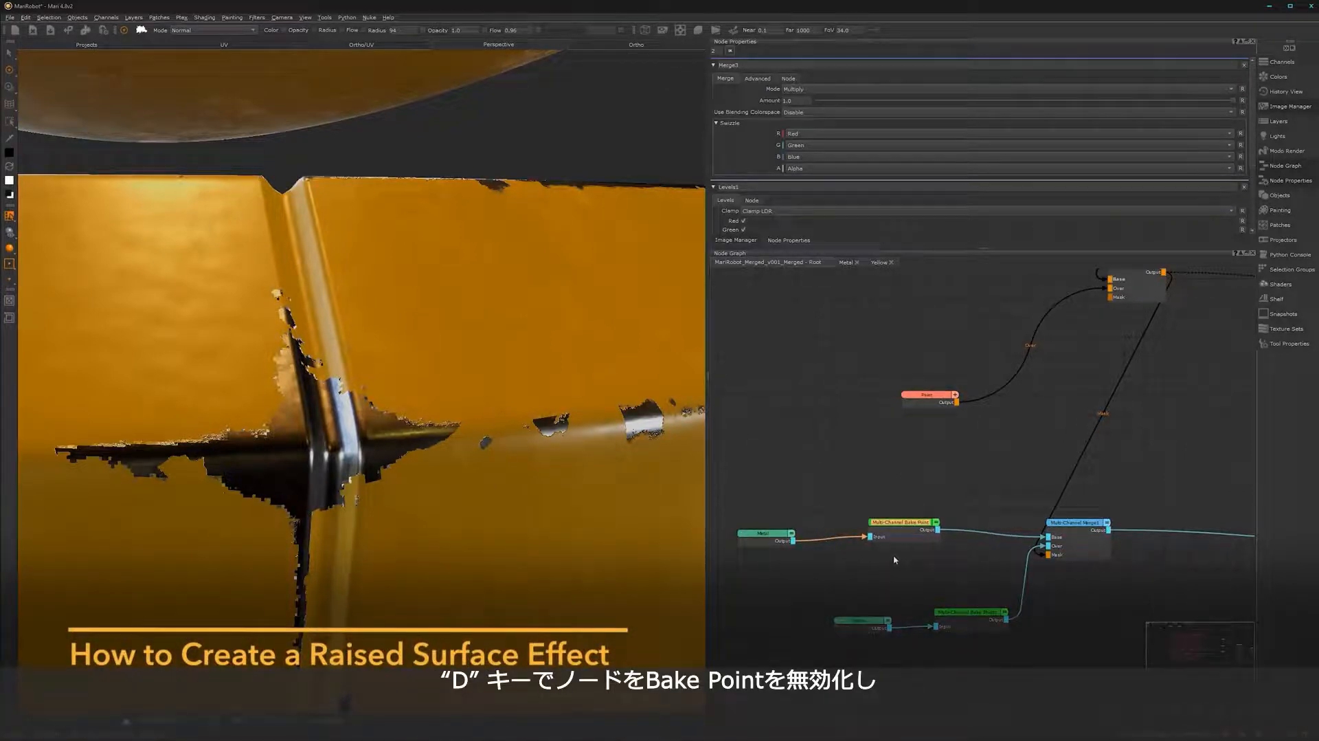
key("d")
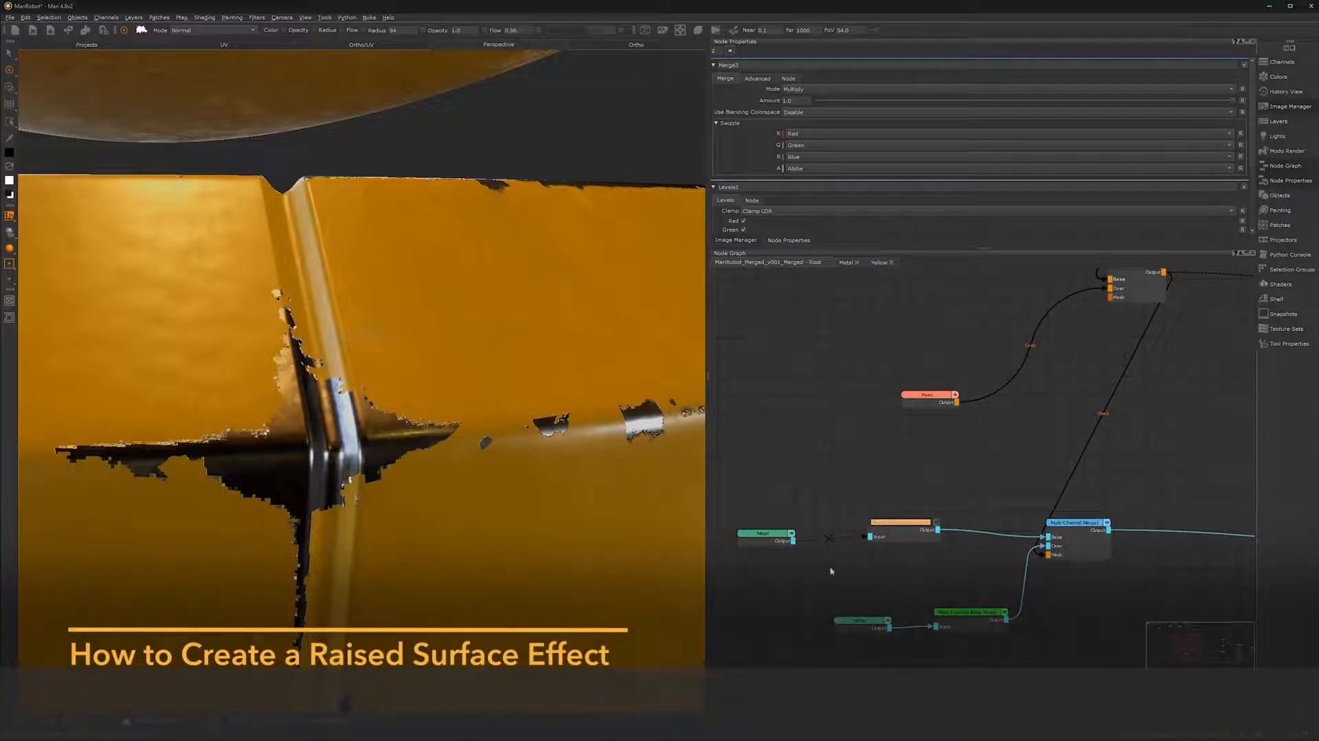
- Open the Metal material's inner graph and insert a Levels node after the Merge node that combines the Invert output
left_click(846, 262)
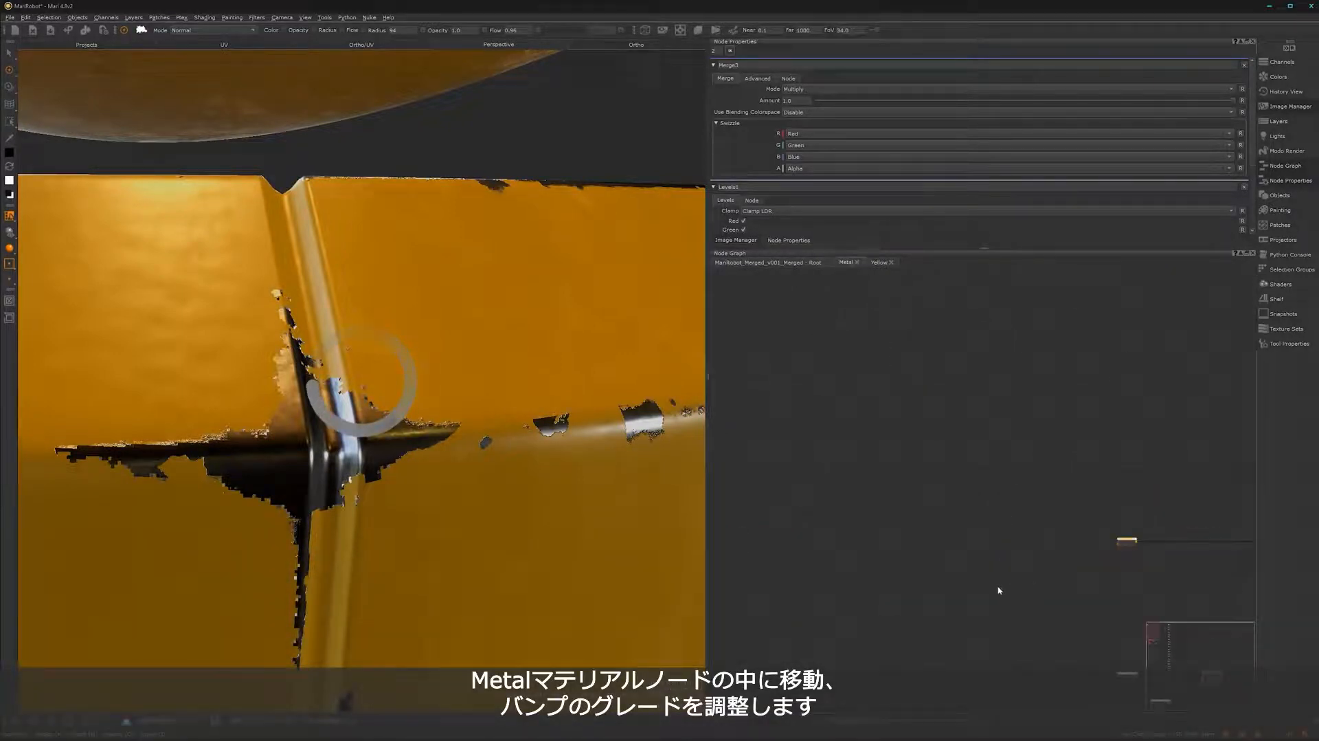
right_click_drag(1058, 578, 1110, 522, "alt")
middle_click_drag(1017, 503, 786, 312, "alt")
right_click_drag(975, 526, 1168, 565, "alt")
middle_click_drag(1084, 586, 825, 477, "alt")
right_click_drag(823, 576, 972, 521, "alt")
middle_click_drag(931, 485, 1002, 538, "alt")
left_click(959, 522)
key("Tab")
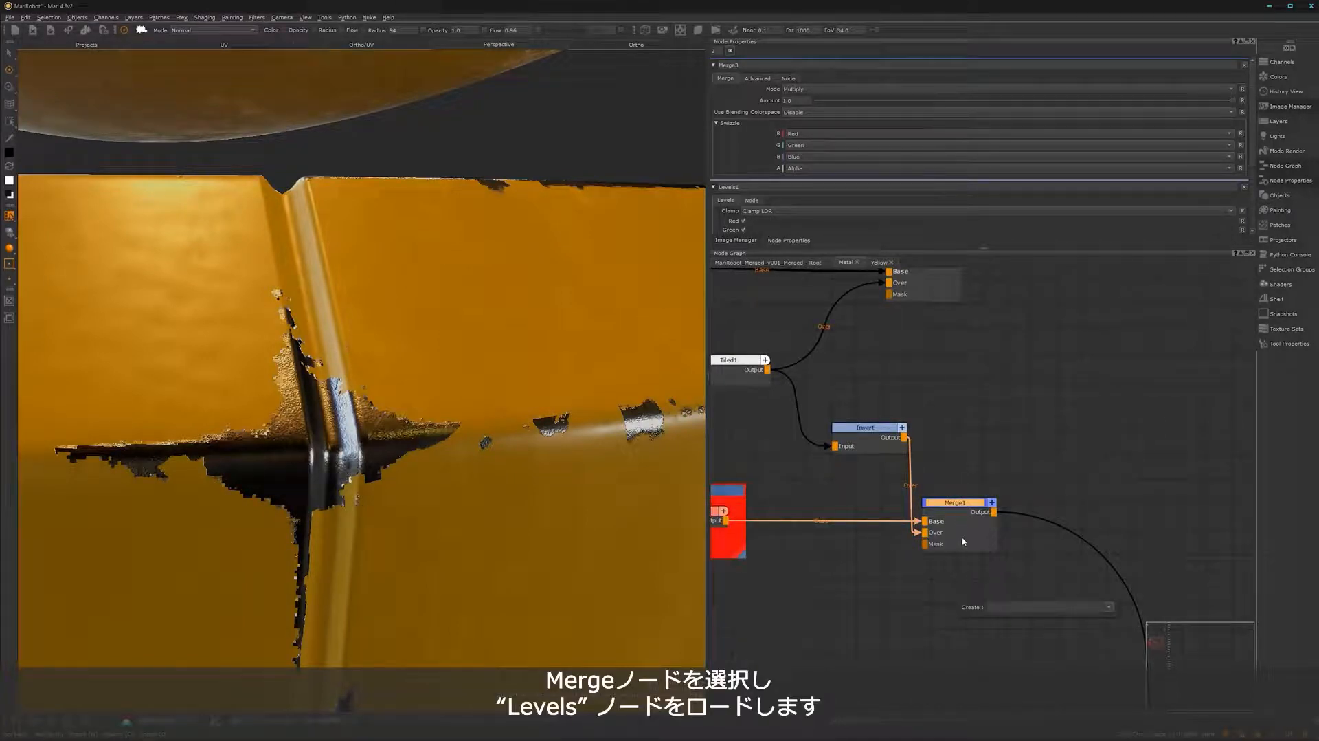
type("level")
left_click(1024, 614)
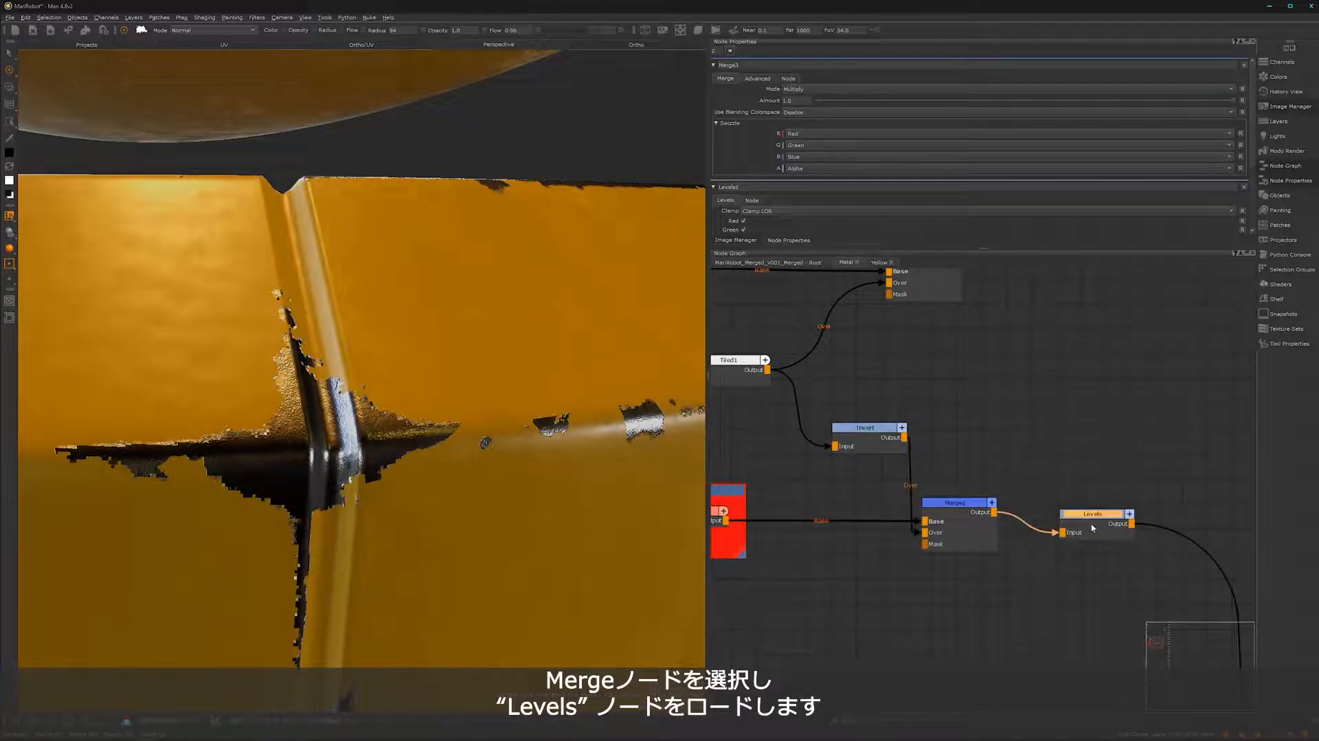
- Set the new Levels node's input Mid value to about 0.46 and check the bump on the exposed metal
left_click_drag(1094, 520, 1096, 515)
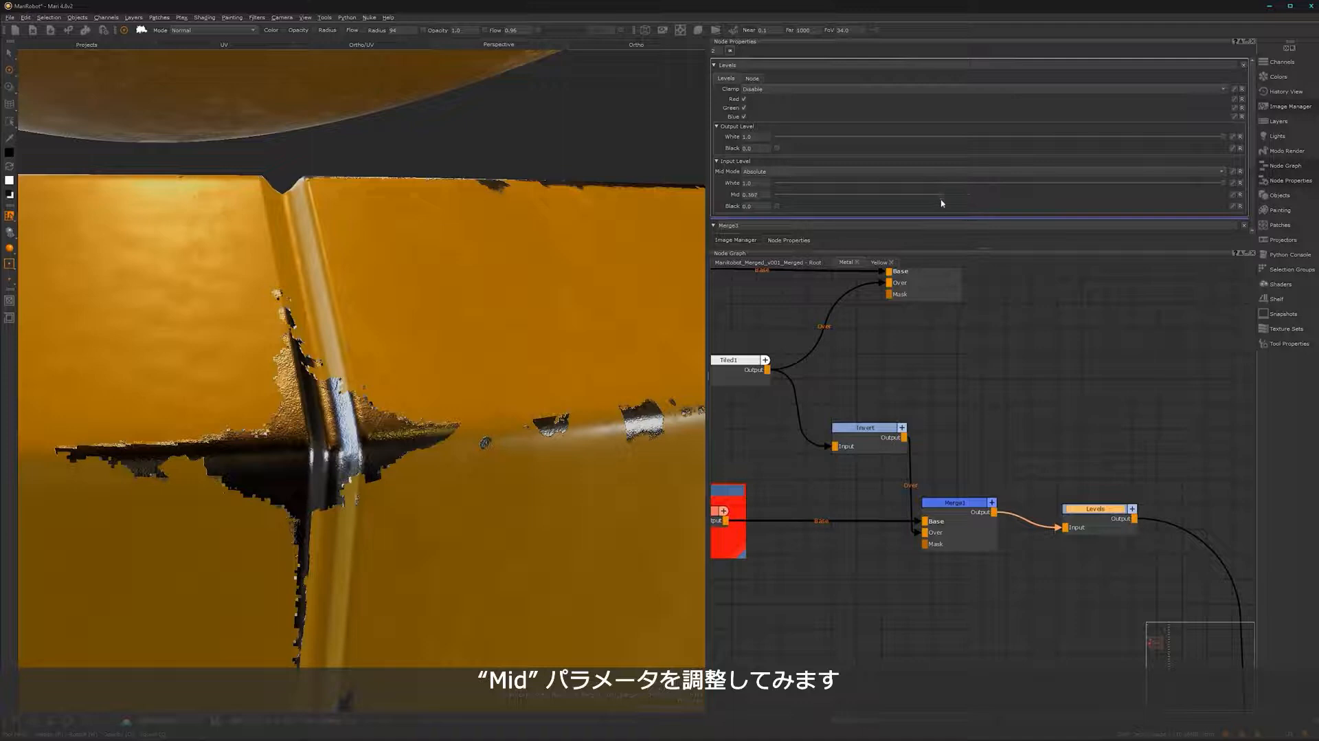
mouse_move(860, 194)
left_mouse_down()
mouse_move(1010, 232)
mouse_move(990, 233)
left_mouse_up()
right_click_drag(329, 445, 474, 445, "alt")
mouse_move(474, 445)
left_mouse_down("alt")
mouse_move(522, 423)
mouse_move(462, 450)
left_mouse_up("alt")
right_click_drag(462, 450, 285, 456, "alt")
right_click_drag(440, 503, 376, 520, "alt")
middle_click_drag(377, 521, 529, 526, "alt")
right_click_drag(529, 525, 522, 506, "alt")
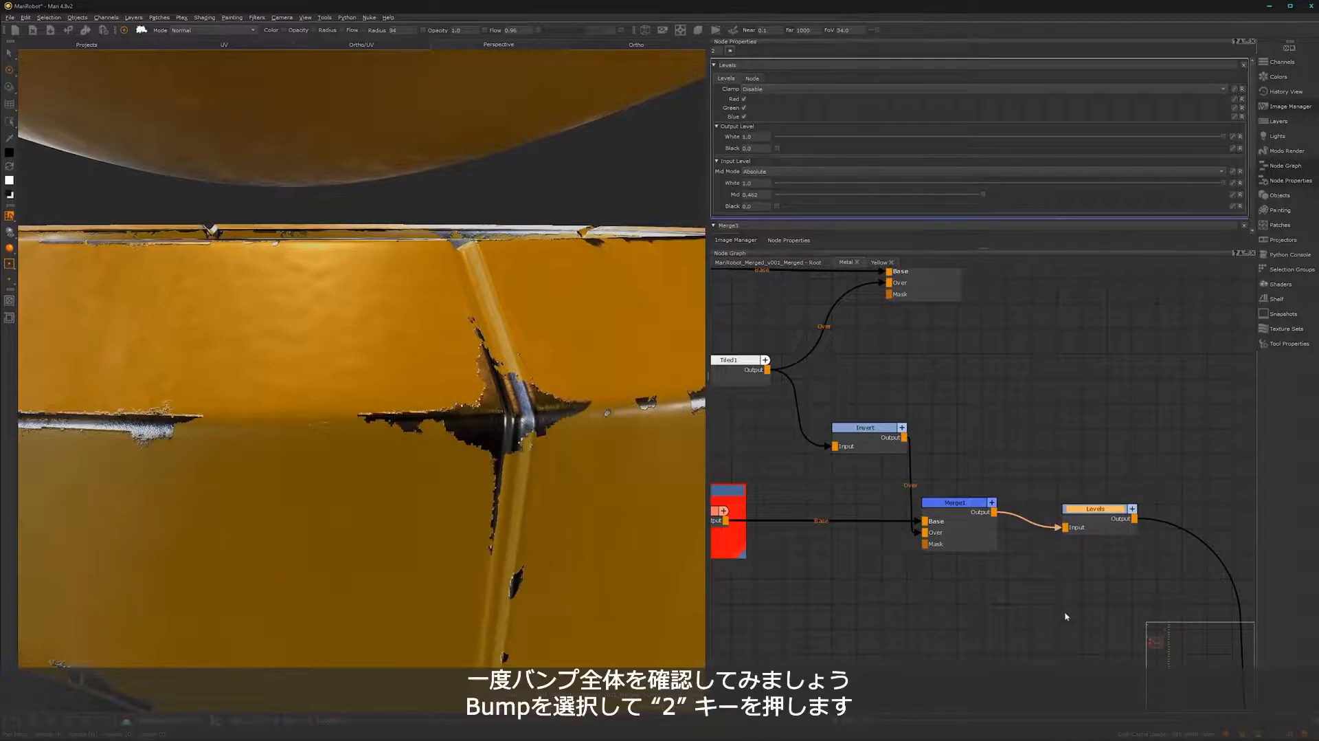
- Return to the root graph and view the Bump node's output on the model
left_click(789, 263)
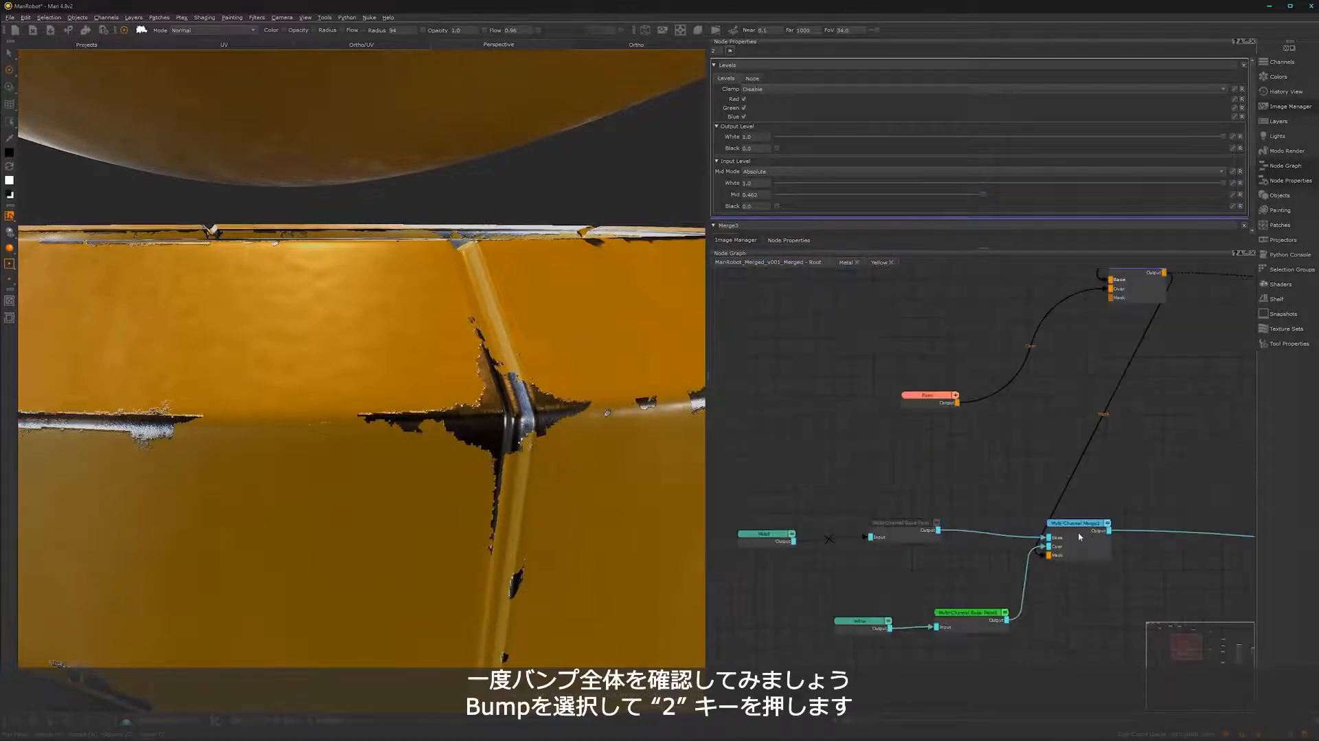
scroll(1078, 537, "down", 8)
scroll(942, 548, "up", 6)
left_click(912, 589)
key("2")
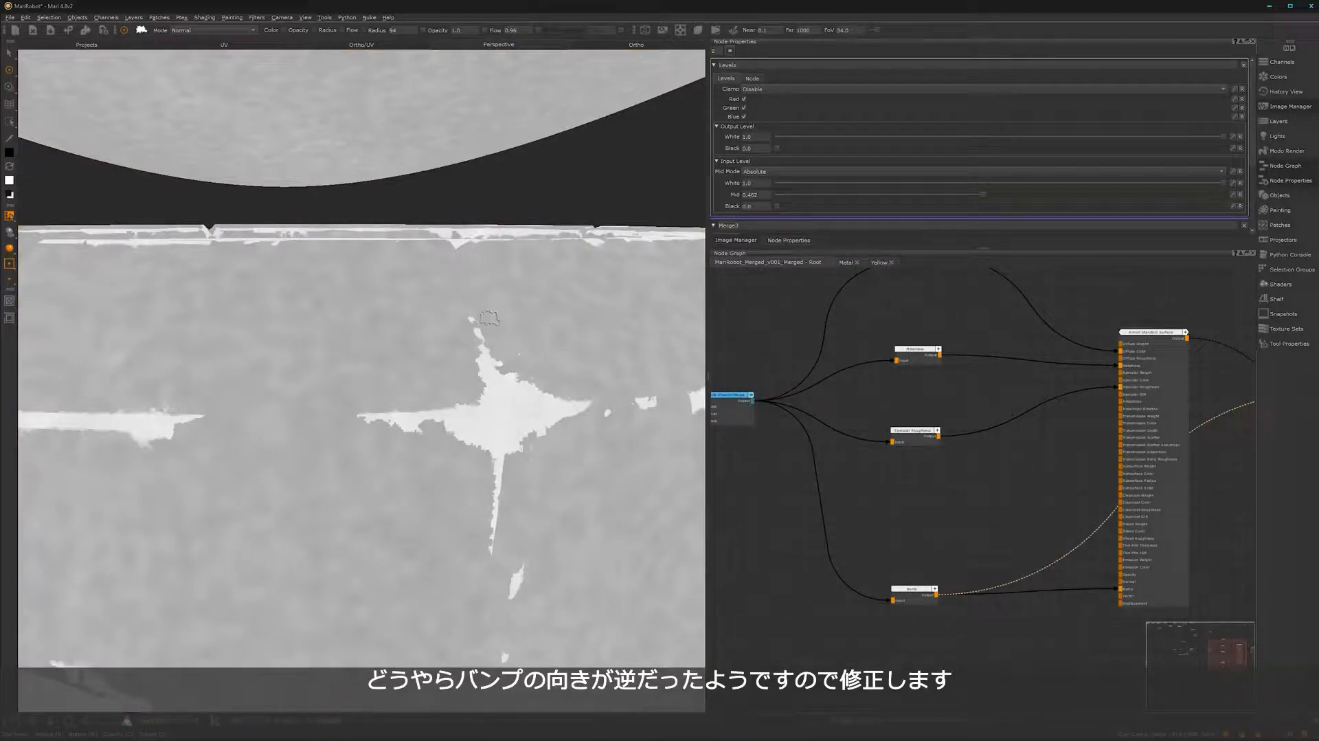
- Reopen the Metal material's graph and raise the Levels node's input Mid value to about 0.81
left_click(846, 263)
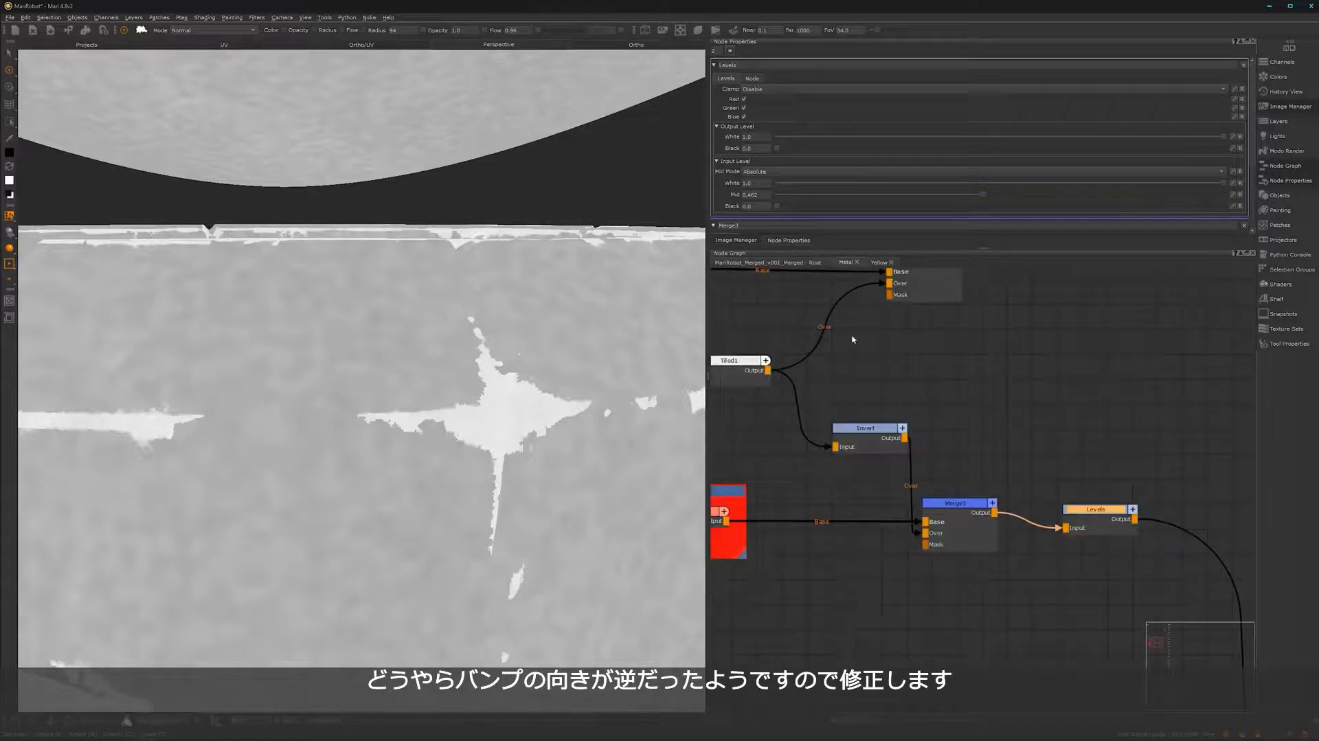
left_click_drag(1095, 509, 1092, 507)
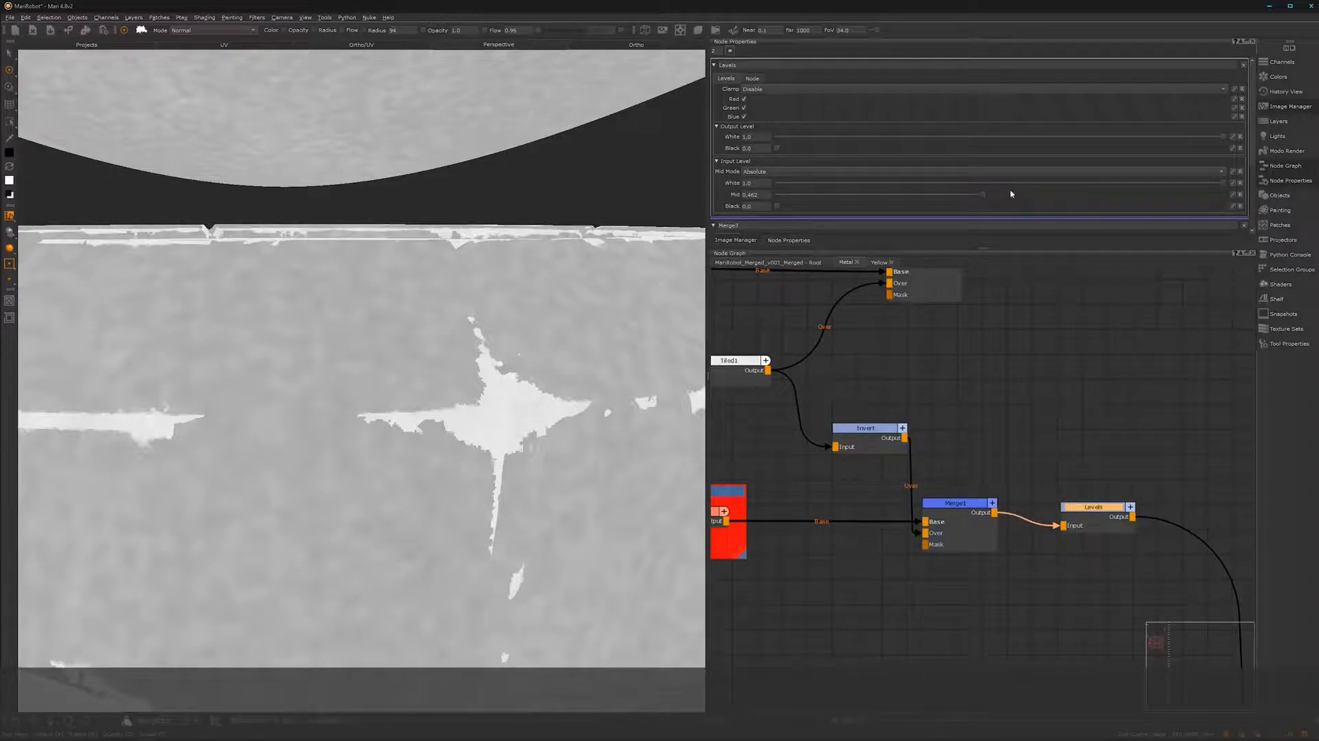
left_click_drag(984, 197, 1142, 220)
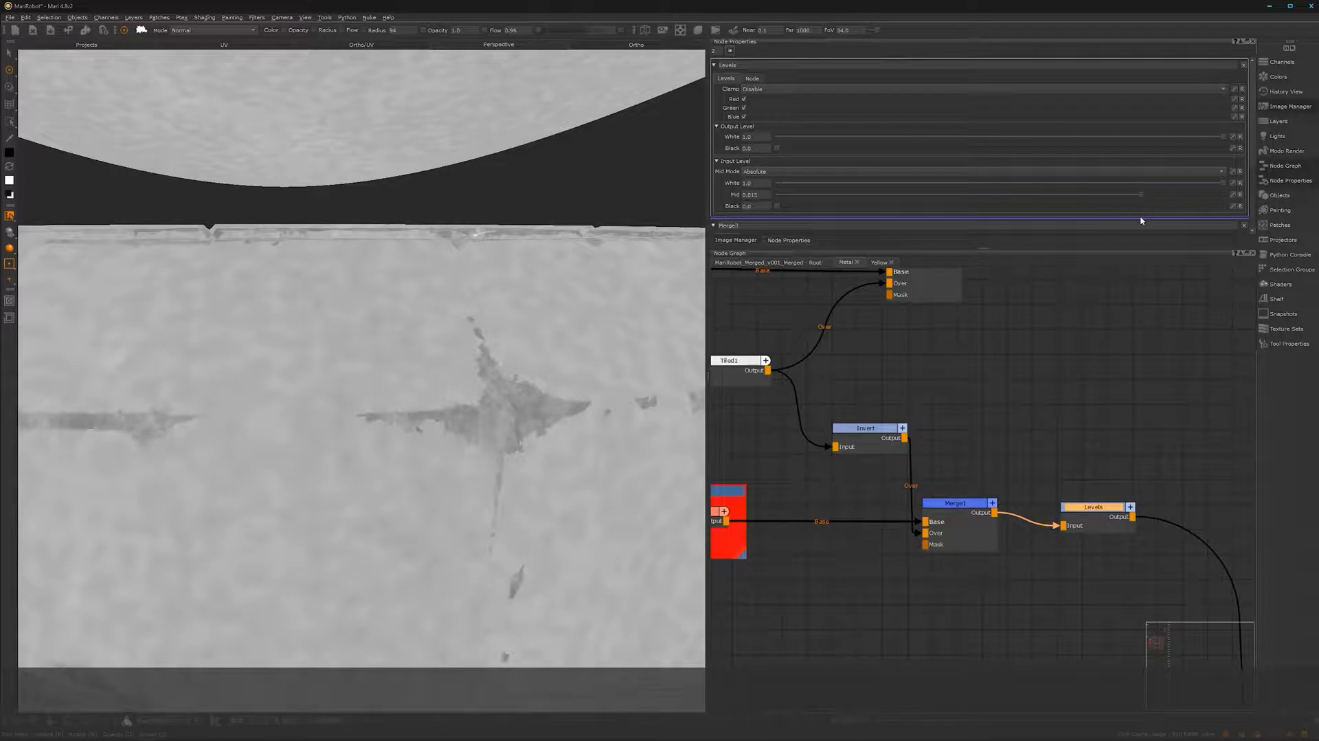
- Return to the root graph, re-enable the Metal branch's Multi-Channel Bake Point and rebake its outdated Bump channel
left_click(806, 264)
scroll(808, 554, "down", 5)
middle_click_drag(942, 576, 1001, 582)
middle_click_drag(798, 576, 1097, 646)
left_click(891, 531)
key("d")
left_click(891, 533)
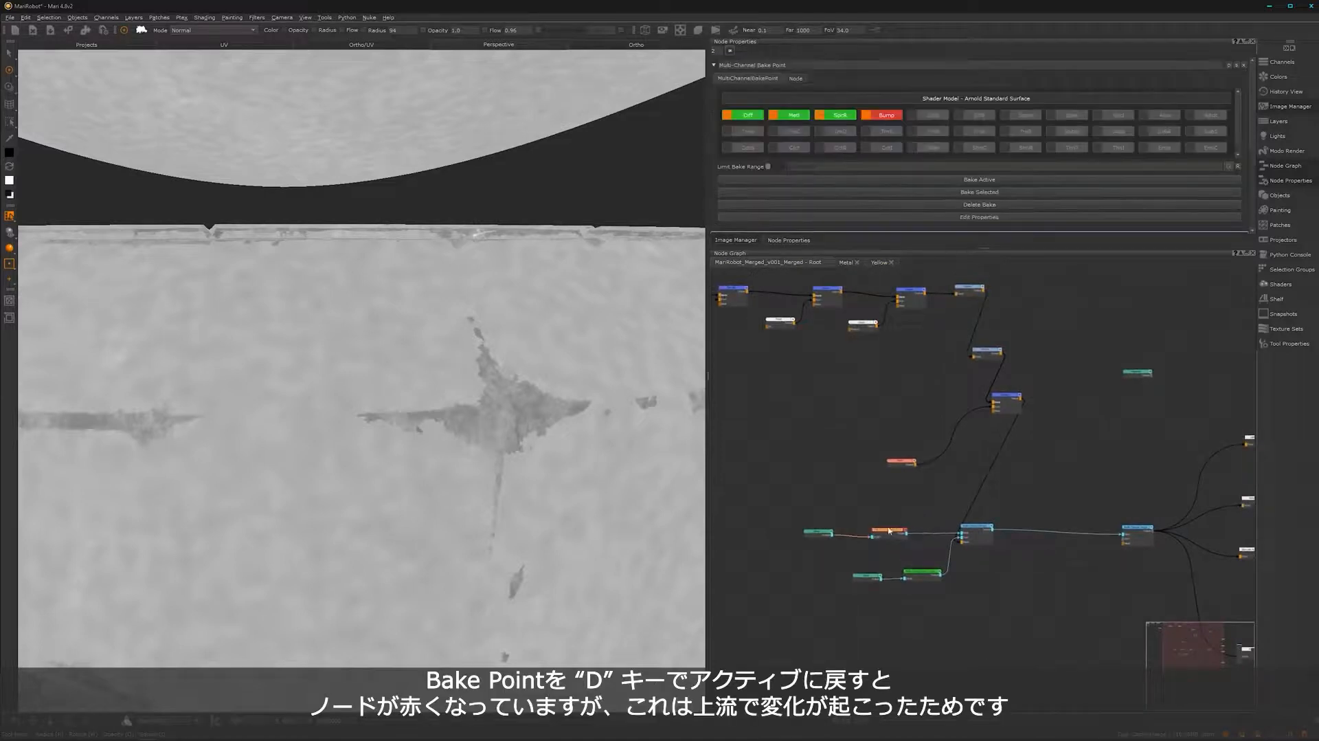
right_click_drag(896, 552, 1031, 470, "alt")
middle_click_drag(955, 535, 1009, 549)
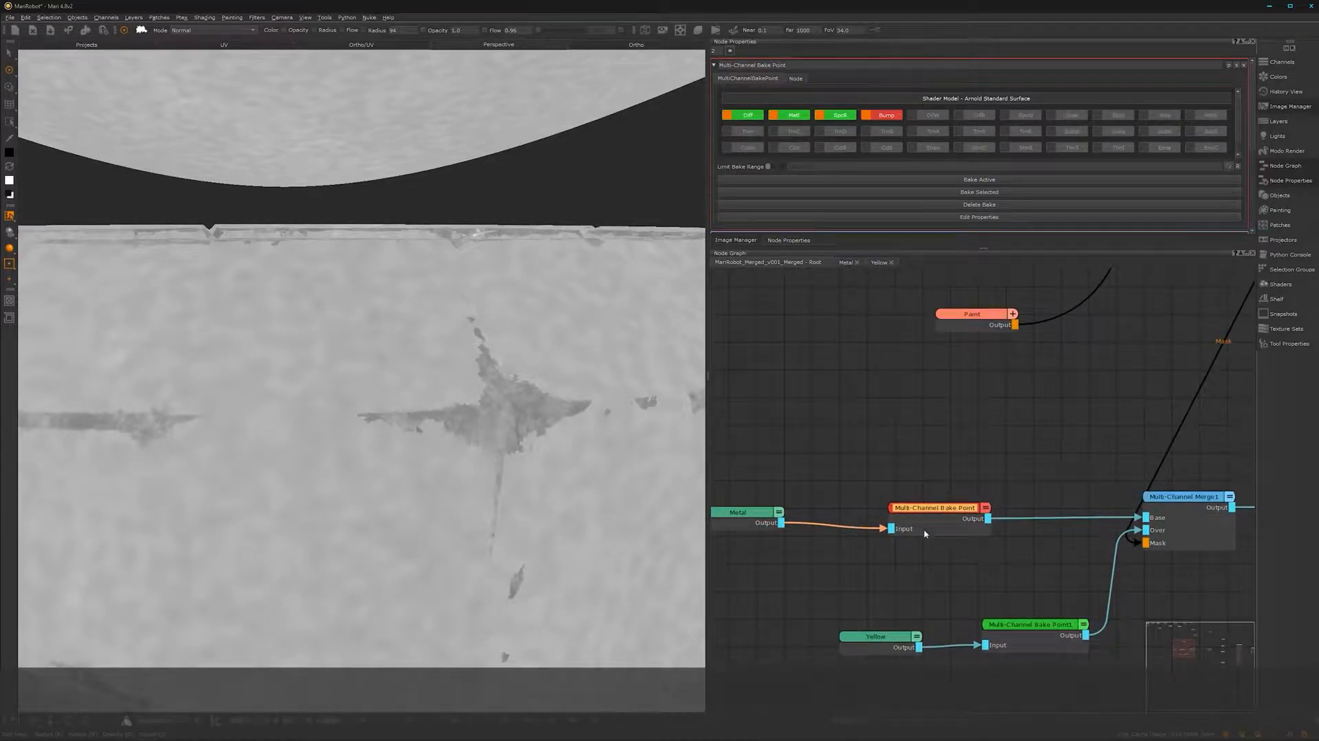
left_click_drag(936, 524, 934, 517)
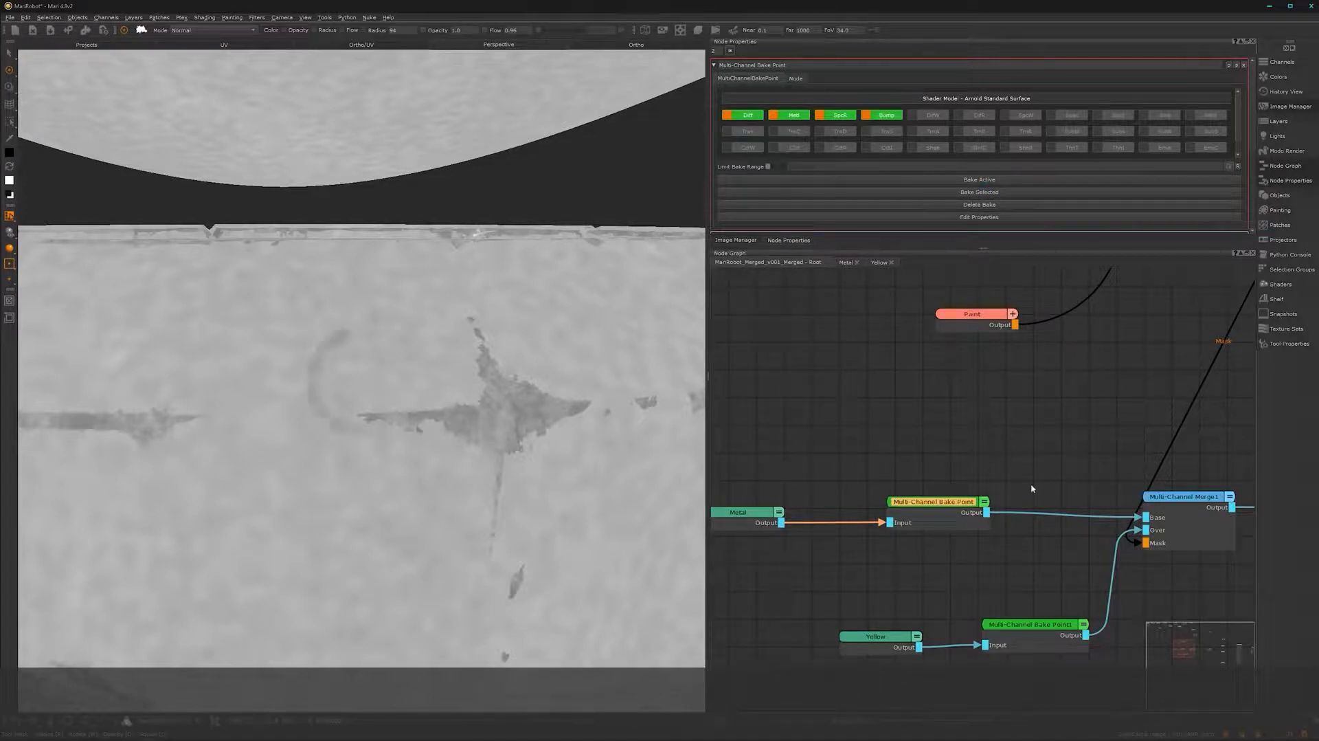
- Insert a 4096 x 4096 Bake Point after the last Merge node of the damage mask and bake it
scroll(1052, 492, "down", 3)
middle_click_drag(1070, 481, 978, 588)
scroll(979, 588, "down", 2)
middle_click_drag(913, 509, 975, 584)
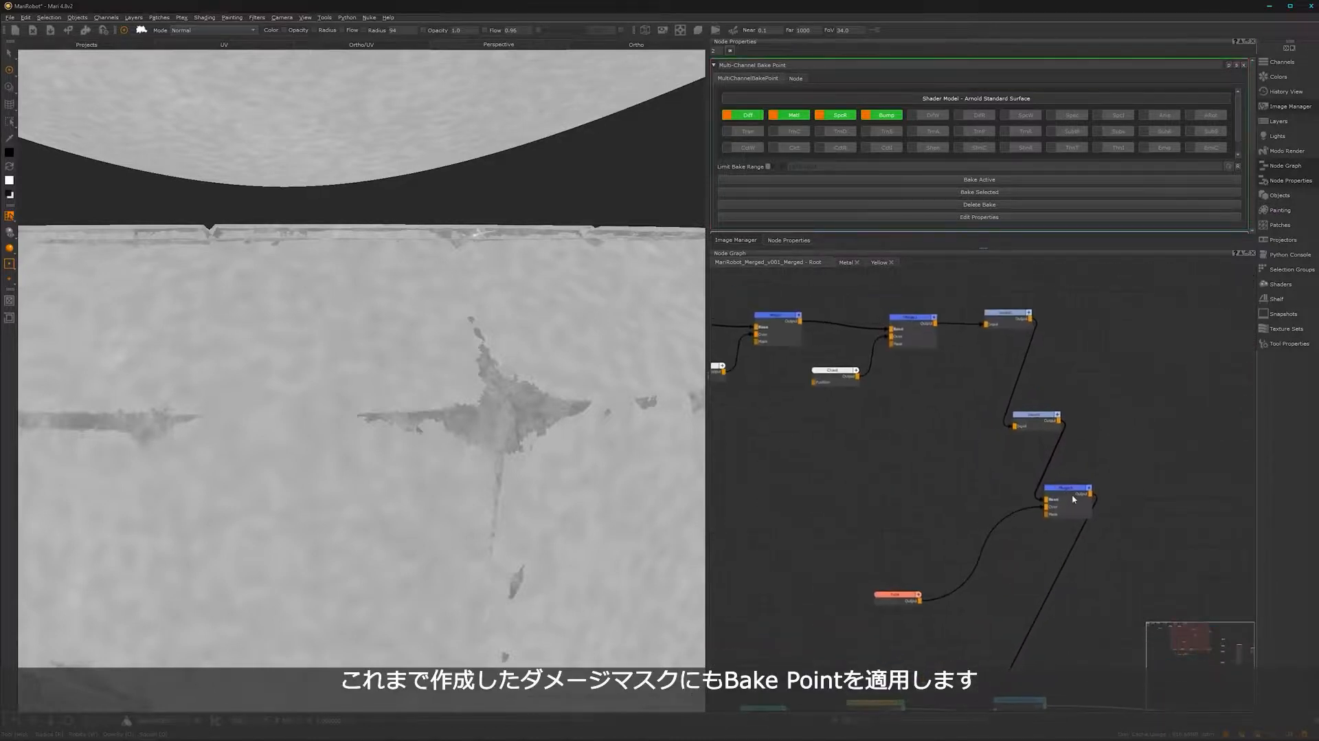
left_click_drag(1068, 495, 1076, 490)
key("Tab")
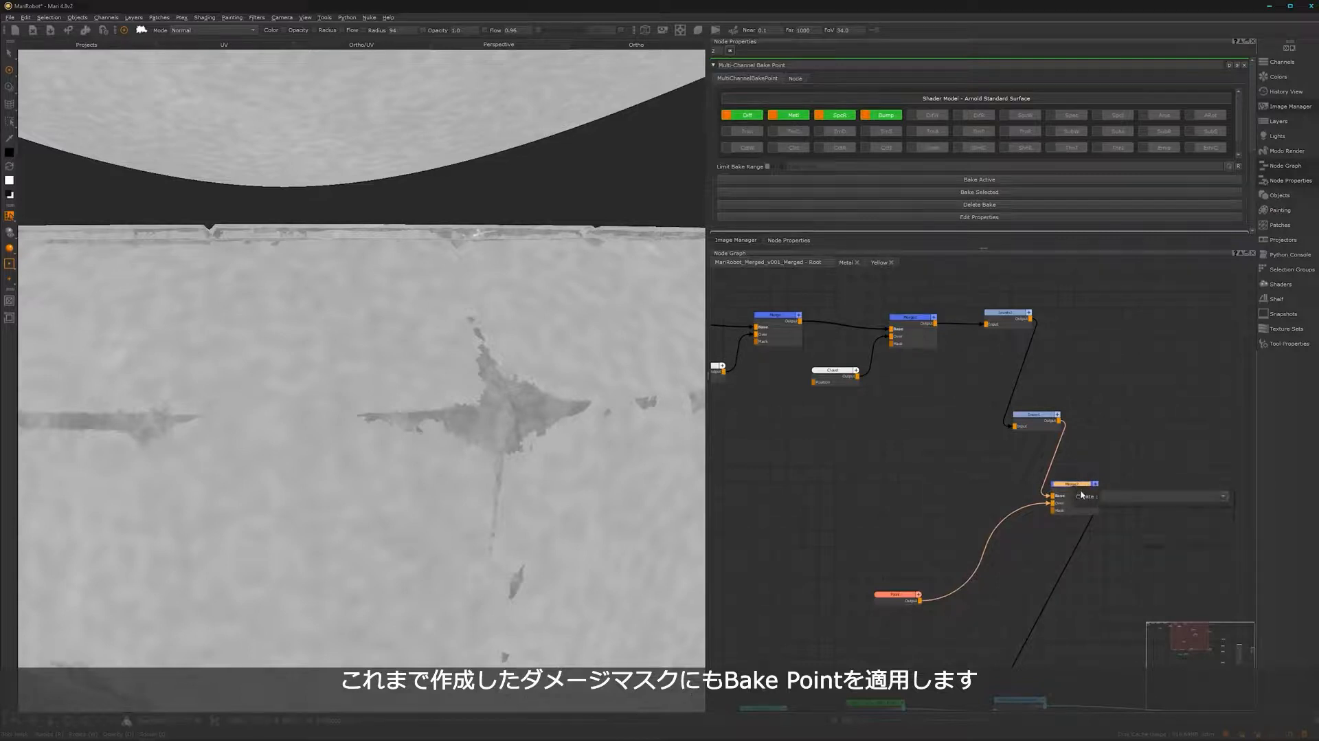
type("bake")
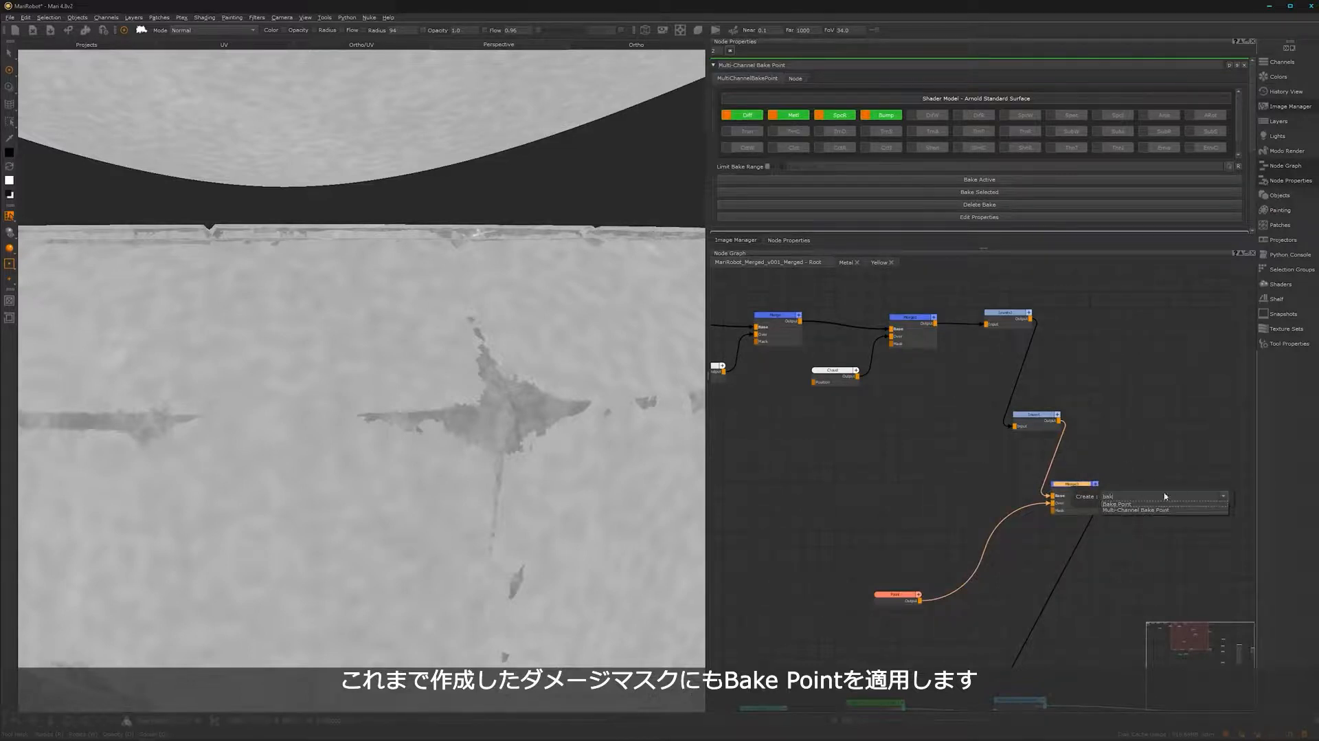
left_click(1117, 503)
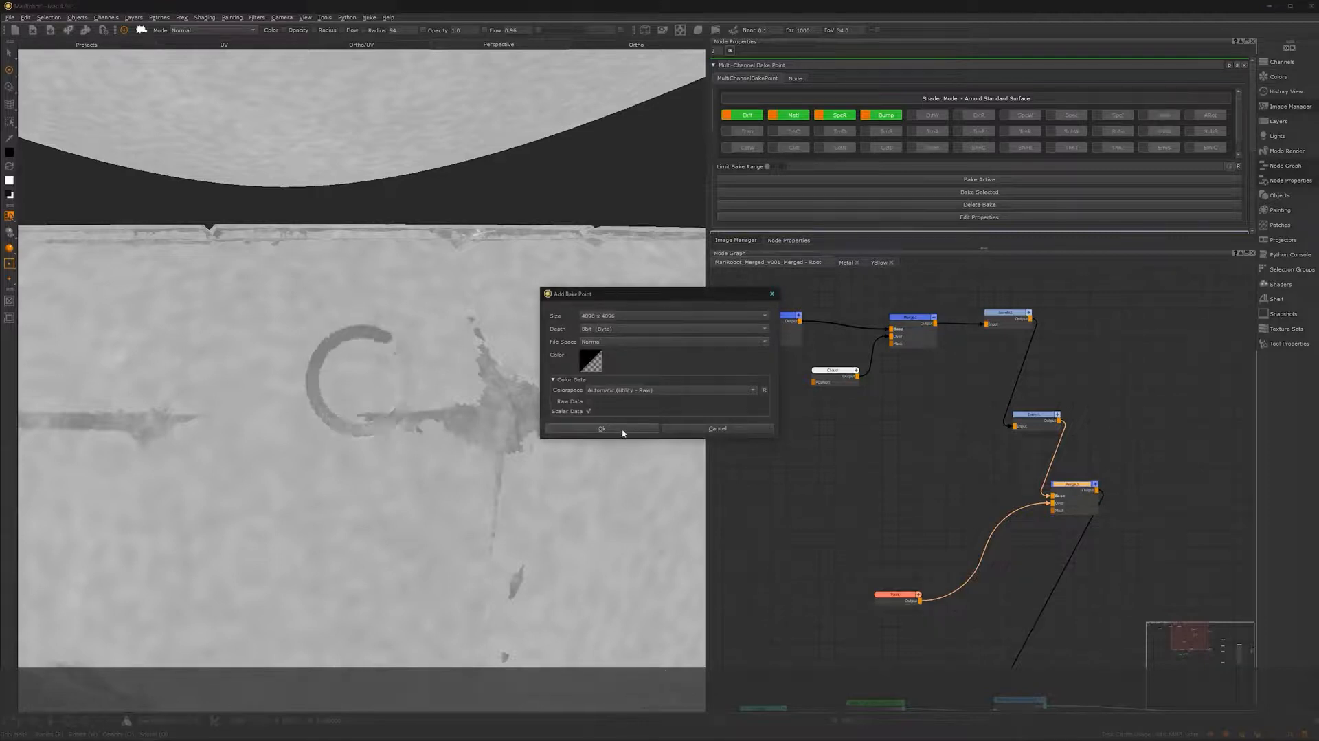
left_click(602, 428)
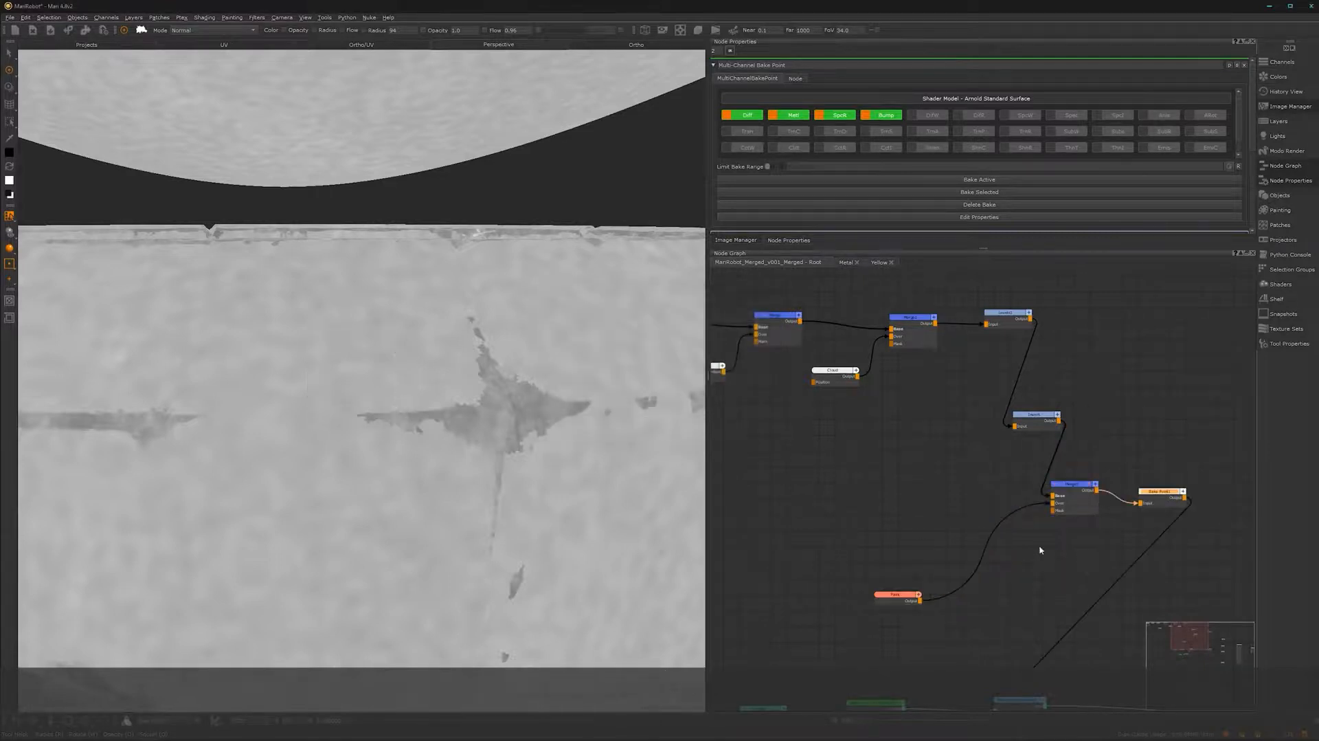
left_click(1169, 500)
left_click(998, 136)
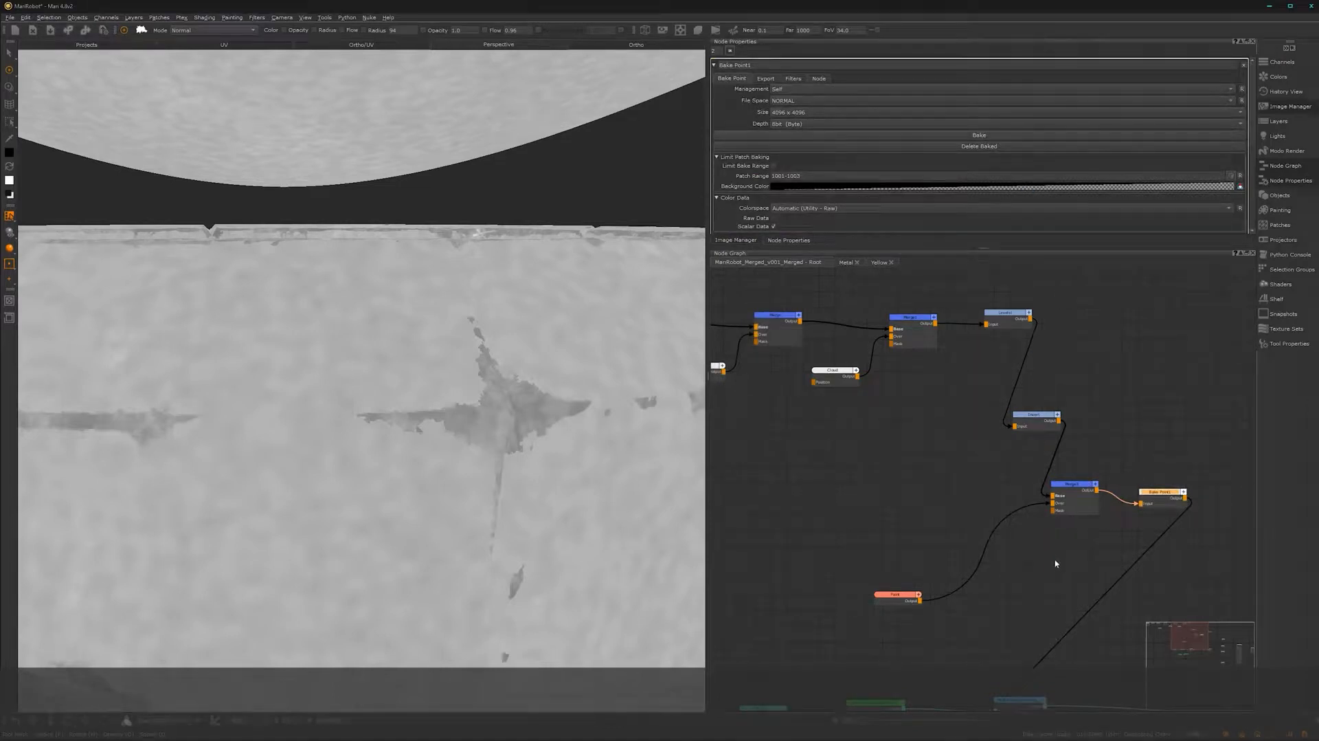
- Maximize the node graph and line up the last damage mask nodes, including the new Bake Point, in a tidy row
right_click_drag(1041, 604, 896, 453, "alt")
left_click(895, 453)
key("space")
right_click_drag(741, 452, 783, 332, "alt")
middle_click_drag(754, 368, 919, 478, "alt")
left_click_drag(860, 459, 902, 364)
left_click(907, 514)
left_click_drag(907, 512, 984, 367)
left_click_drag(733, 622, 898, 425)
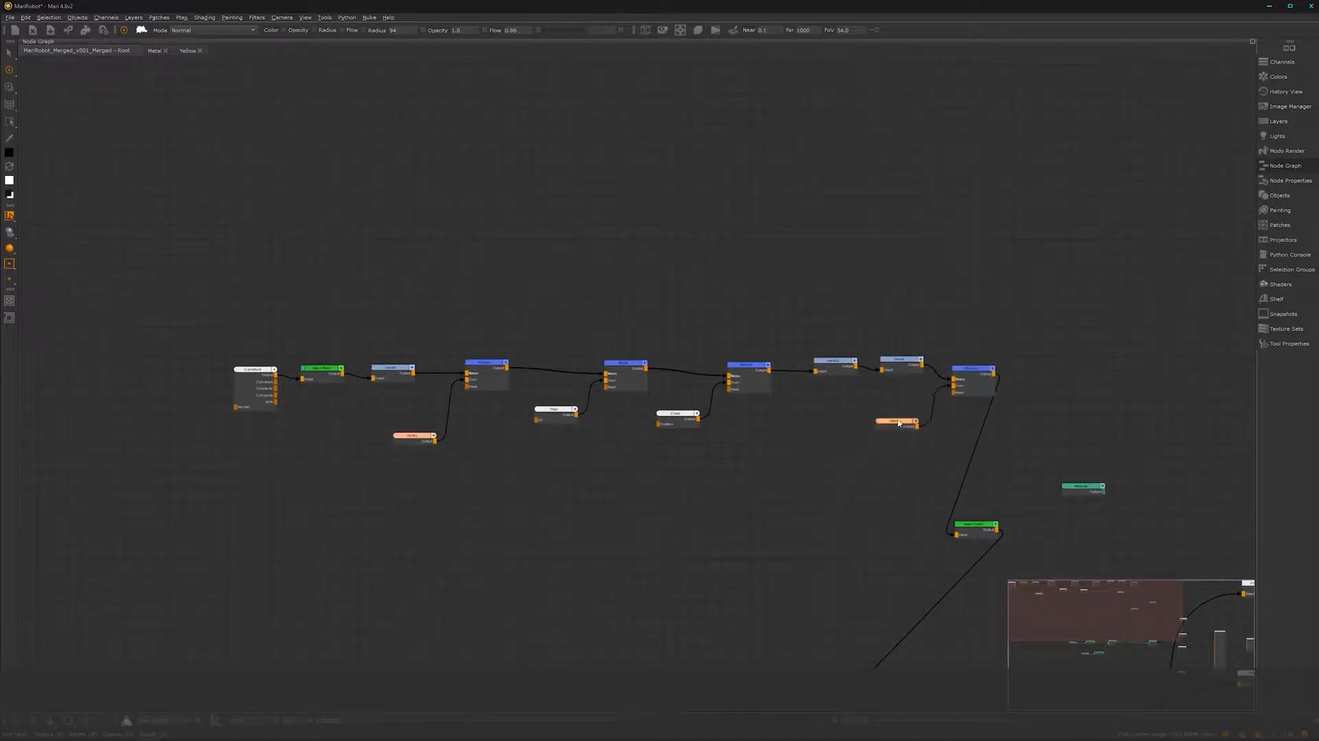
left_click_drag(972, 531, 1046, 377)
- Group all damage mask nodes from Curvature to the Bake Point in a Backdrop named edgeDMG
left_click_drag(148, 341, 1053, 462)
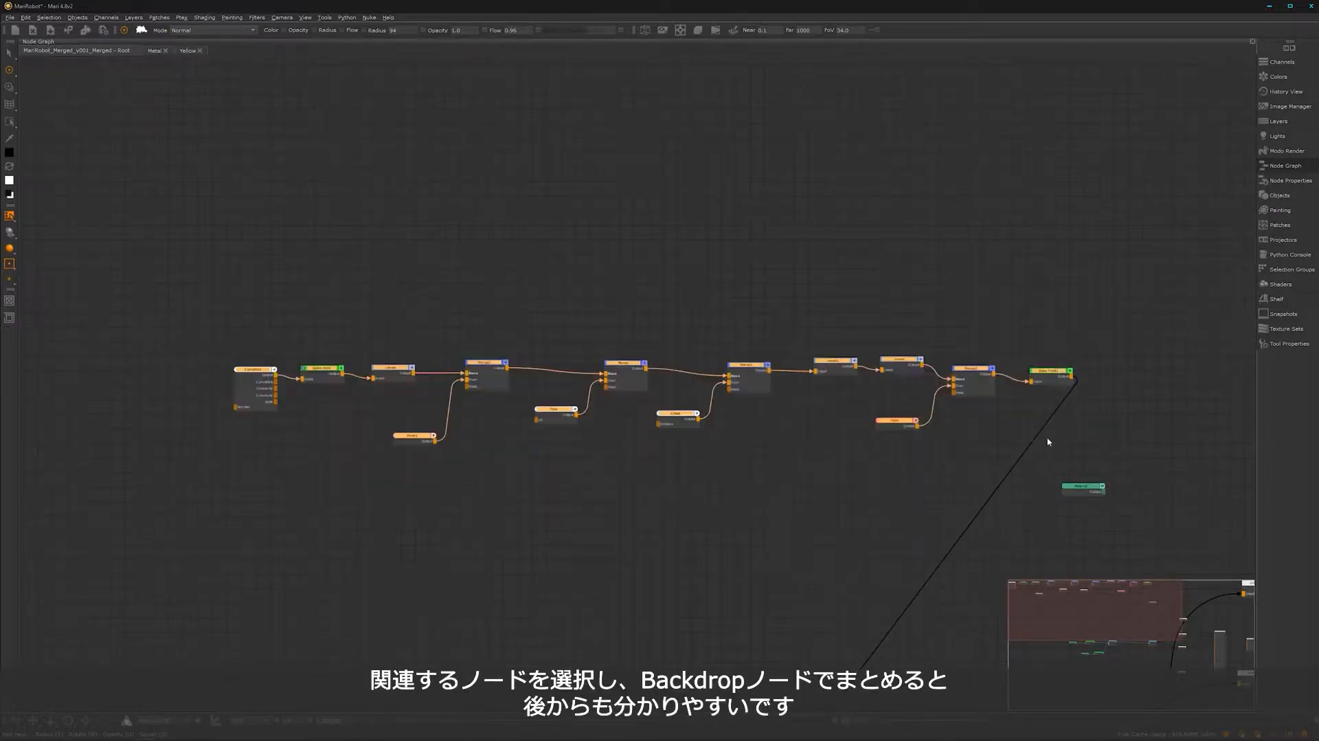
key("Tab")
type("bac")
left_click(1087, 385)
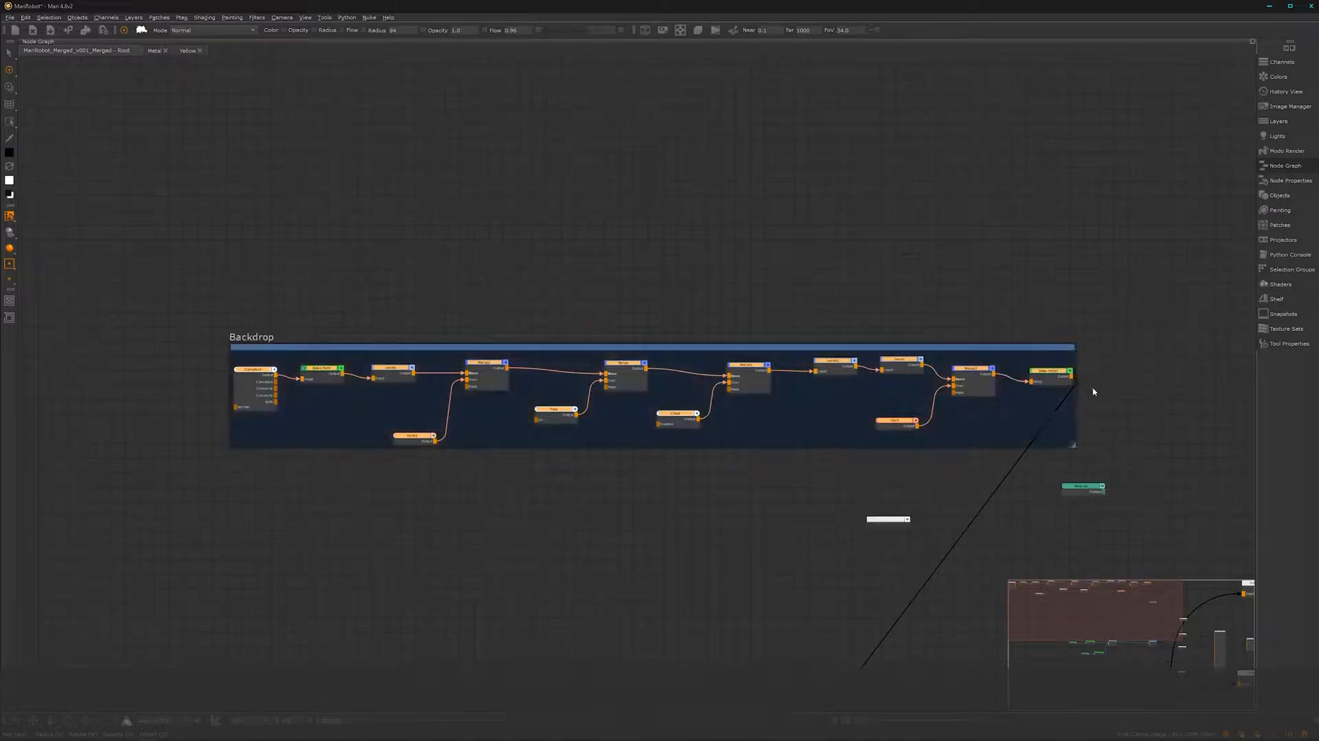
left_click(989, 350)
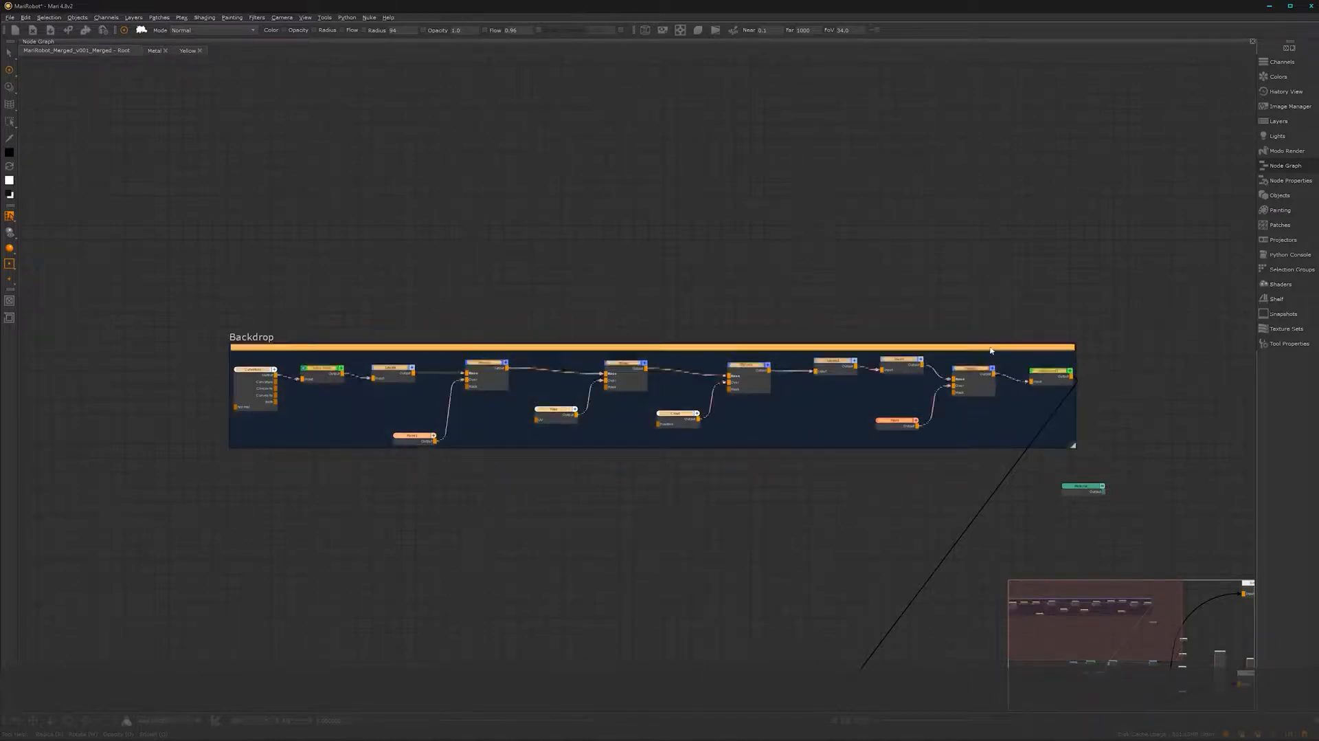
double_click(990, 350)
double_click(752, 64)
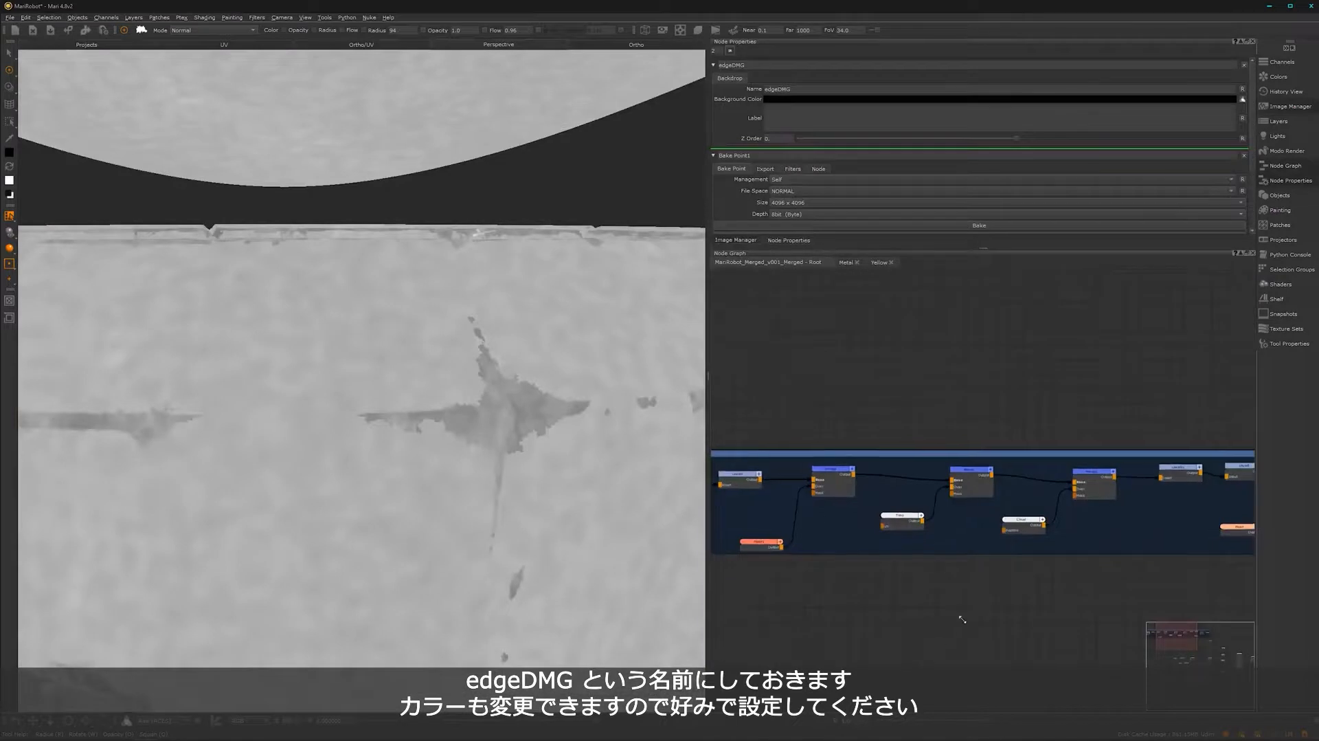
- Move the edgeDMG backdrop with its nodes to just above the Multi-Channel Merge node it masks
right_click_drag(958, 617, 840, 619, "alt")
right_click_drag(1113, 624, 843, 613, "alt")
middle_click_drag(996, 607, 969, 433, "alt")
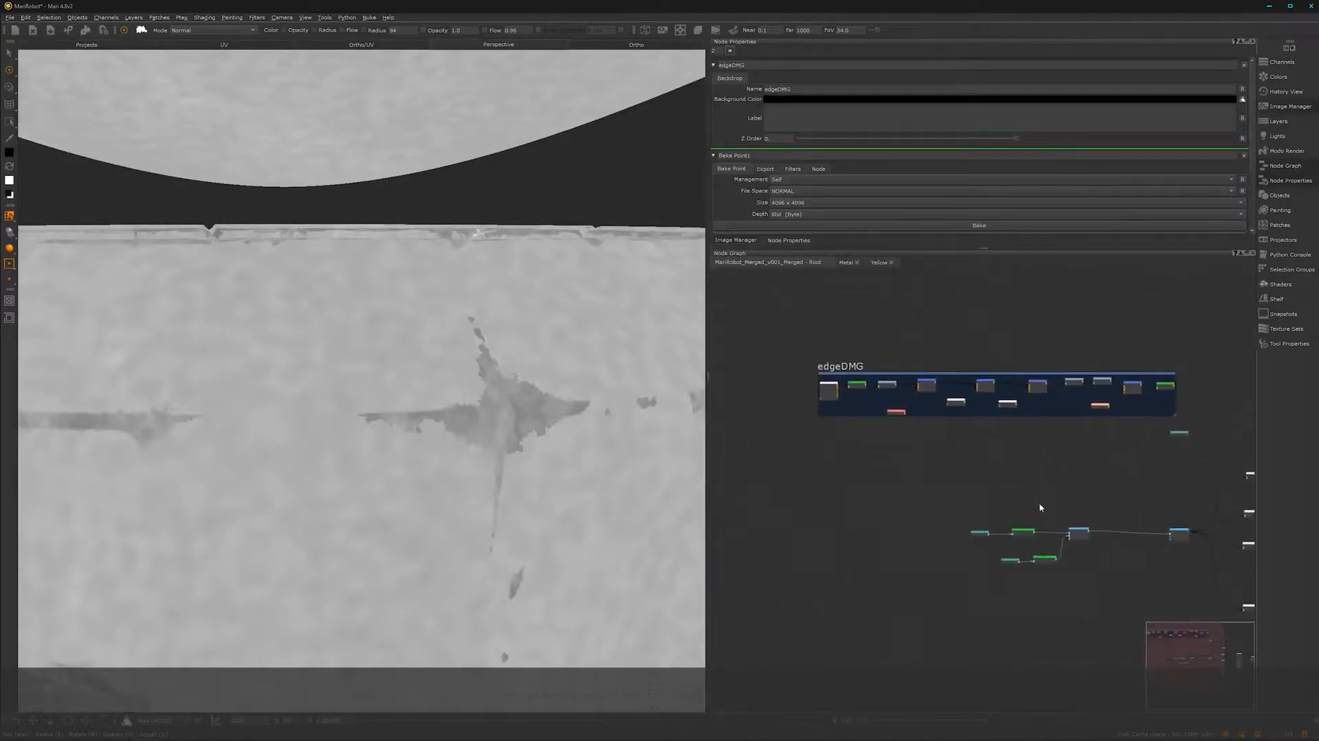
left_click_drag(1163, 377, 1074, 464)
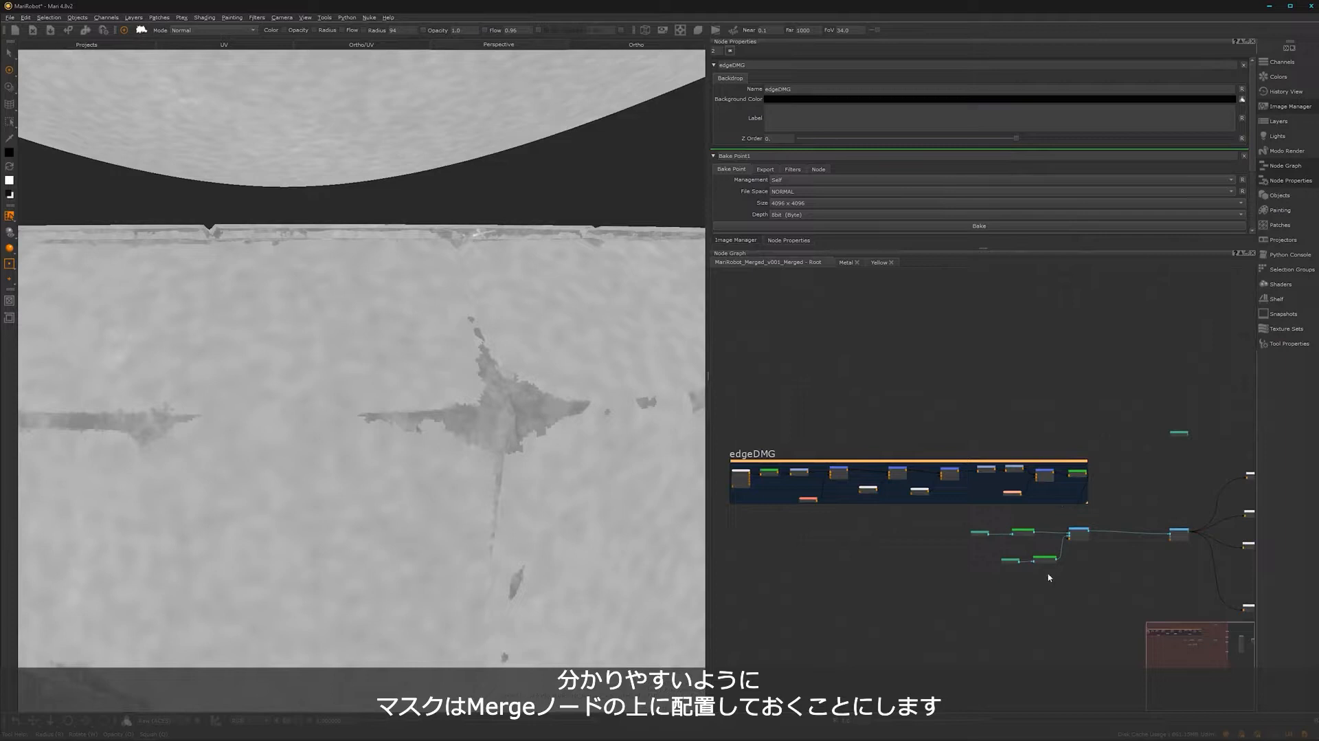
- Show the model with its shader and examine the bump and edge damage up close and across the whole robot
scroll(1049, 571, "up", 1)
middle_click_drag(1049, 571, 888, 549)
left_click(999, 600)
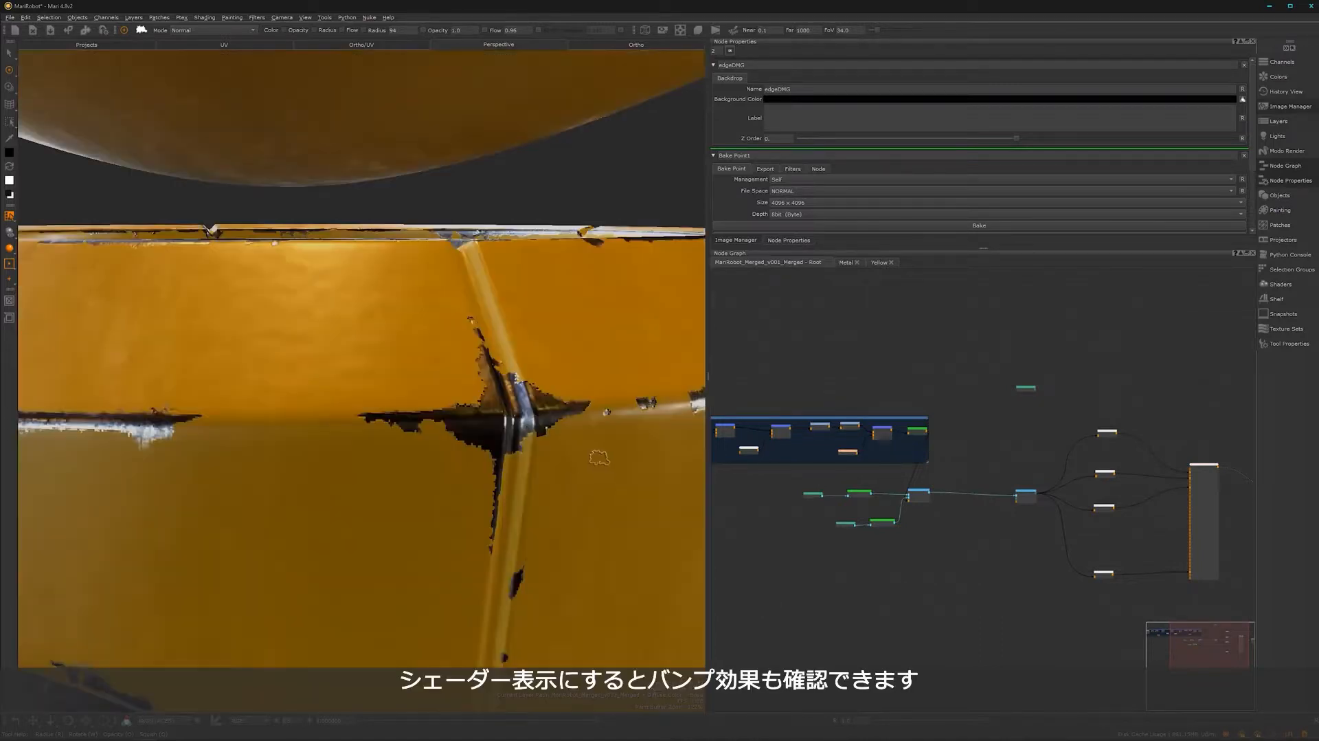
mouse_move(598, 456)
right_mouse_down("alt")
mouse_move(485, 450)
mouse_move(584, 451)
right_mouse_up("alt")
left_click_drag(584, 450, 660, 515, "alt")
right_click_drag(521, 518, 495, 468, "alt")
mouse_move(421, 498)
left_mouse_down("alt")
mouse_move(505, 548)
mouse_move(468, 553)
mouse_move(486, 541)
left_mouse_up("alt")
left_click_drag(378, 554, 523, 525, "alt")
right_click_drag(523, 525, 470, 518, "alt")
middle_click_drag(470, 518, 361, 450, "alt")
left_click_drag(361, 450, 399, 497, "alt")
middle_click_drag(421, 435, 483, 489, "alt")
left_click_drag(435, 514, 595, 663, "alt")
middle_click_drag(469, 433, 454, 344, "alt")
left_click_drag(398, 440, 446, 487, "alt")
- Review the edgeDMG node chain and examine the worn paint on the robot's torso and arms from a slightly different angle
right_click_drag(940, 553, 981, 499, "alt")
middle_click_drag(982, 499, 1131, 635, "alt")
middle_click_drag(947, 537, 1085, 534, "alt")
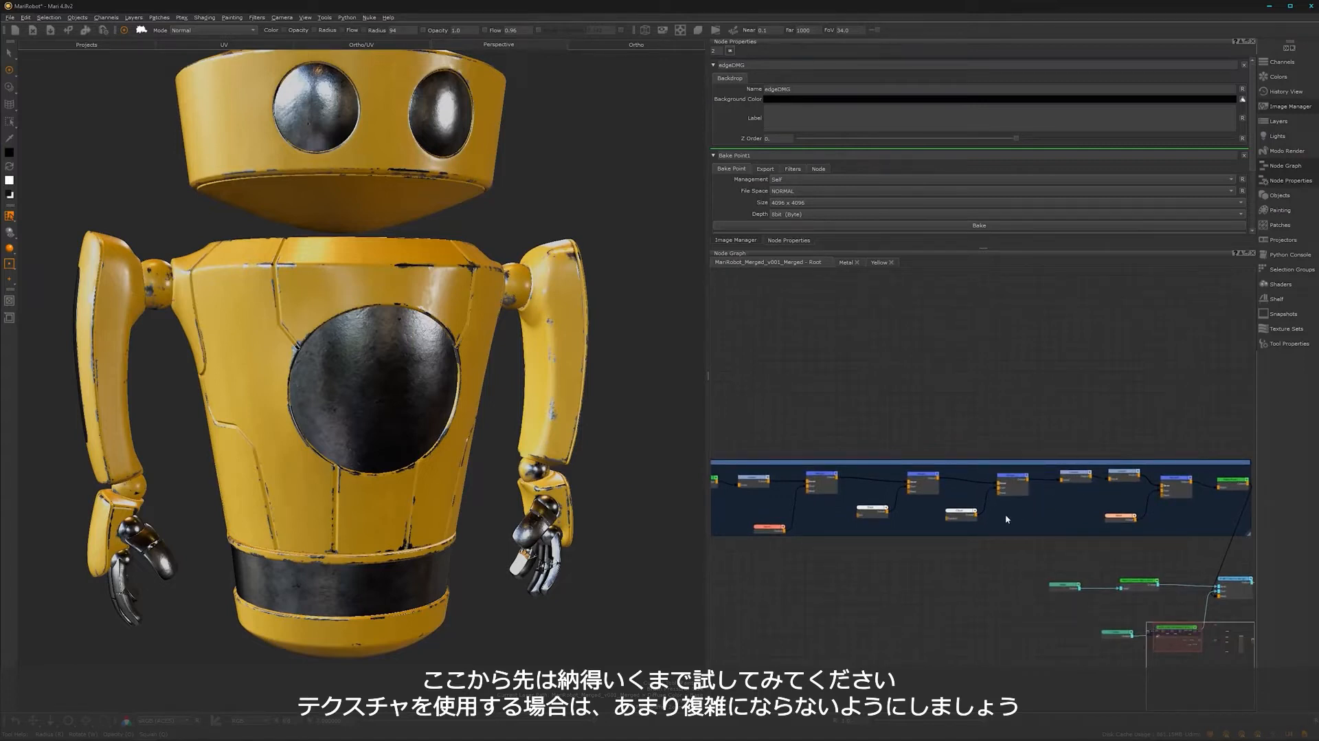
middle_click_drag(992, 561, 978, 554, "alt")
left_click_drag(373, 482, 394, 463, "alt")
mouse_move(365, 488)
right_mouse_down("alt")
mouse_move(447, 470)
mouse_move(358, 492)
right_mouse_up("alt")
mouse_move(370, 515)
left_mouse_down("alt")
mouse_move(405, 505)
mouse_move(518, 533)
mouse_move(574, 523)
mouse_move(375, 490)
left_mouse_up("alt")
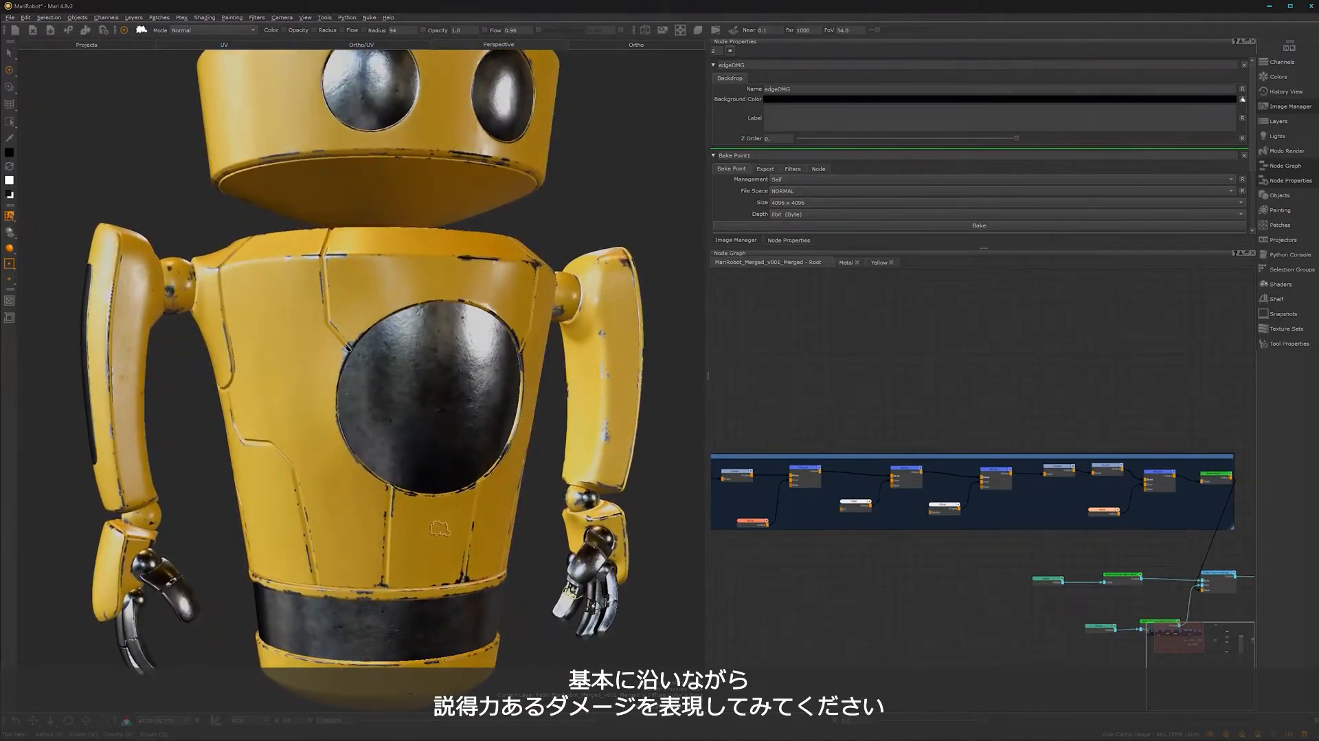